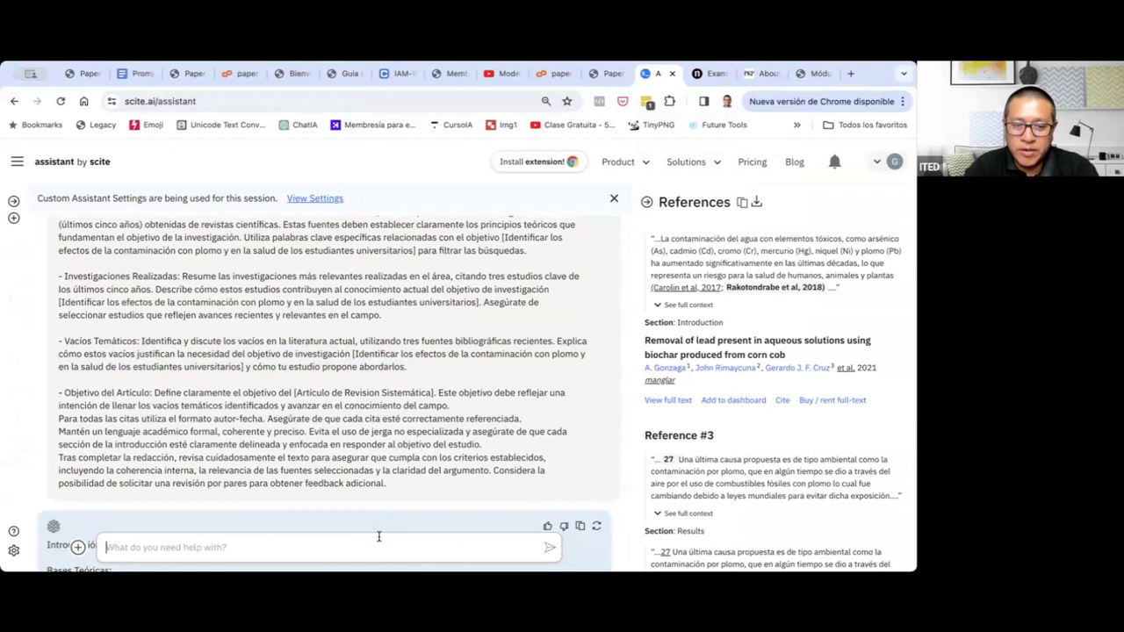
Submit the literature-gaps (vacíos) prompt from the Introducción instructions, changed to request "cinco fuentes bibliográficas recientes de Scopus y WOS".
text(Identifica y discute los vacios en la literatura actual, utilizando tres fuentes bibliográficas recientes. Explica cómo estos vacios justifican la necesidad del objetivo de investigación [Identificar los efectos de la contaminación con plomo y en la salud de los estudiantes universitarios] y cómo tu estudio propone abordarlos.)
text(c)
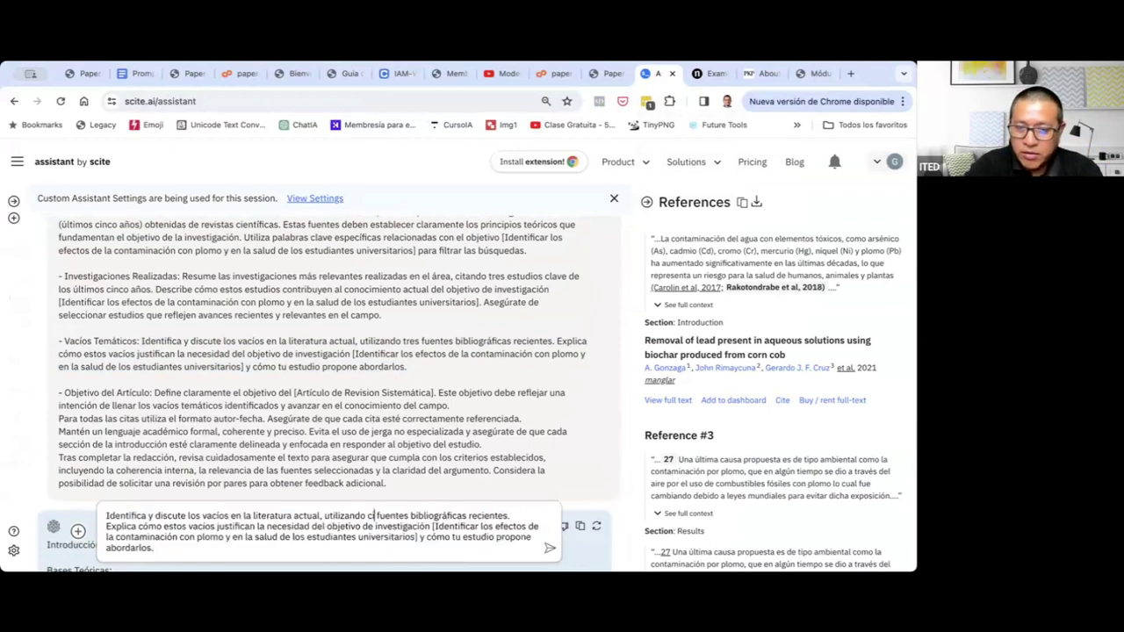
text(inco)
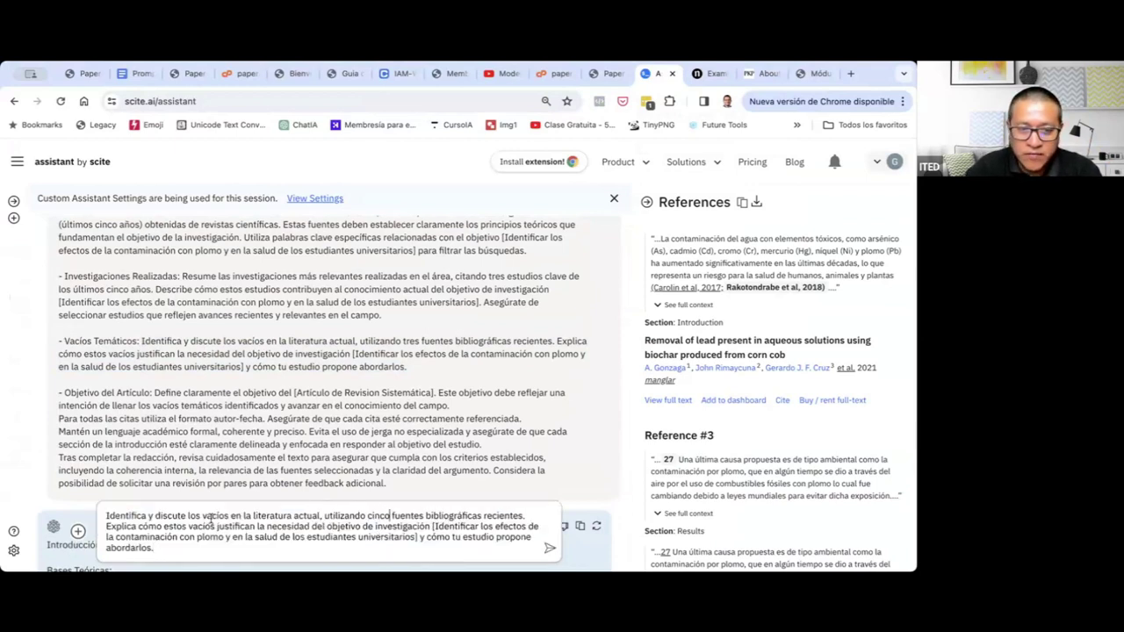
click(526, 517)
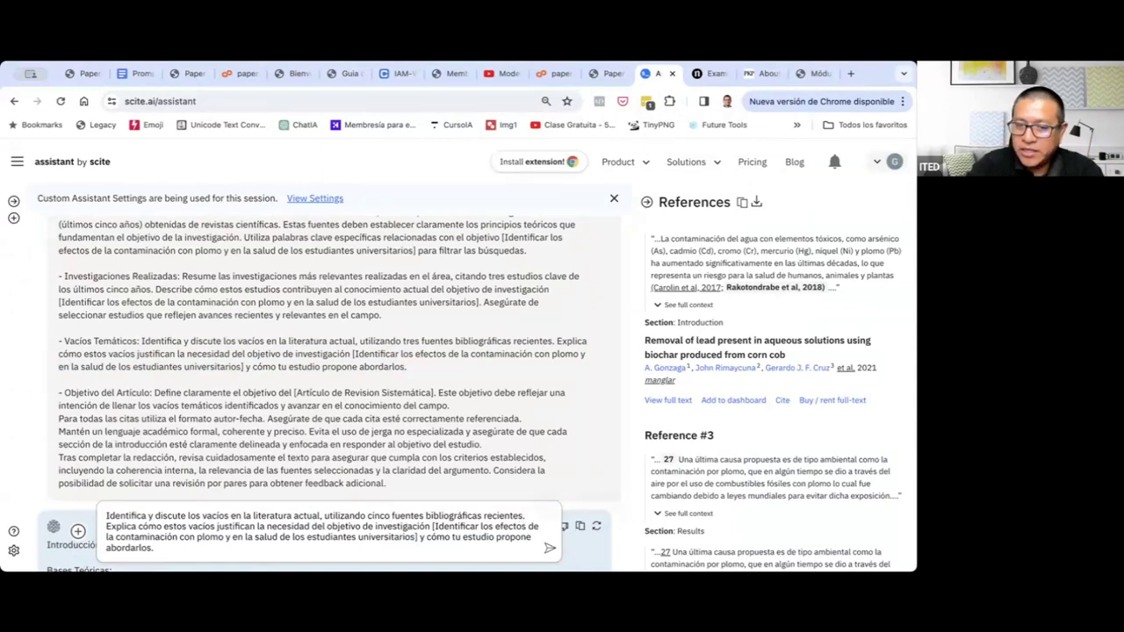
text(de Scopus)
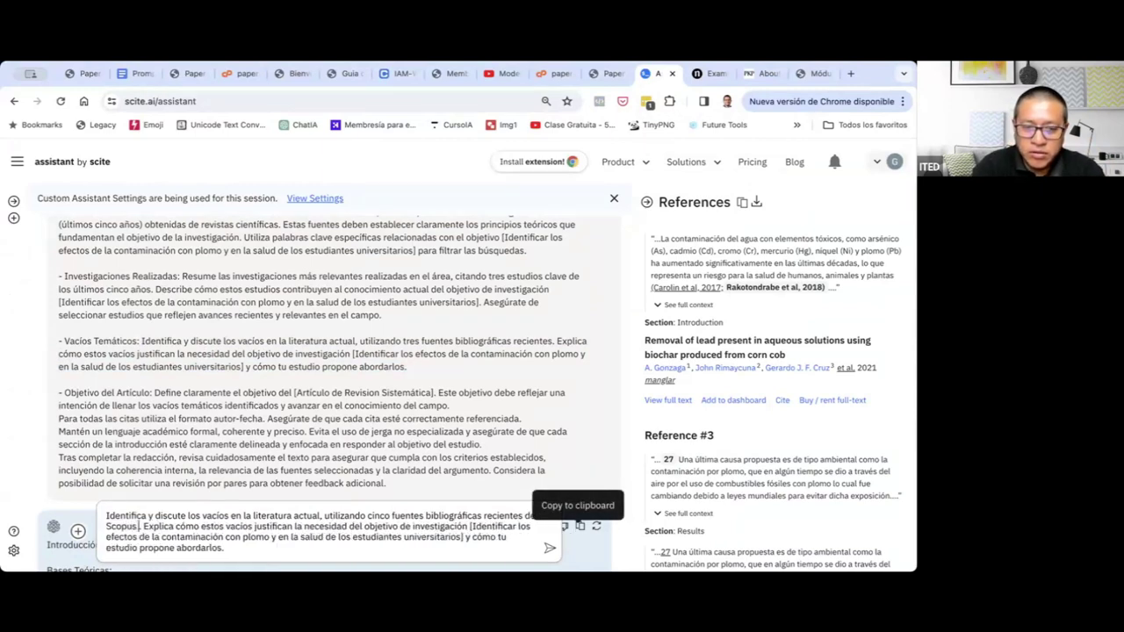
text( y WO)
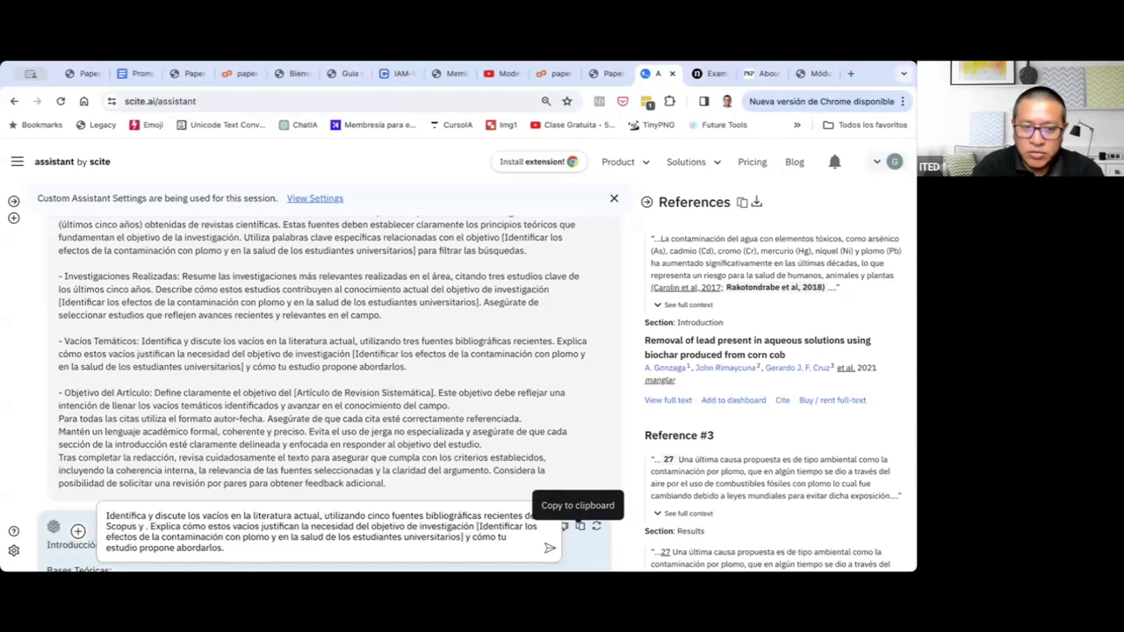
text(S)
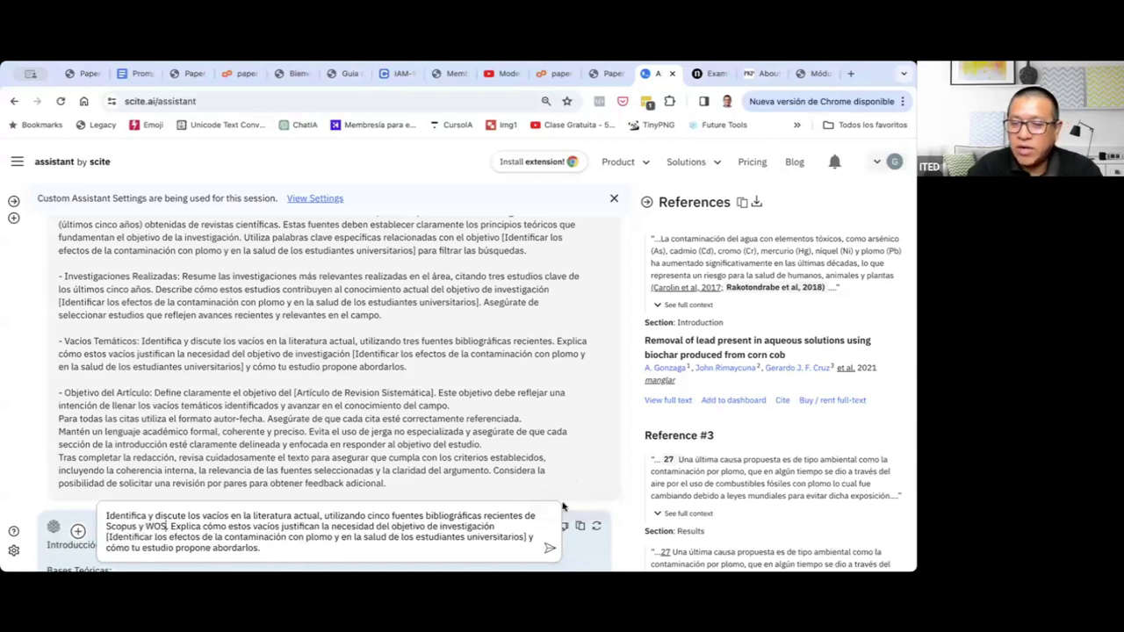
key(Return)
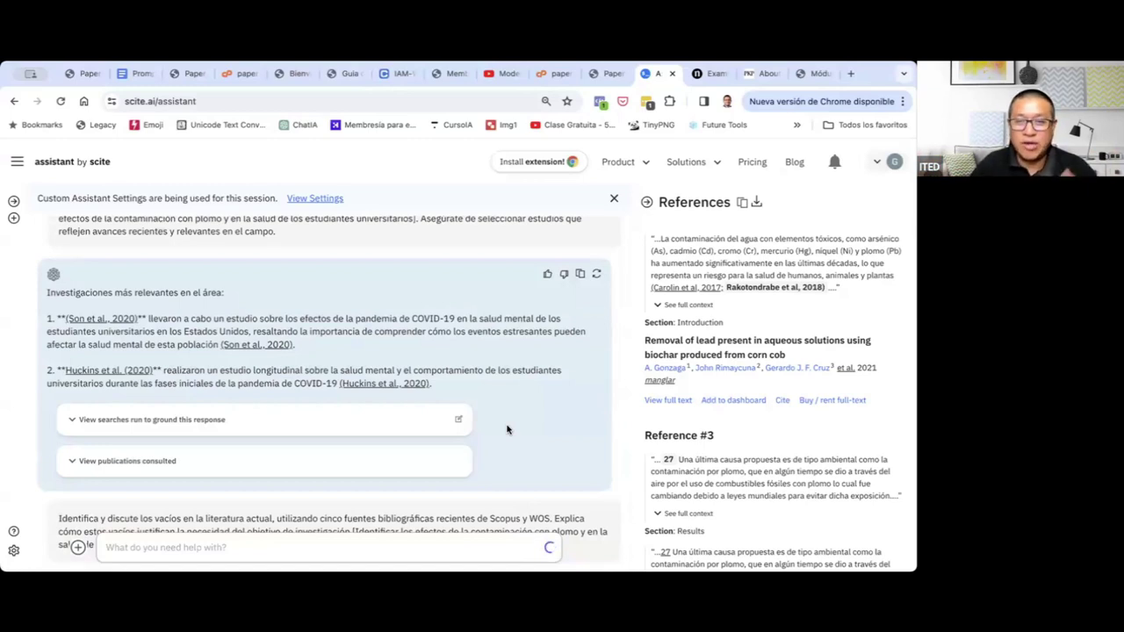
Review the earlier answers on relevant research and the studies they cite while the new response is generated.
scroll(440, 372, up, 3)
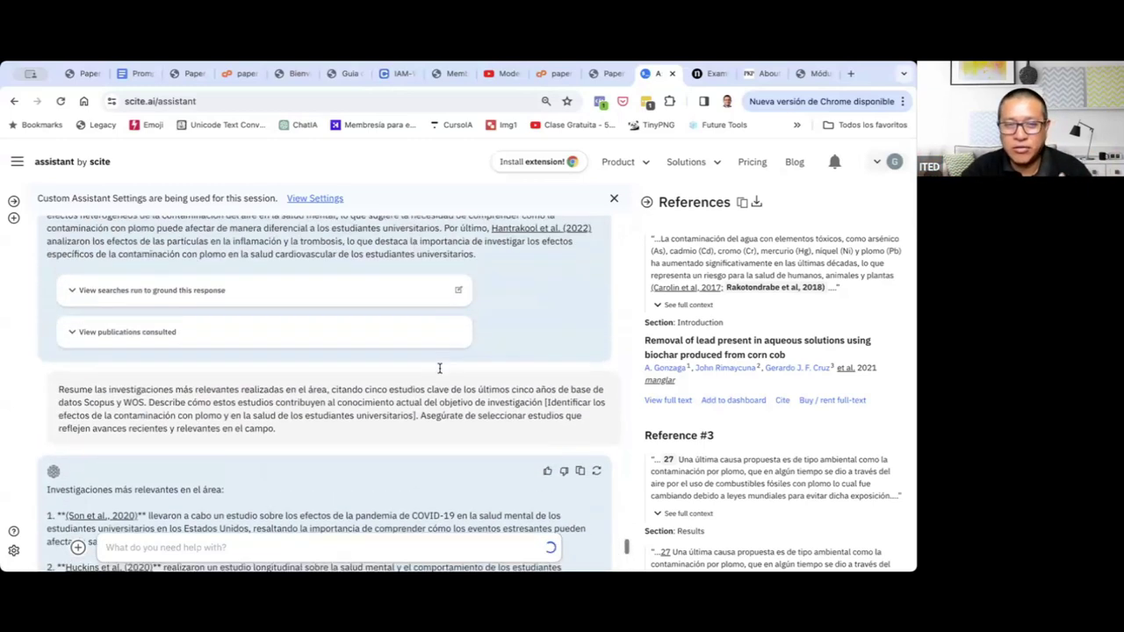
scroll(439, 372, down, 2)
scroll(439, 372, up, 3)
scroll(440, 372, down, 5)
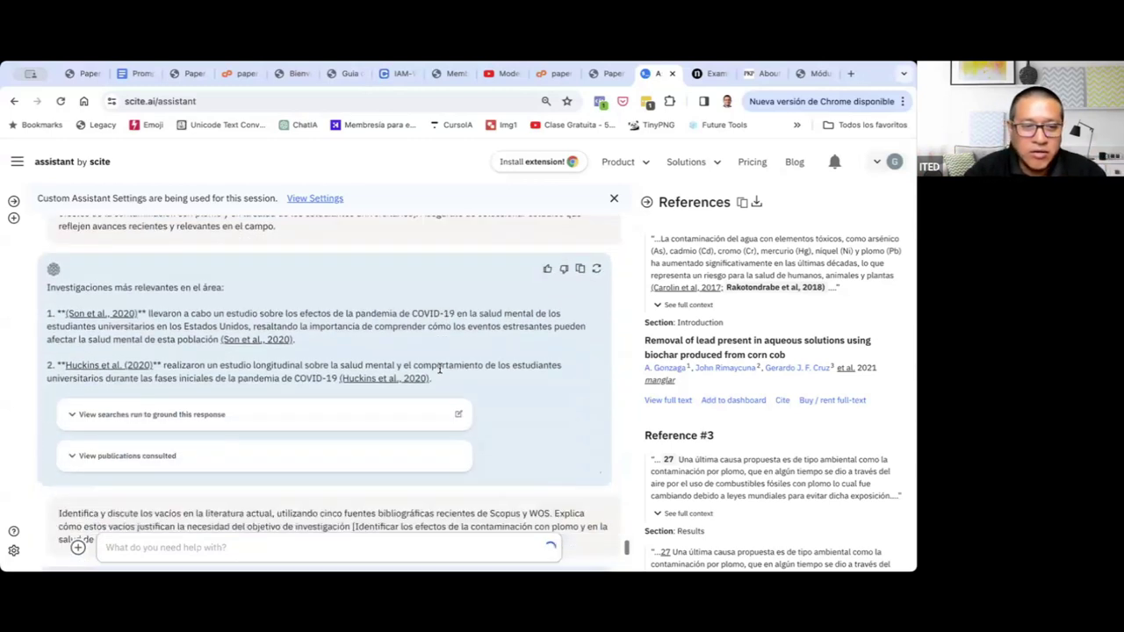
scroll(440, 372, down, 2)
scroll(440, 372, up, 4)
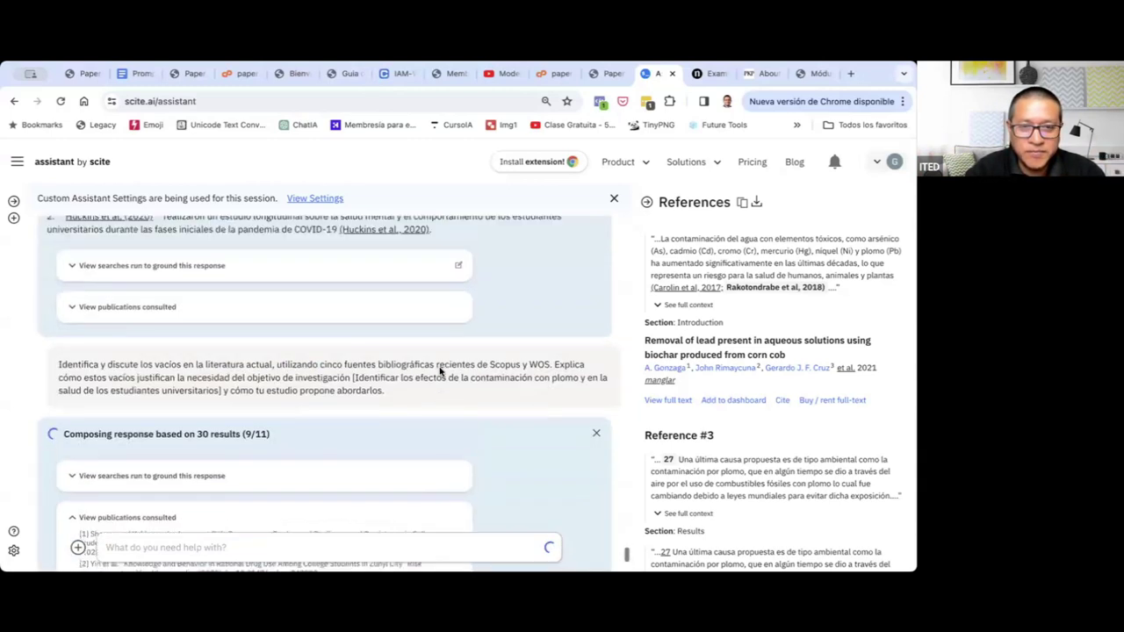
scroll(440, 372, down, 1)
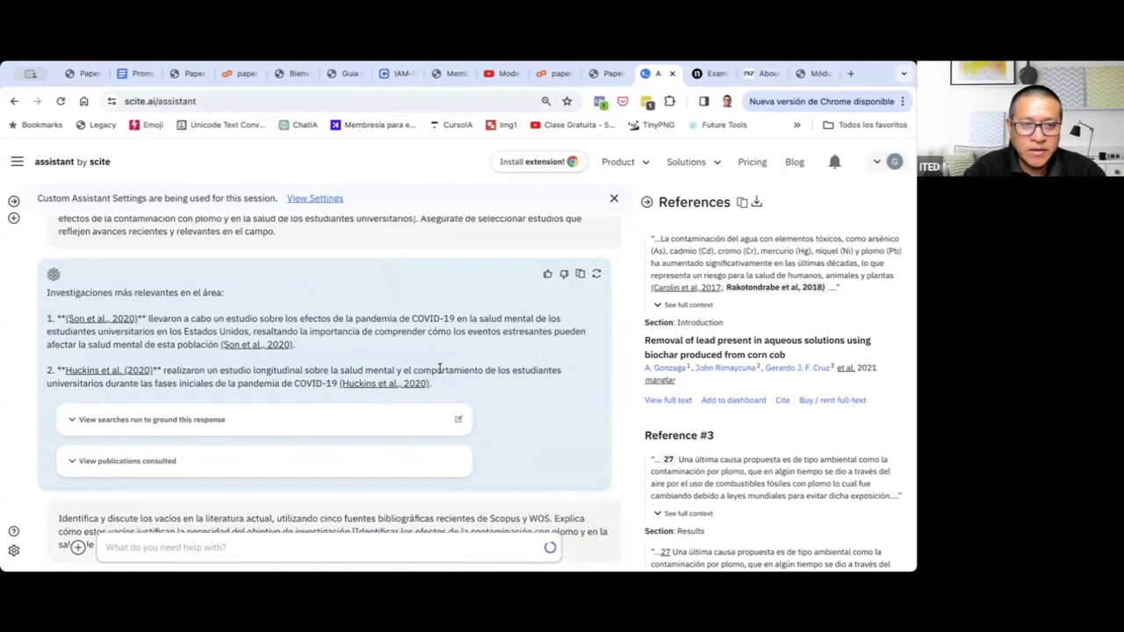
scroll(440, 372, up, 5)
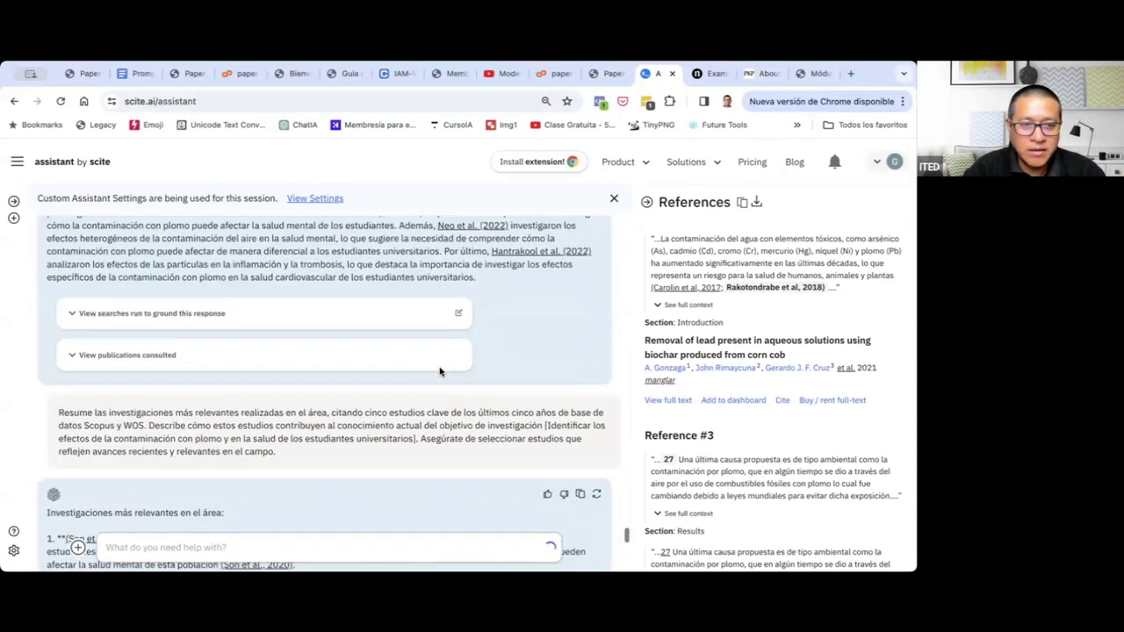
scroll(440, 372, down, 2)
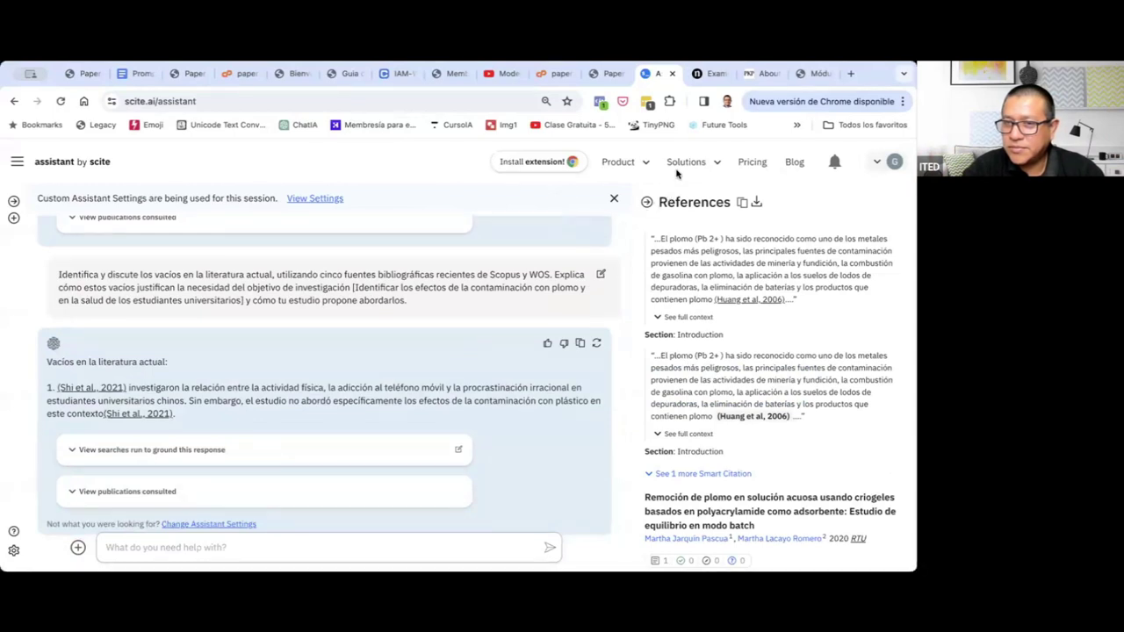
Regenerate the assistant's response on gaps in the current literature.
scroll(419, 383, down, 1)
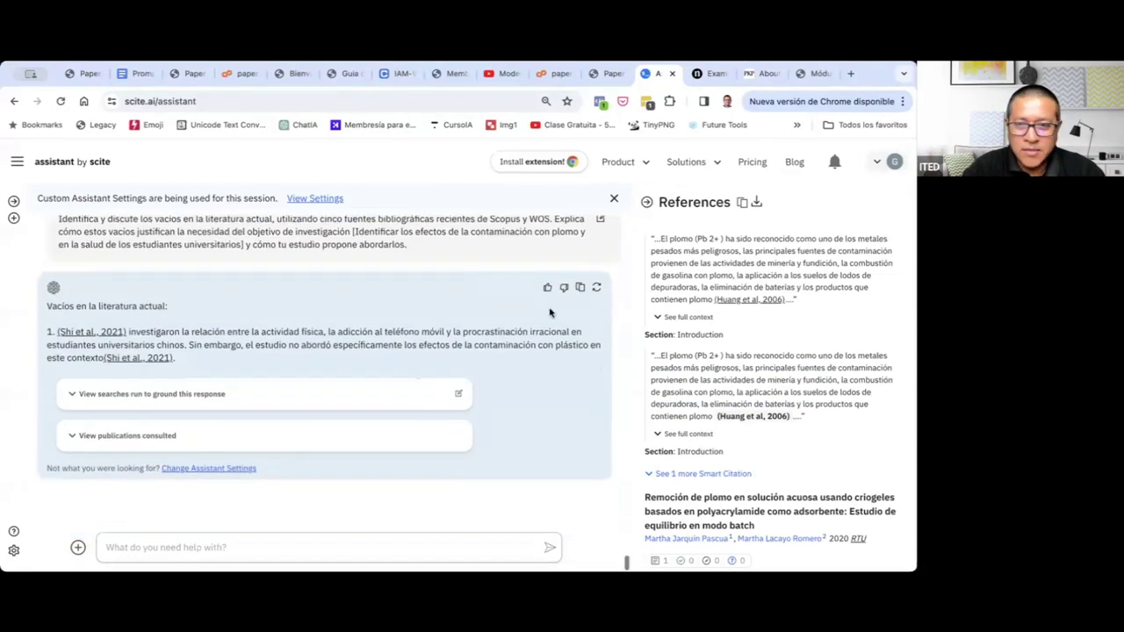
click(596, 288)
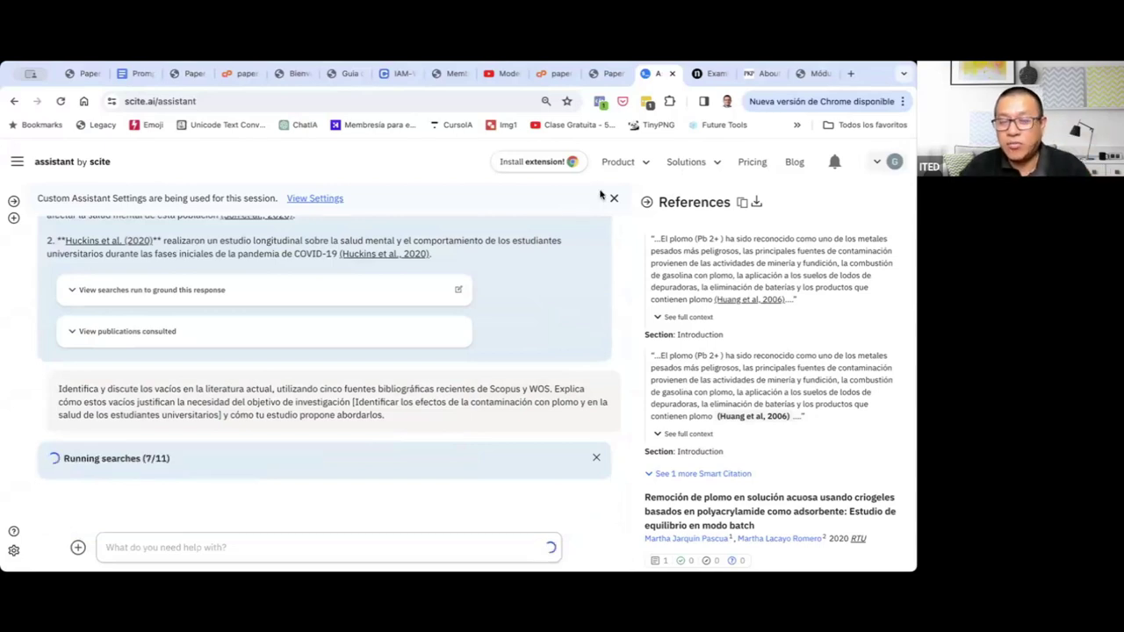
Switch to the PaperAI Pro page and review the article objective in question 7 and the prompts up to Prompt 7.
click(609, 74)
scroll(438, 350, up, 15)
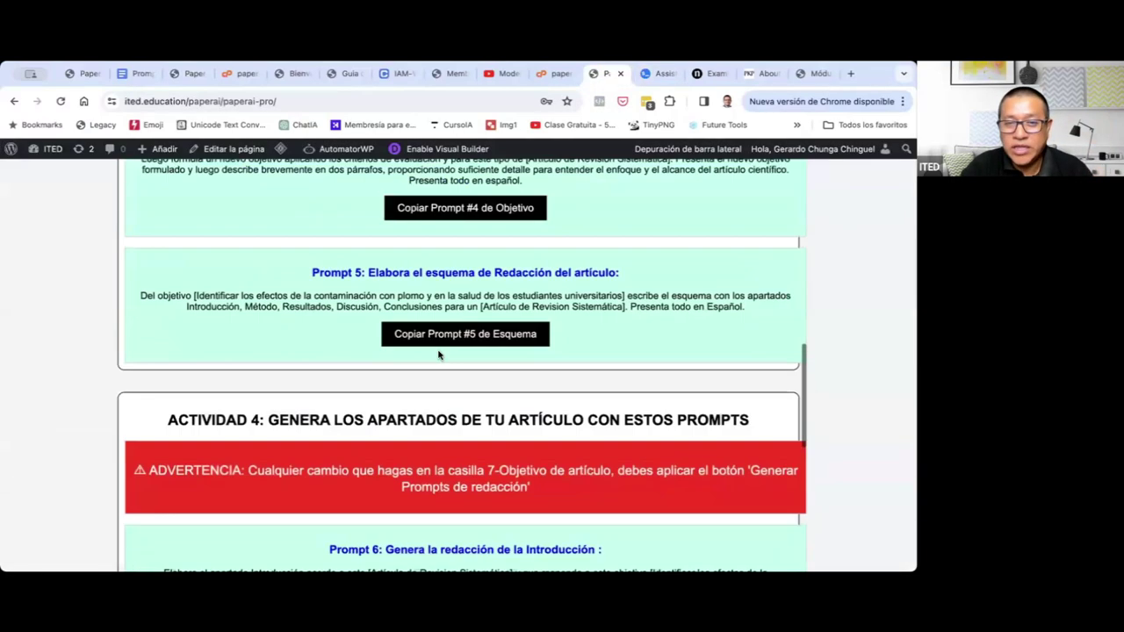
scroll(439, 350, up, 6)
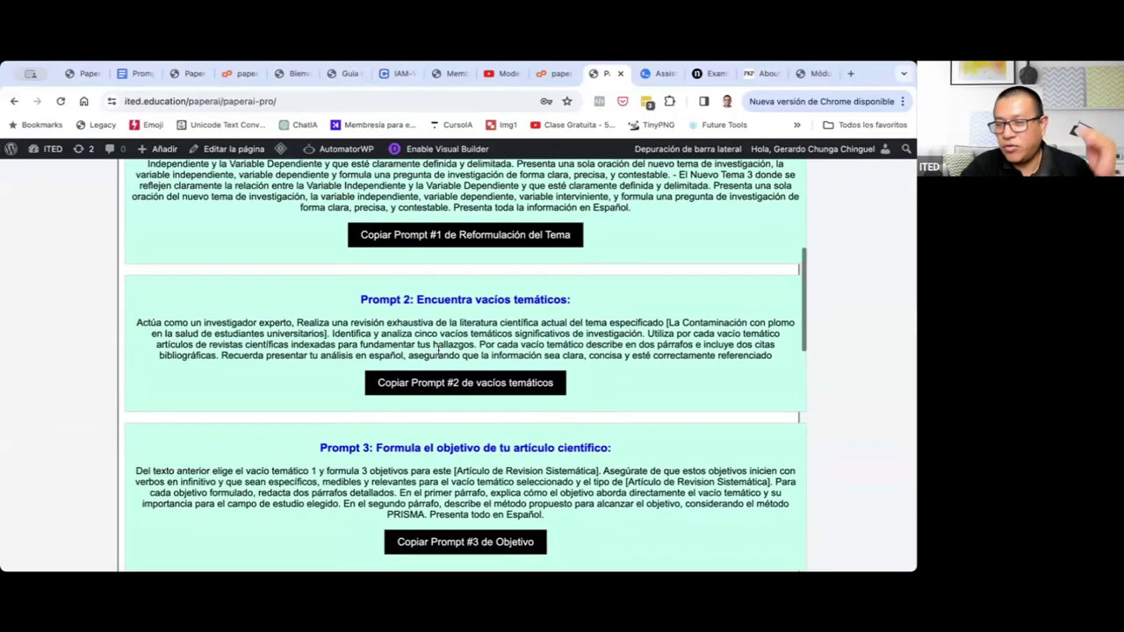
scroll(438, 354, up, 5)
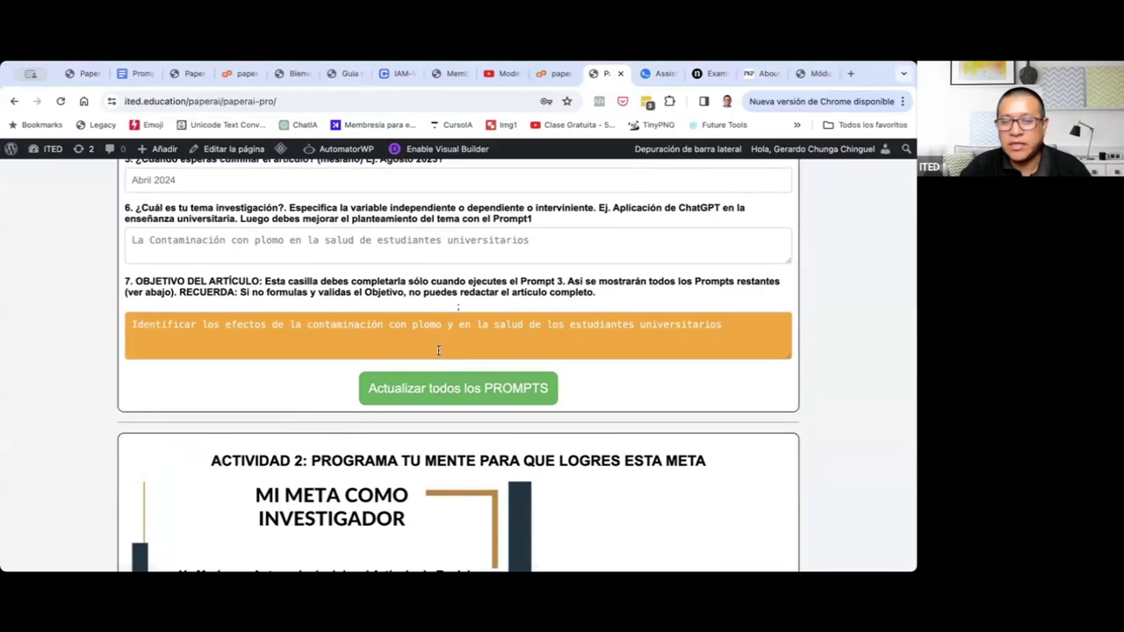
click(432, 333)
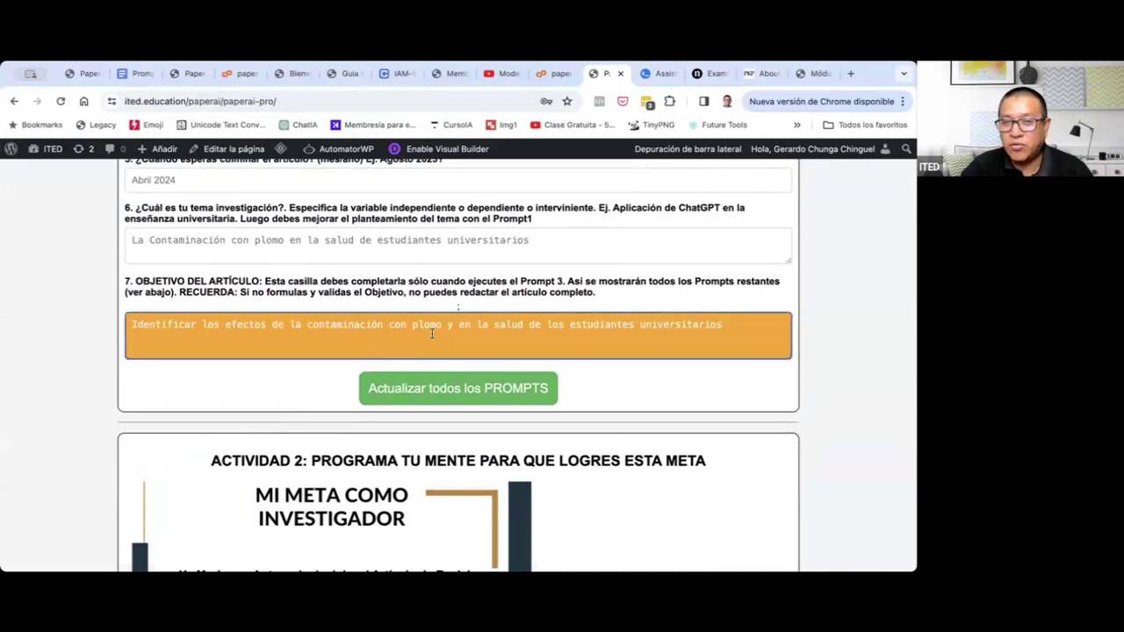
scroll(431, 334, down, 15)
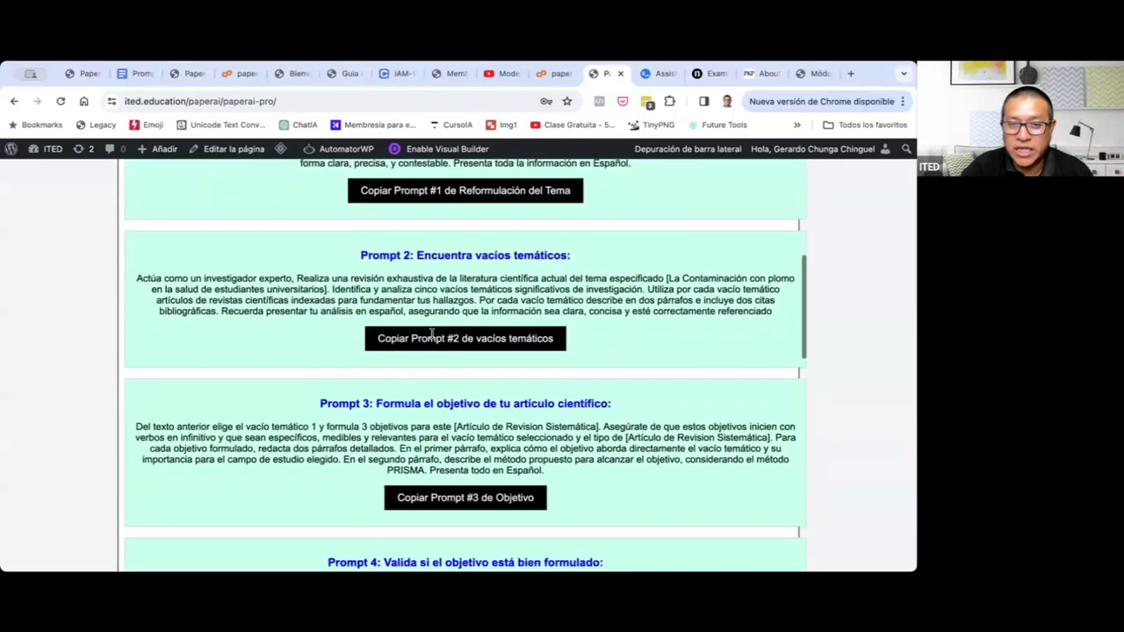
scroll(431, 333, down, 2)
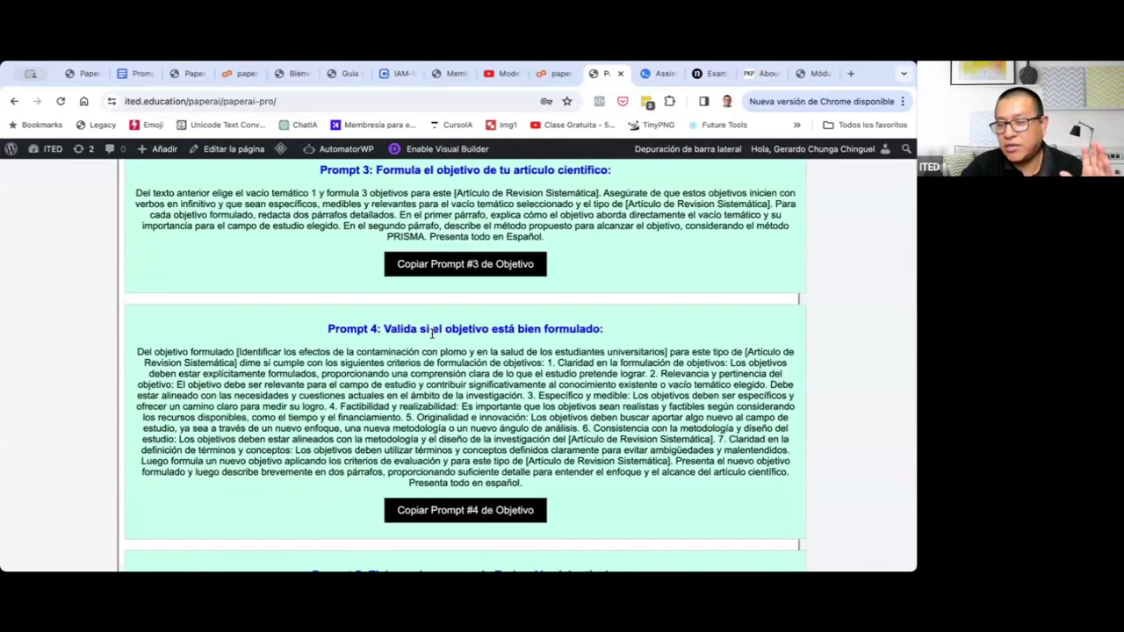
scroll(431, 335, up, 20)
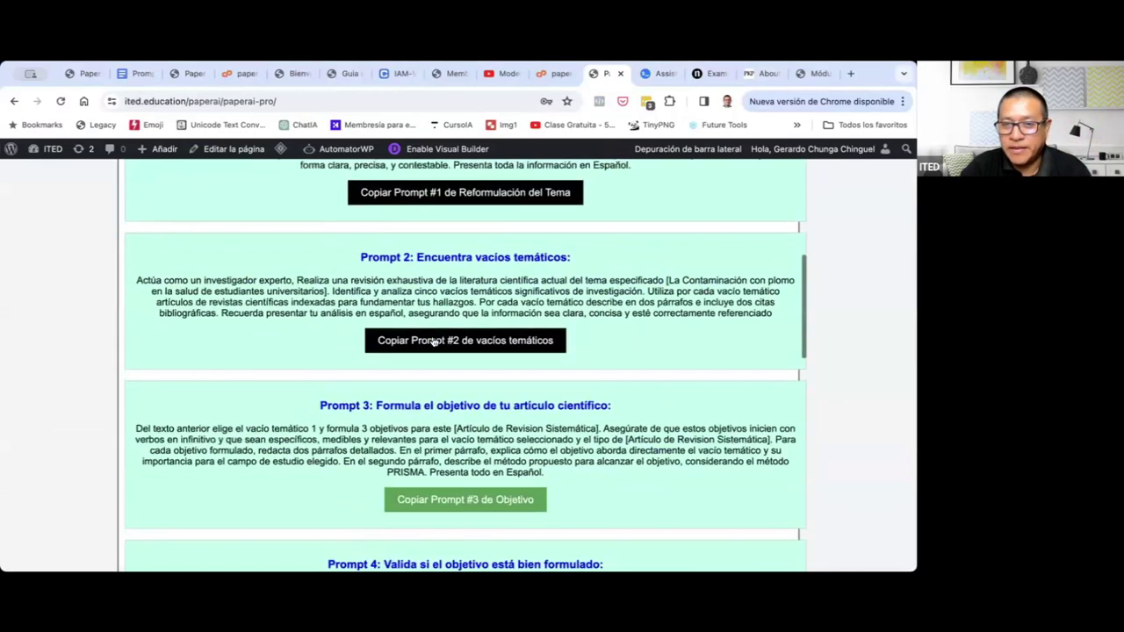
scroll(431, 341, down, 1)
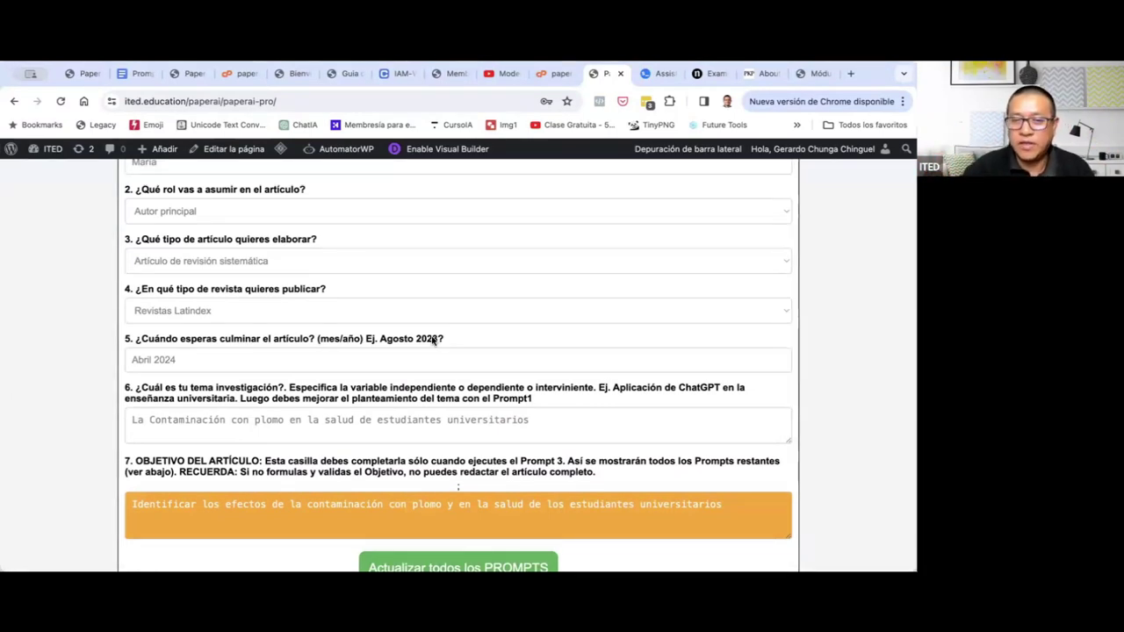
scroll(432, 340, down, 15)
scroll(433, 340, down, 10)
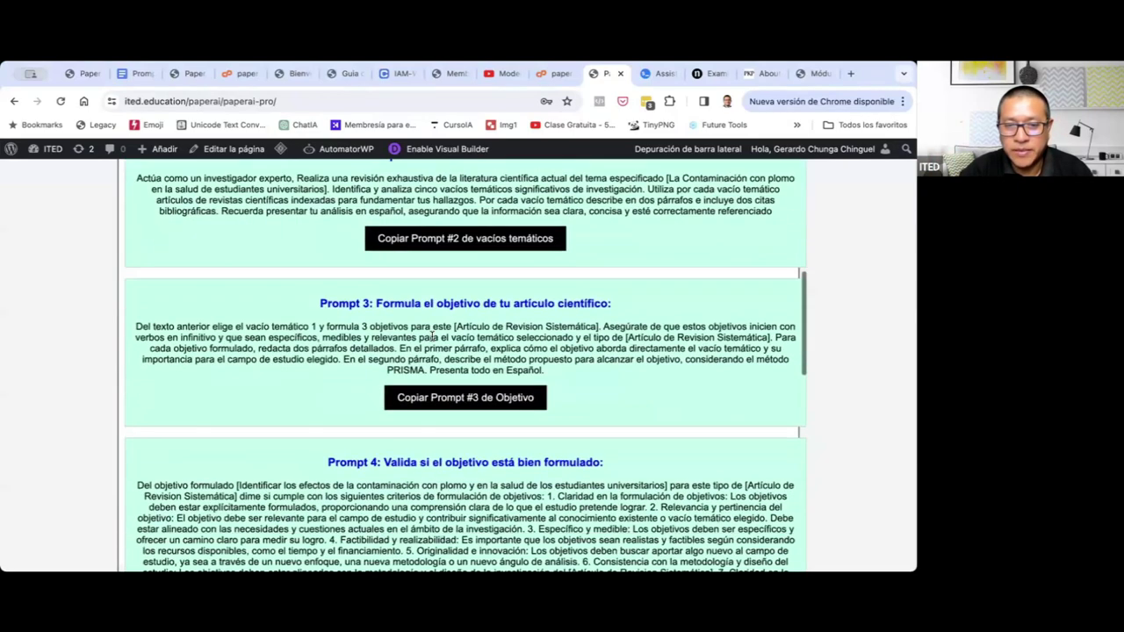
scroll(433, 338, down, 3)
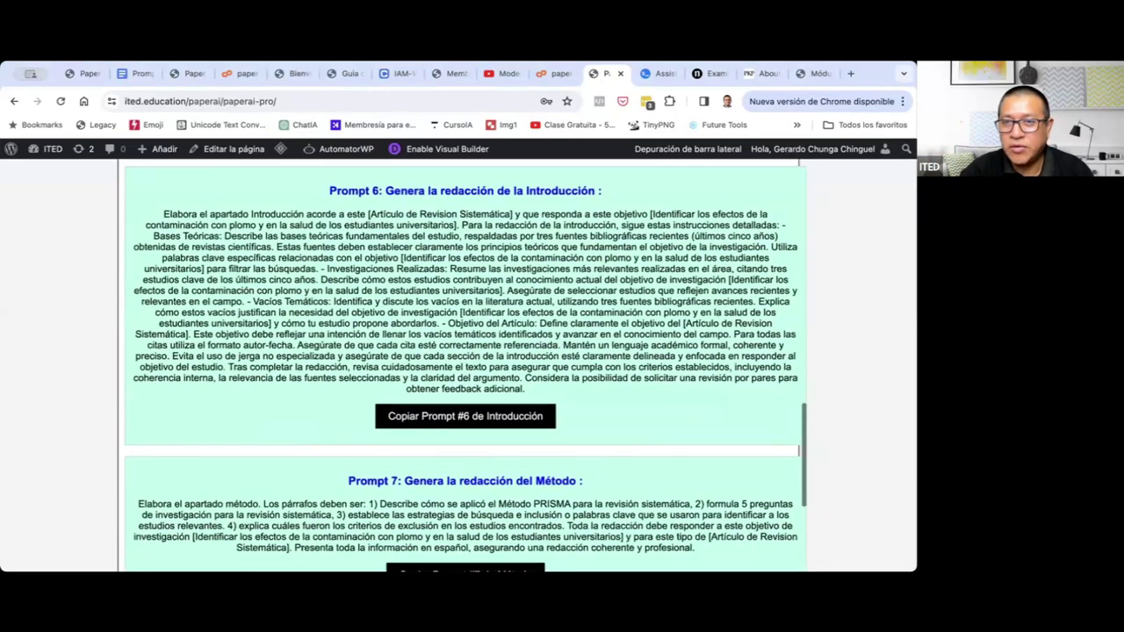
Return to the scite assistant and retry generating the literature-gaps response twice.
click(658, 73)
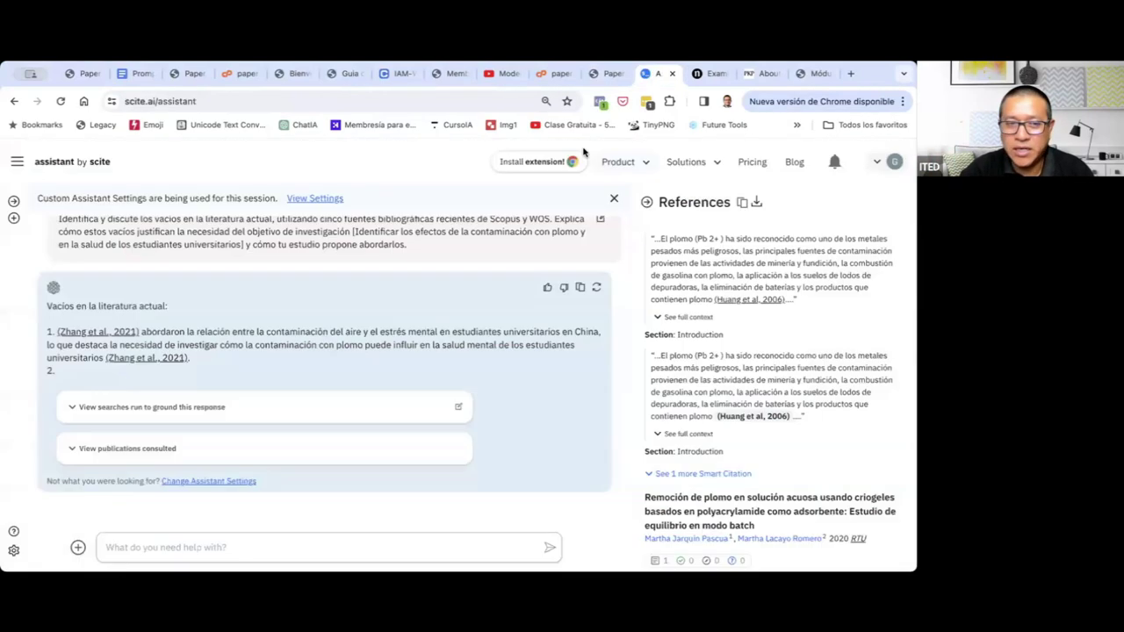
click(598, 290)
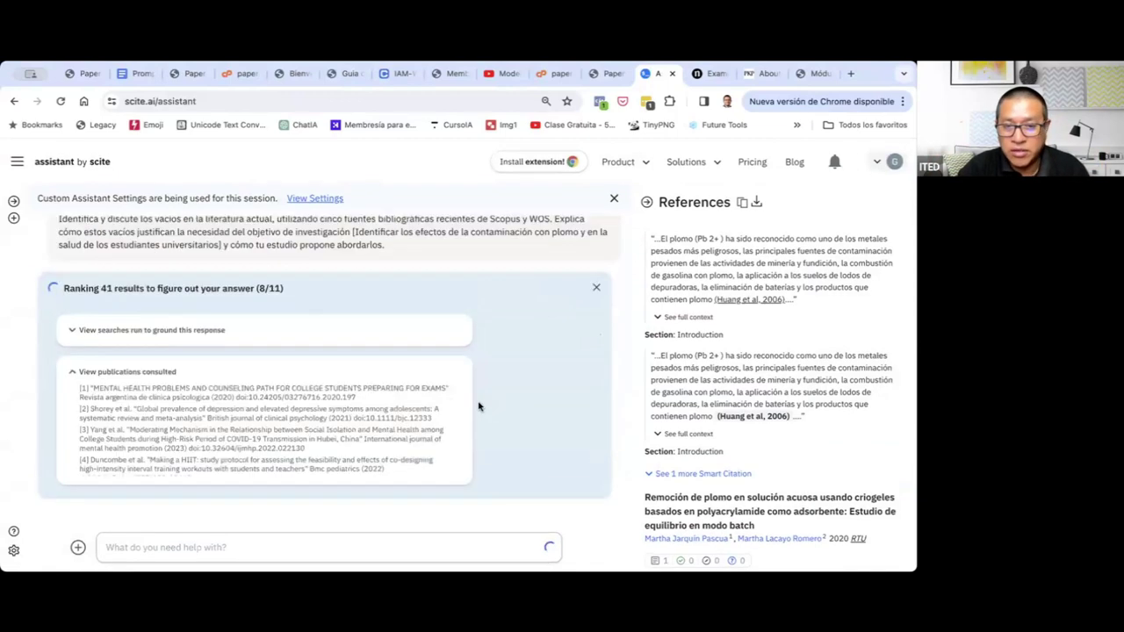
scroll(510, 370, up, 1)
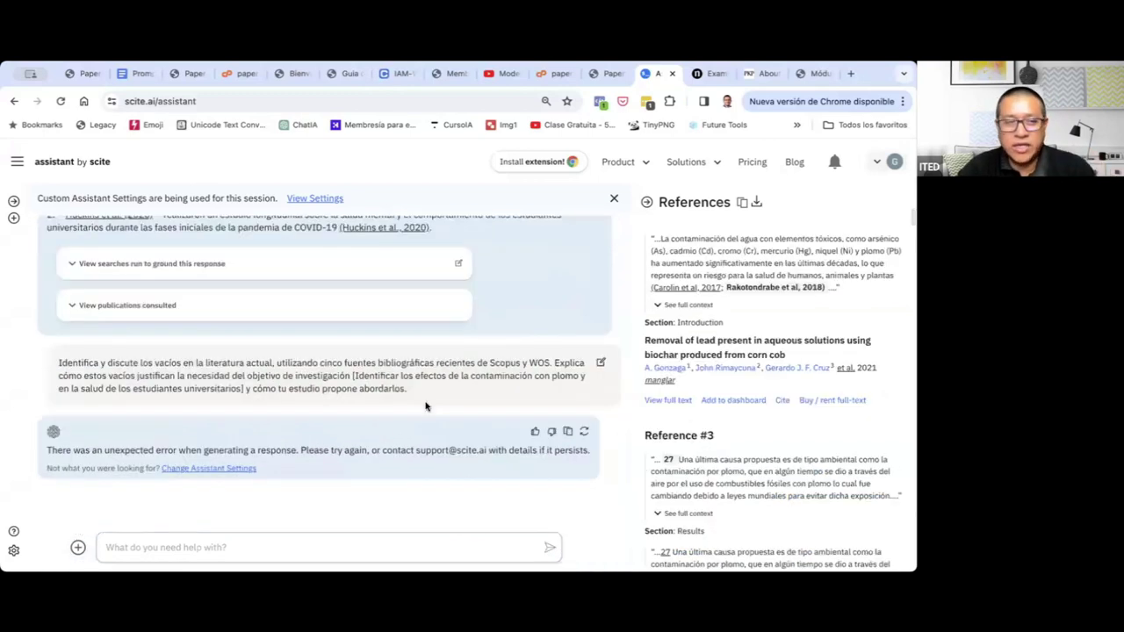
scroll(445, 317, up, 2)
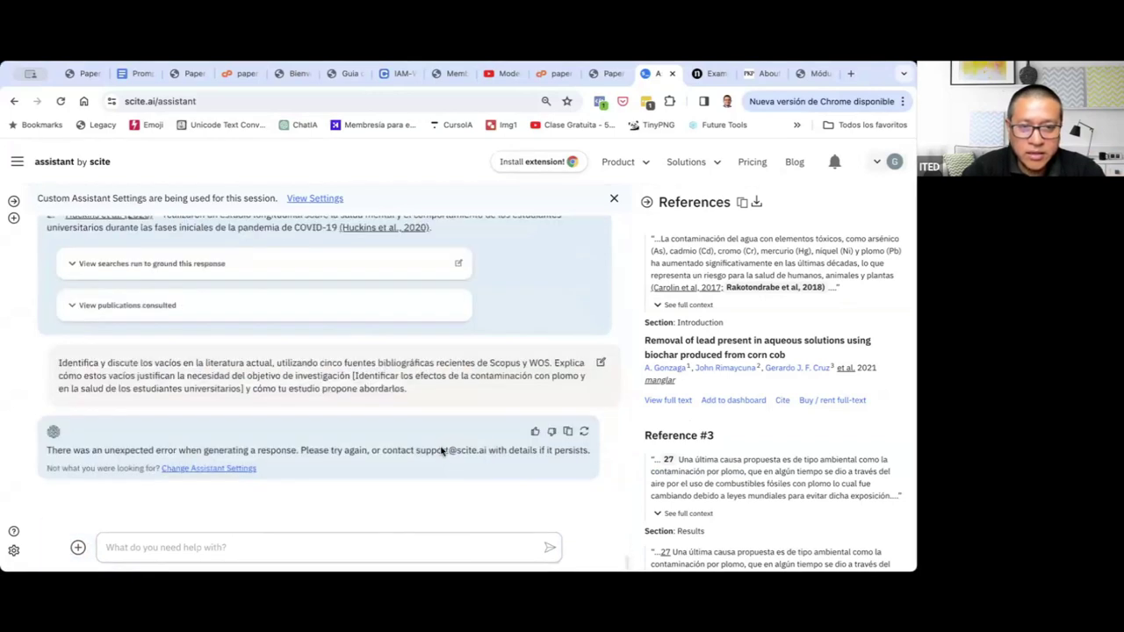
click(583, 431)
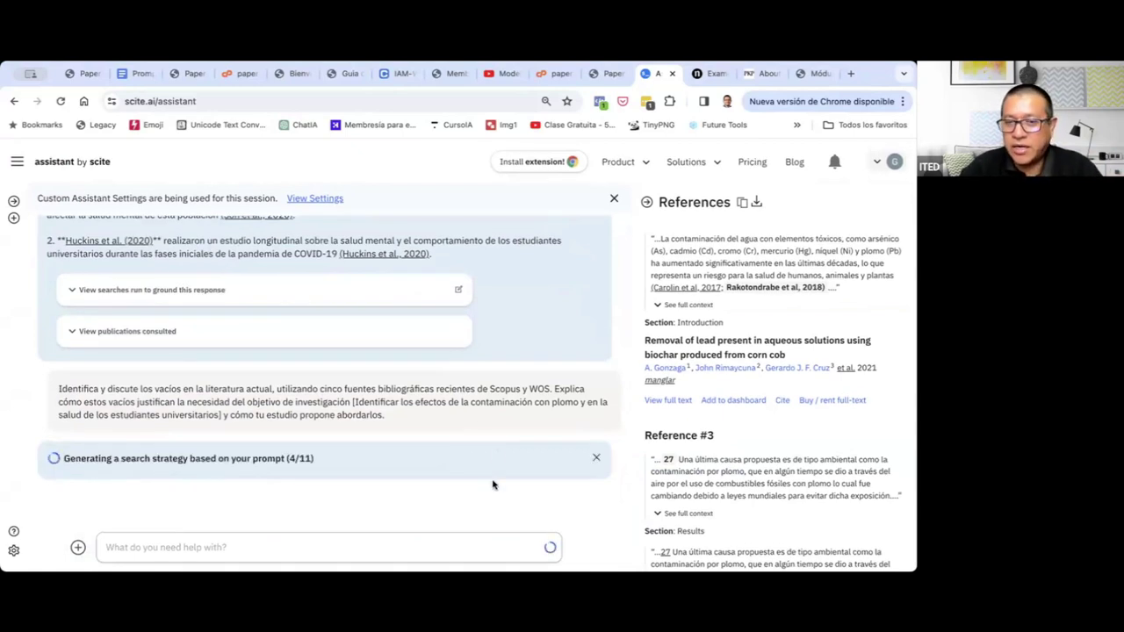
Copy Prompt #7 de Método from the PaperAI Pro page, dismiss the notice and return to the scite assistant's latest response.
triple_click(338, 406)
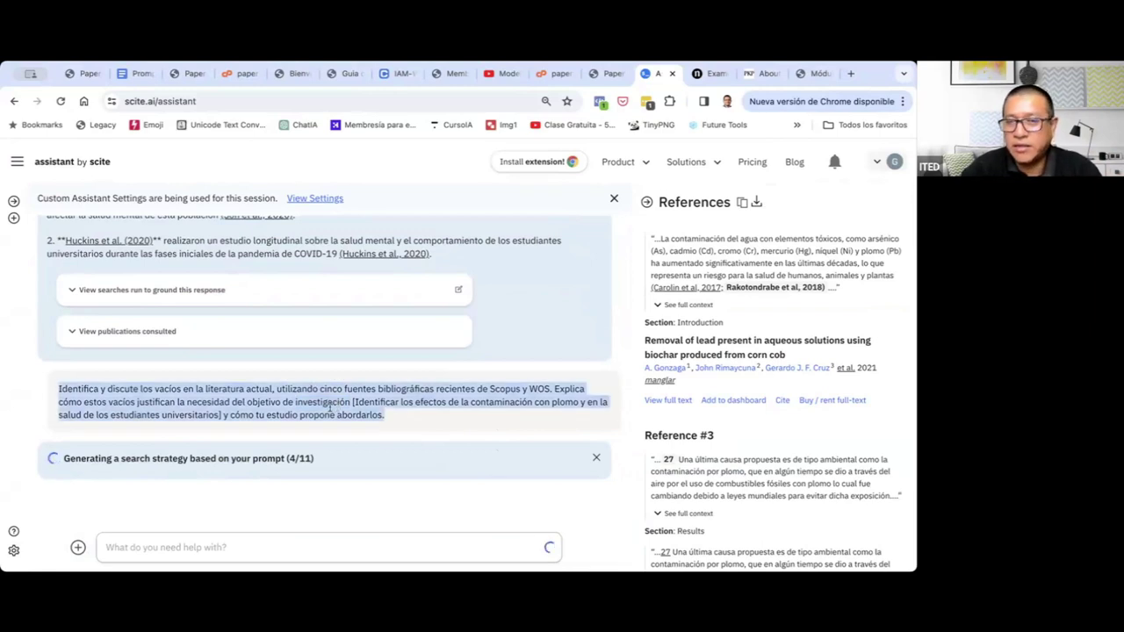
click(607, 74)
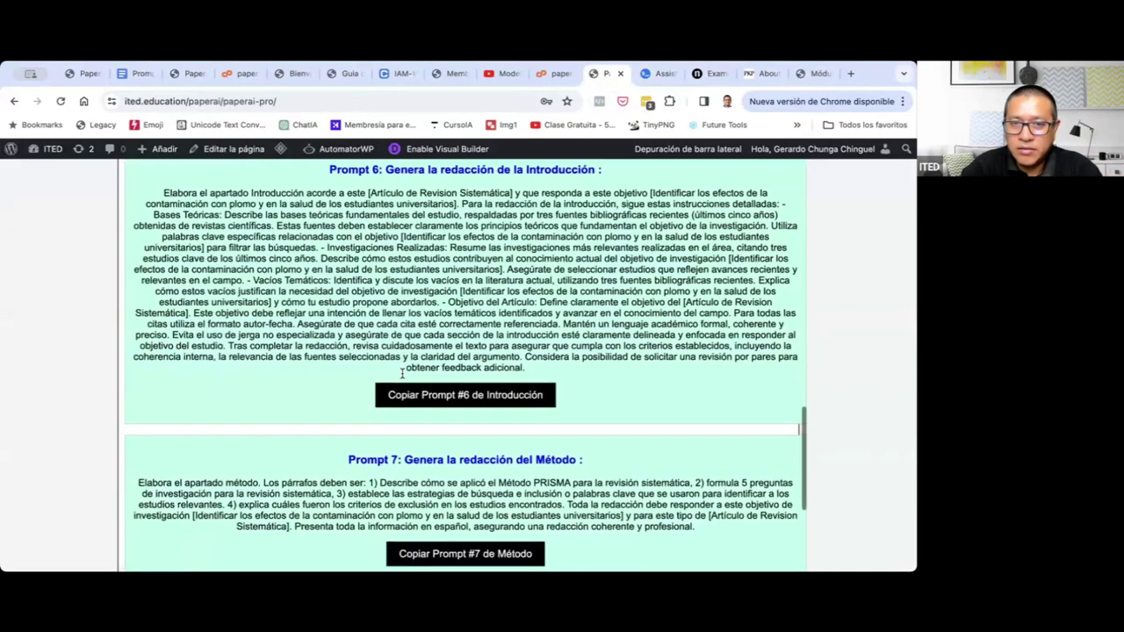
scroll(402, 374, down, 3)
click(442, 367)
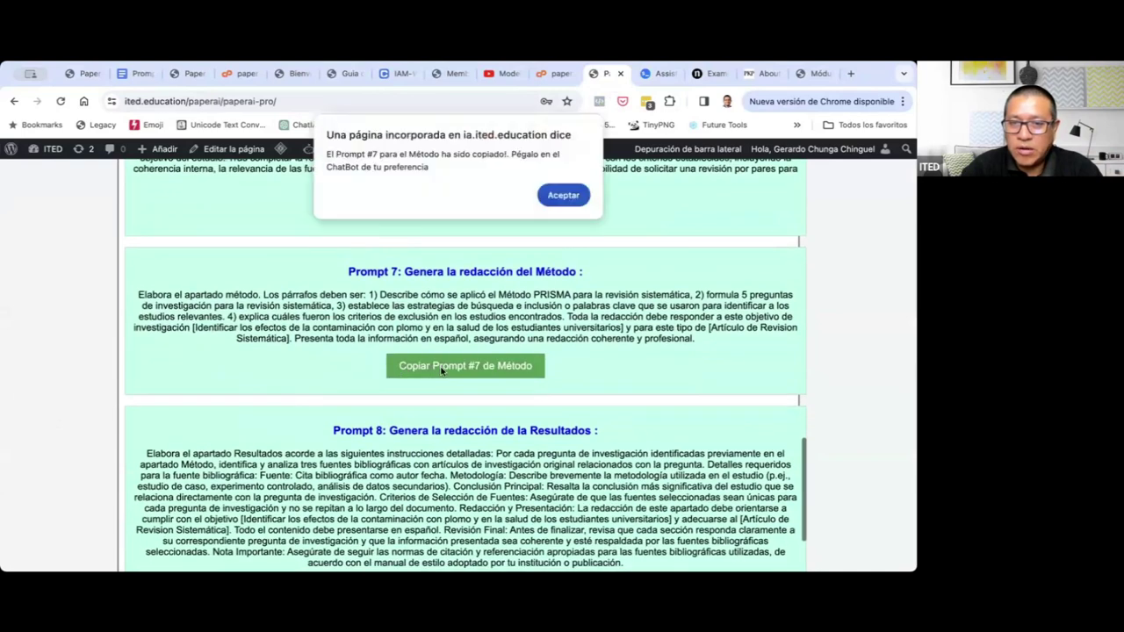
click(563, 194)
click(665, 76)
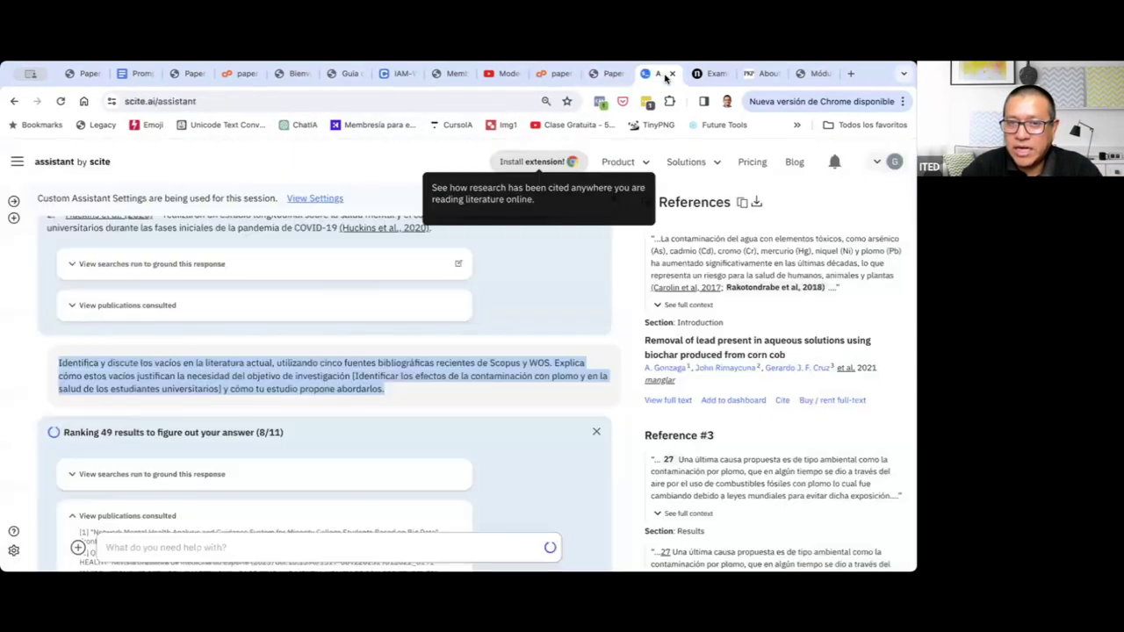
scroll(559, 464, down, 2)
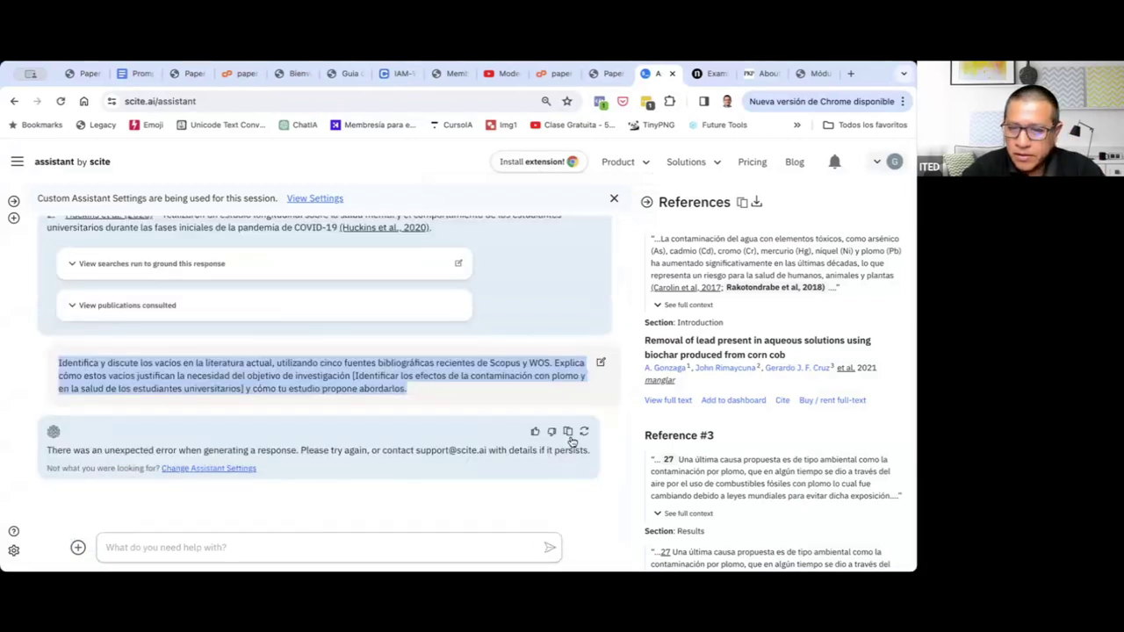
Regenerate the response on gaps in the current literature and read through the five cited sources.
click(584, 432)
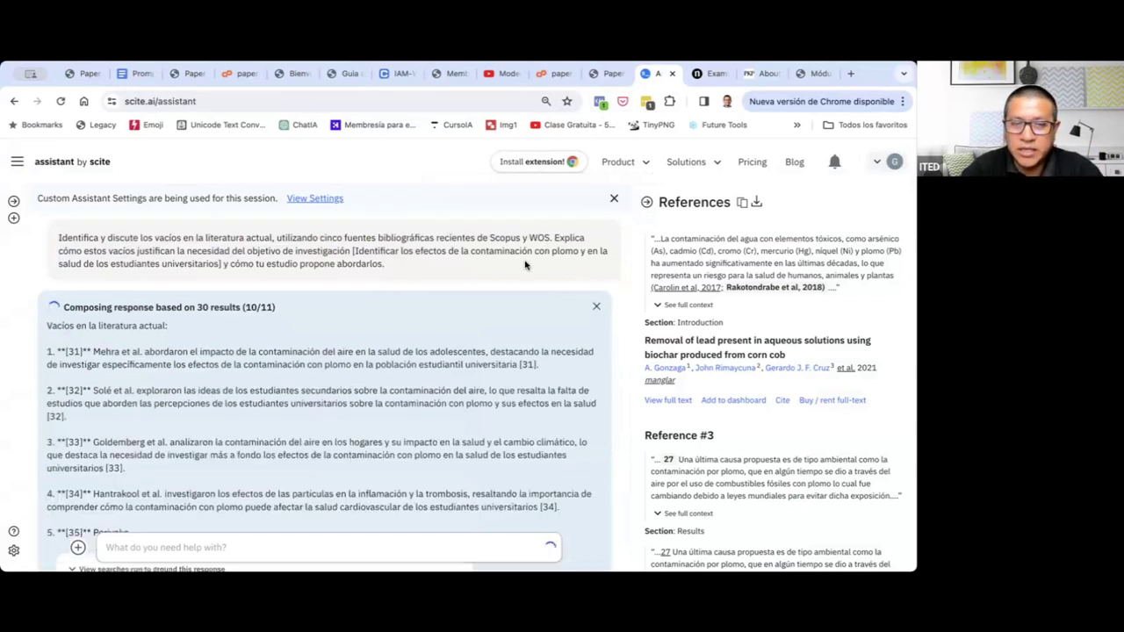
scroll(474, 304, down, 1)
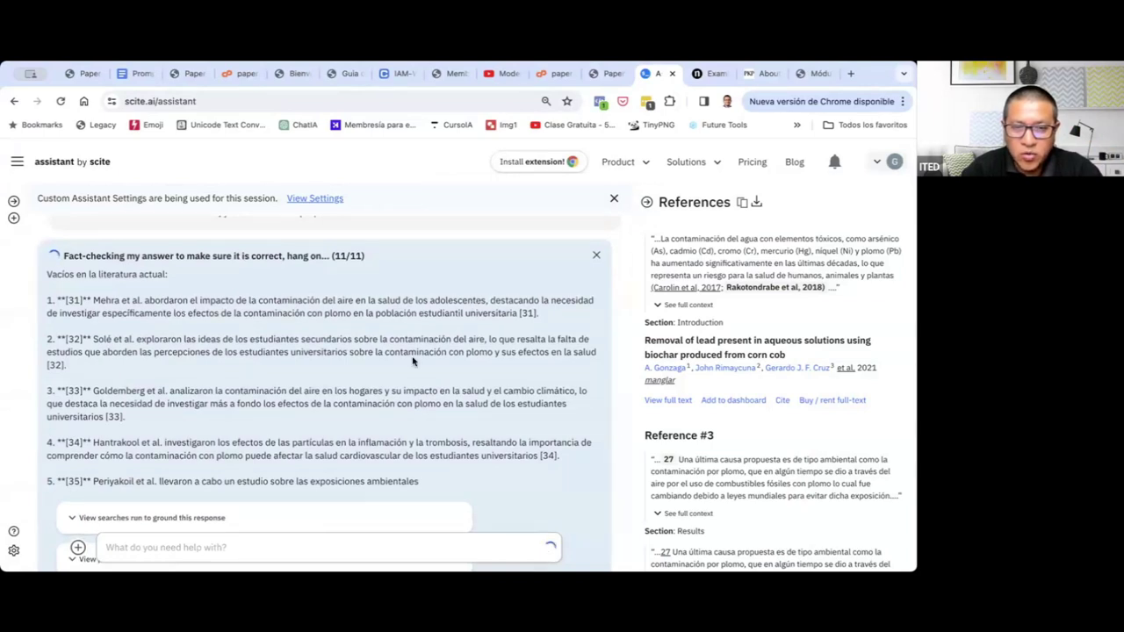
scroll(413, 360, up, 1)
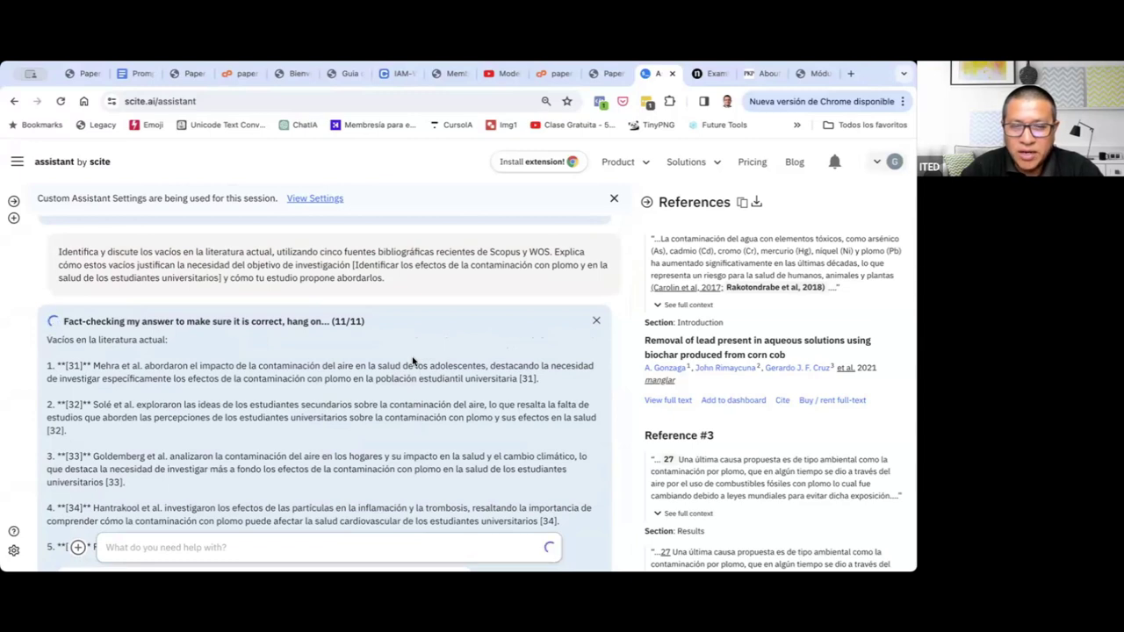
scroll(413, 360, down, 2)
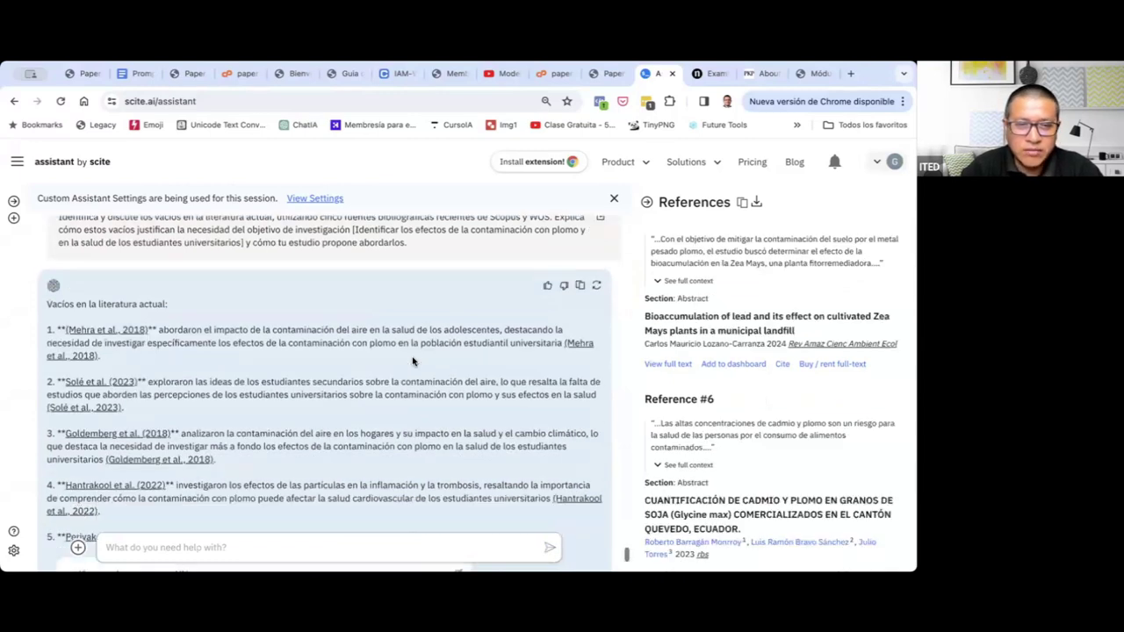
scroll(412, 357, up, 1)
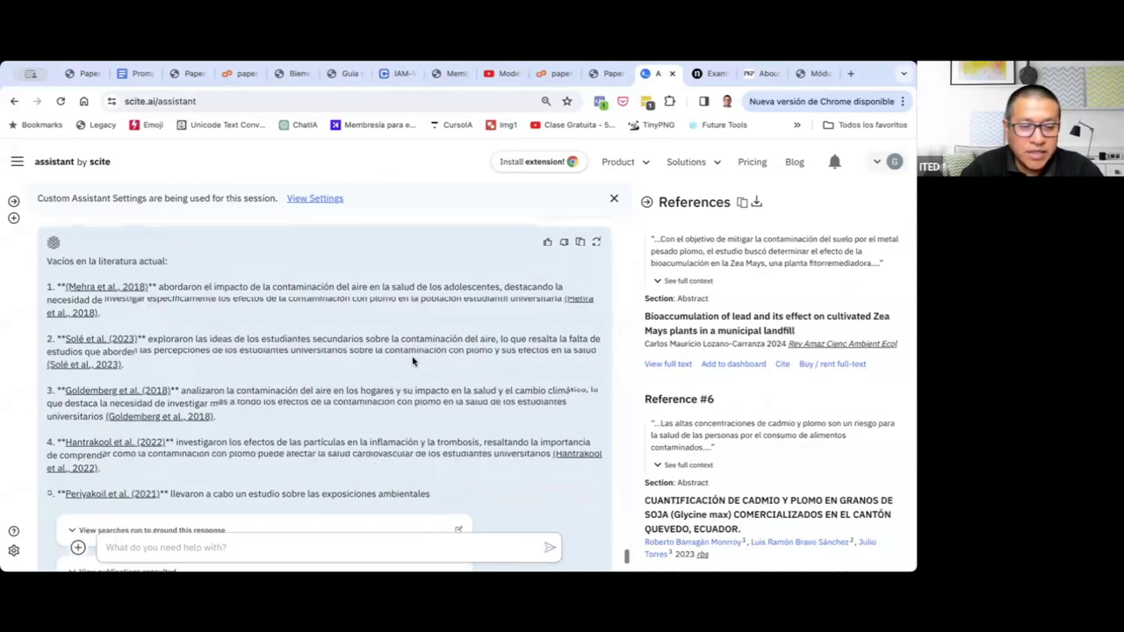
scroll(411, 357, up, 1)
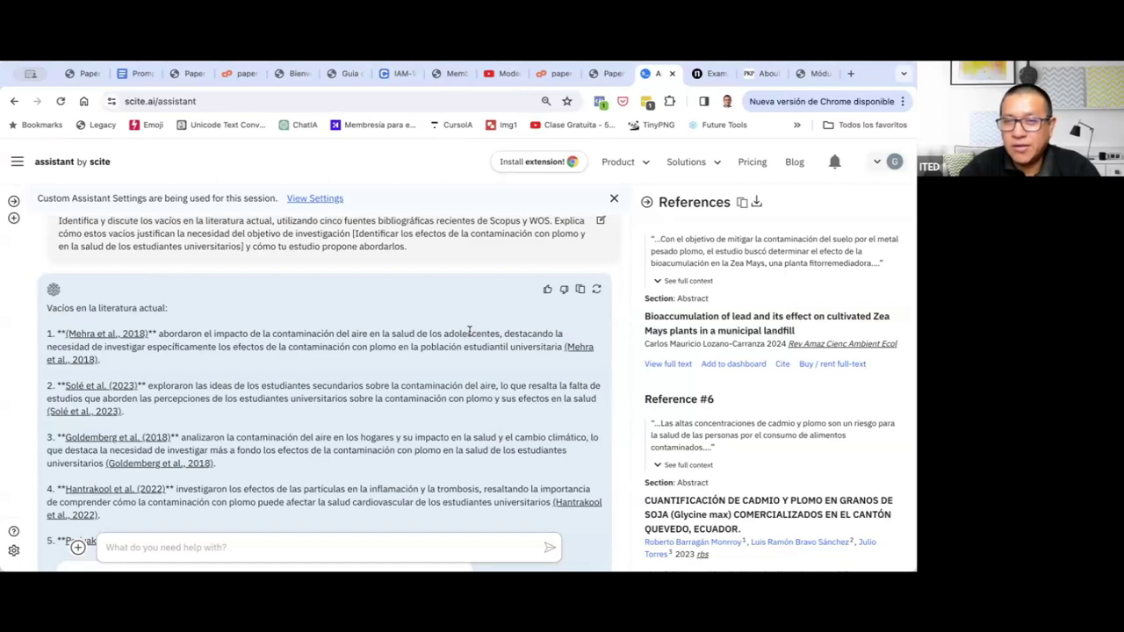
Copy Prompt #7 de Método from the PaperAI Pro page, dismiss the notice and submit the prompt to the scite assistant.
click(606, 73)
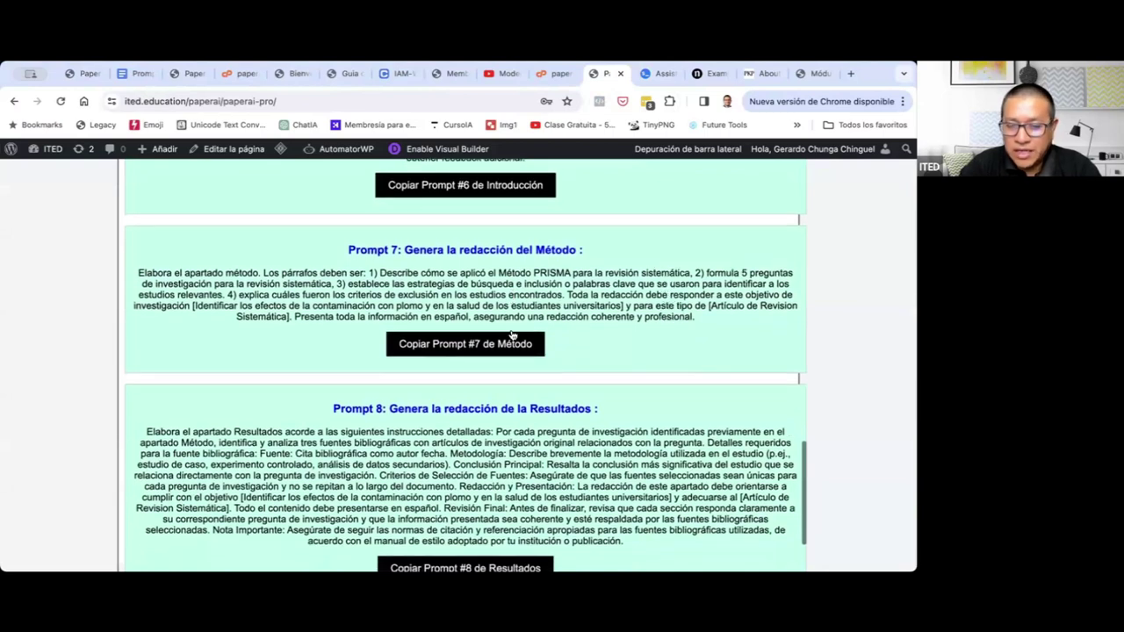
click(513, 342)
click(562, 193)
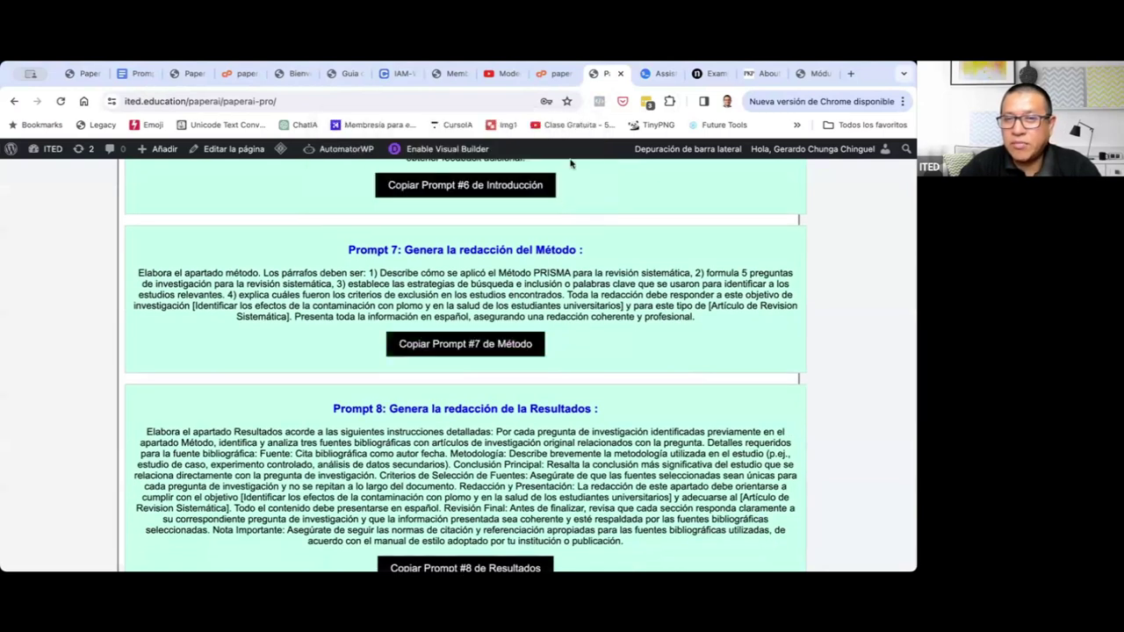
click(657, 73)
click(430, 538)
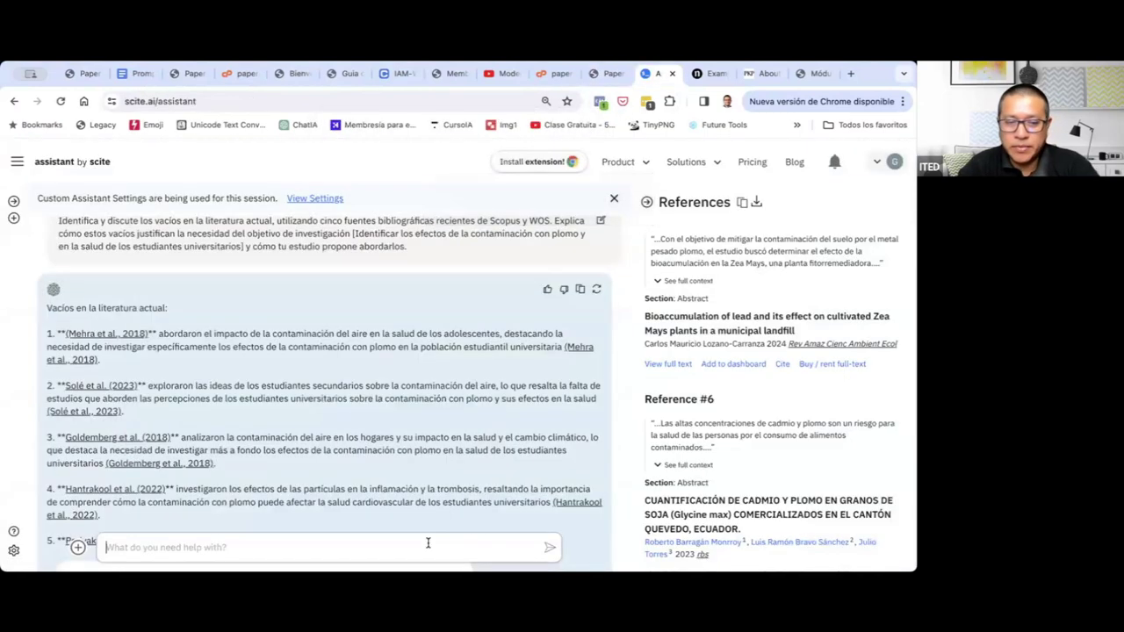
key(ctrl+v)
key(Return)
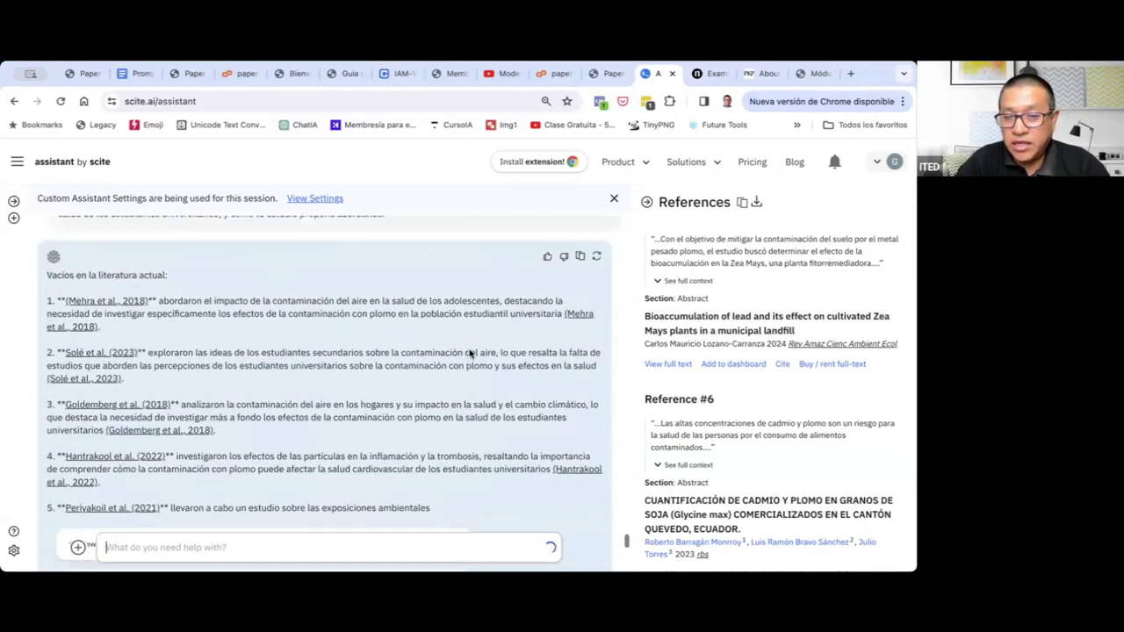
Read the generated Método section and regenerate the incomplete response three times.
scroll(468, 353, up, 1)
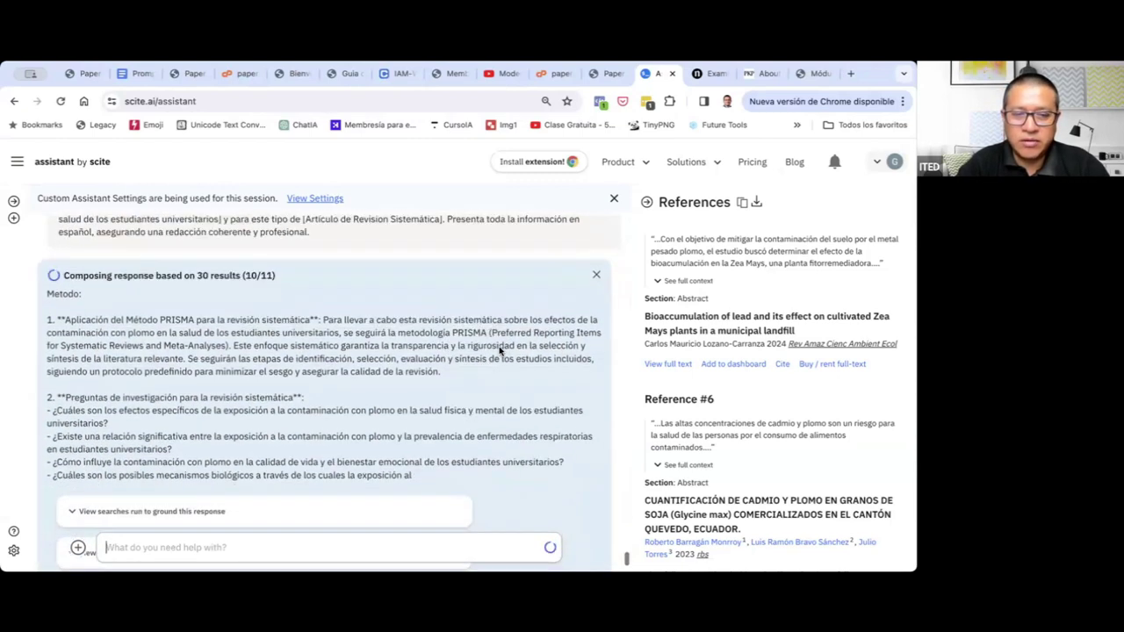
scroll(500, 351, up, 5)
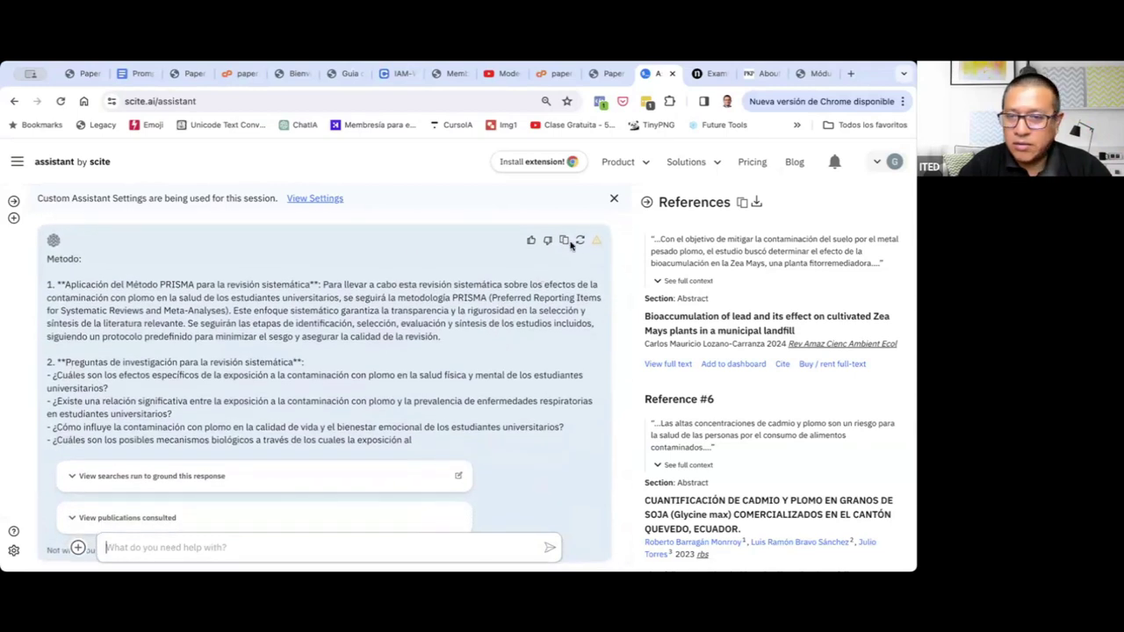
click(581, 242)
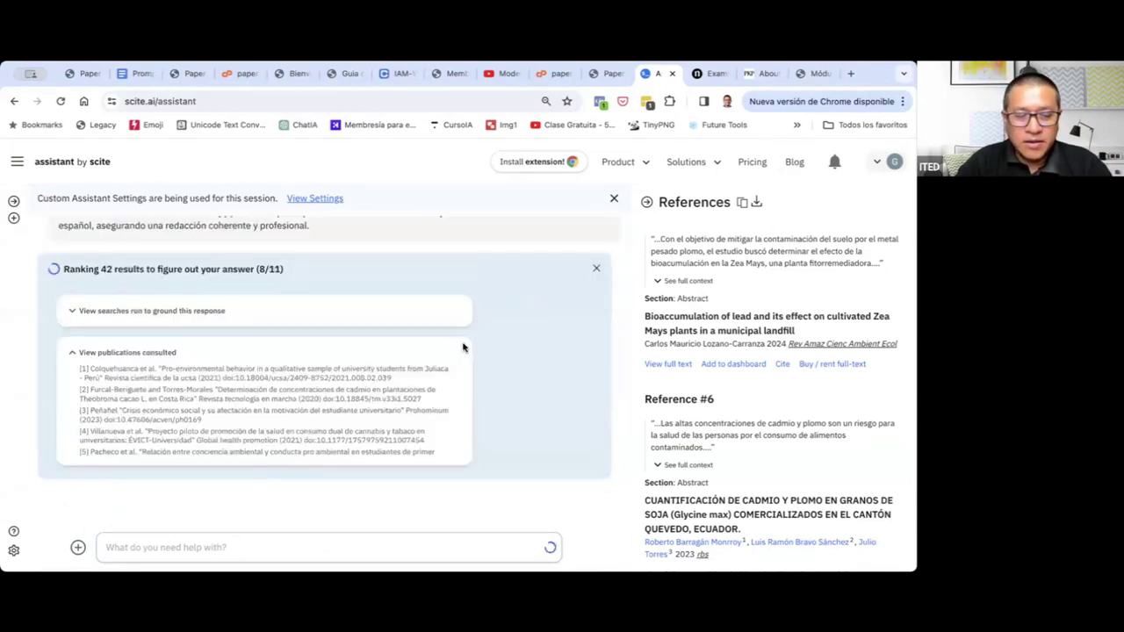
scroll(463, 348, up, 2)
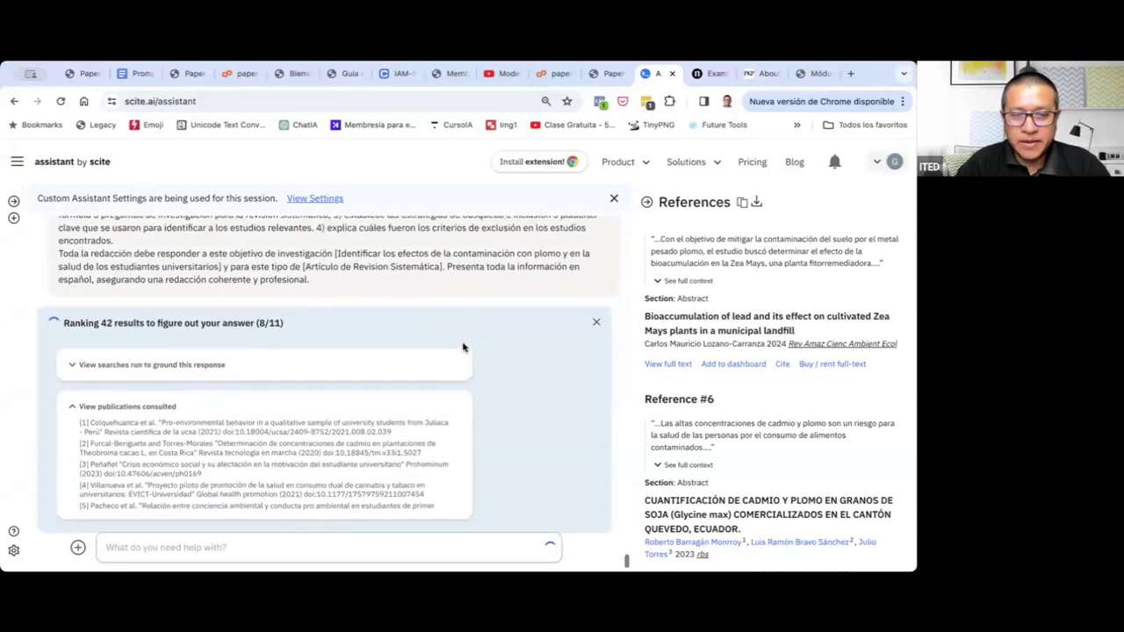
scroll(463, 347, up, 3)
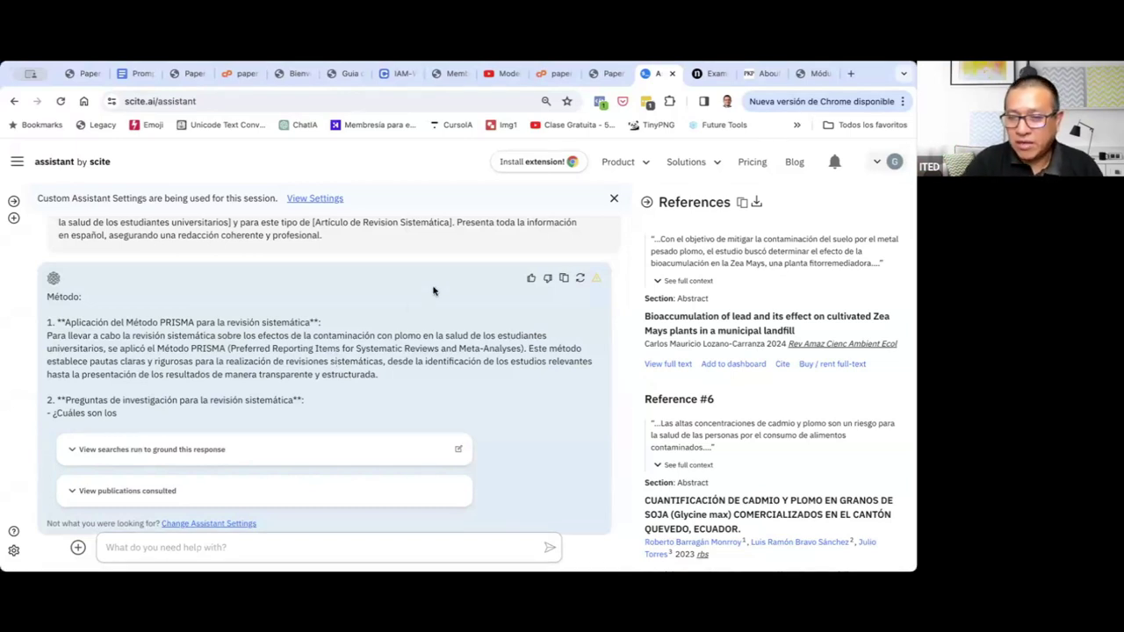
click(580, 278)
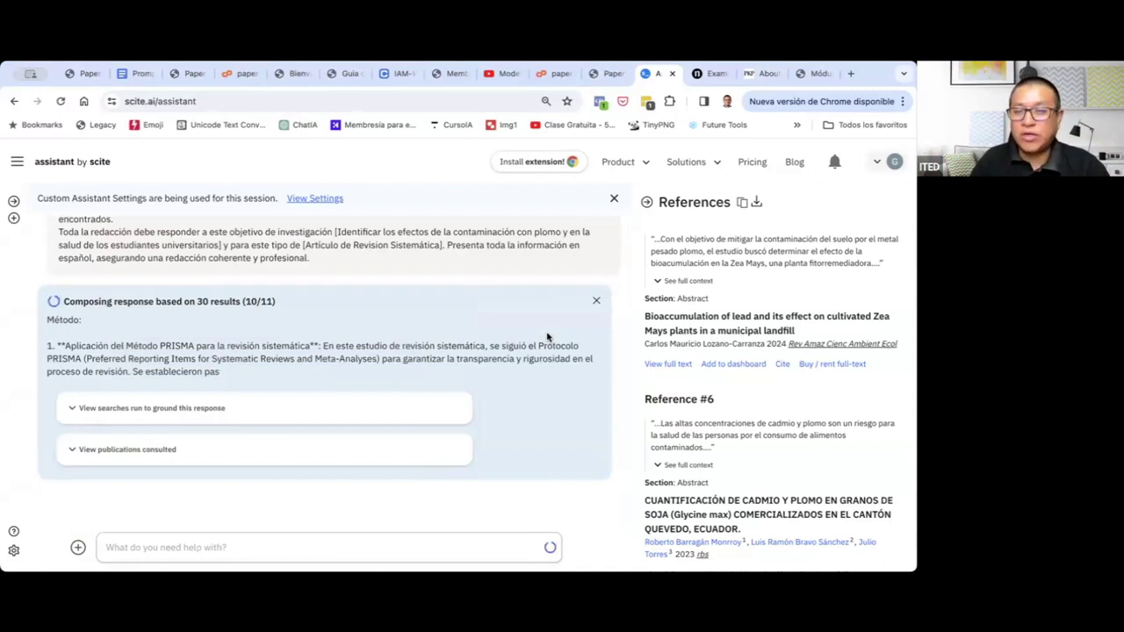
click(580, 290)
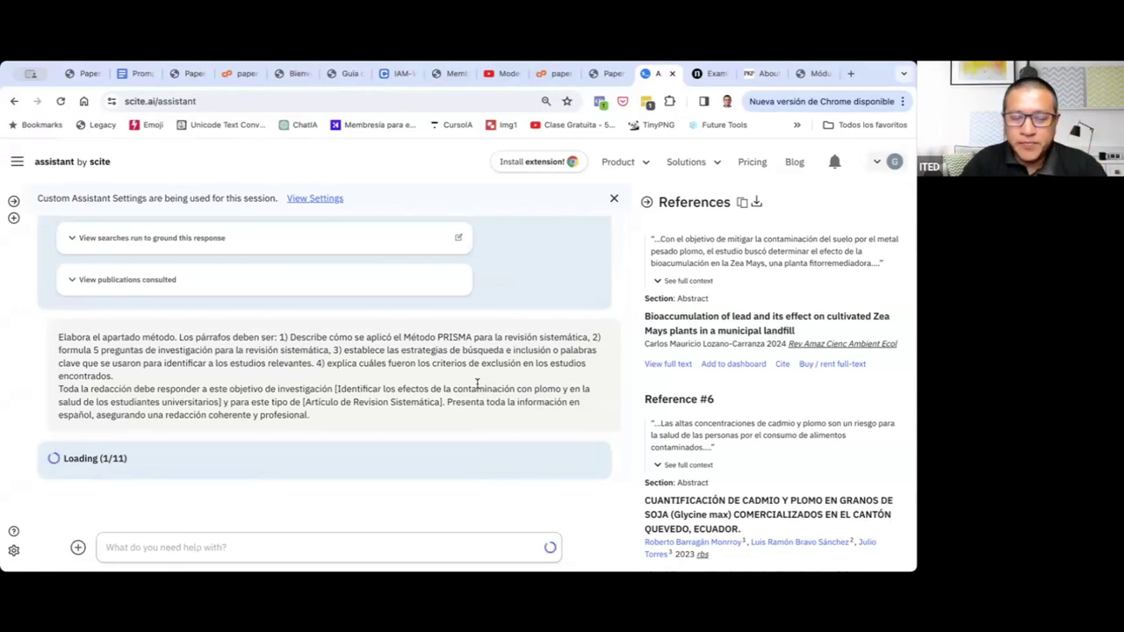
Copy Prompt #8 de Resultados from the PaperAI Pro page, dismiss the notice and return to the scite assistant.
click(606, 73)
scroll(507, 344, down, 3)
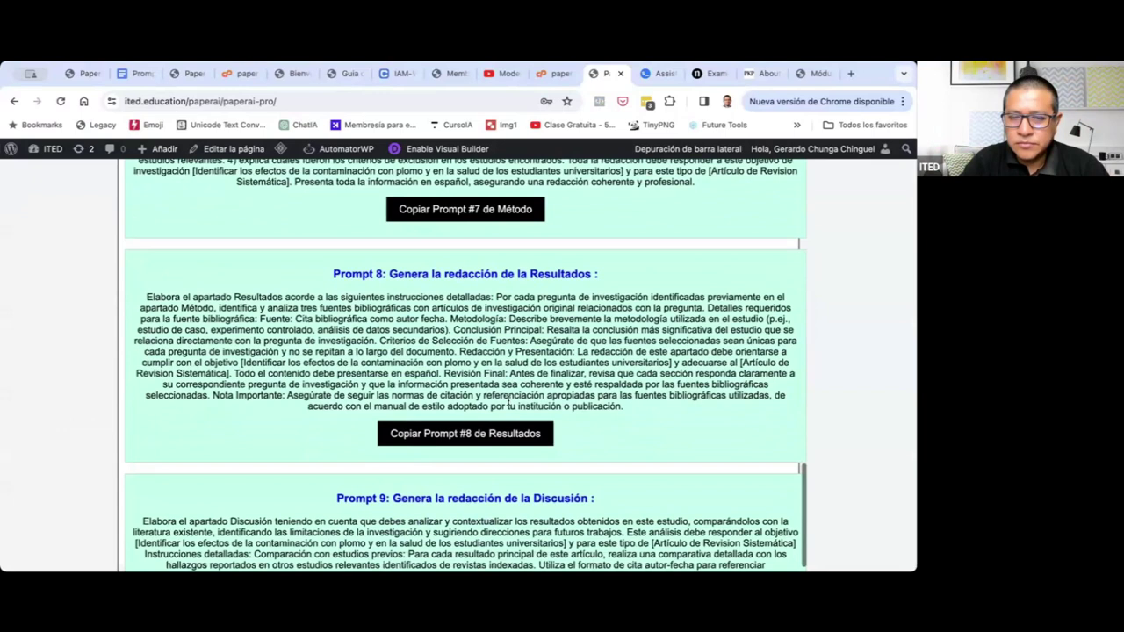
click(499, 431)
click(568, 201)
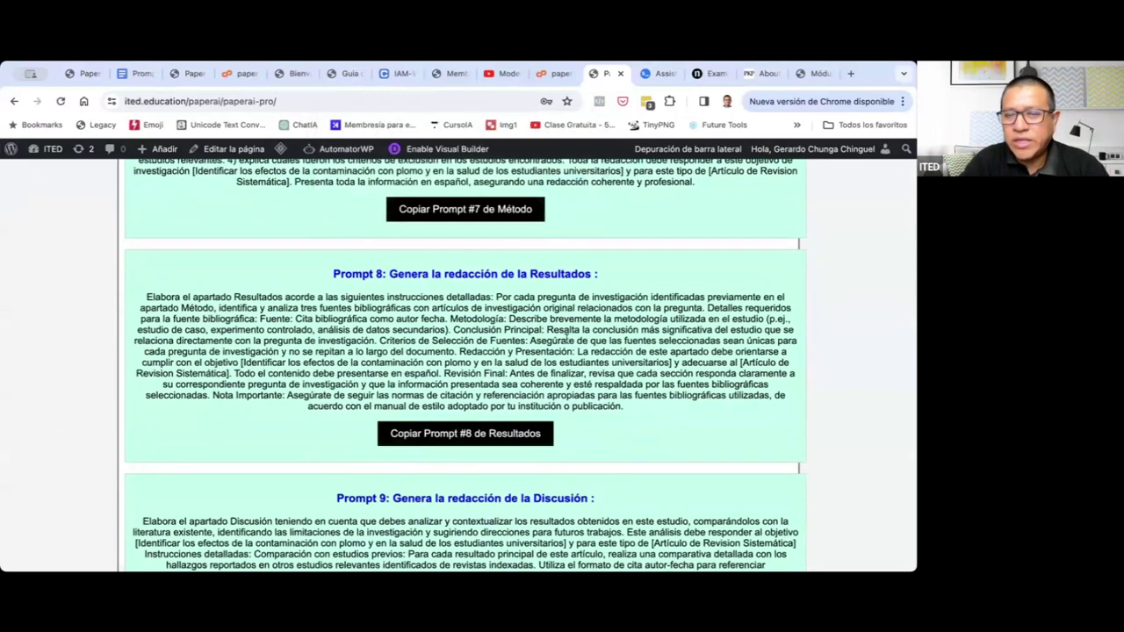
click(648, 74)
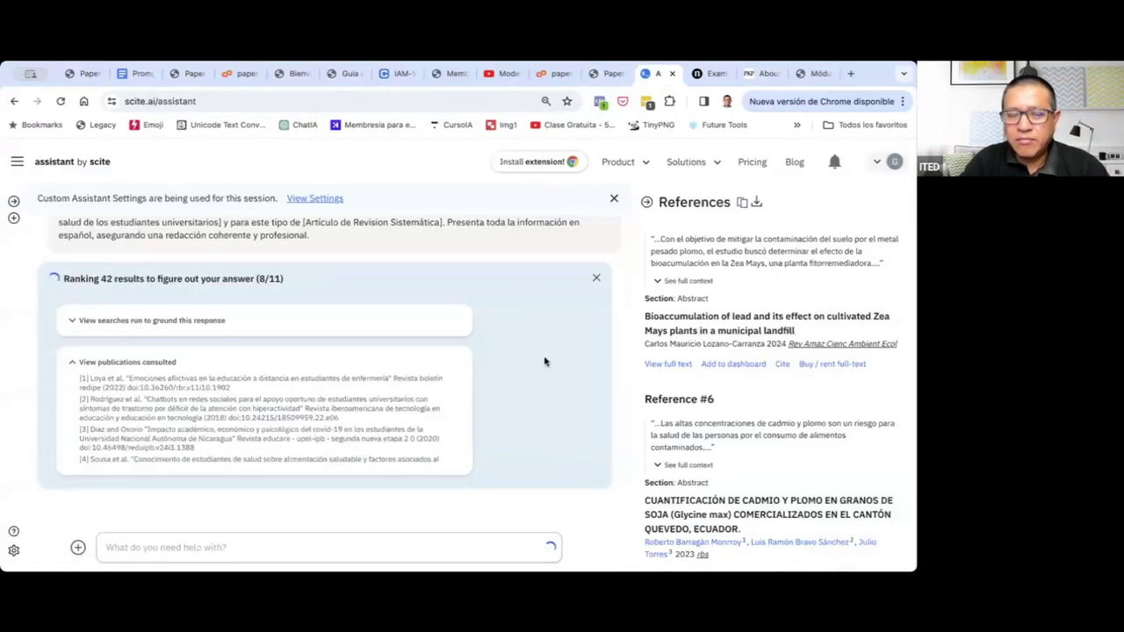
Check the Método response for its PRISMA description and research questions, and regenerate it twice.
scroll(544, 361, up, 1)
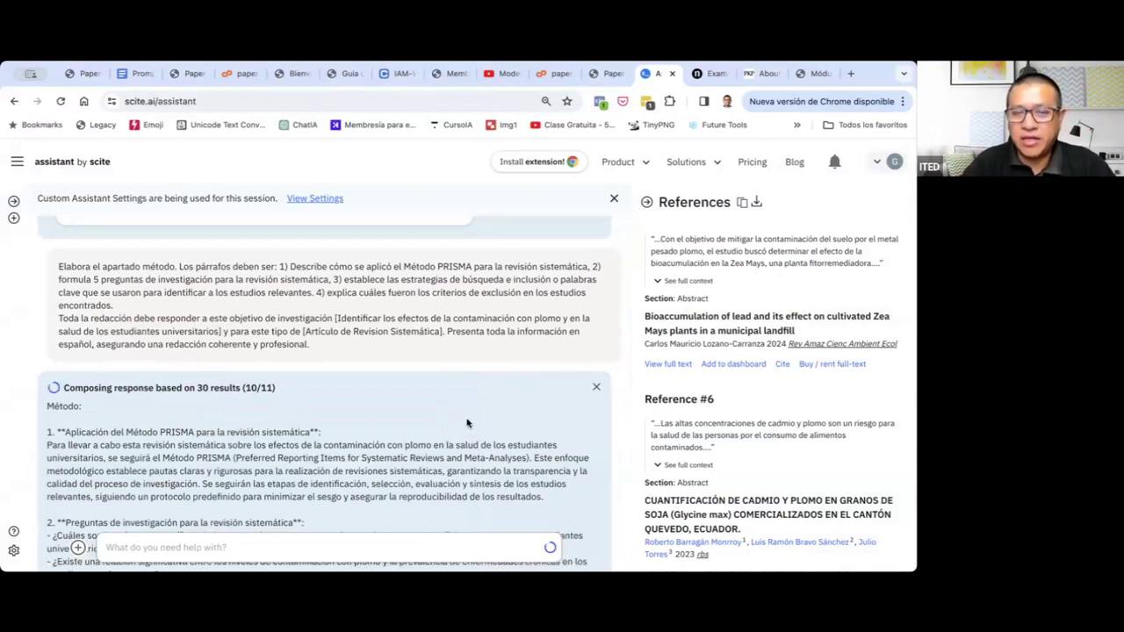
scroll(475, 418, down, 2)
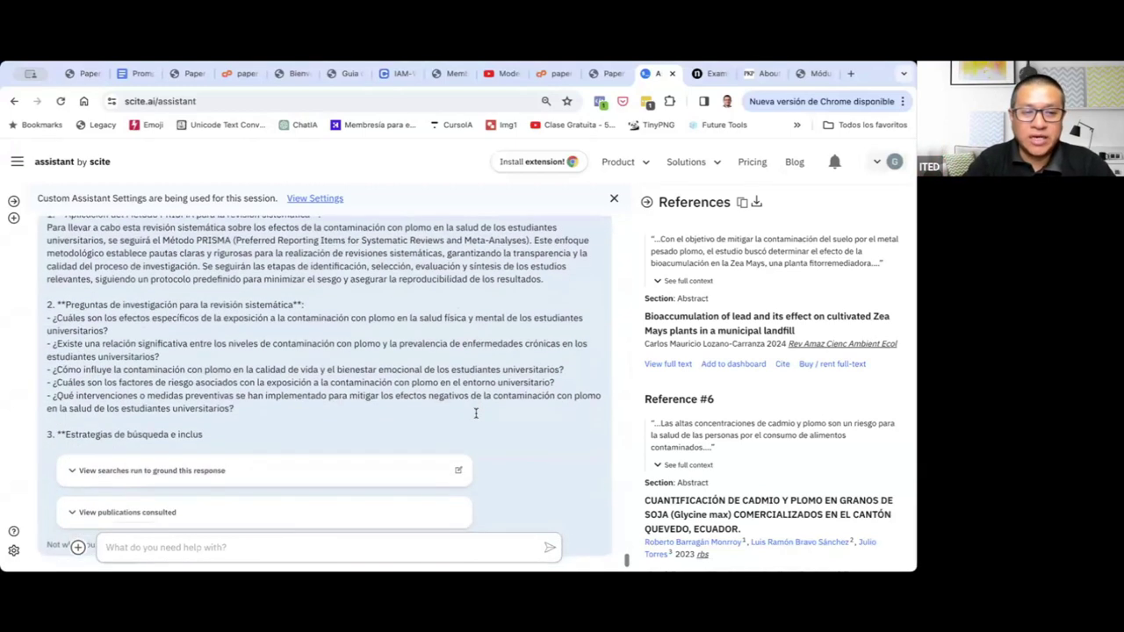
scroll(476, 416, up, 3)
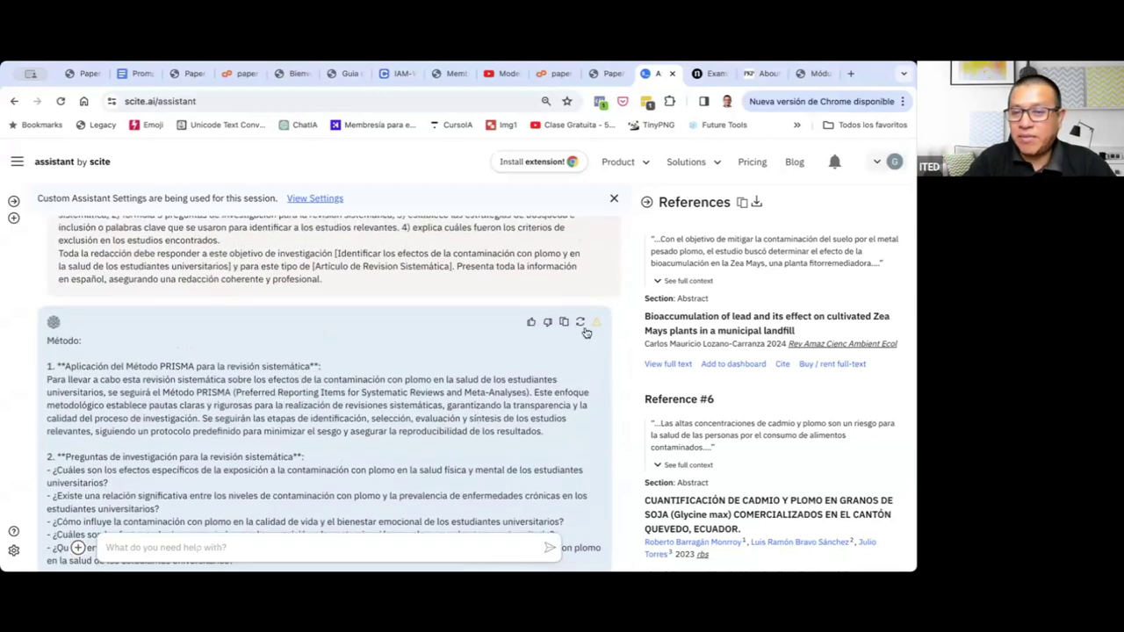
click(579, 325)
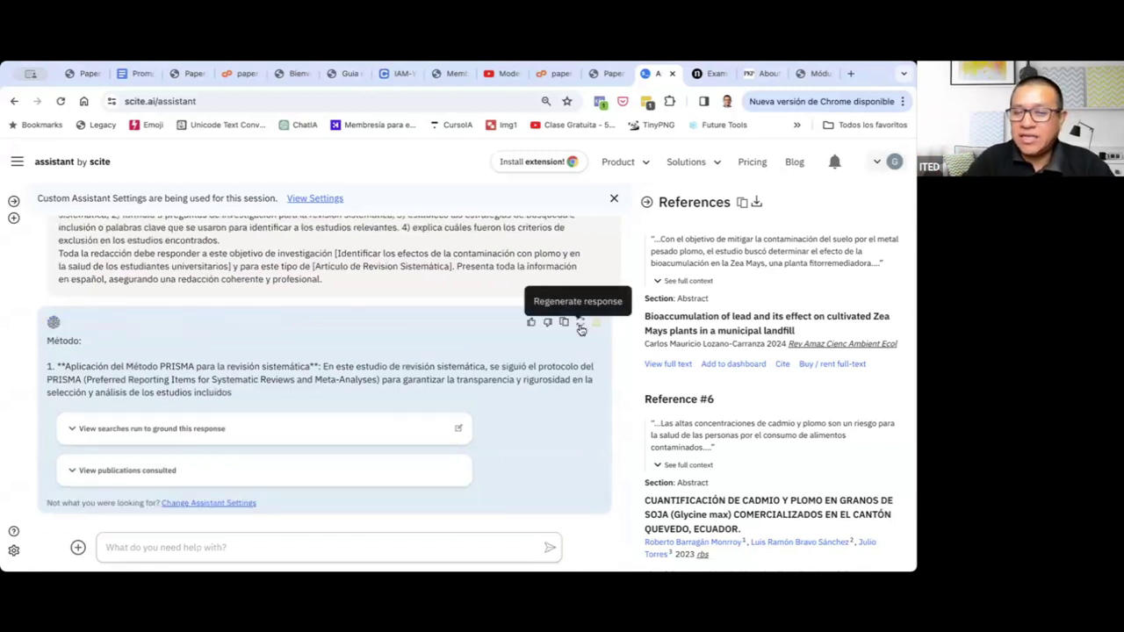
click(581, 326)
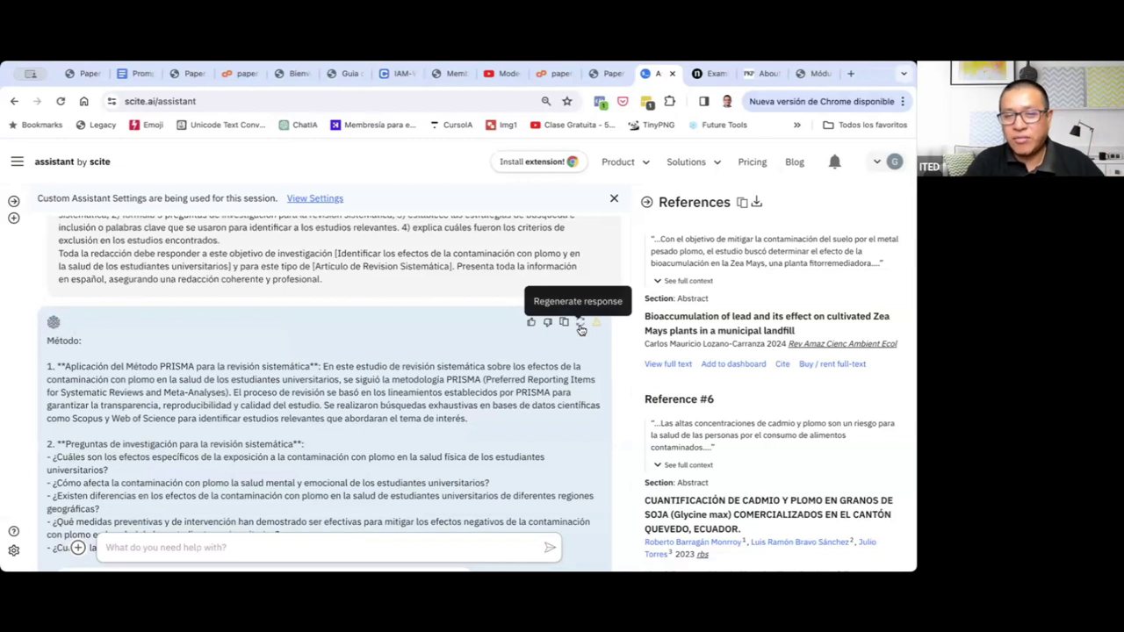
Review how far the regenerated Método section extends and request two more versions of it.
scroll(580, 329, down, 2)
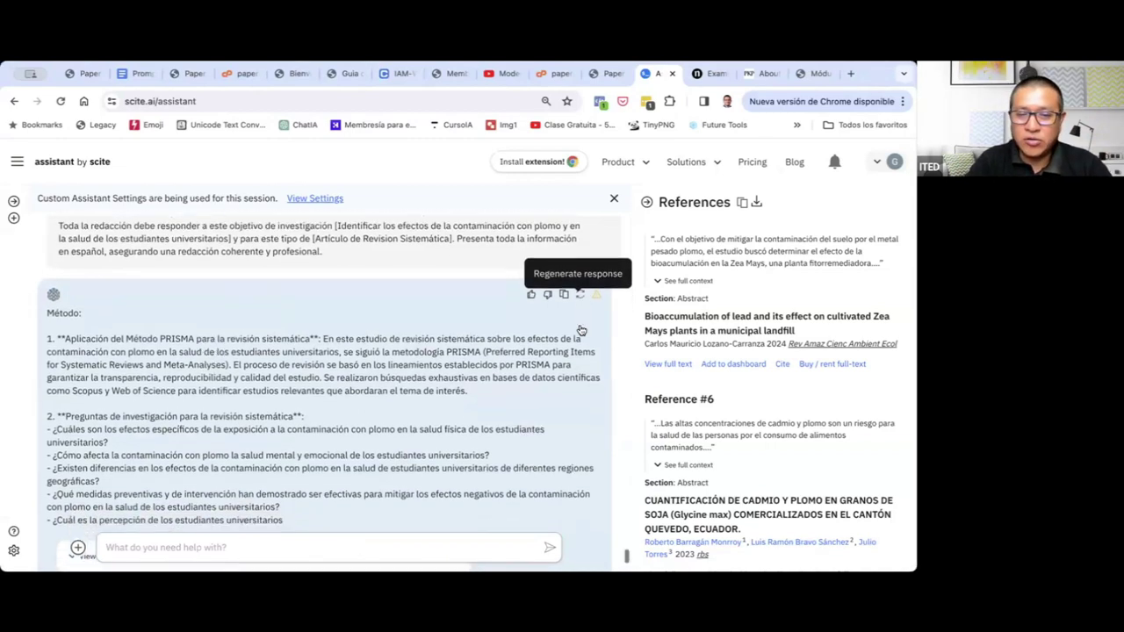
scroll(580, 329, up, 2)
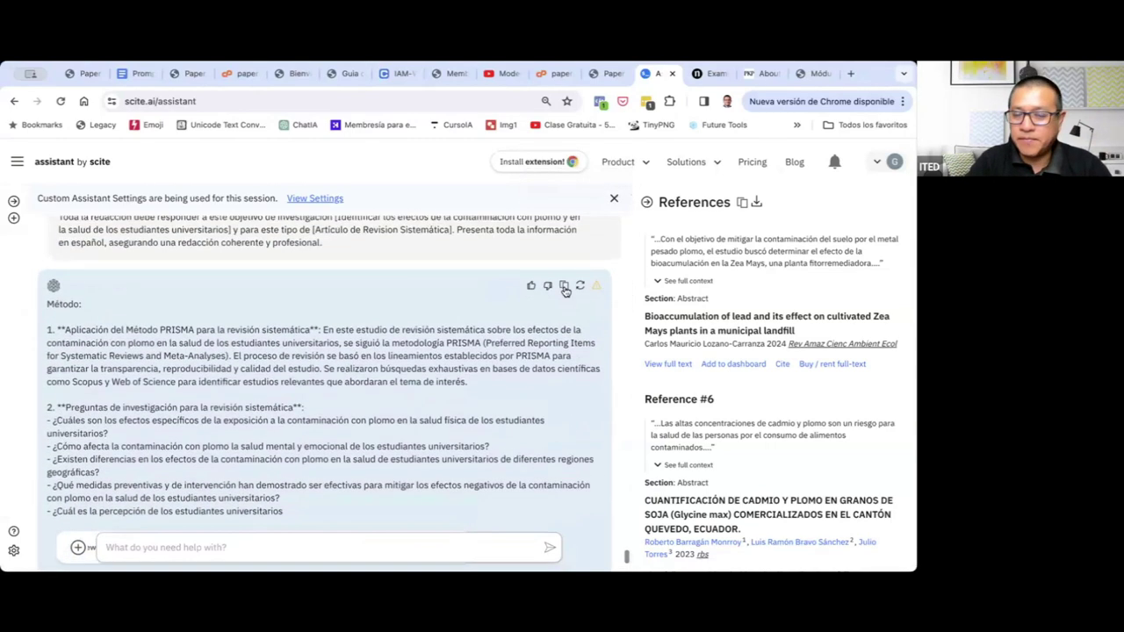
click(577, 289)
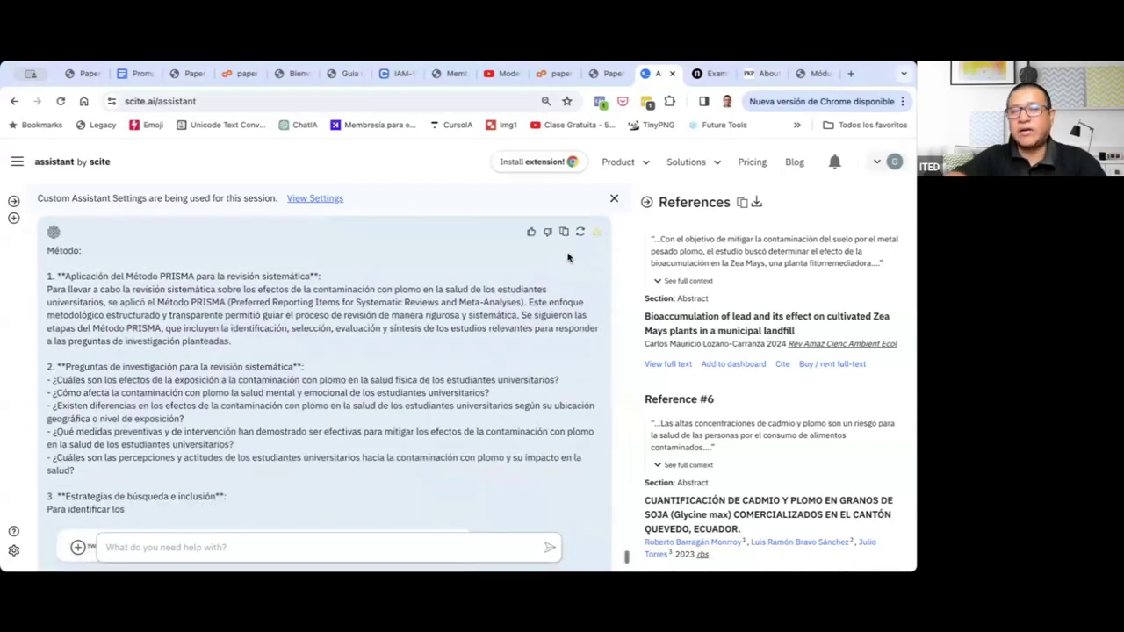
scroll(567, 259, up, 1)
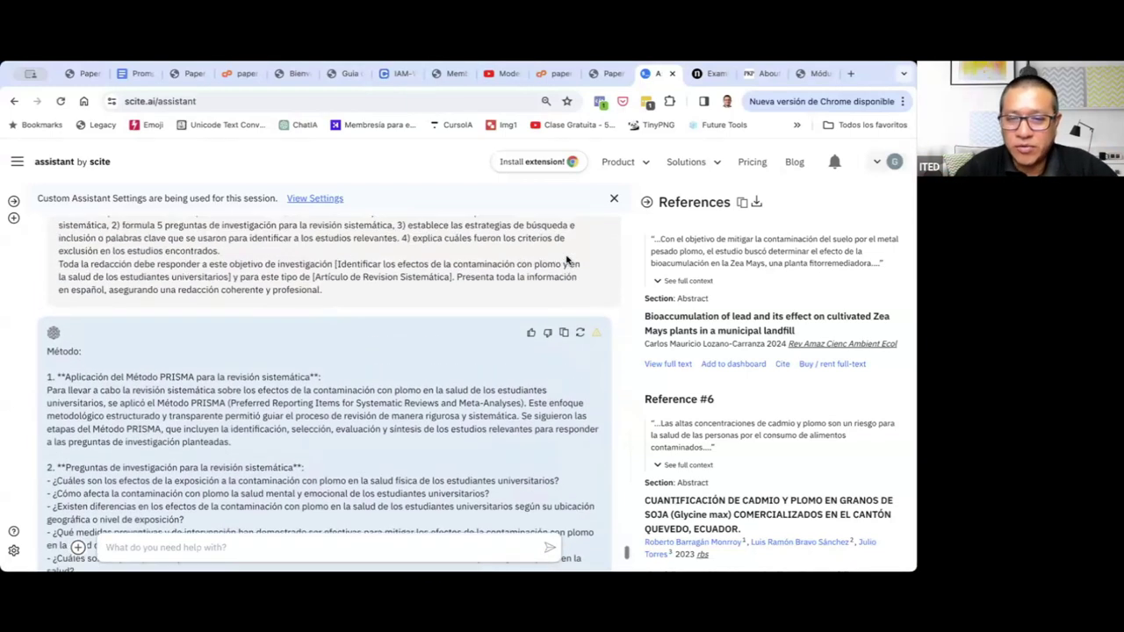
click(580, 333)
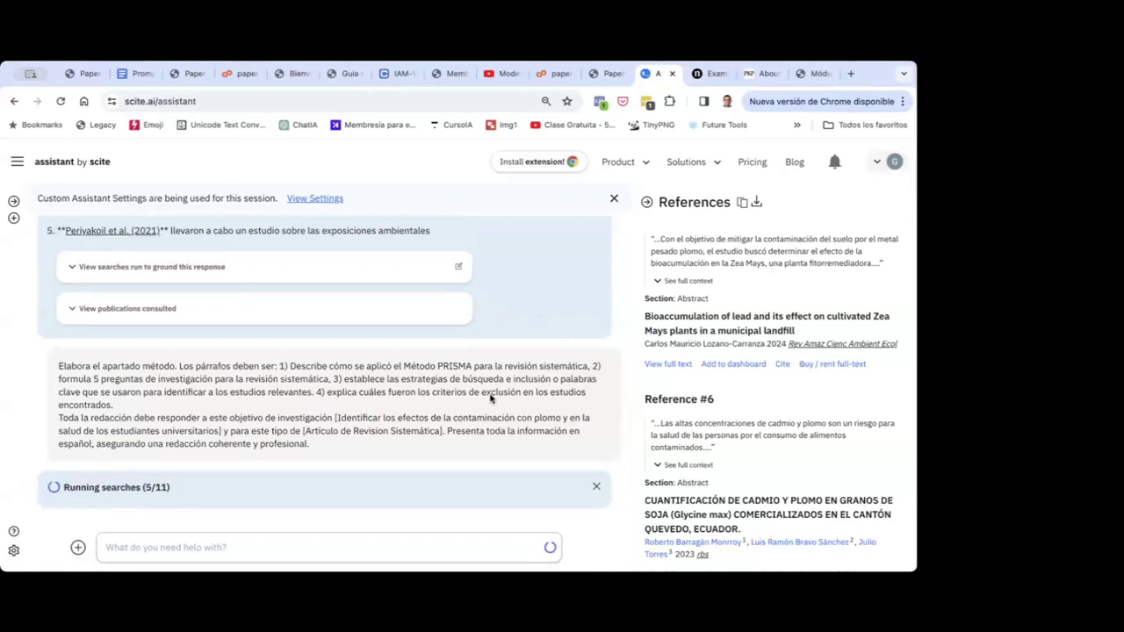
scroll(490, 398, up, 1)
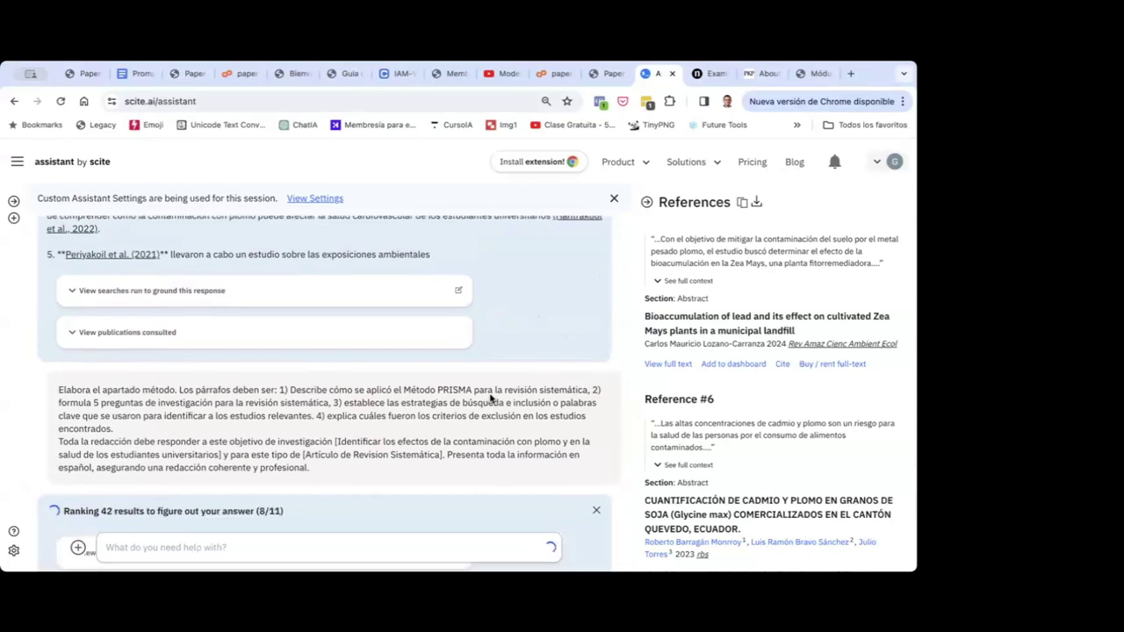
Copy Prompt #8 de Resultados again from the PaperAI Pro page and return to the scite assistant to review the latest Método response.
click(599, 74)
scroll(501, 389, down, 1)
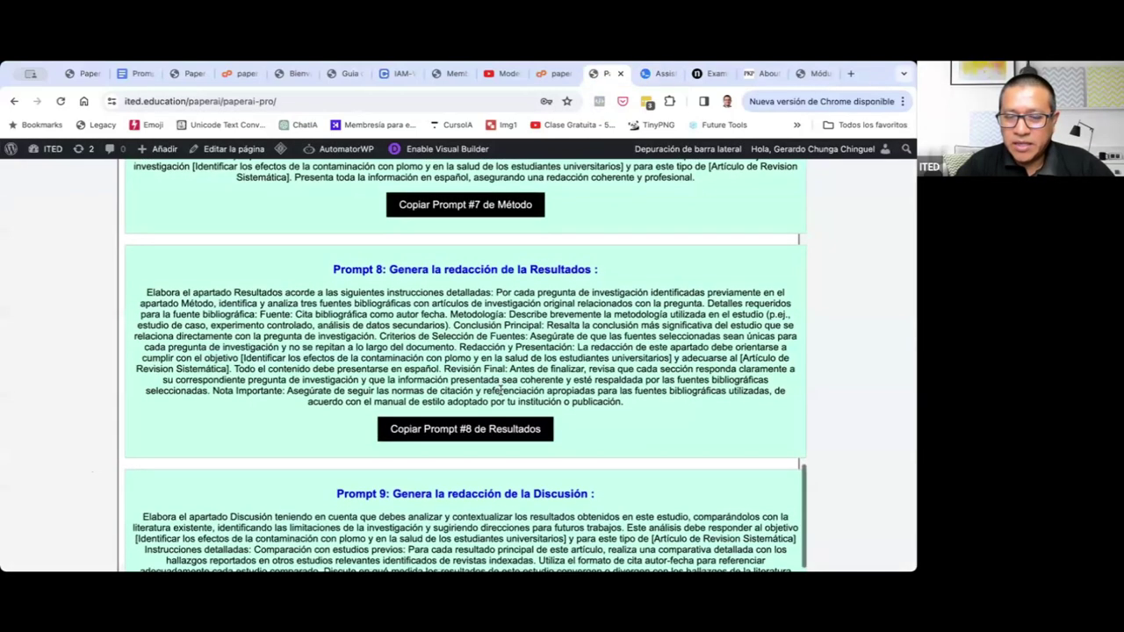
click(488, 430)
click(562, 195)
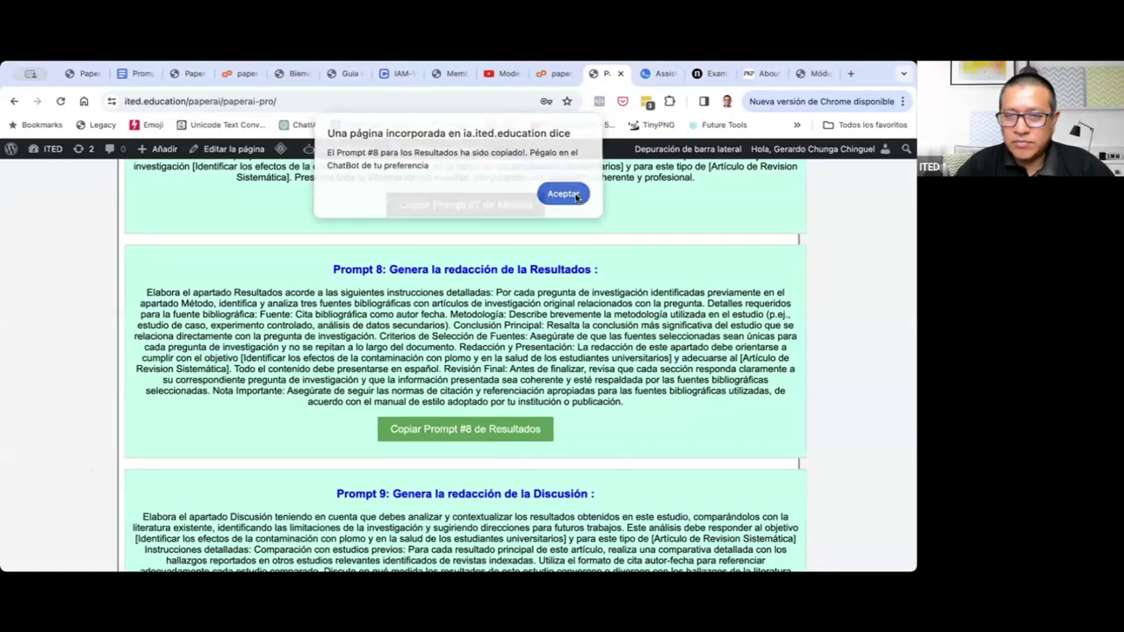
click(650, 75)
scroll(472, 395, down, 3)
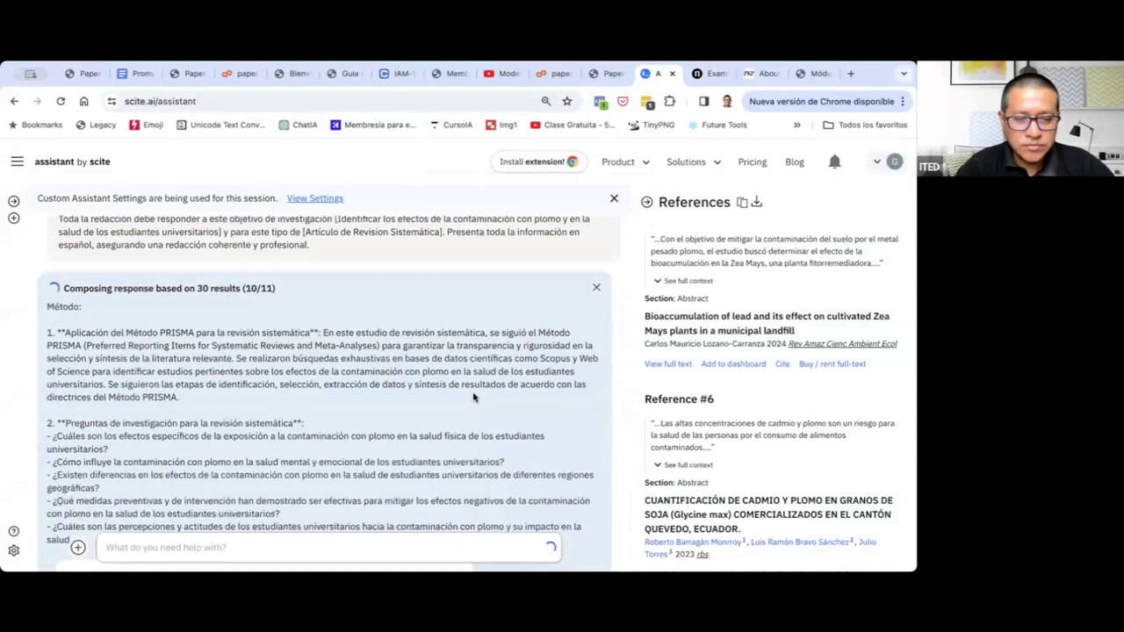
scroll(473, 398, down, 1)
scroll(472, 395, down, 1)
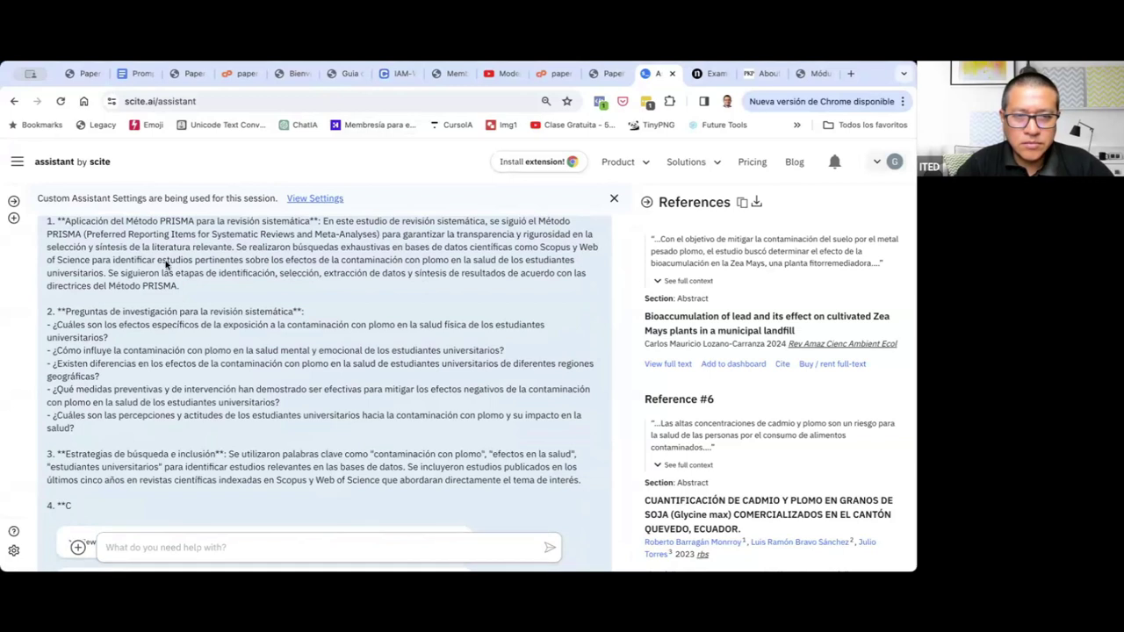
Submit the copied Resultados prompt to the assistant, requesting three original-research sources for each research question from the Método section.
scroll(221, 329, up, 2)
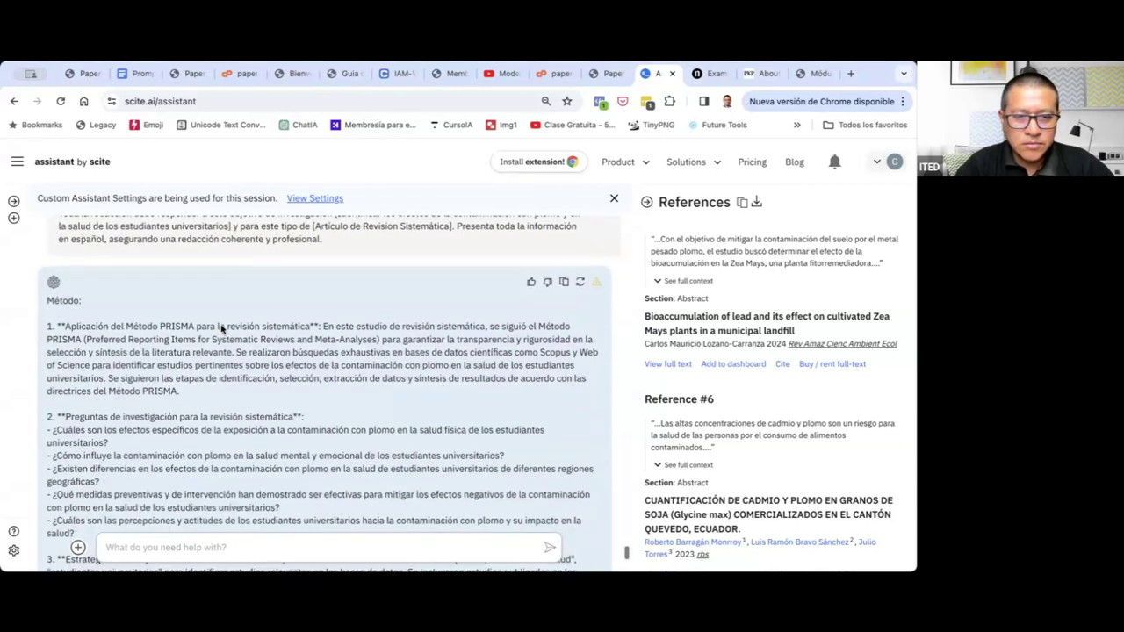
scroll(221, 329, up, 2)
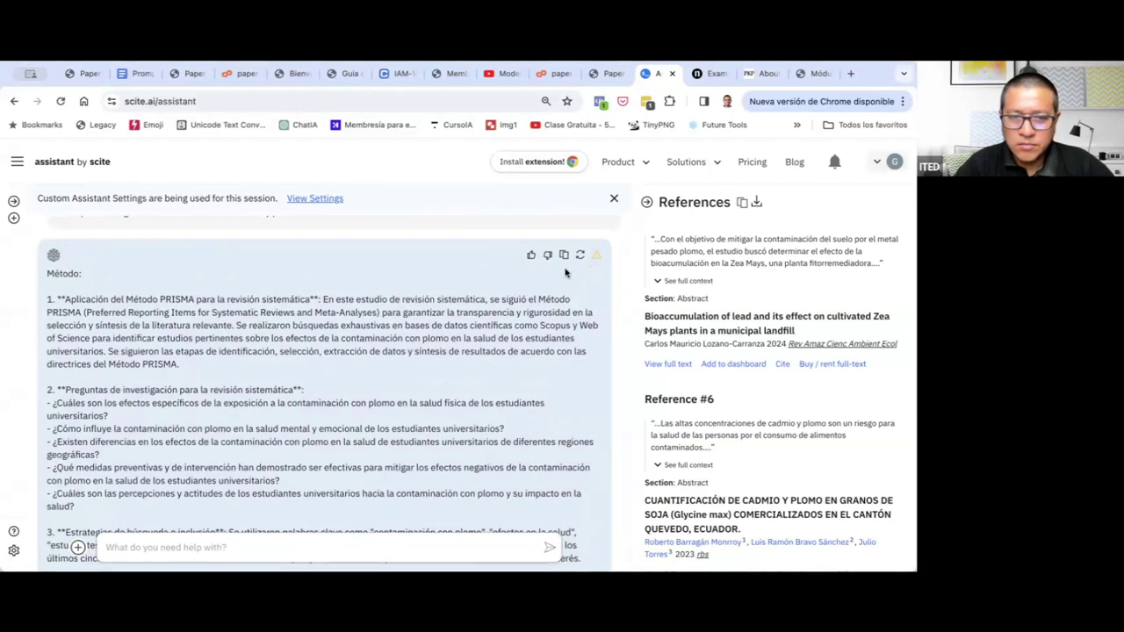
scroll(490, 323, up, 1)
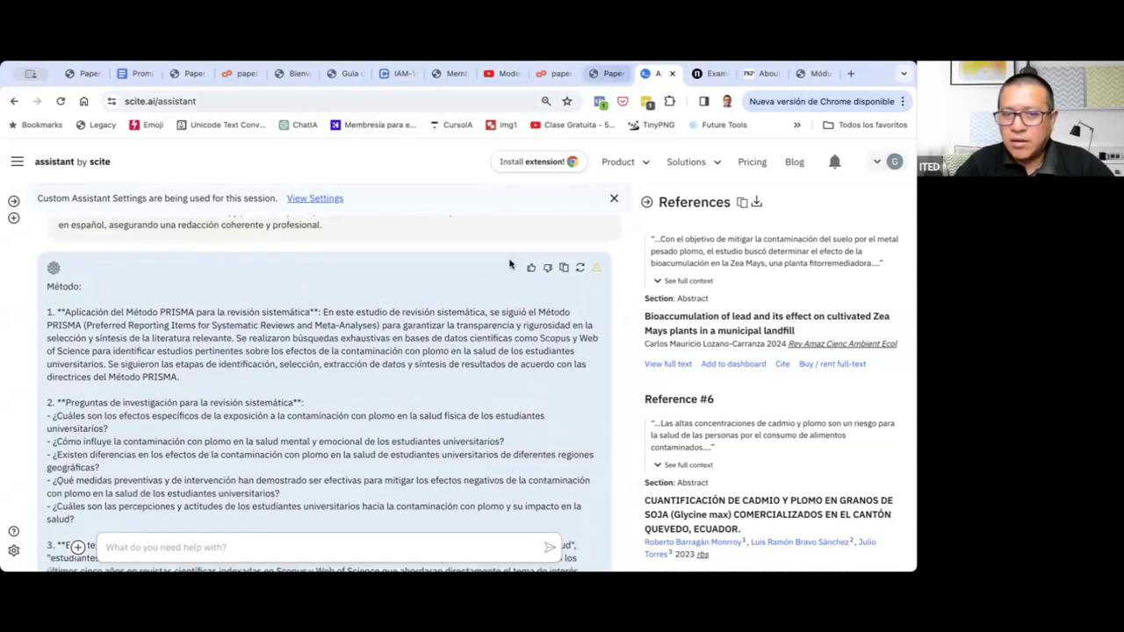
click(411, 545)
text(Elabora el apartado Resultados acorde a las siguientes instrucciones detalladas: Por cada pregunta de investigación identificadas previamente en el apartado Método, identifica y analiza tres fuentes bibliográficas con artículos de investigación original relacionados con la pregunta. Detalles requeridos para la fuente bibliográfica: Fuente: Cita bibliográfica como autor fecha. Metodología: Describe brevemente la metodología utilizada en el estudio (p.ej., estudio de caso, experimento controlado, análisis de datos secundarios). Conclusión Principal: Resalta la conclusión más significativa del estudio que se relaciona directamente con la pregunta de investigación.  Criterios de Selección de Fuentes: Asegúrate de que las fuentes seleccionadas sean únicas para cada pregunta de investigación y no se repitan a lo largo del documento.  Redacción y Presentación: La redacción de este apartado debe orientarse a cumplir con el objetivo [Identificar los efectos de la contaminación con plomo y en la salud de los estudiantes universitarios] y adecuarse al [Artículo de Revision Sistemática]. Todo el contenido debe presentarse en español.  Revisión Final: Antes de finalizar, revisa que cada sección responda claramente a su correspondiente pregunta de investigación y que la información presentada sea coherente y esté respaldada por las fuentes bibliográficas seleccionadas.  Nota Importante: Asegúrate de seguir las normas de citación y referenciación apropiadas para las fuentes bibliográficas utilizadas, de acuerdo con el manual de estilo adoptado por tu institución o publicación.)
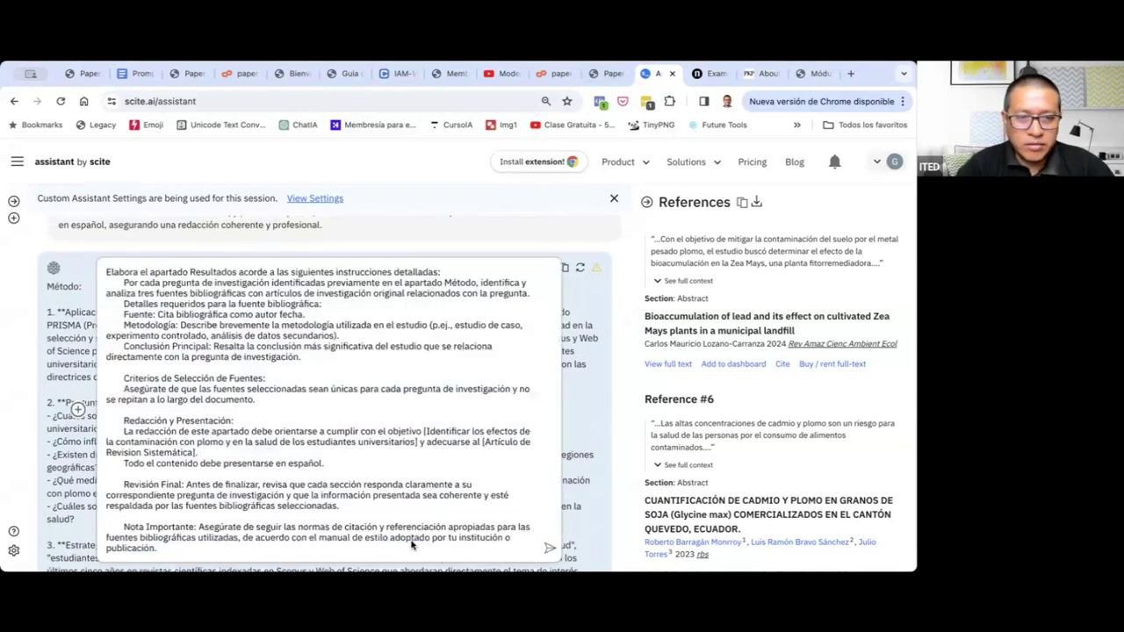
key(Return)
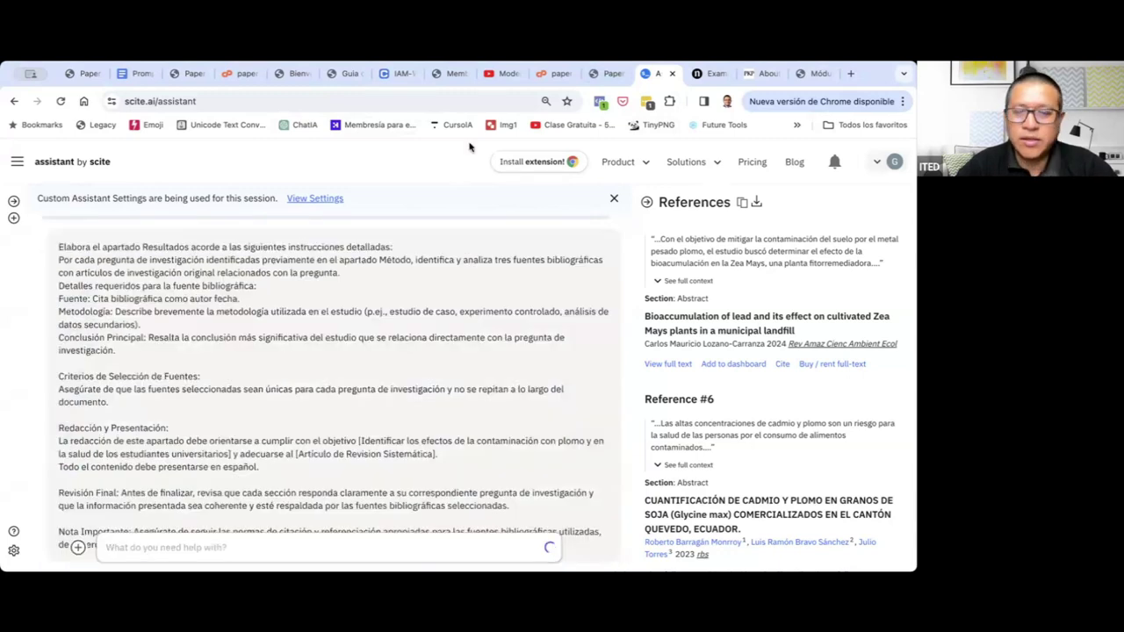
Revisit prompts 7 and 8 on the PaperAI Pro page, and return to the scite assistant to review the Resultados response.
key(ctrl+shift+Tab)
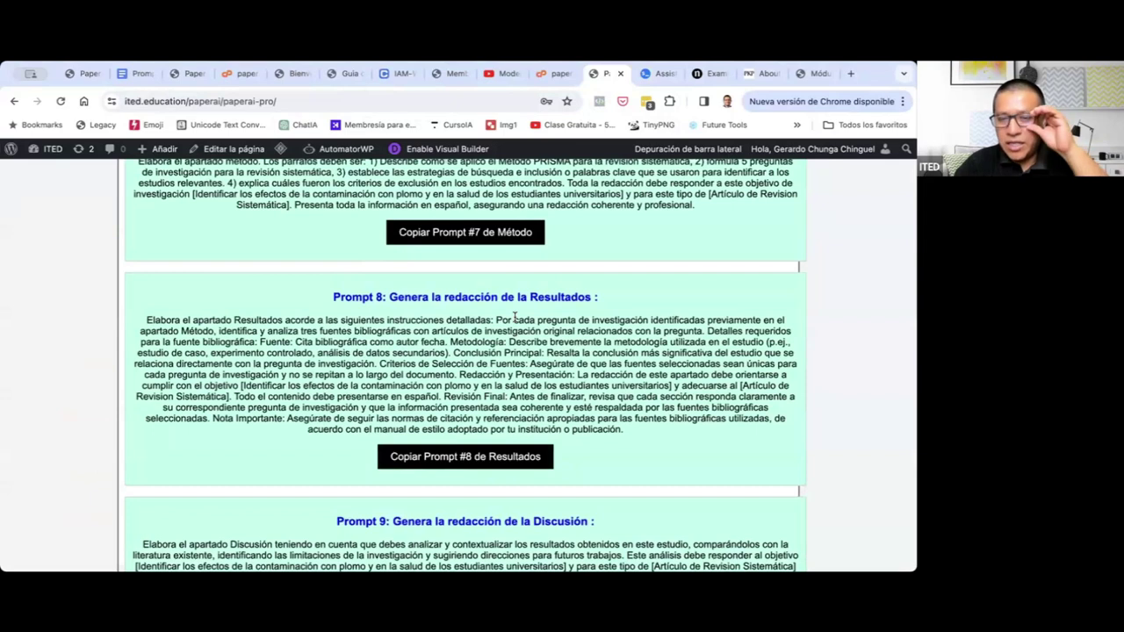
scroll(515, 318, up, 2)
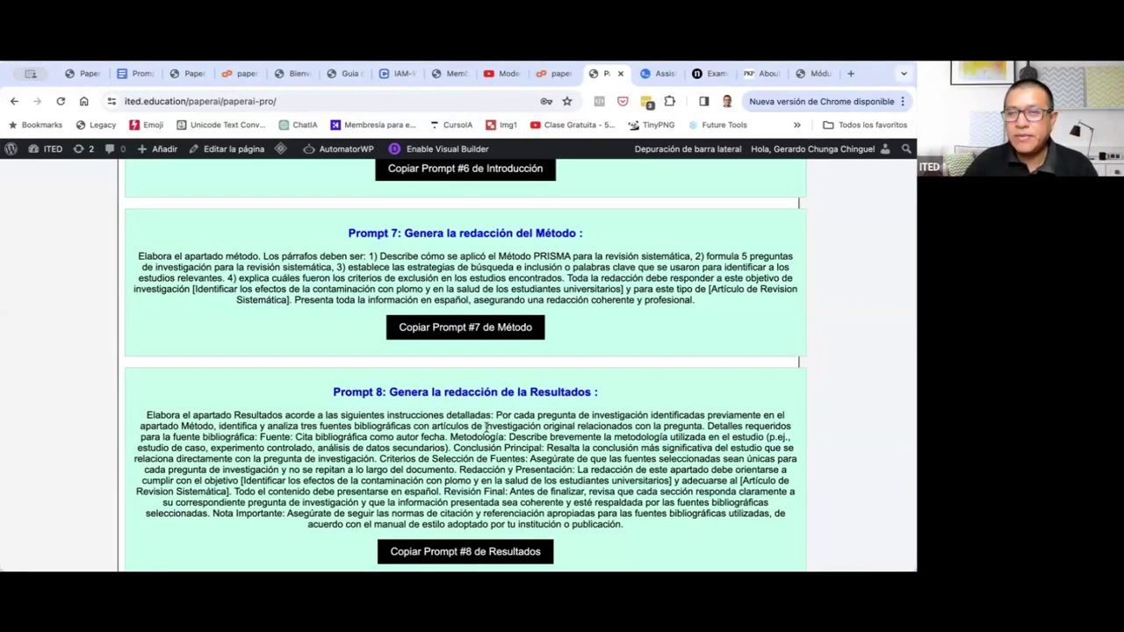
click(654, 80)
scroll(512, 355, down, 10)
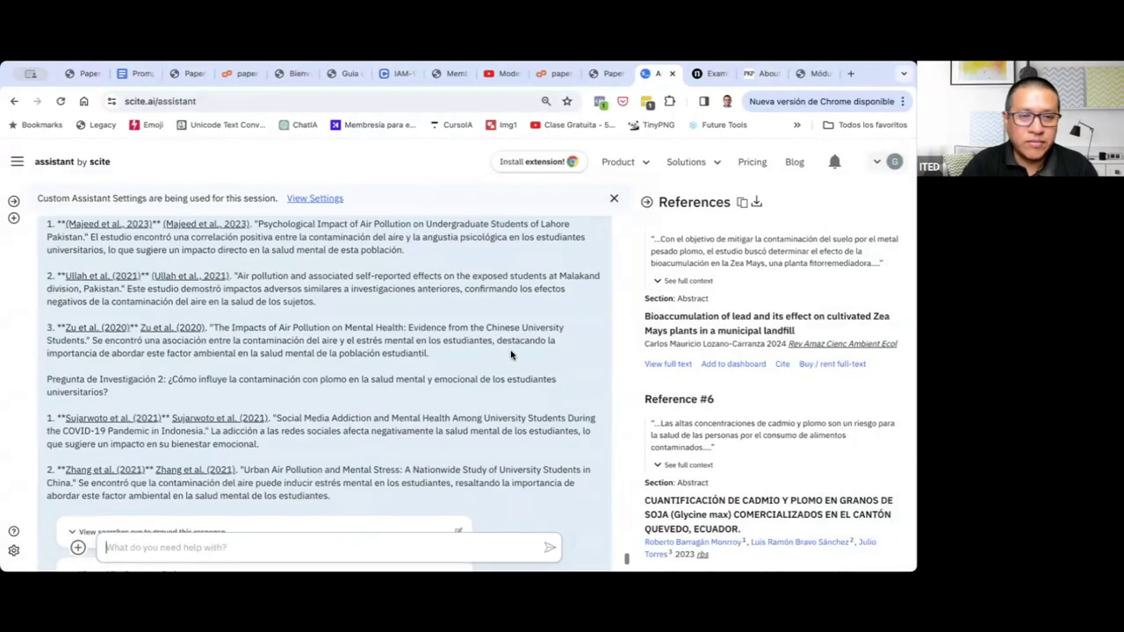
scroll(512, 355, down, 2)
scroll(512, 355, up, 3)
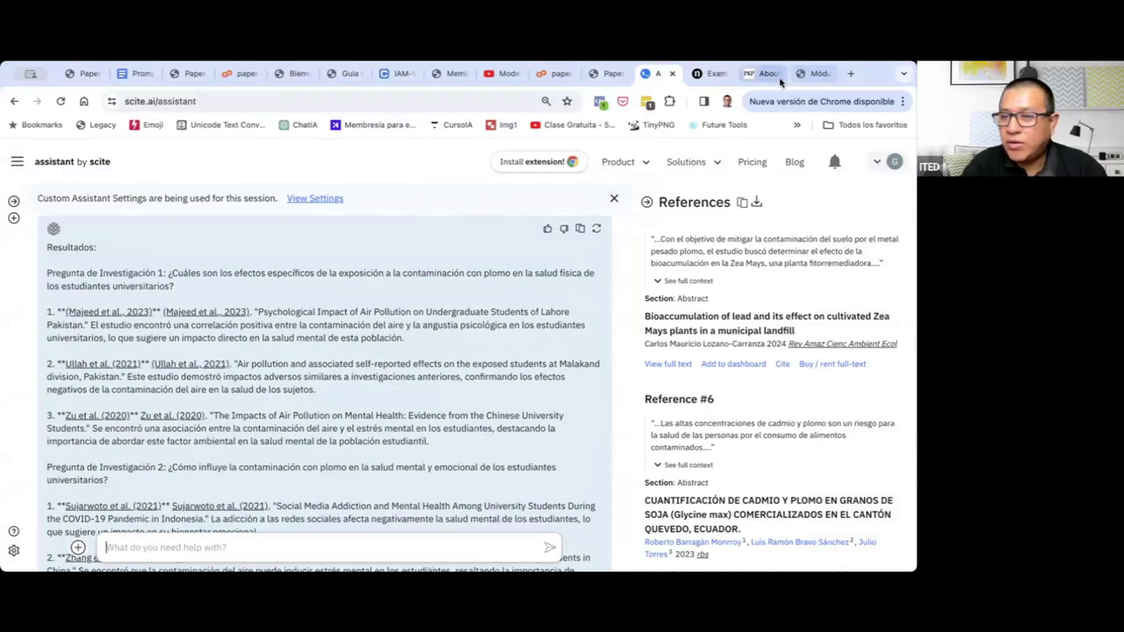
Open the workshop's module 2 lesson page and expand Paso 14 - Genera el apartado Resultados.
click(806, 74)
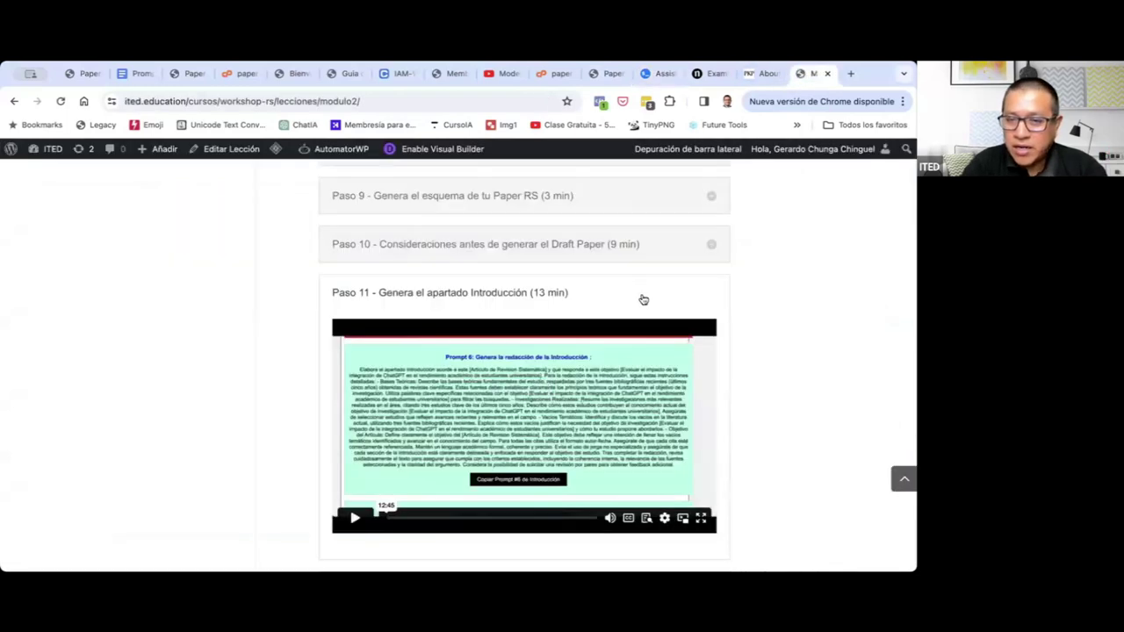
scroll(641, 299, down, 5)
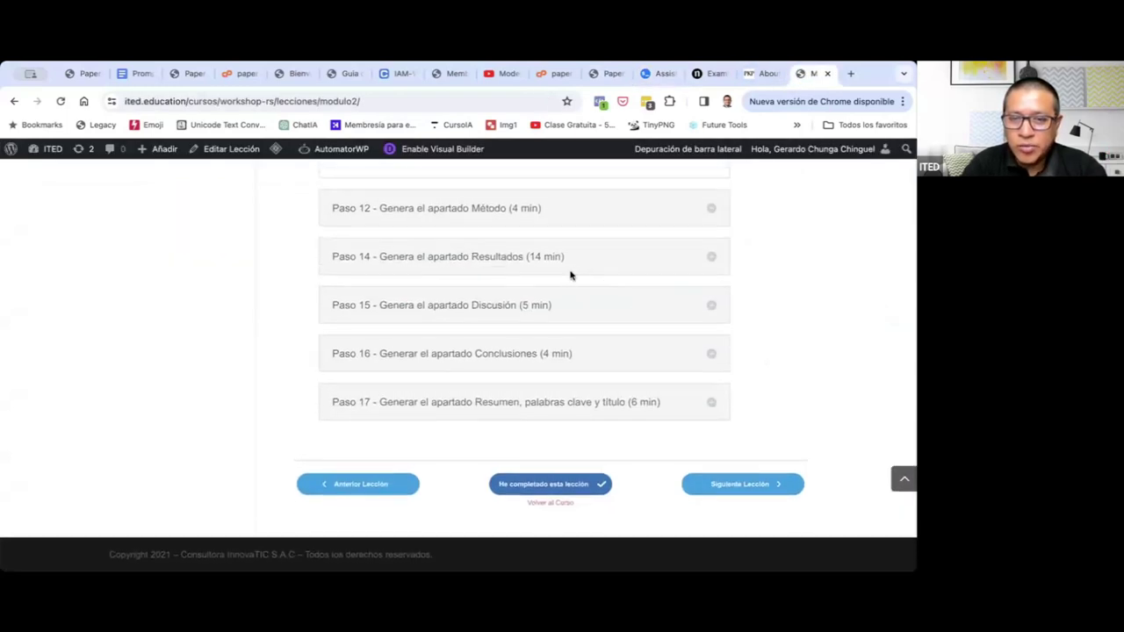
click(580, 263)
scroll(577, 303, up, 3)
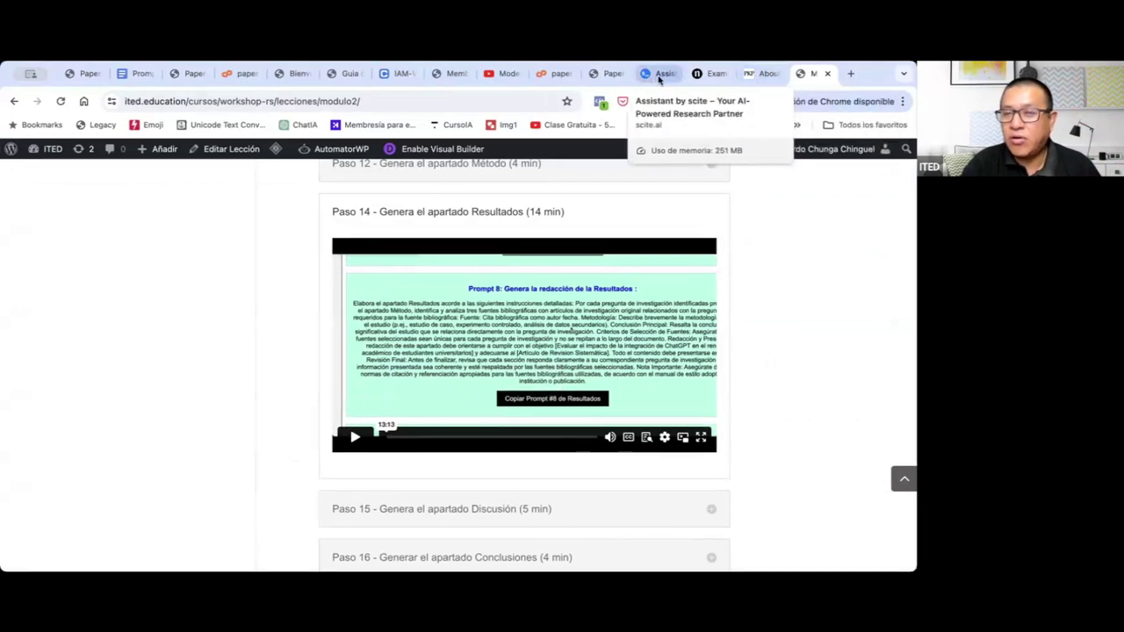
Return to the scite assistant, check the Resultados response against its submitted prompt and regenerate the response.
click(703, 74)
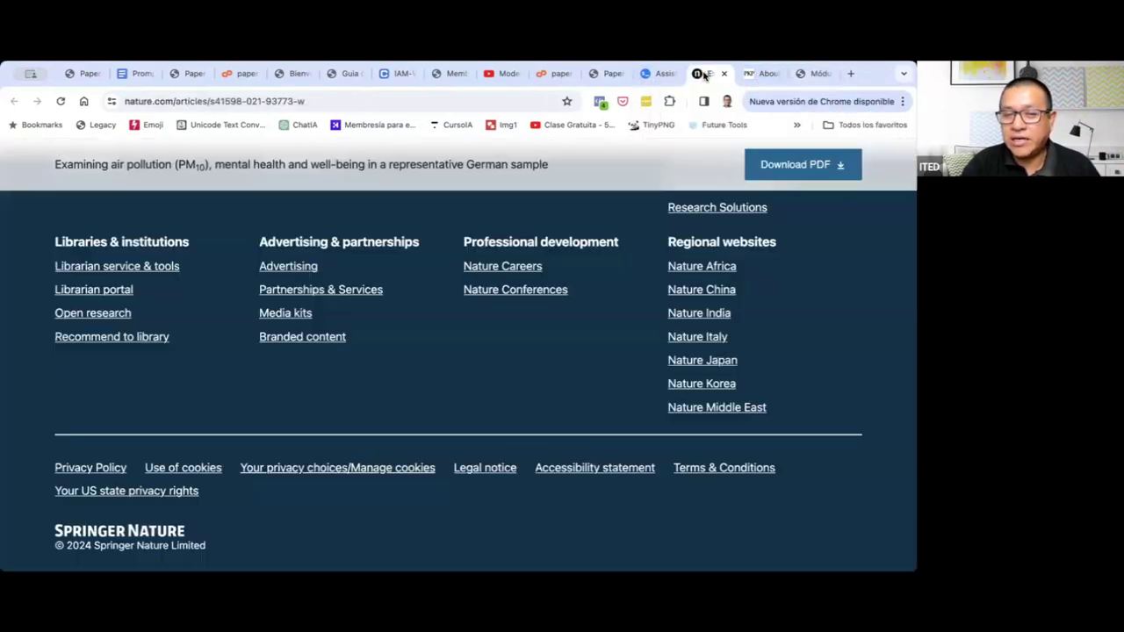
click(658, 73)
scroll(513, 302, up, 1)
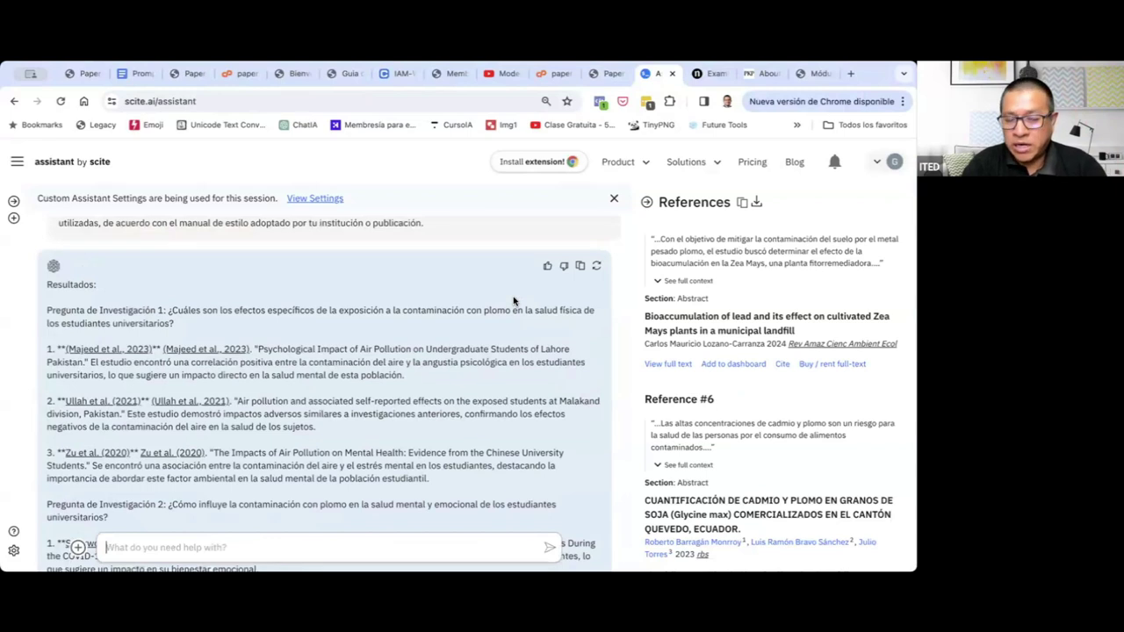
scroll(514, 301, down, 3)
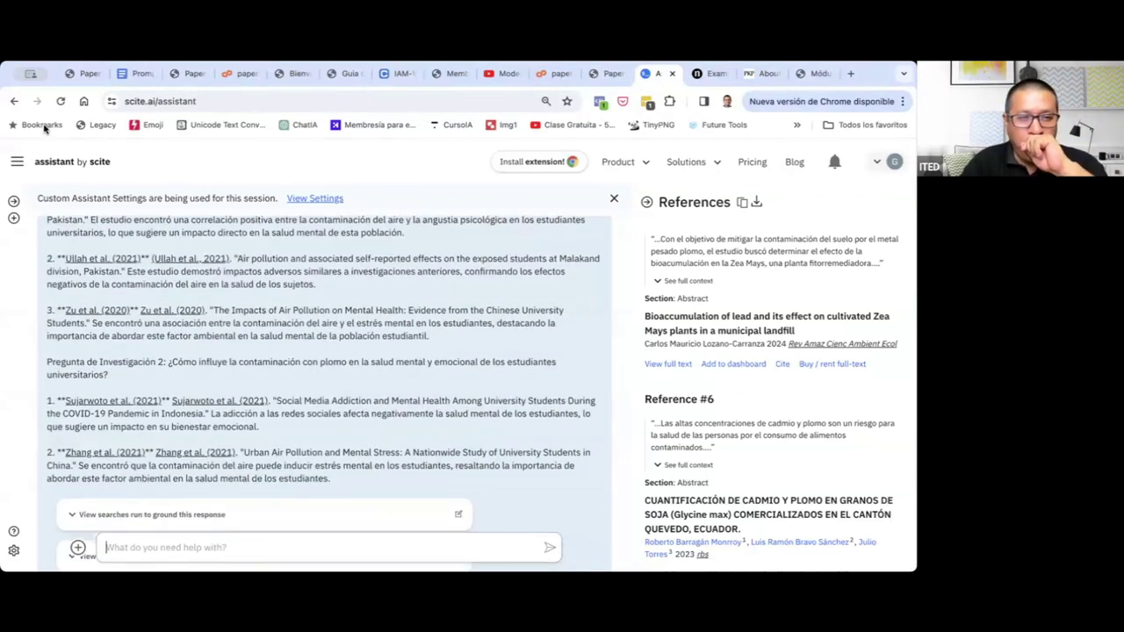
mouse_move(228, 454)
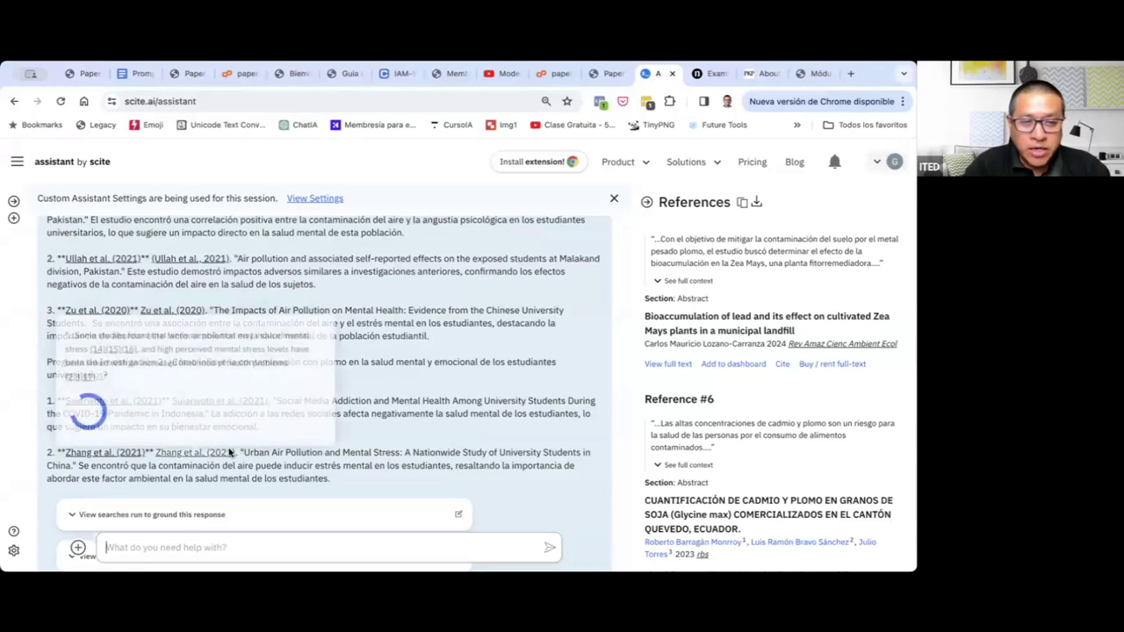
scroll(230, 453, up, 3)
scroll(430, 376, up, 6)
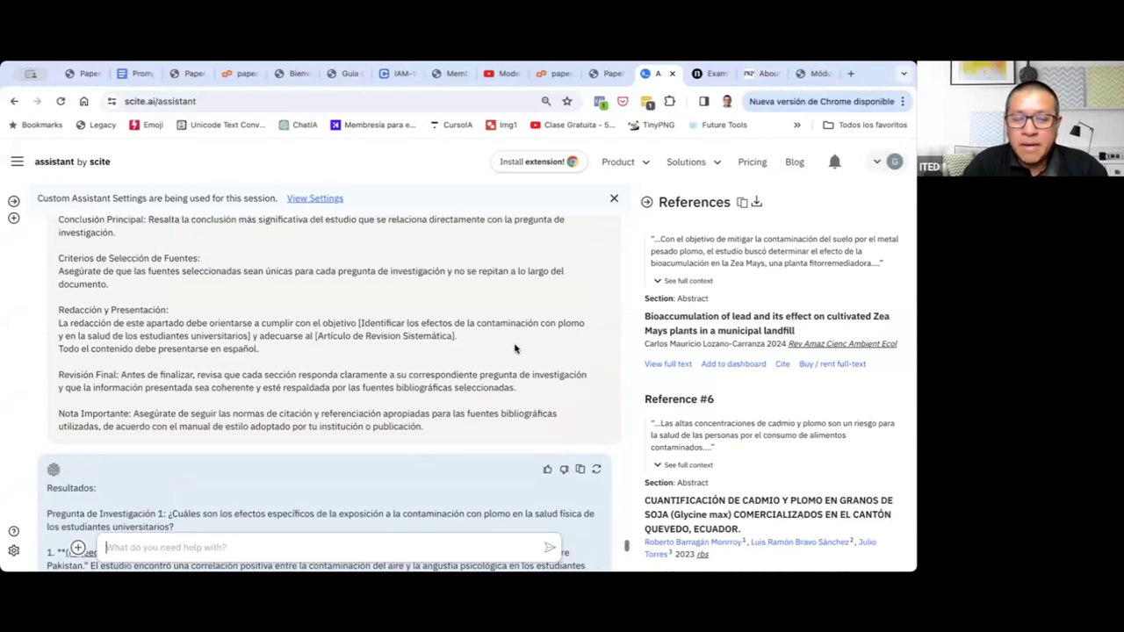
scroll(515, 349, up, 1)
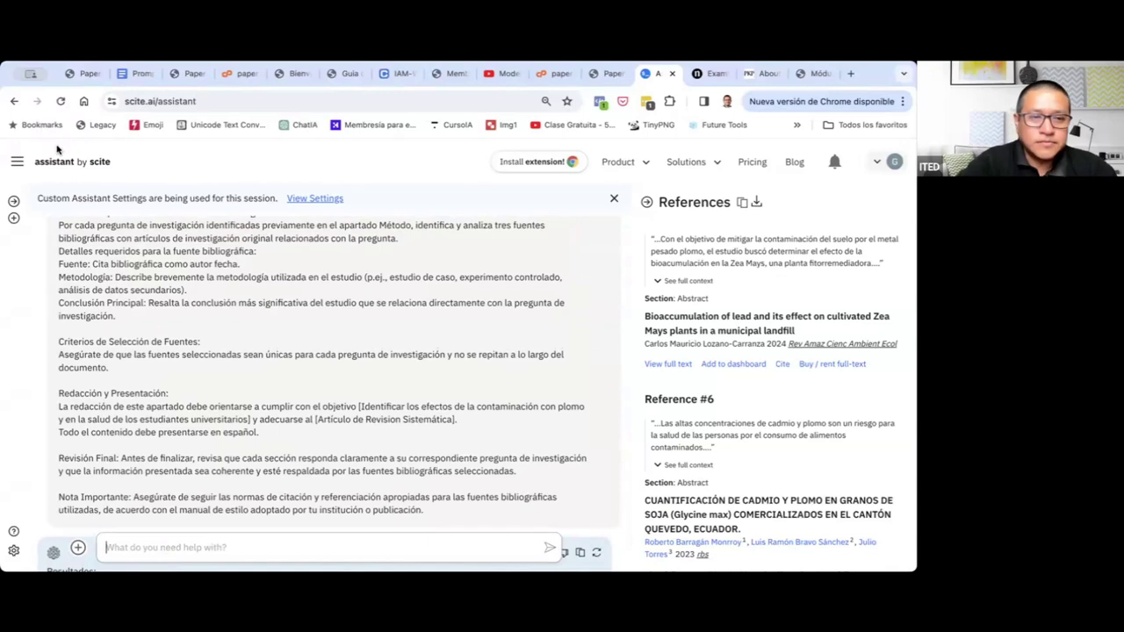
scroll(154, 279, up, 1)
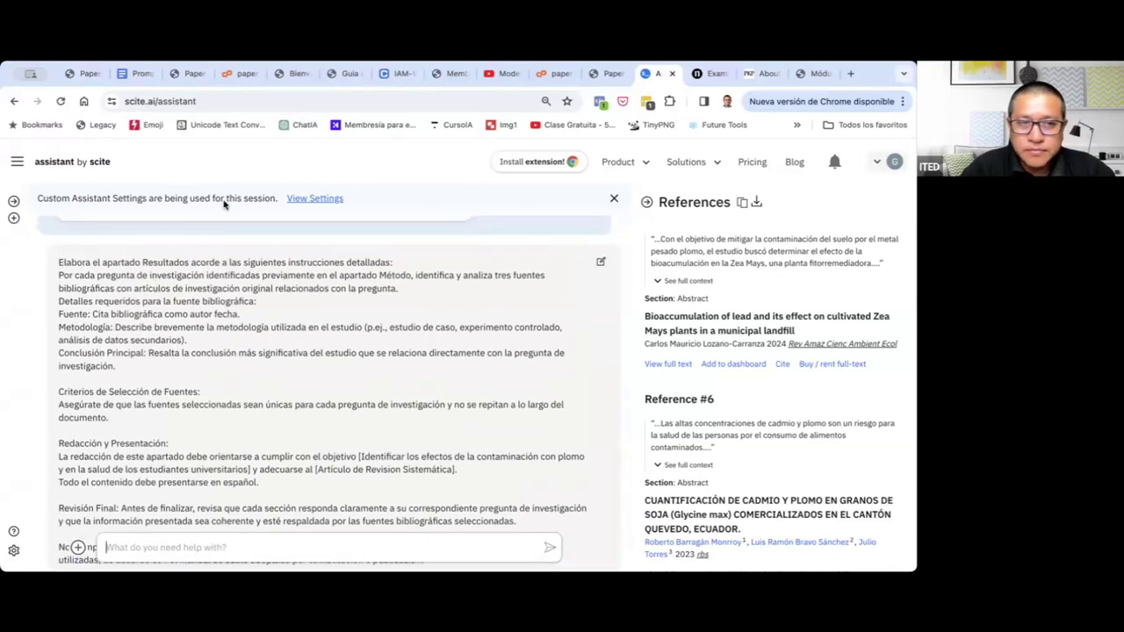
scroll(560, 335, down, 3)
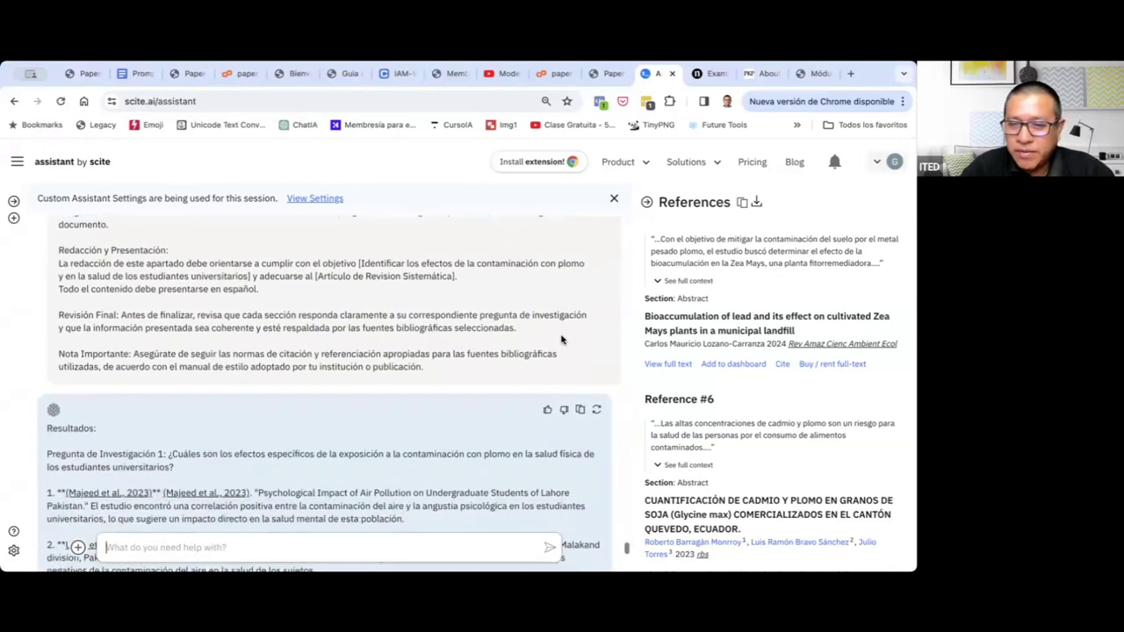
click(597, 388)
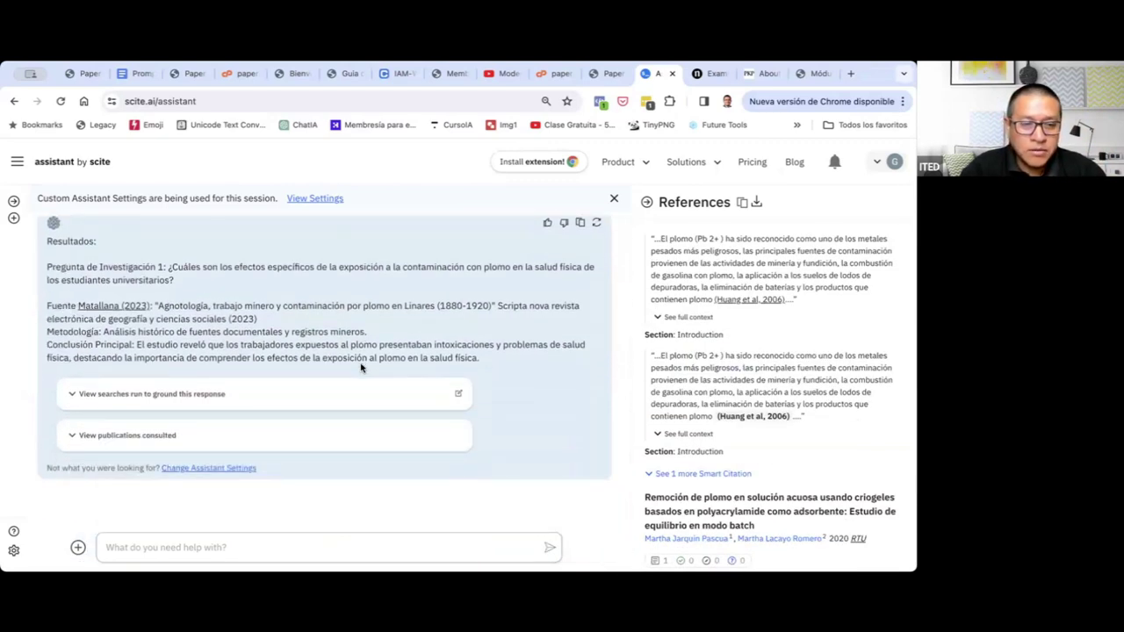
Review the regenerated Resultados response, copy the full text of its submitted prompt and paste it into a new message.
scroll(360, 368, up, 1)
scroll(360, 367, up, 4)
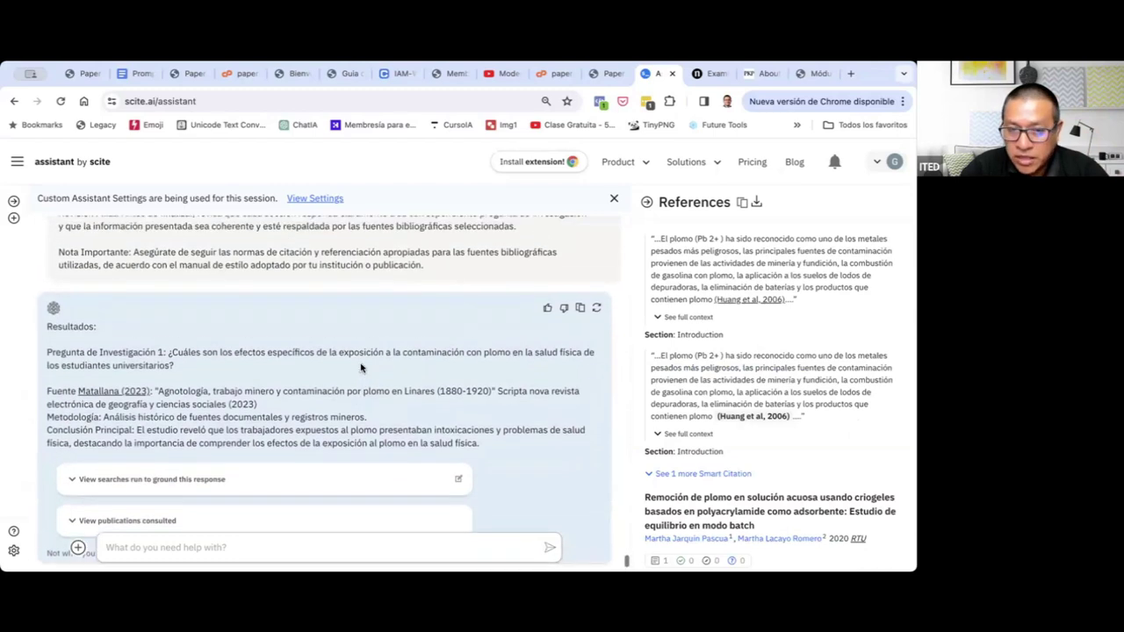
scroll(360, 368, up, 4)
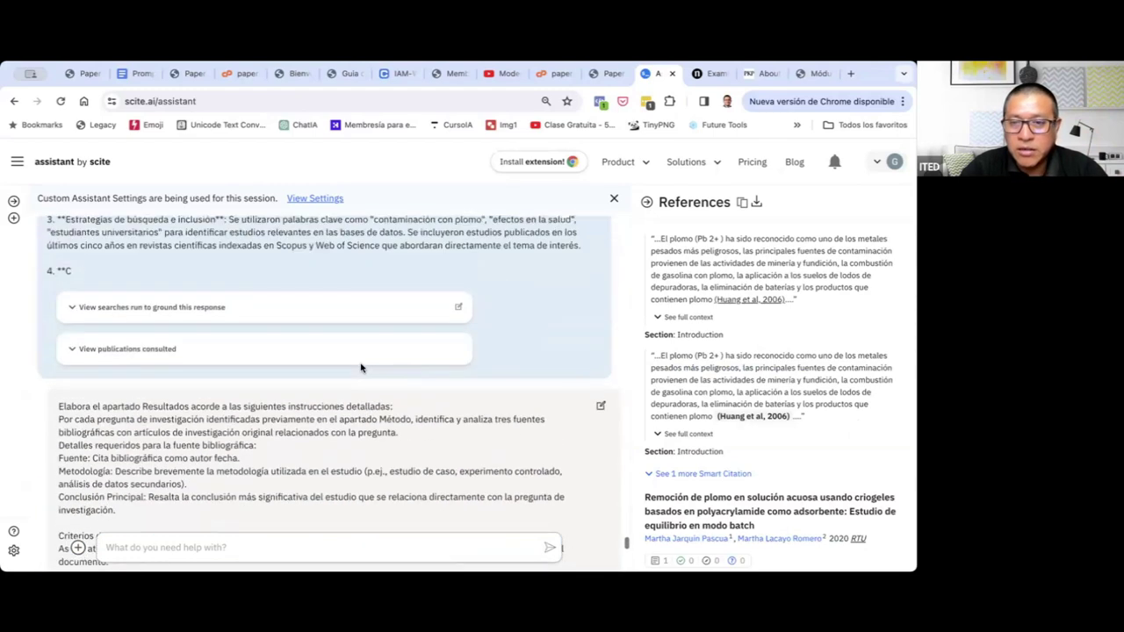
click(599, 470)
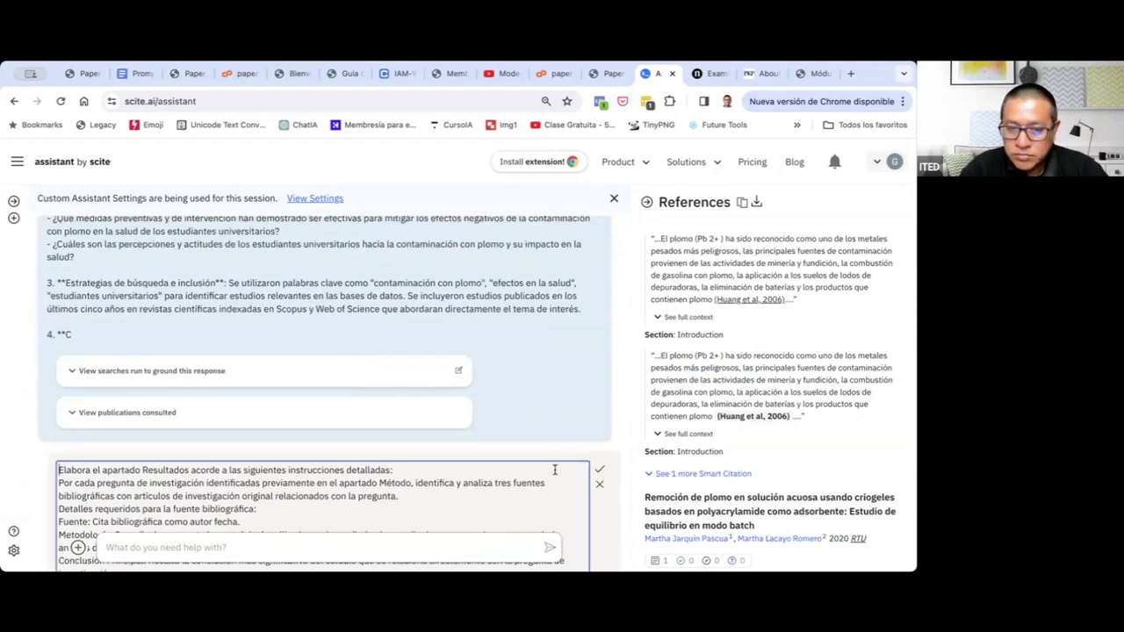
key(ctrl+a)
key(ctrl+c)
click(400, 544)
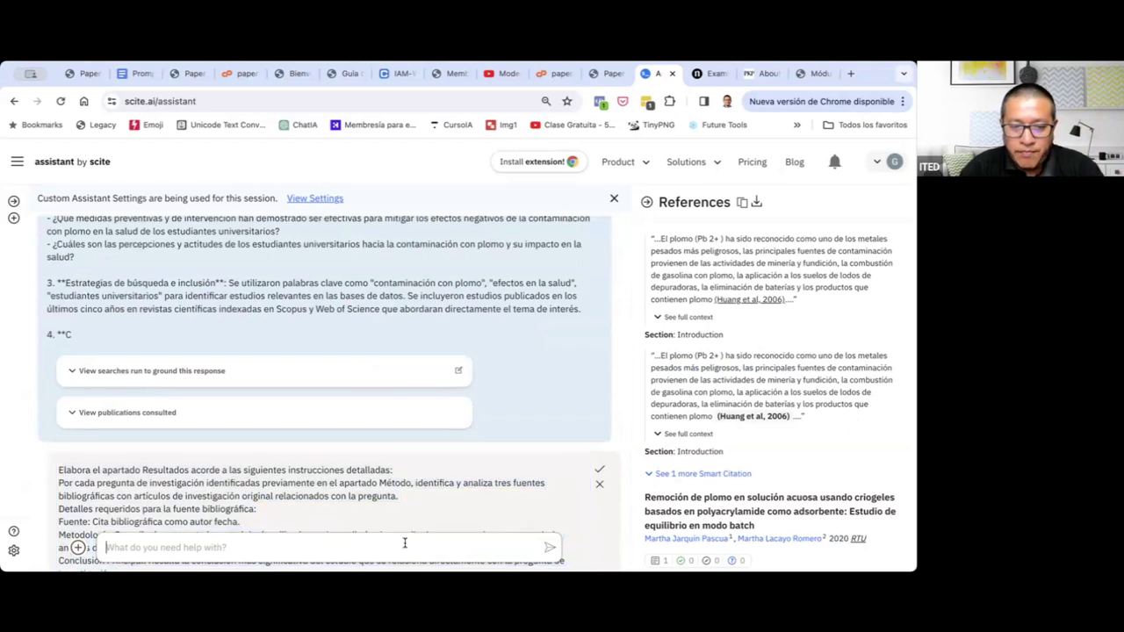
key(ctrl+v)
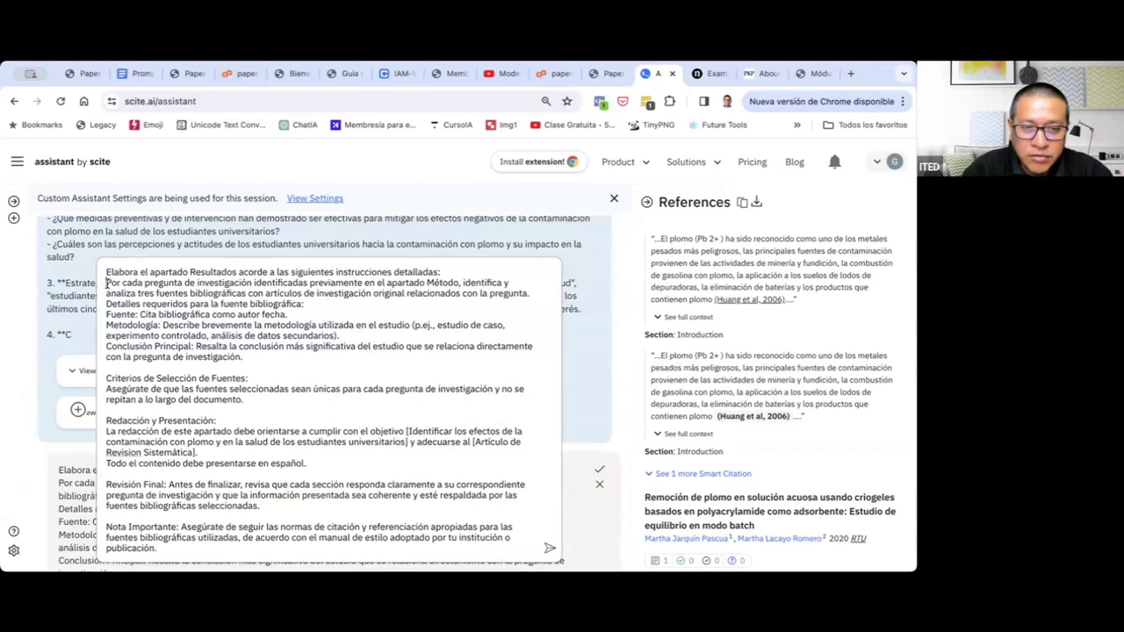
Cut the prompt from the message draft, check the research questions in the Método response and paste the prompt back.
drag(107, 283, 135, 292)
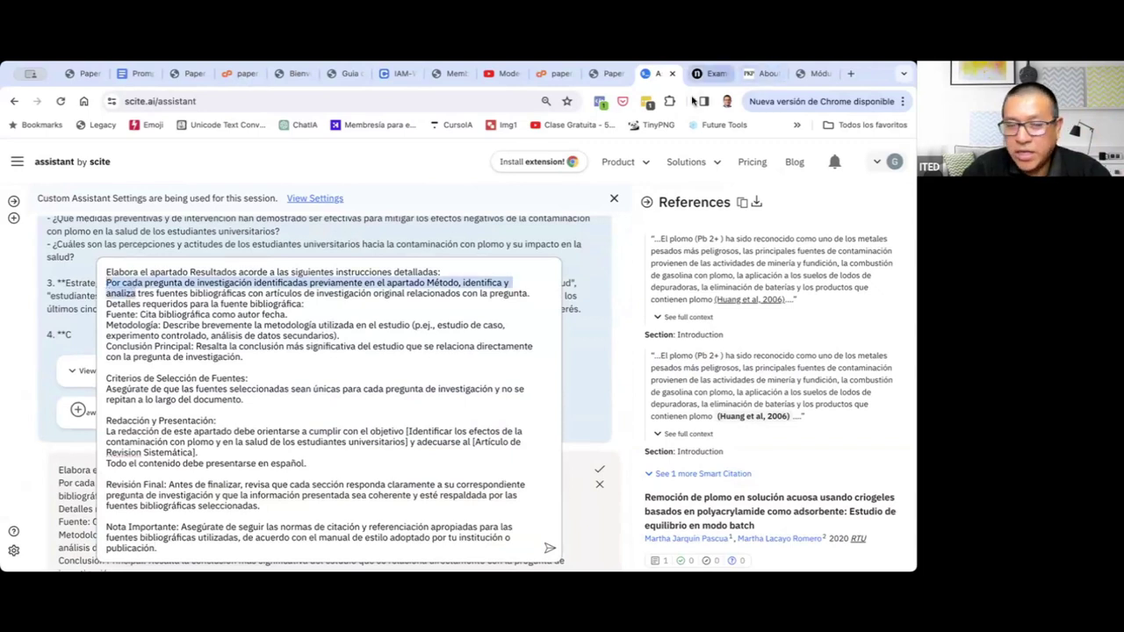
click(580, 290)
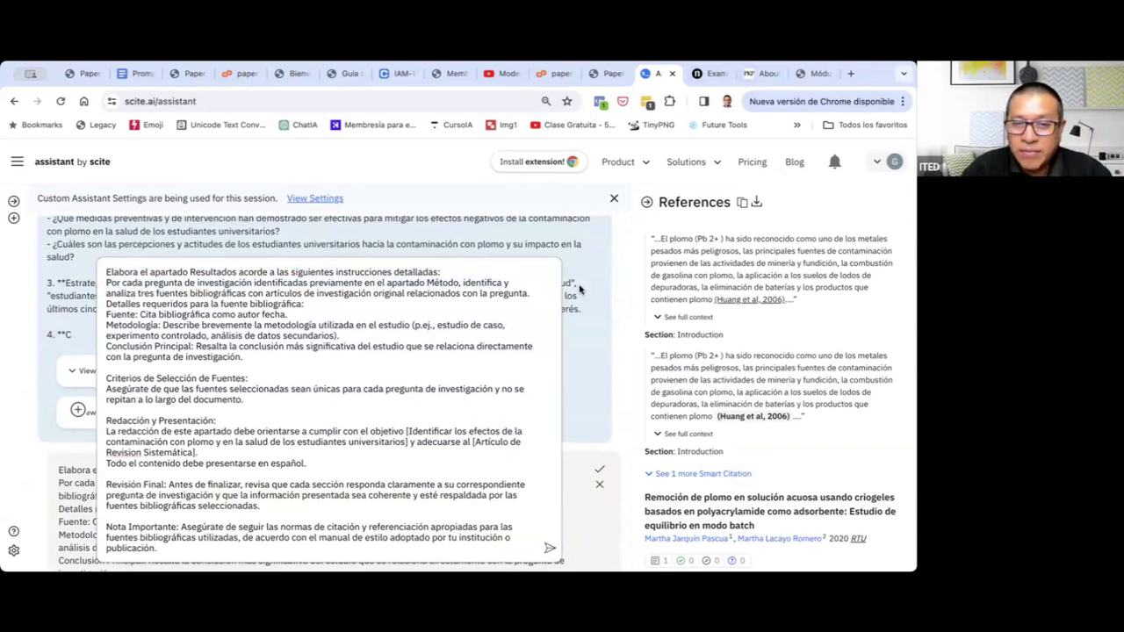
click(481, 492)
key(ctrl+a)
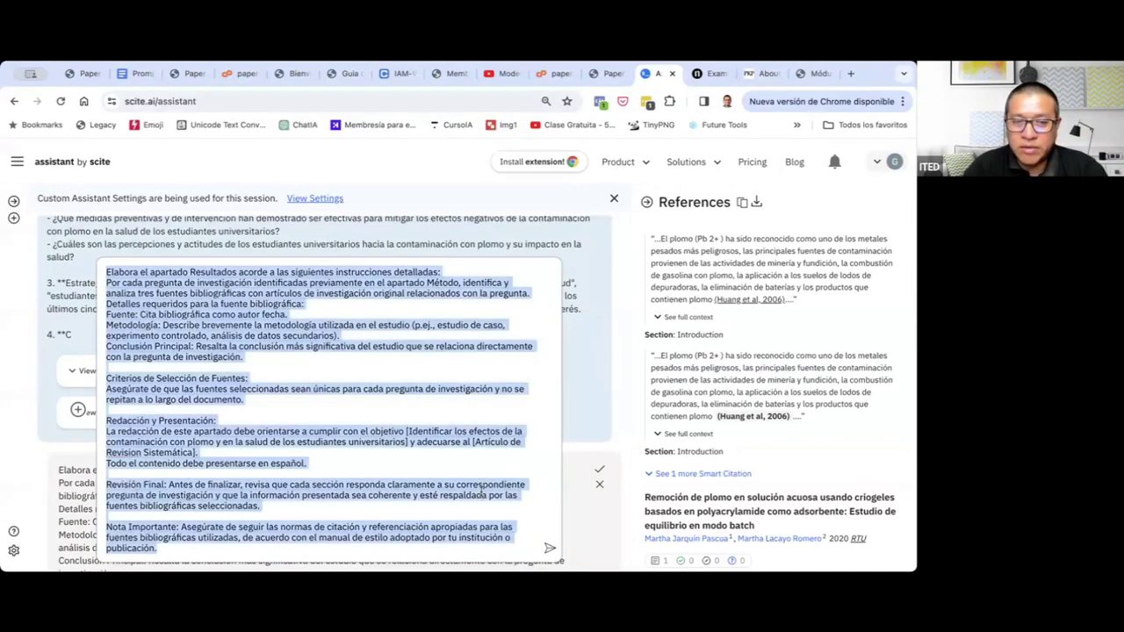
key(ctrl+x)
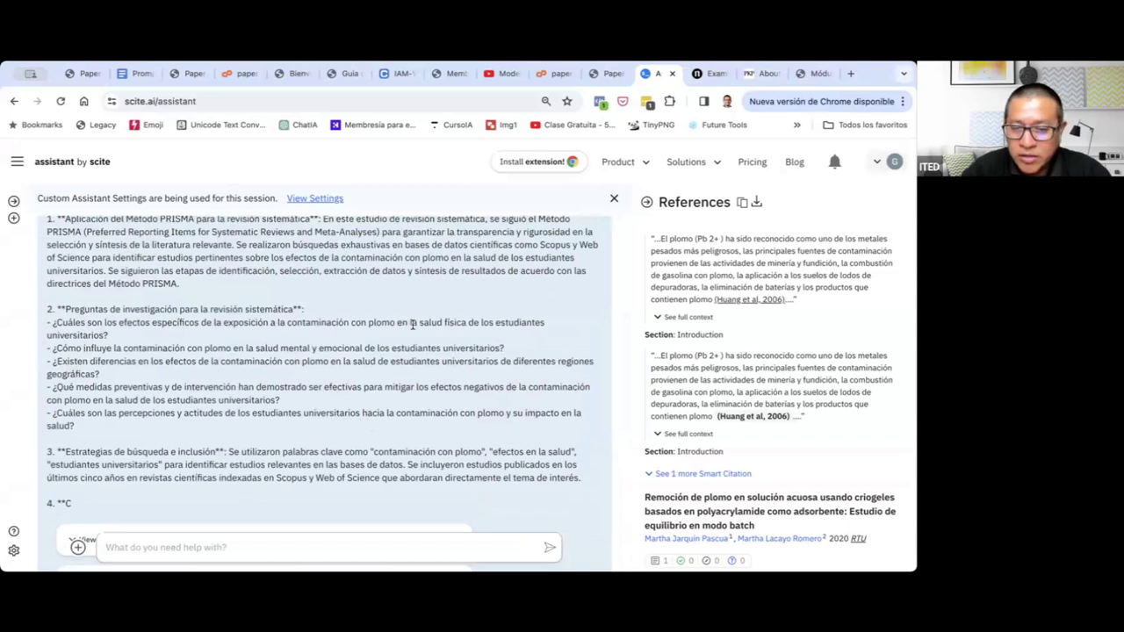
click(145, 555)
key(ctrl+v)
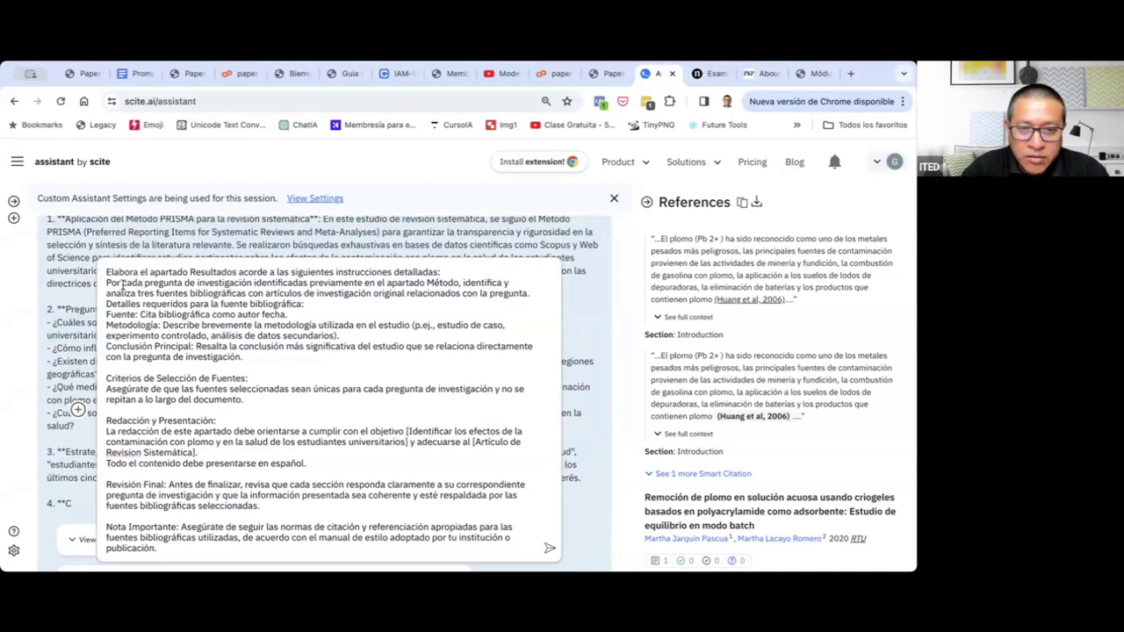
Replace "Por cada pregunta de investigación identificadas previamente en el apartado Método" in the drafted prompt with "Para esta pregunta de investigación".
drag(122, 286, 457, 281)
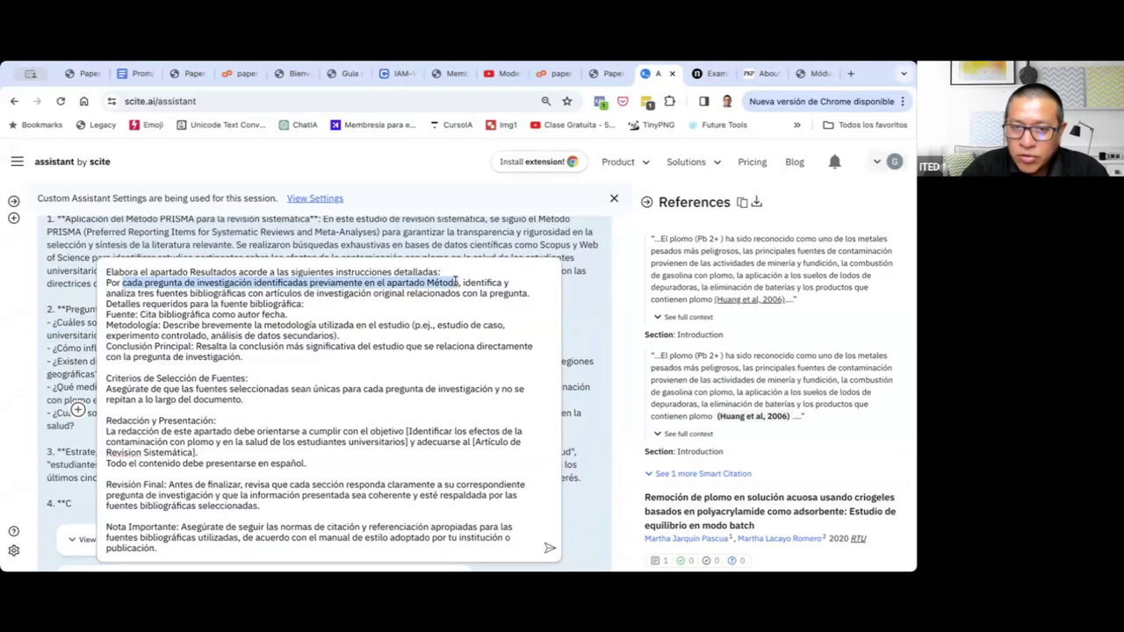
key(BackSpace)
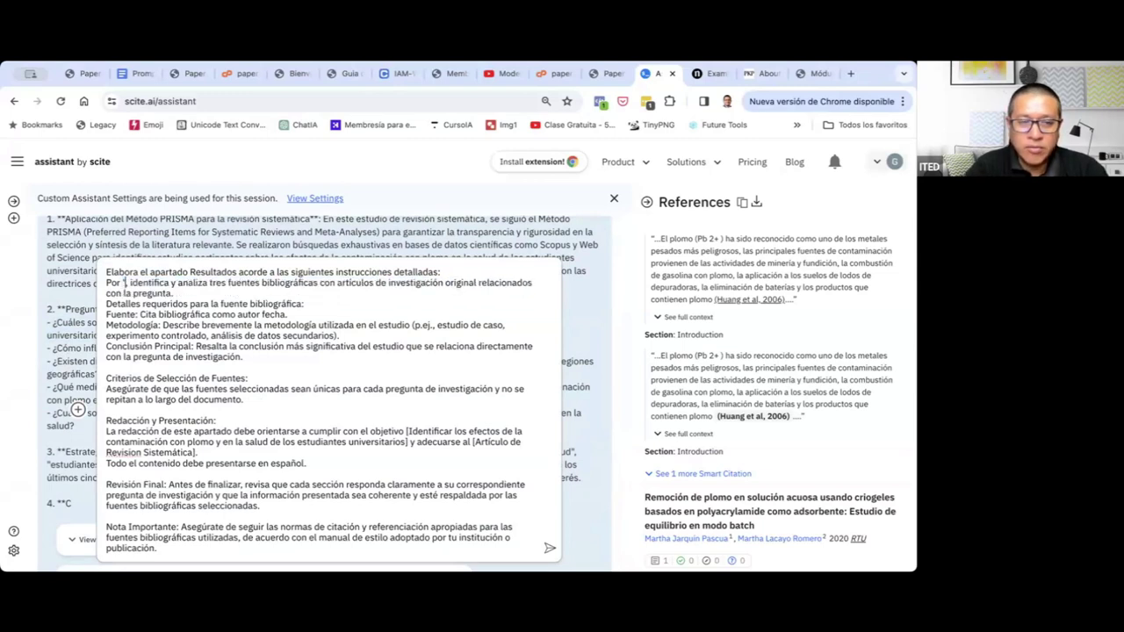
text(ra es)
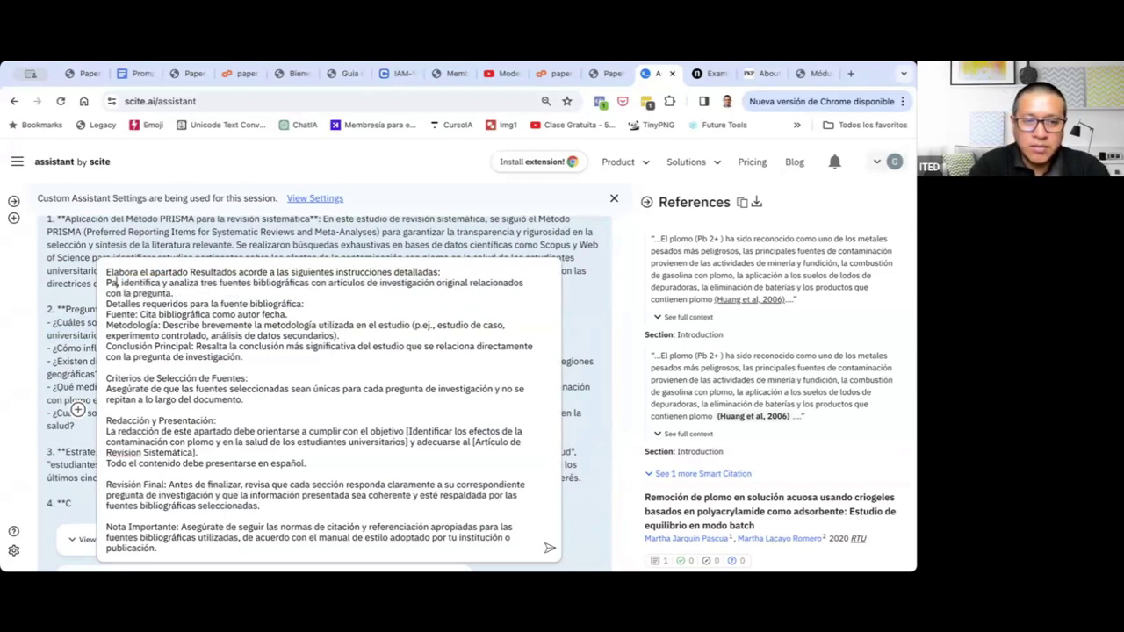
text(ta peg,)
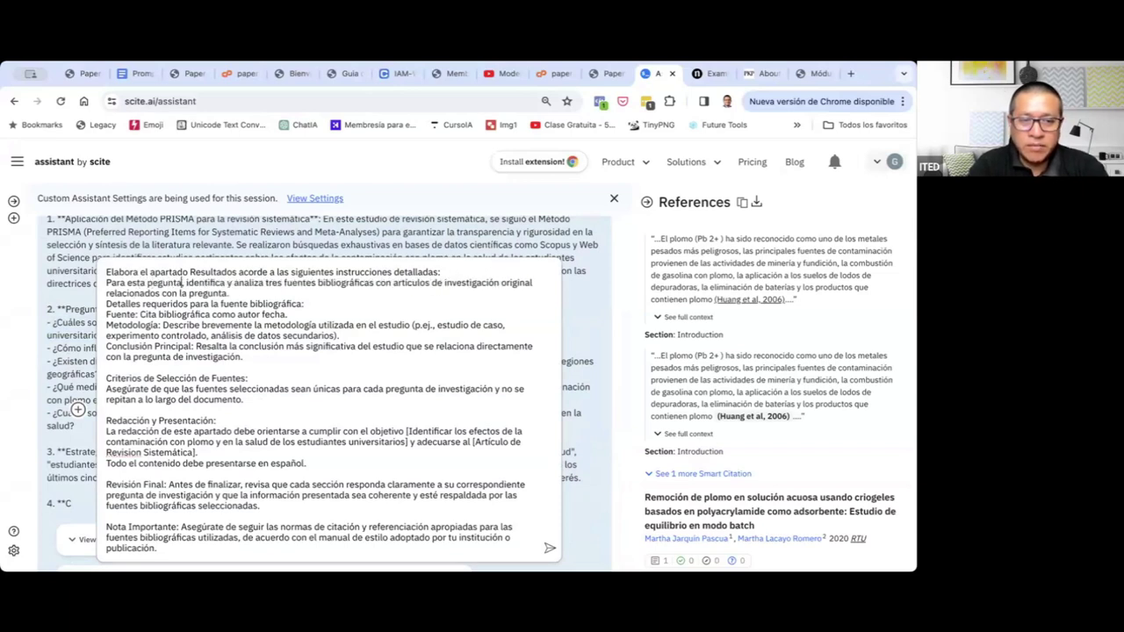
text(unta de investig)
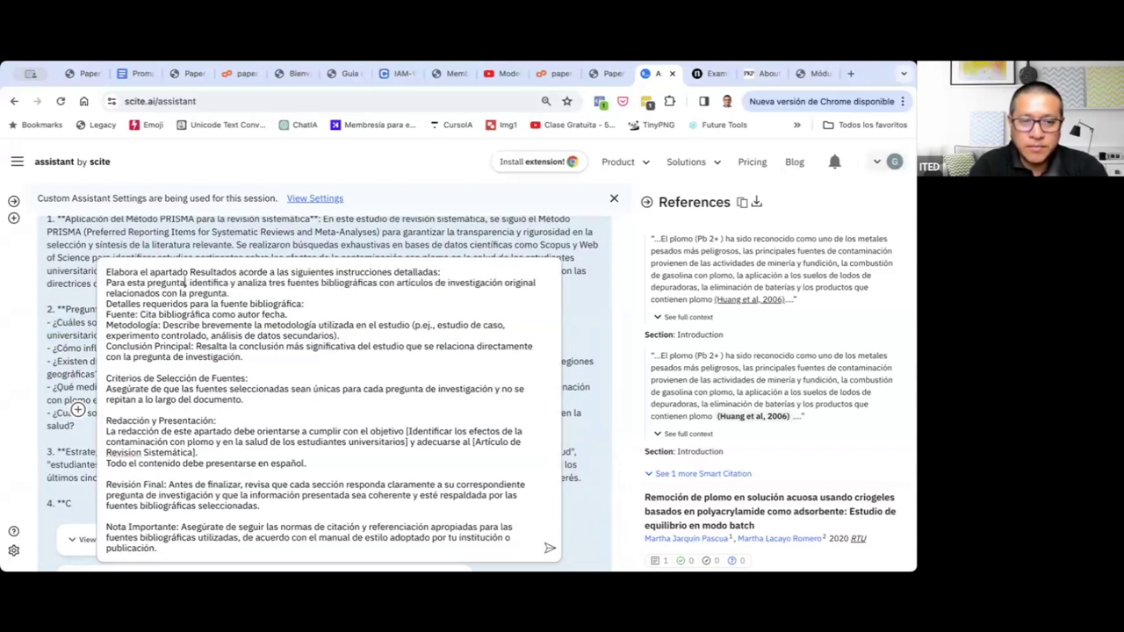
text(ación ")
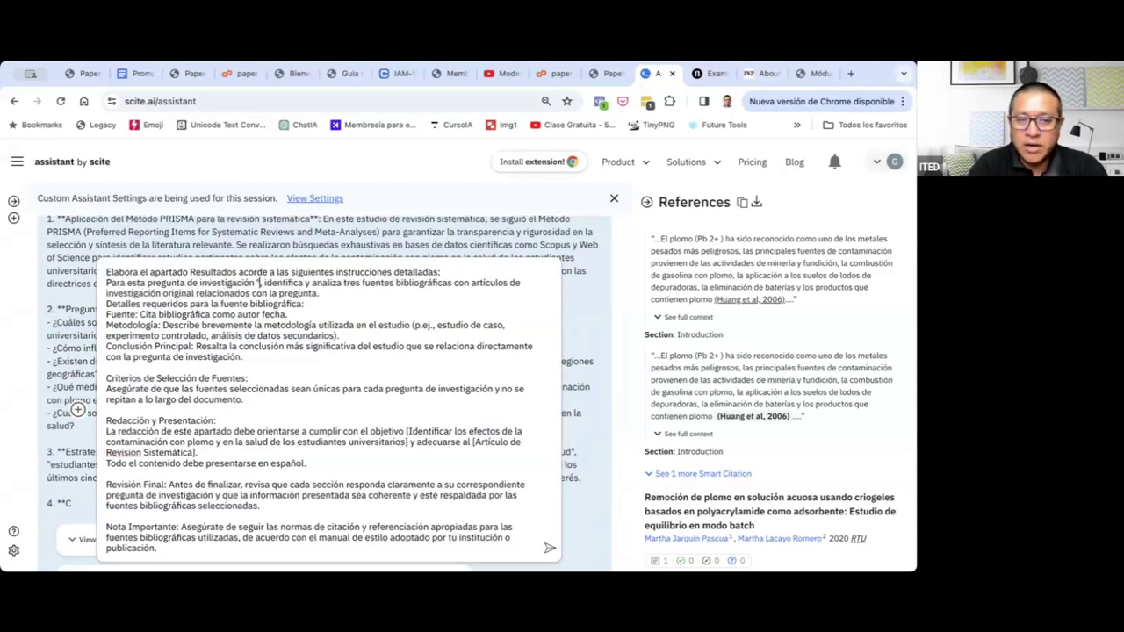
Insert the research question about lead's specific effects on students' physical health in quotation marks, remove its leading dash and line break, and submit the prompt.
key(ctrl+v)
text(")
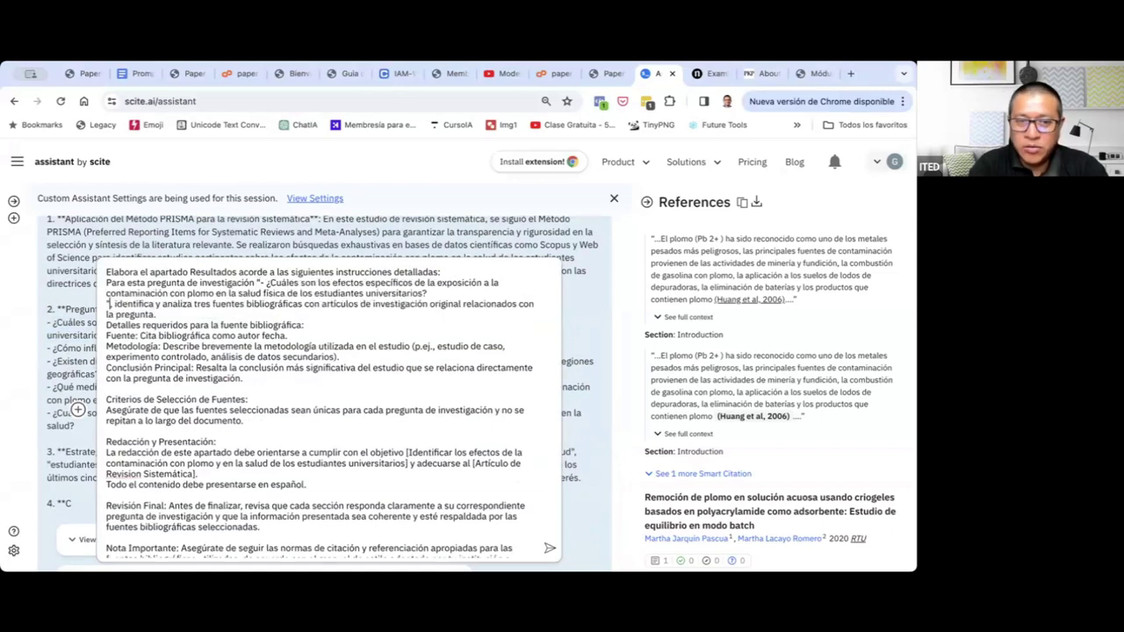
key(BackSpace)
key(Delete)
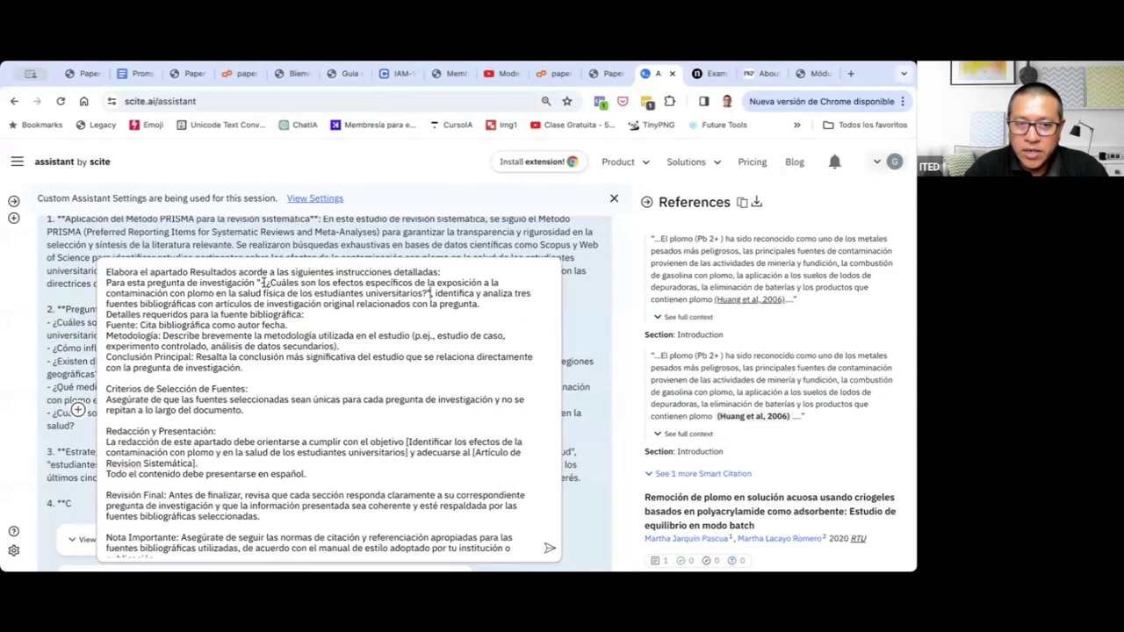
key(BackSpace)
key(BackSpace)
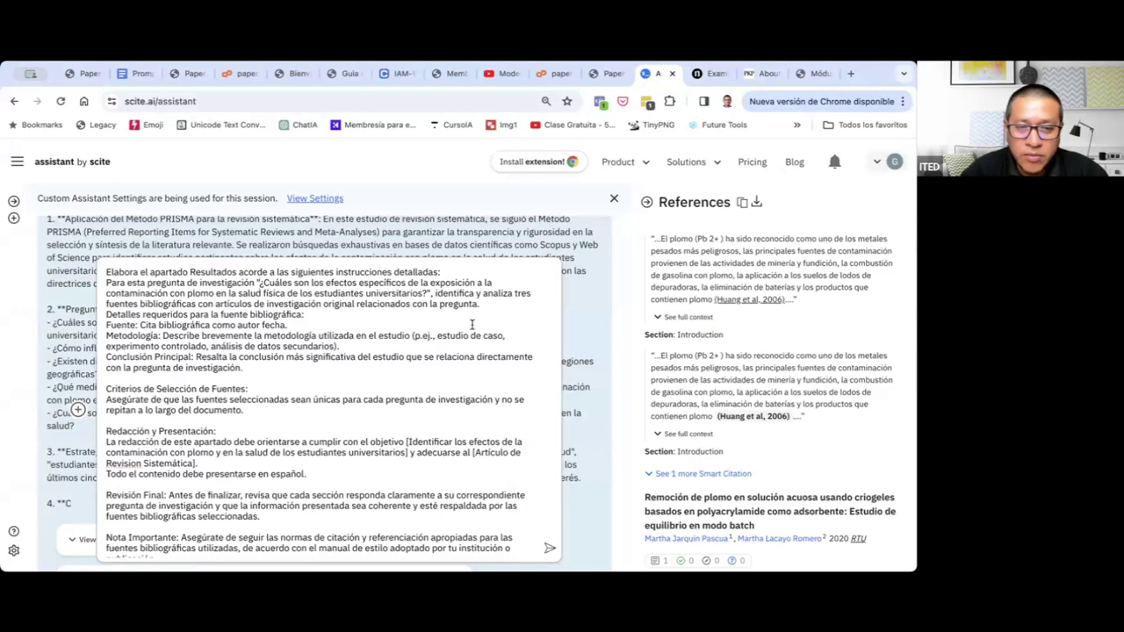
scroll(481, 346, down, 1)
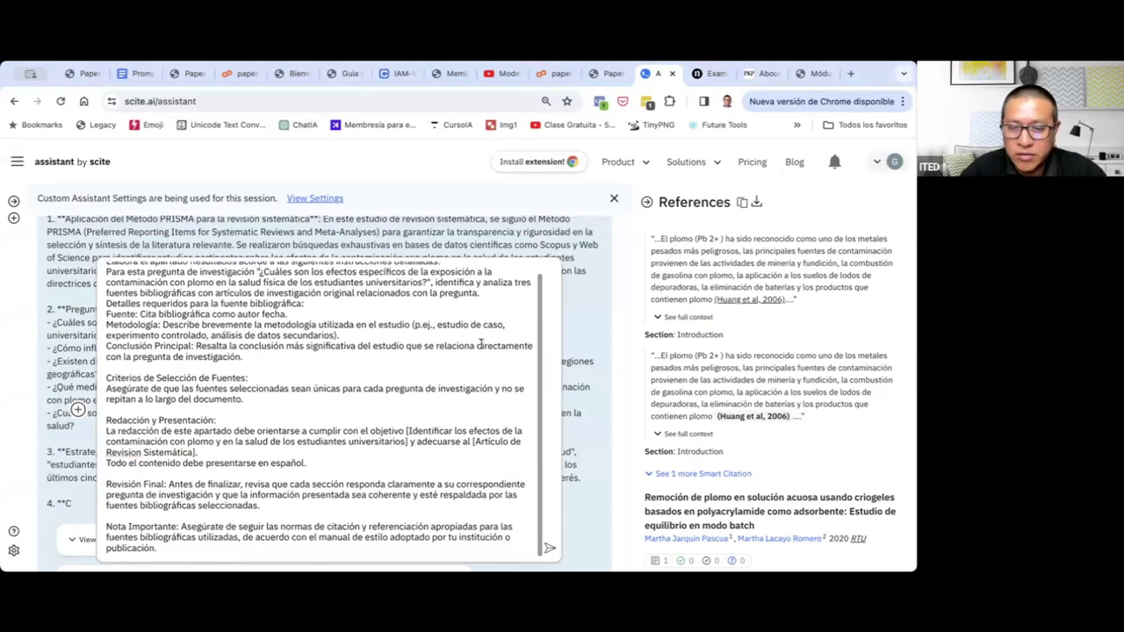
click(547, 546)
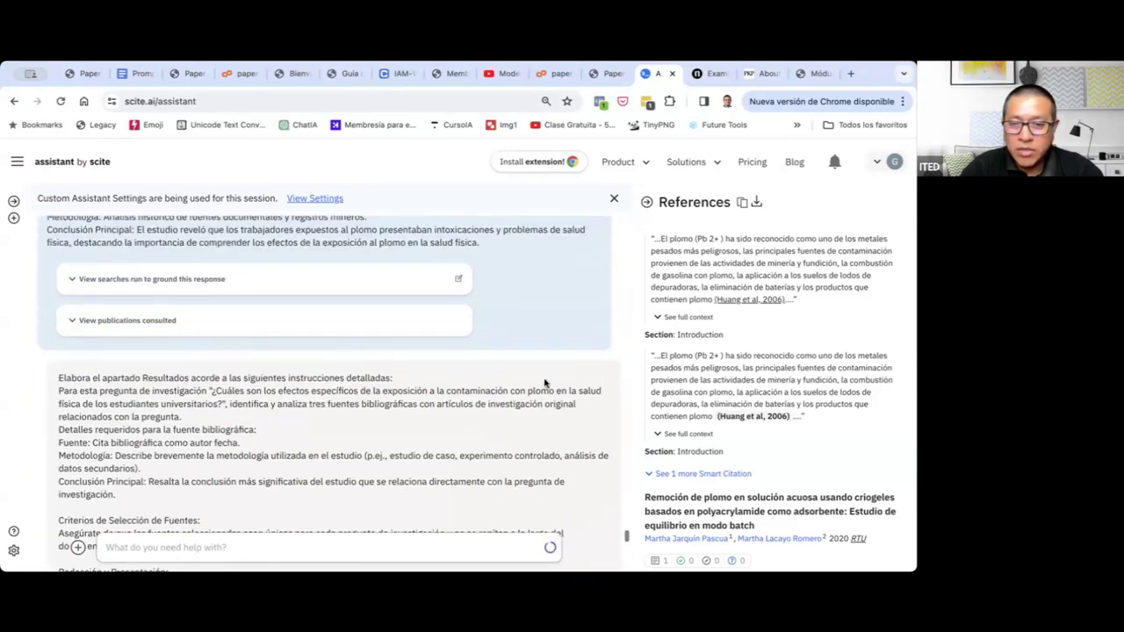
Check the physical health response, cut the text from its submitted prompt and paste it into a new message.
scroll(525, 380, down, 3)
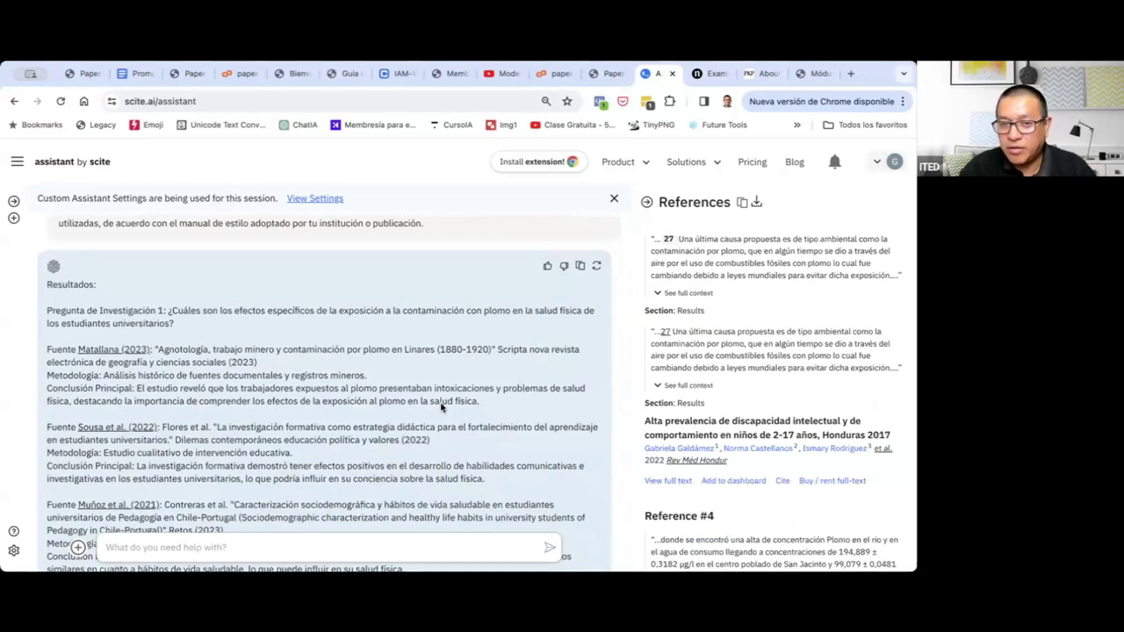
scroll(441, 406, up, 5)
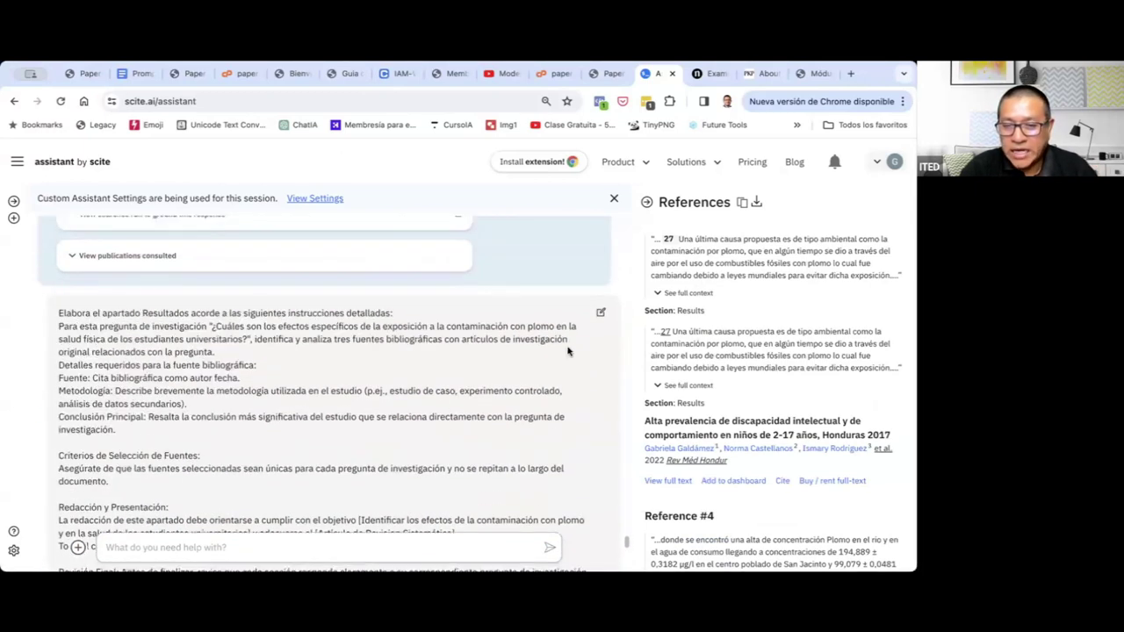
click(601, 313)
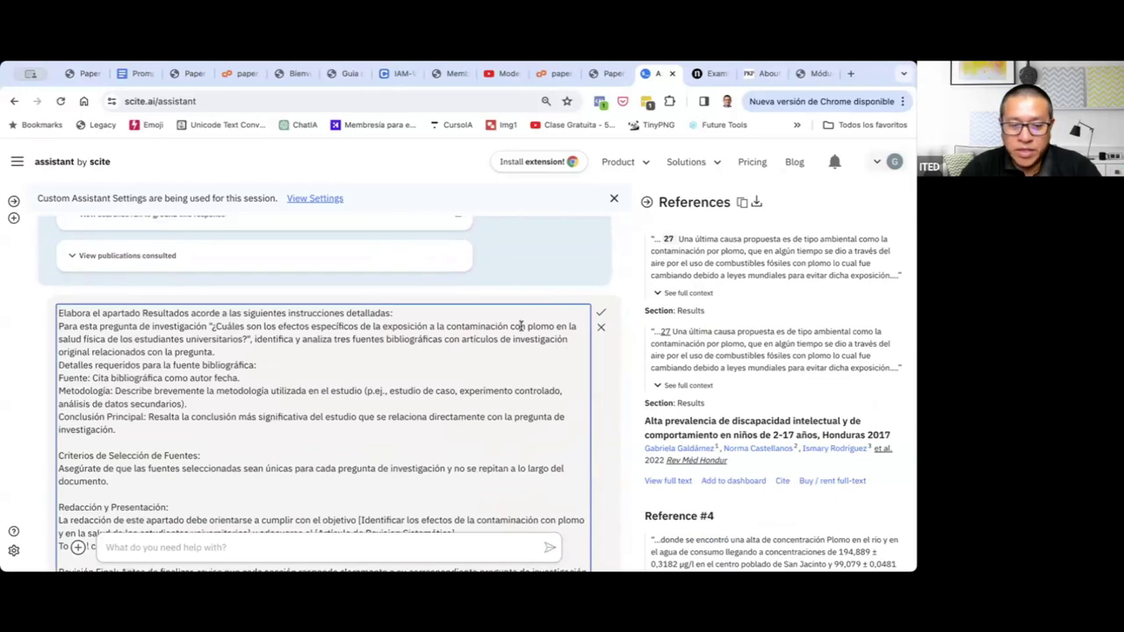
key(ctrl+a)
key(BackSpace)
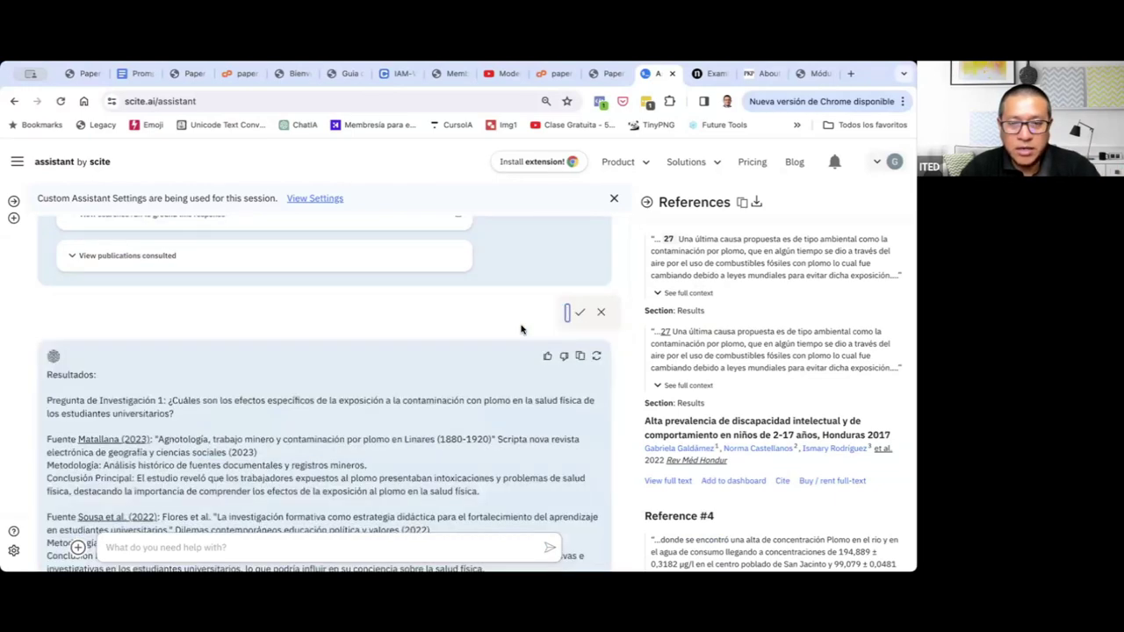
click(601, 312)
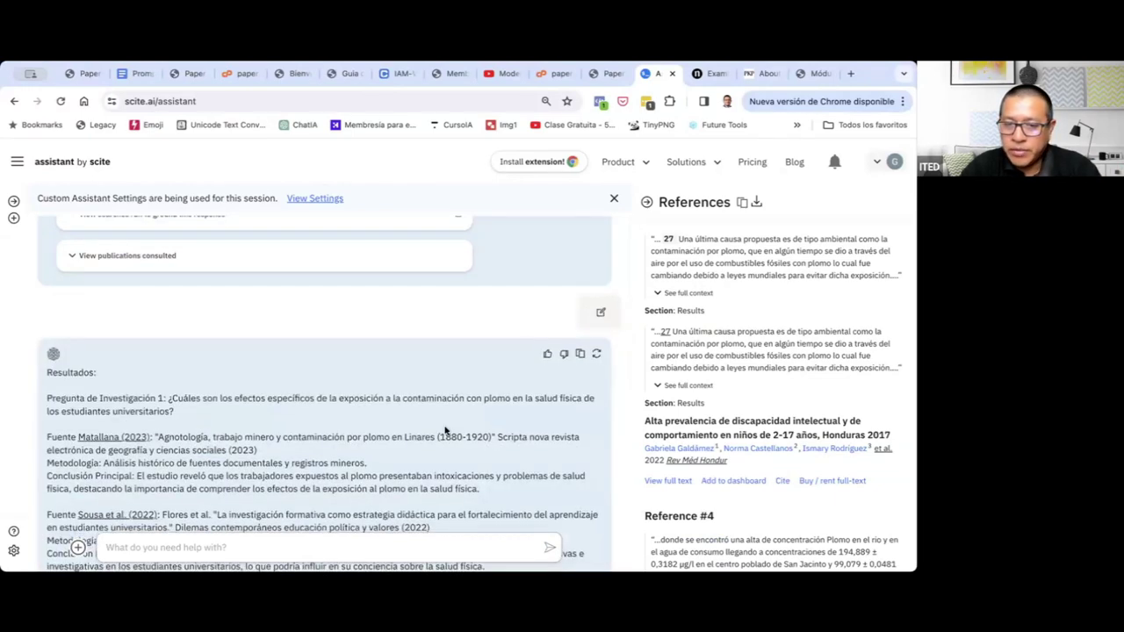
click(367, 543)
key(ctrl+v)
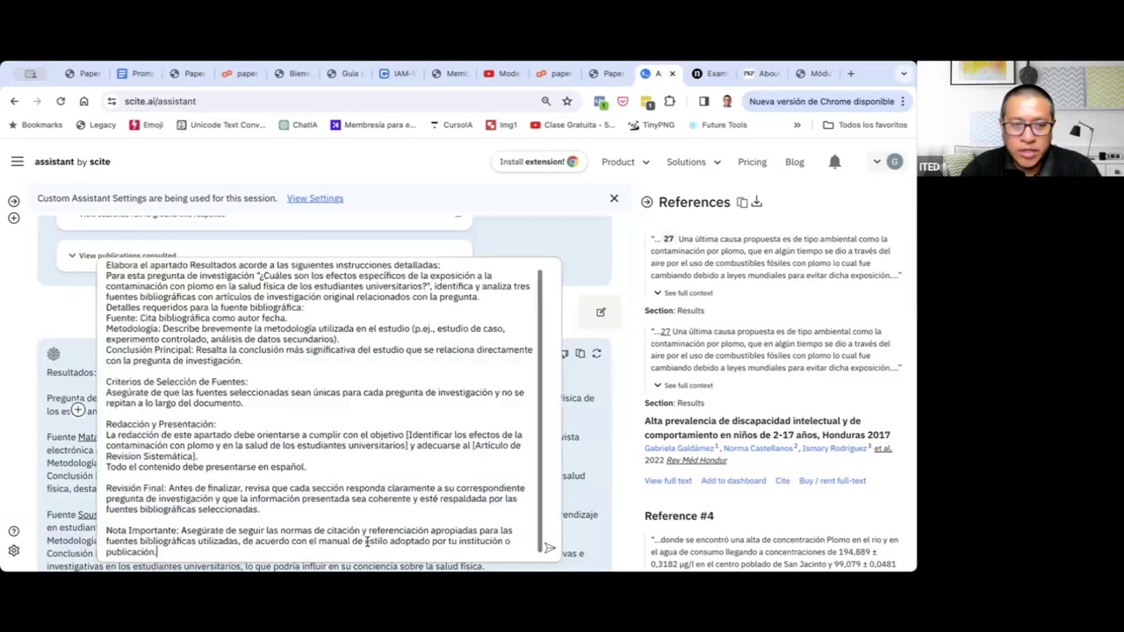
Return to the Método response and copy the question "¿Cómo influye la contaminación con plomo en la salud mental y emocional de los estudiantes universitarios?".
scroll(371, 402, up, 5)
scroll(437, 245, up, 10)
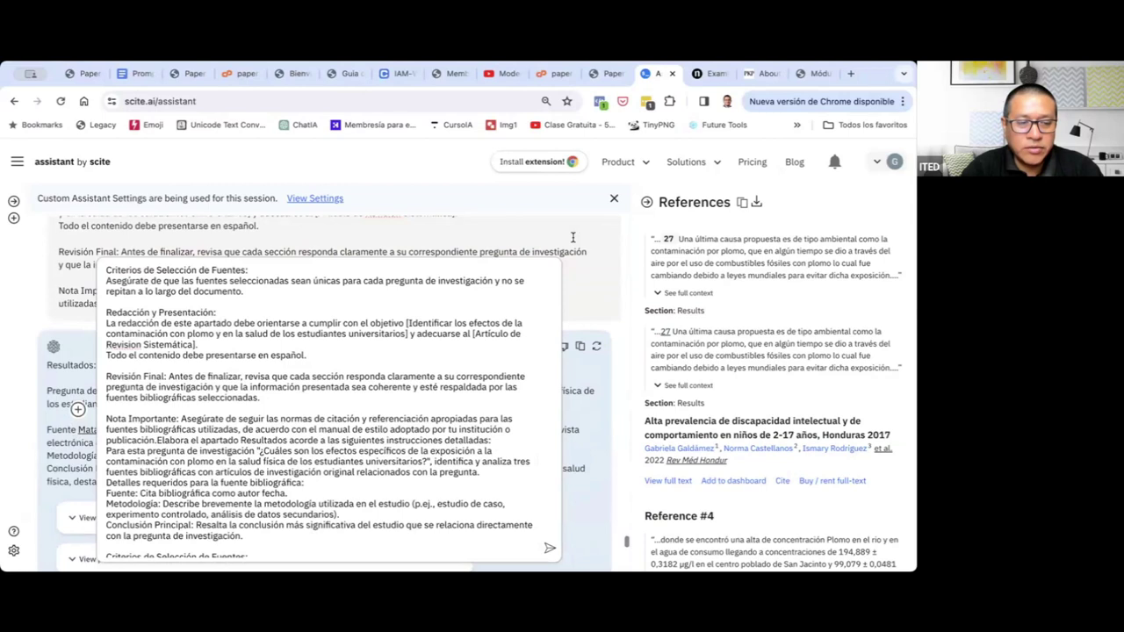
scroll(573, 237, up, 5)
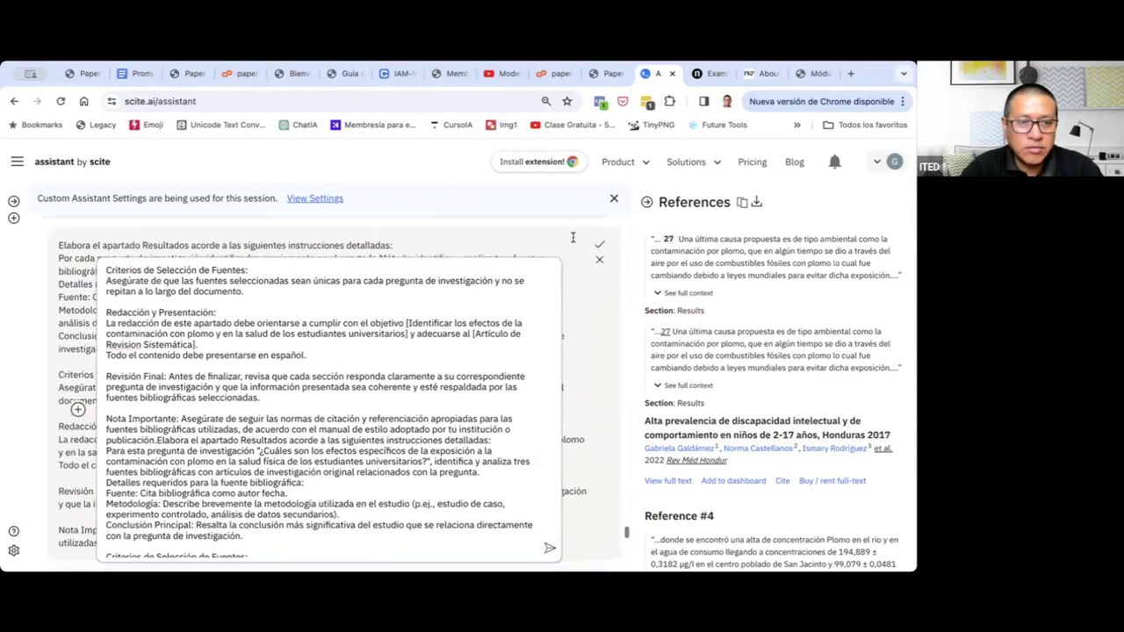
scroll(572, 237, up, 2)
scroll(573, 237, down, 5)
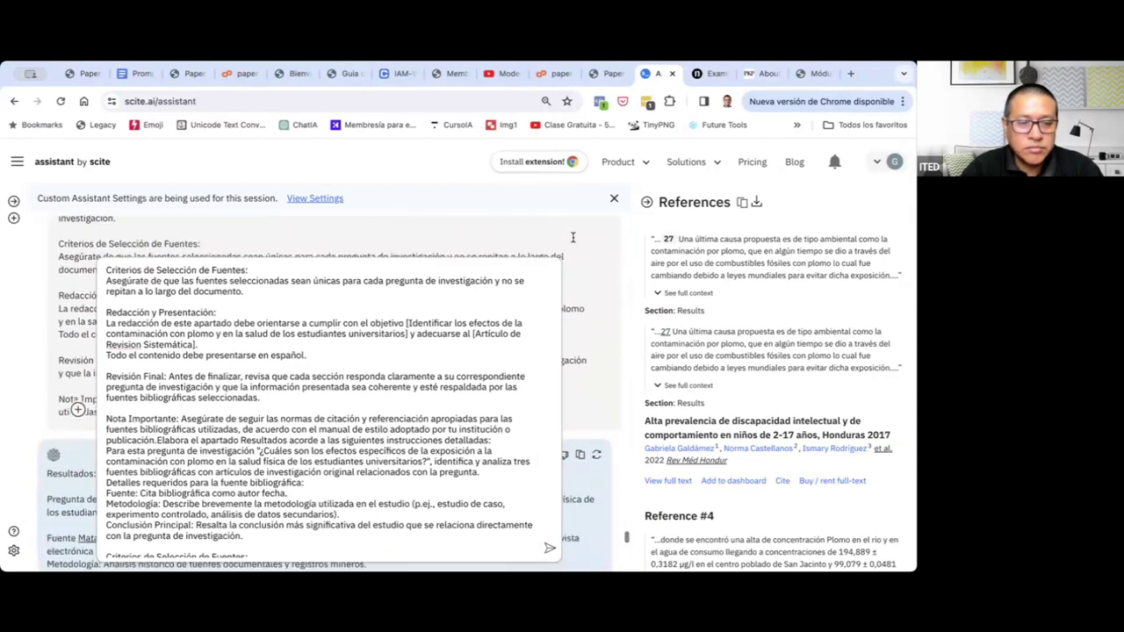
scroll(573, 237, down, 5)
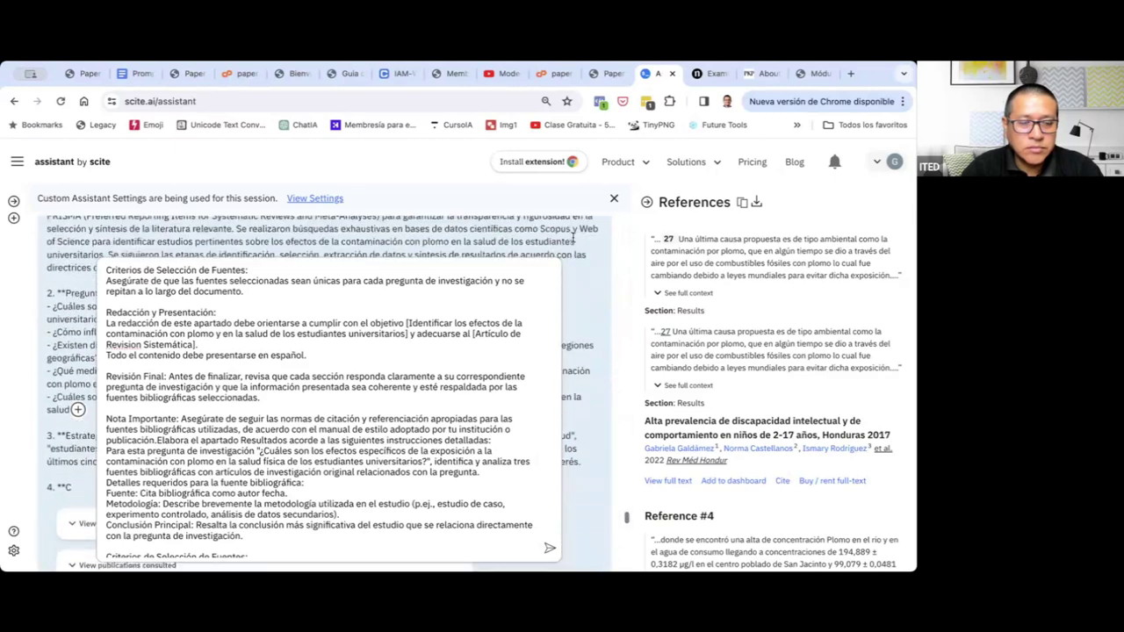
scroll(572, 238, down, 3)
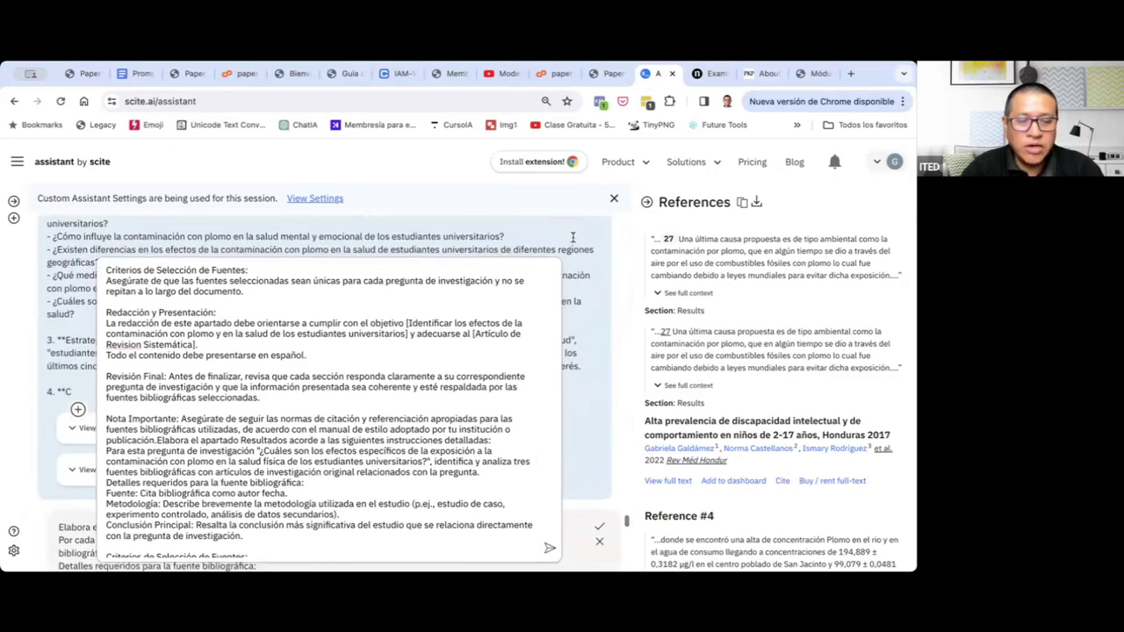
triple_click(342, 235)
key(ctrl+c)
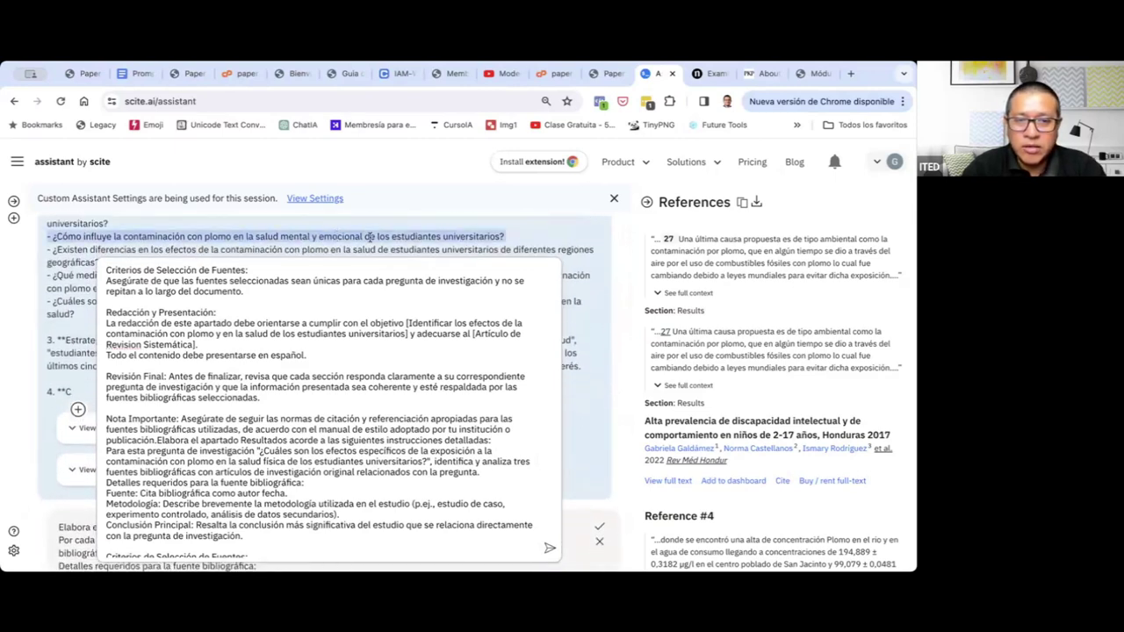
Replace the physical health question at the start of the drafted prompt with the copied mental and emotional health question and submit it.
click(217, 325)
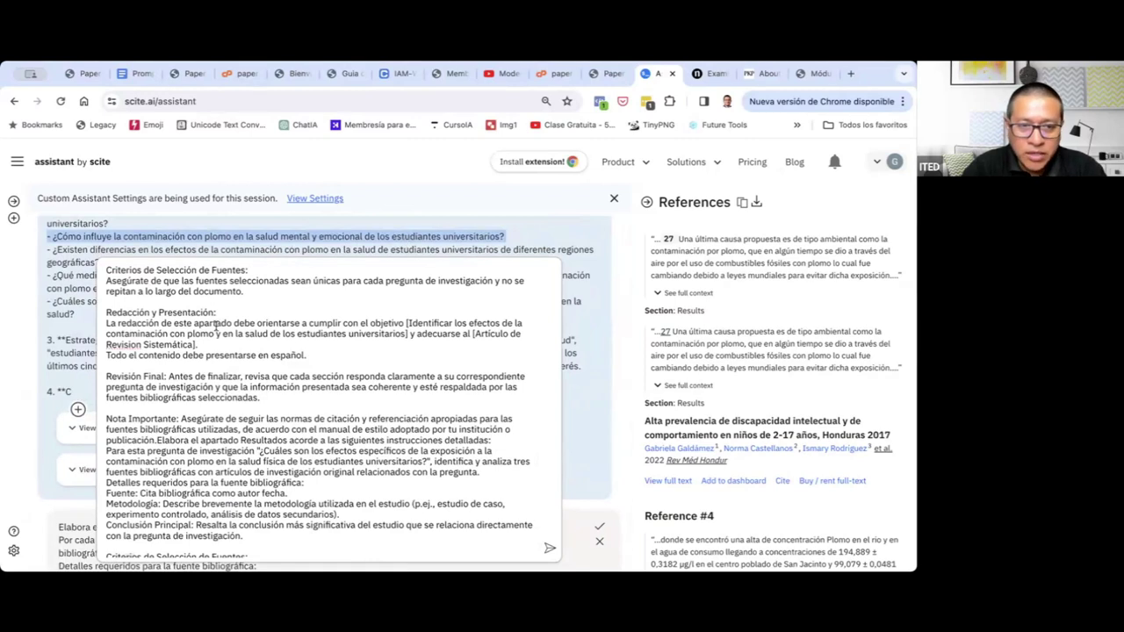
scroll(141, 303, up, 1)
scroll(143, 305, up, 1)
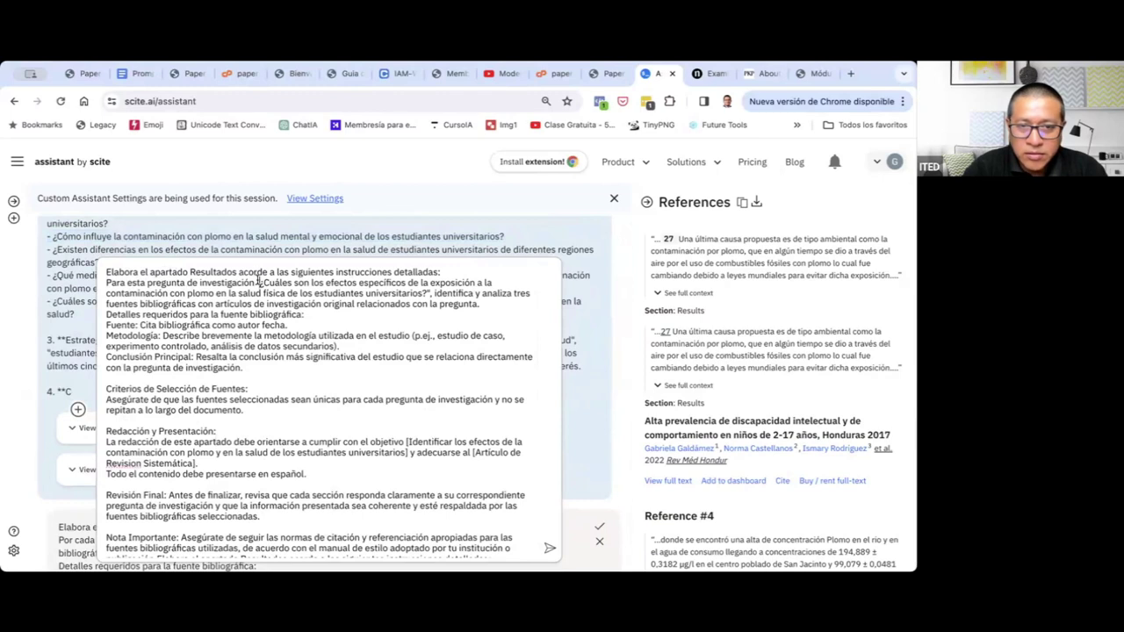
drag(259, 283, 428, 293)
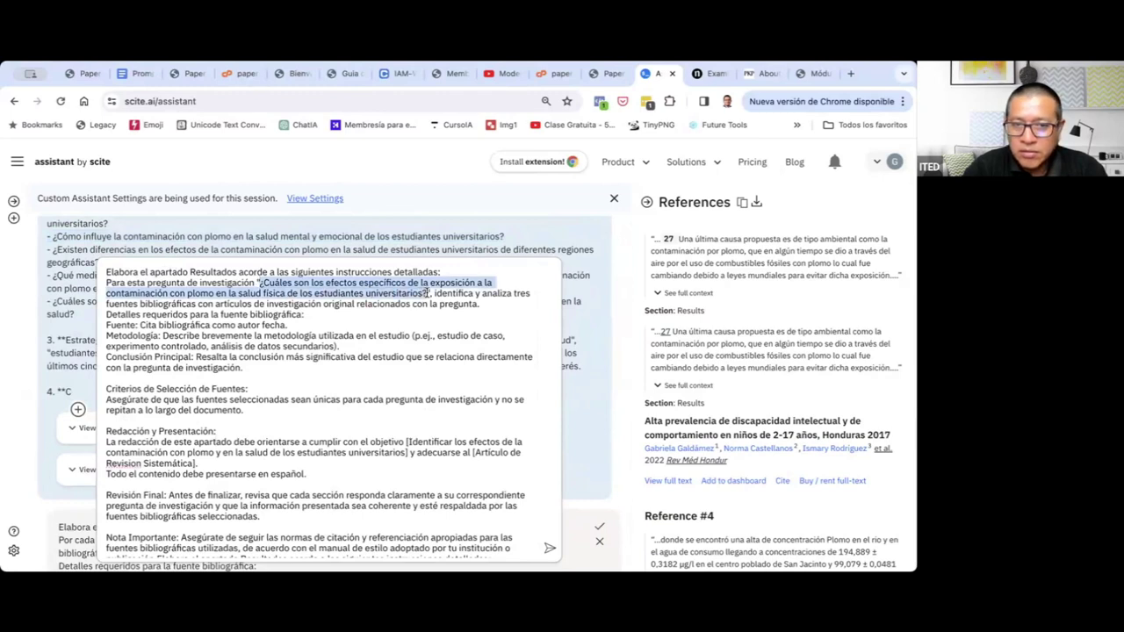
key(BackSpace)
key(ctrl+v)
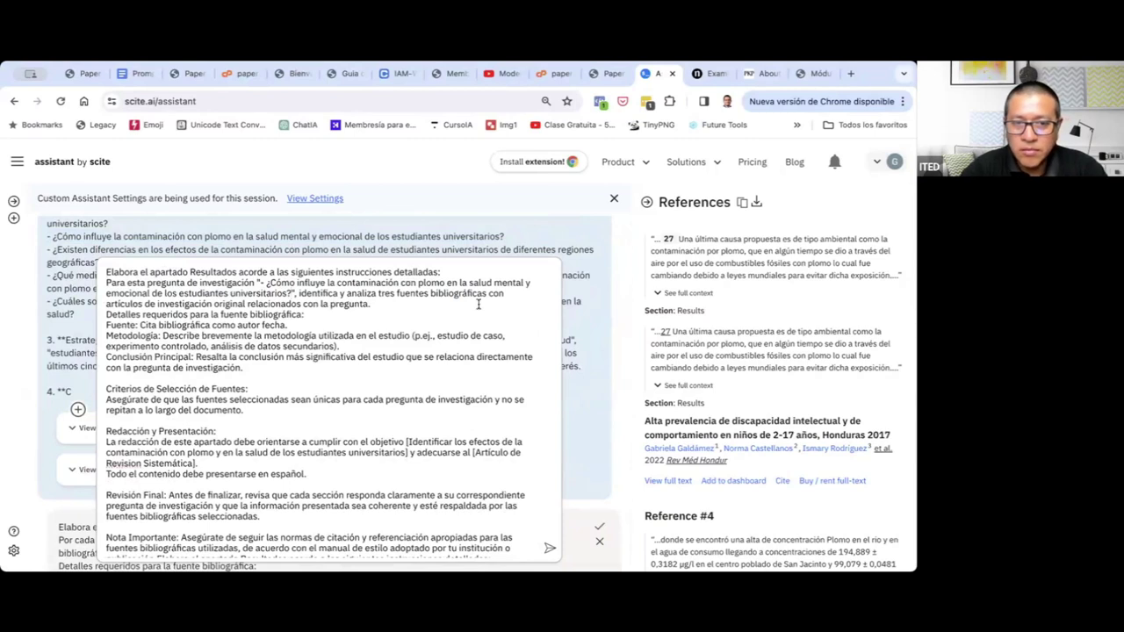
scroll(497, 389, down, 1)
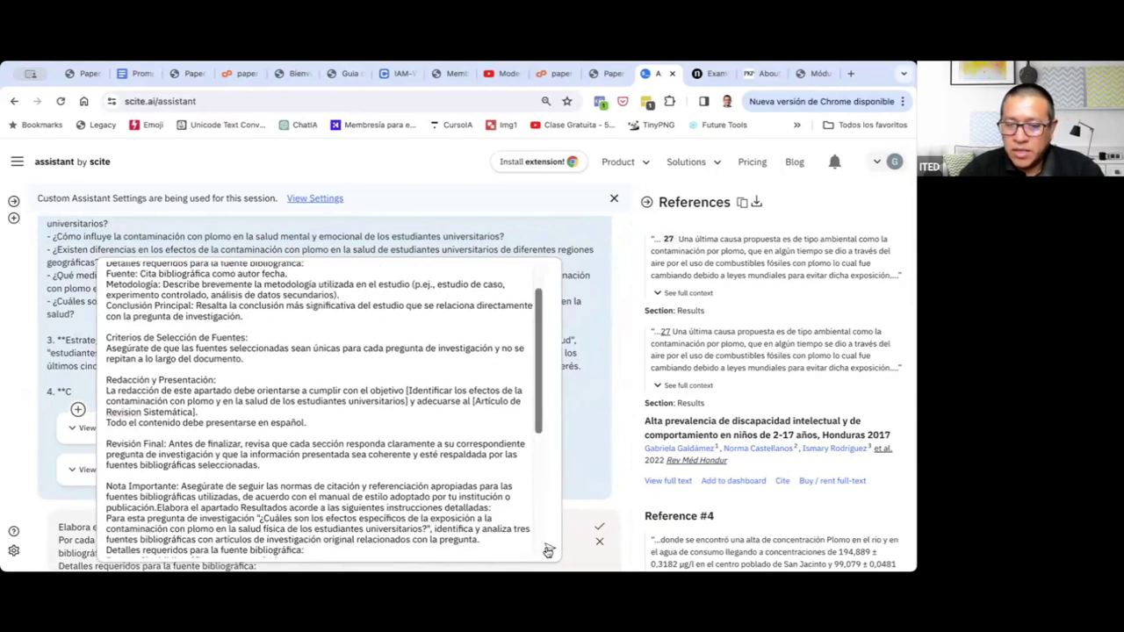
click(549, 550)
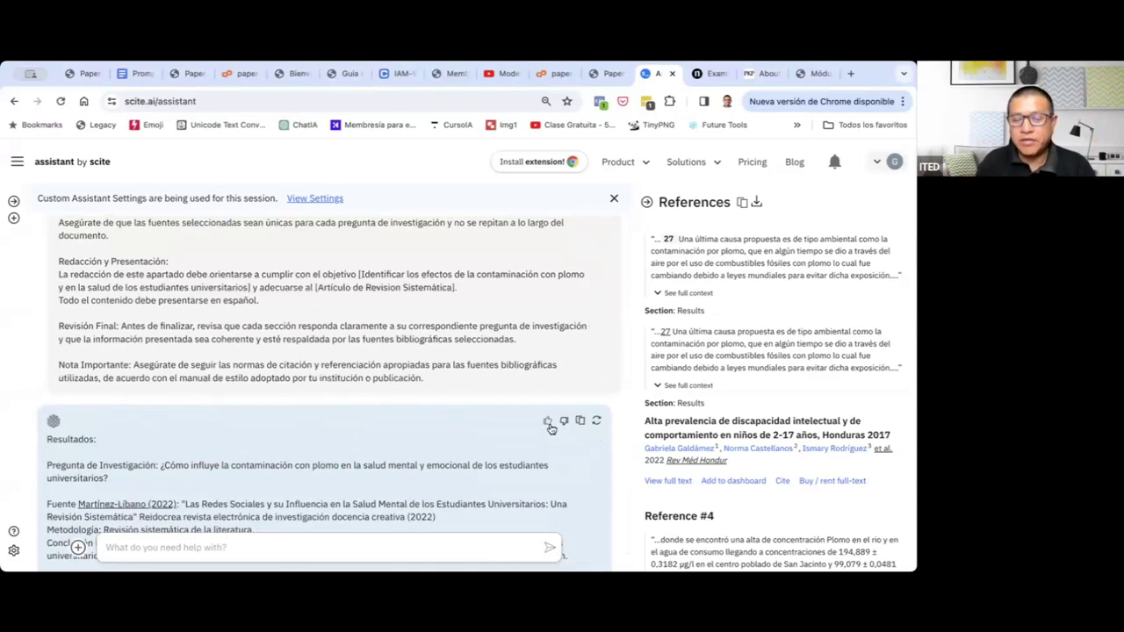
Review the mental and emotional health response and submit the follow-up request "Dame 3 fuentes bibliográficas más".
scroll(550, 428, down, 3)
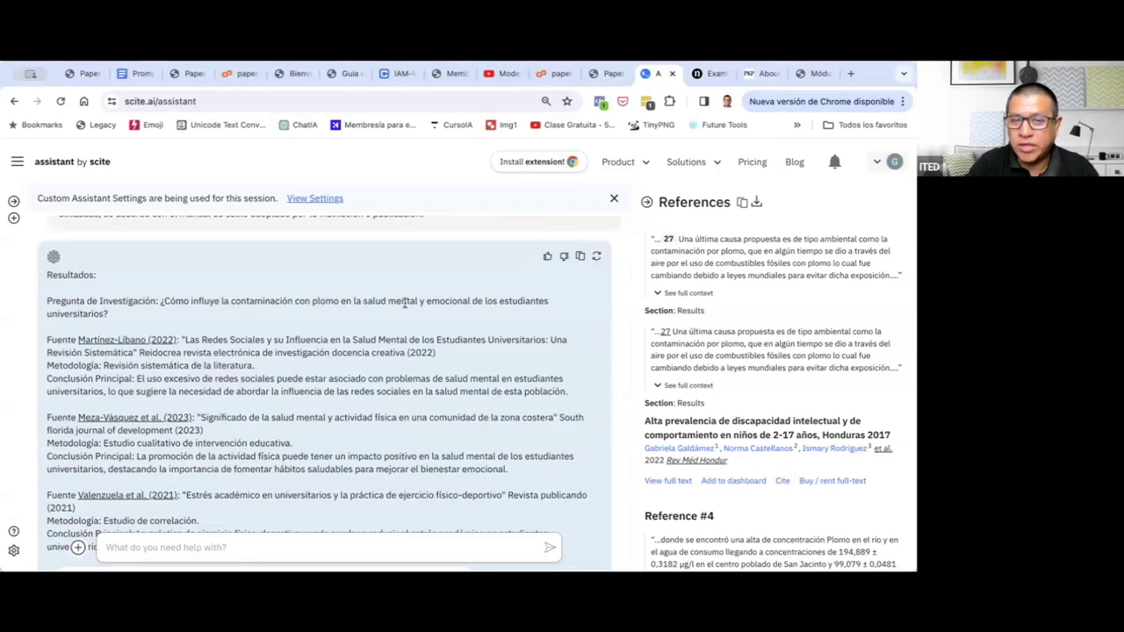
scroll(261, 329, down, 1)
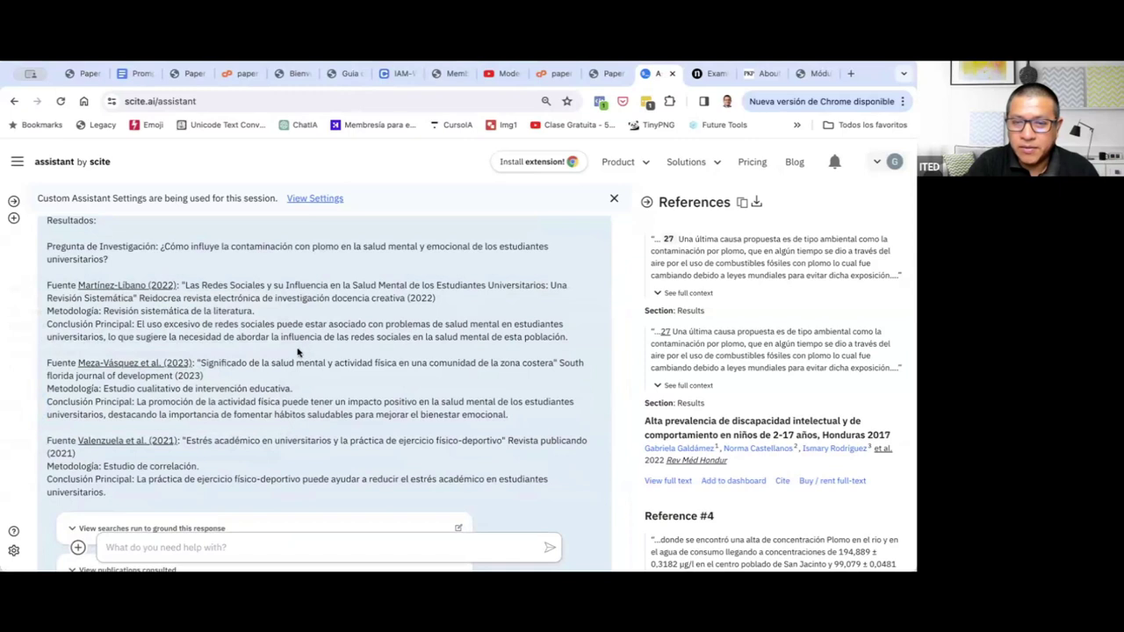
scroll(173, 368, down, 1)
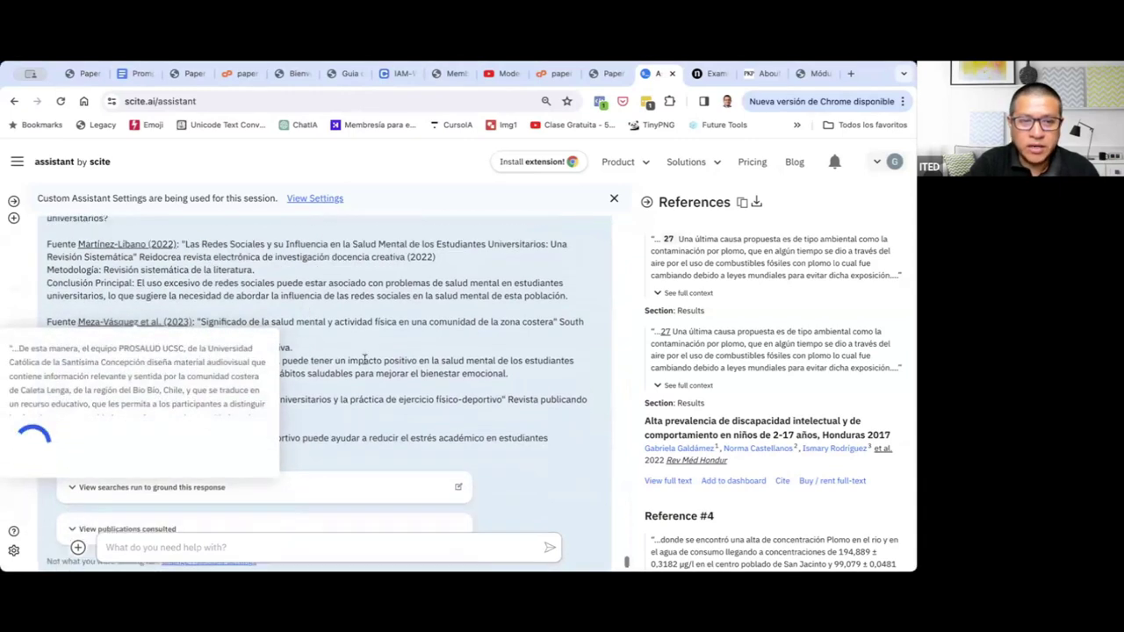
mouse_move(114, 399)
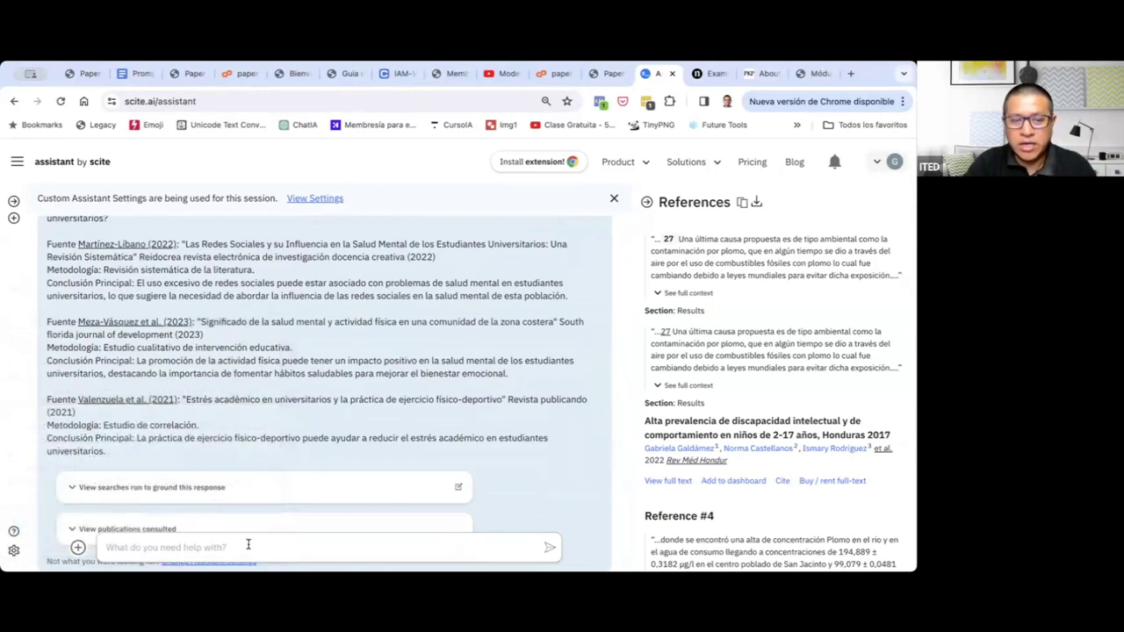
text(Da)
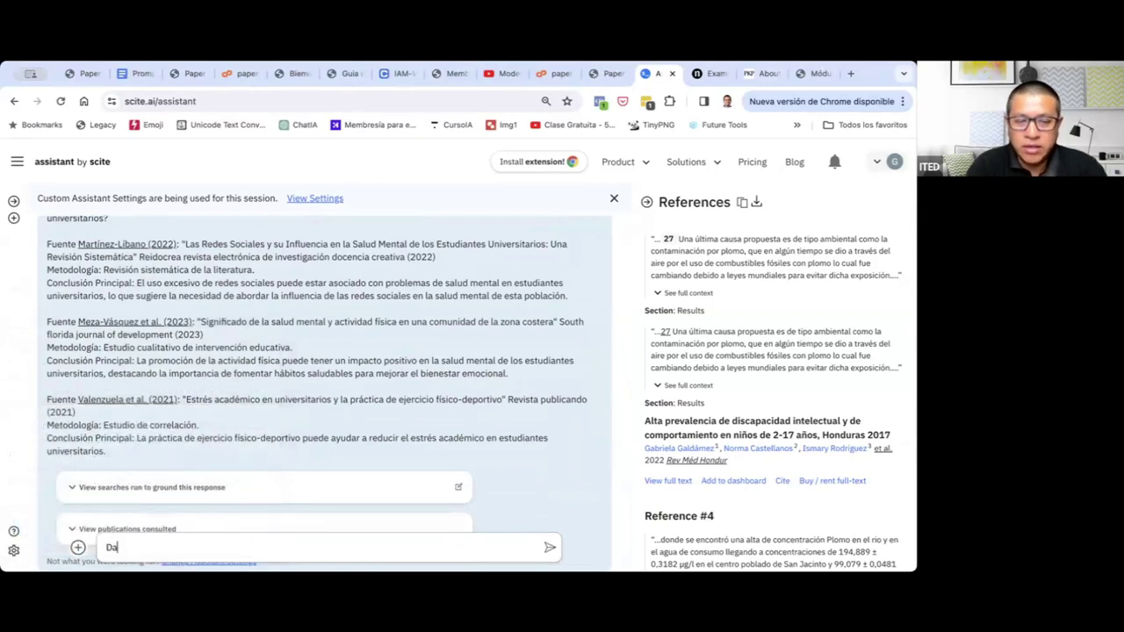
text(me 3 fuetes)
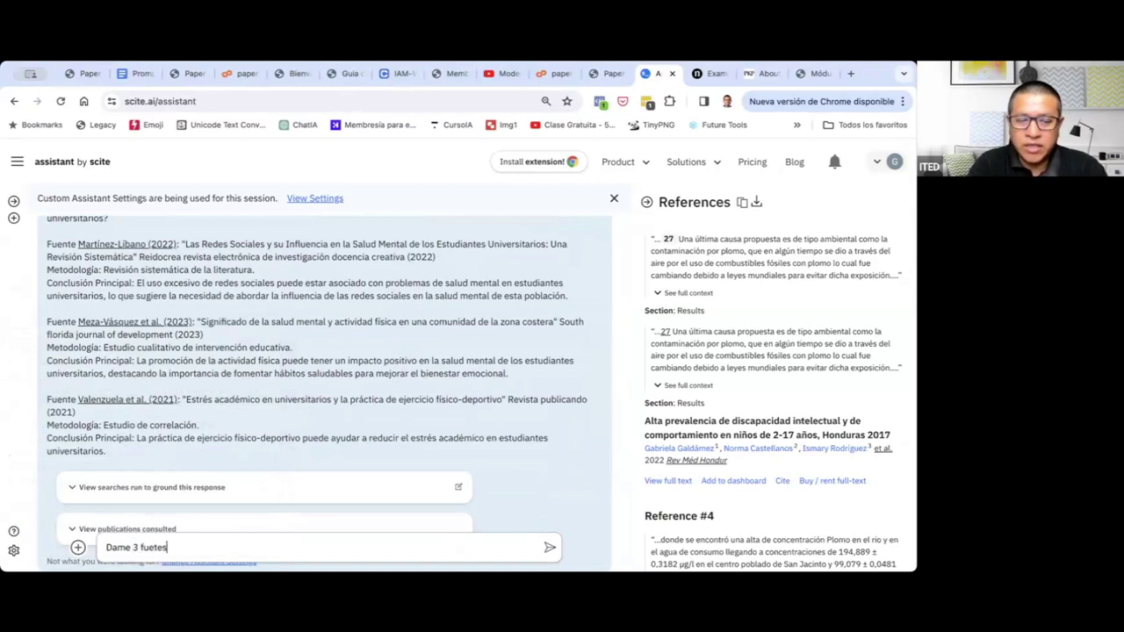
key(BackSpace)
key(BackSpace)
key(BackSpace)
text(ntes biblilgr)
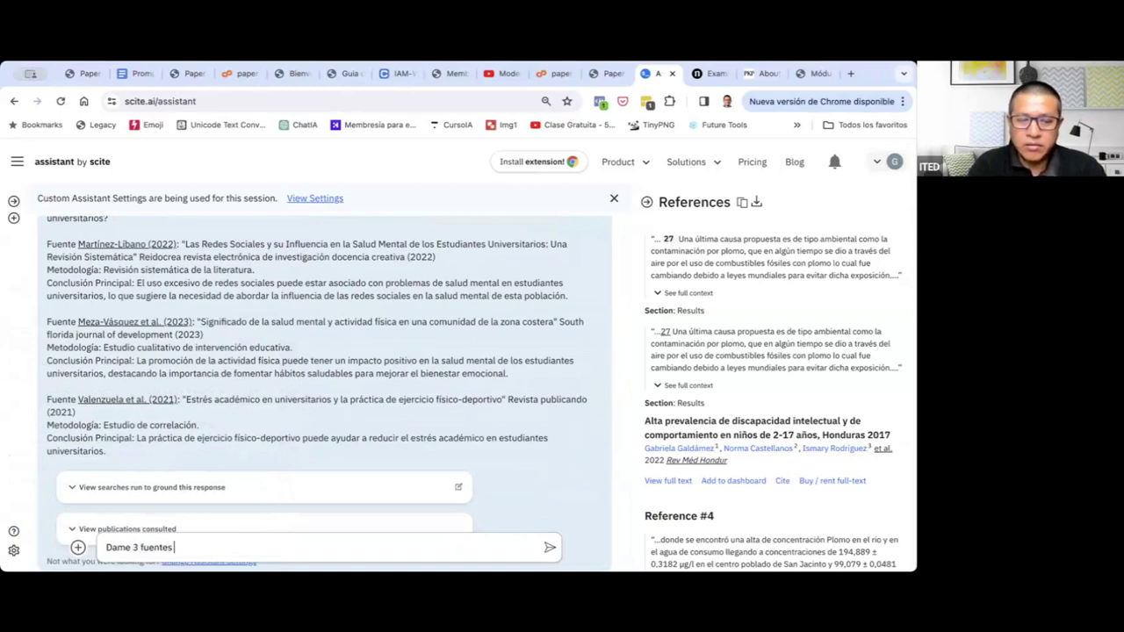
text(aficas más)
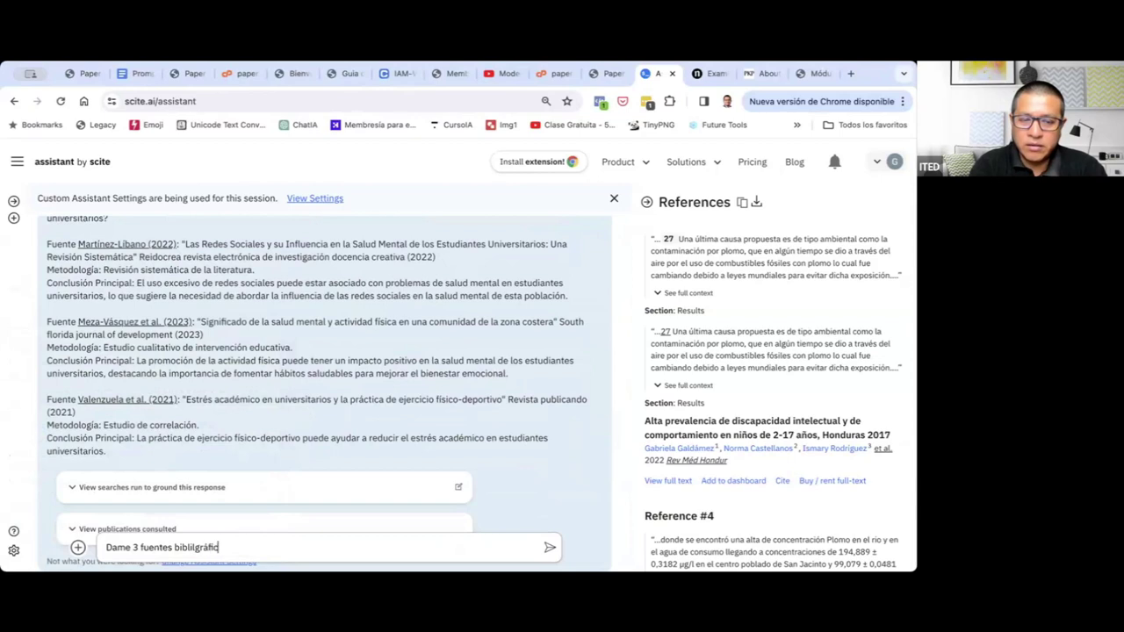
double_click(192, 544)
text(bibliográf)
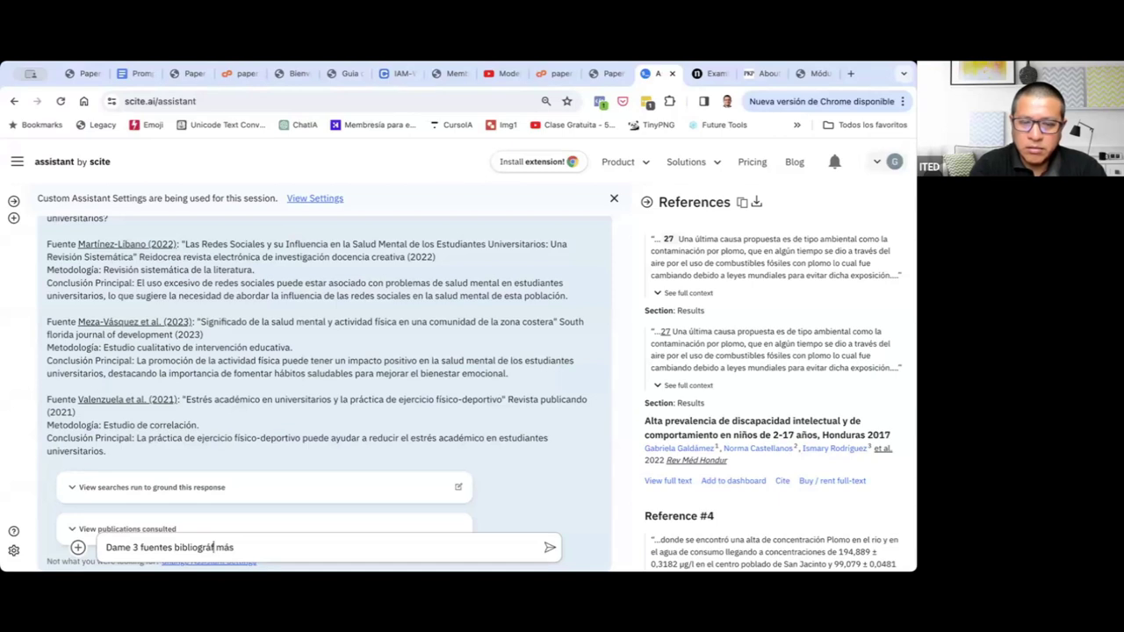
text(icas)
key(Return)
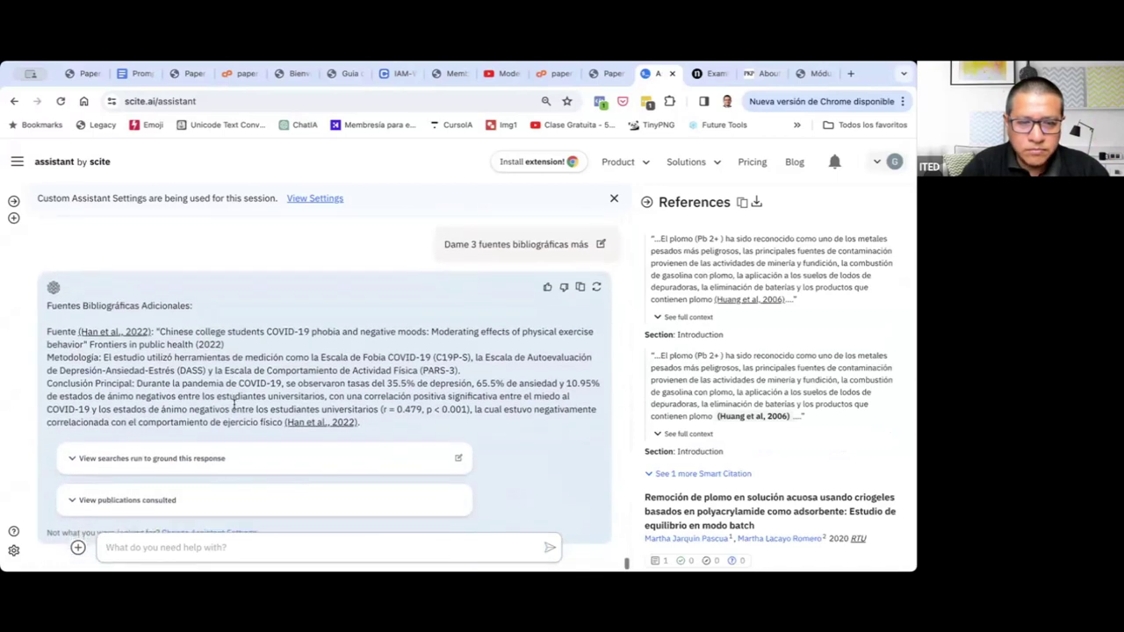
Copy the research question on mental and emotional health from the beginning of the Resultados response.
scroll(603, 304, up, 2)
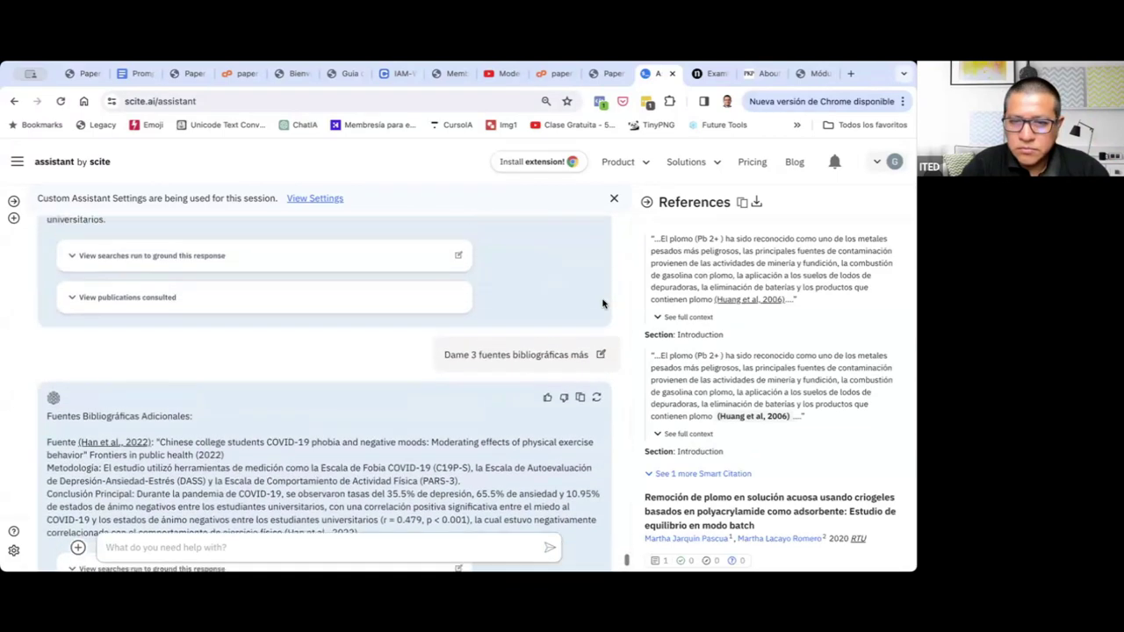
scroll(604, 303, up, 10)
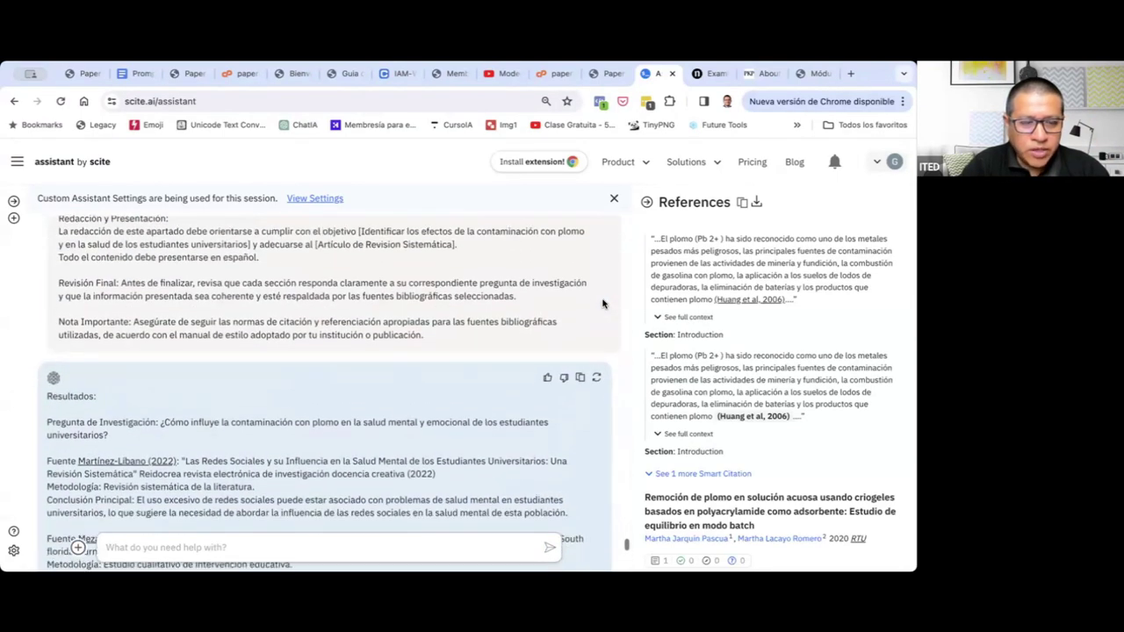
scroll(604, 303, down, 1)
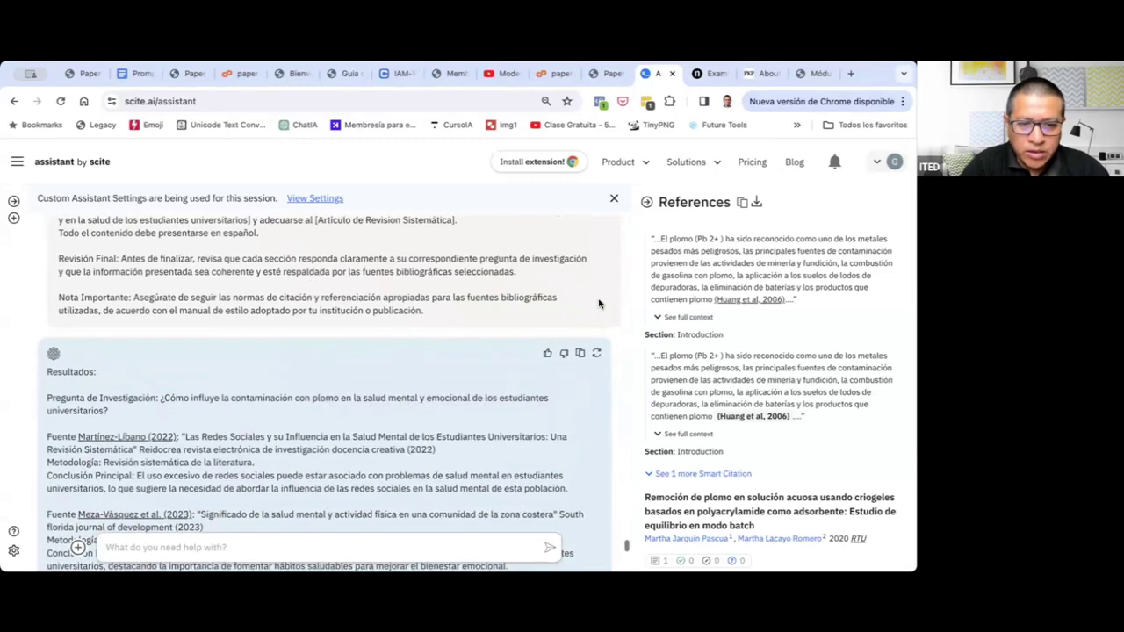
drag(160, 399, 161, 415)
key(ctrl+c)
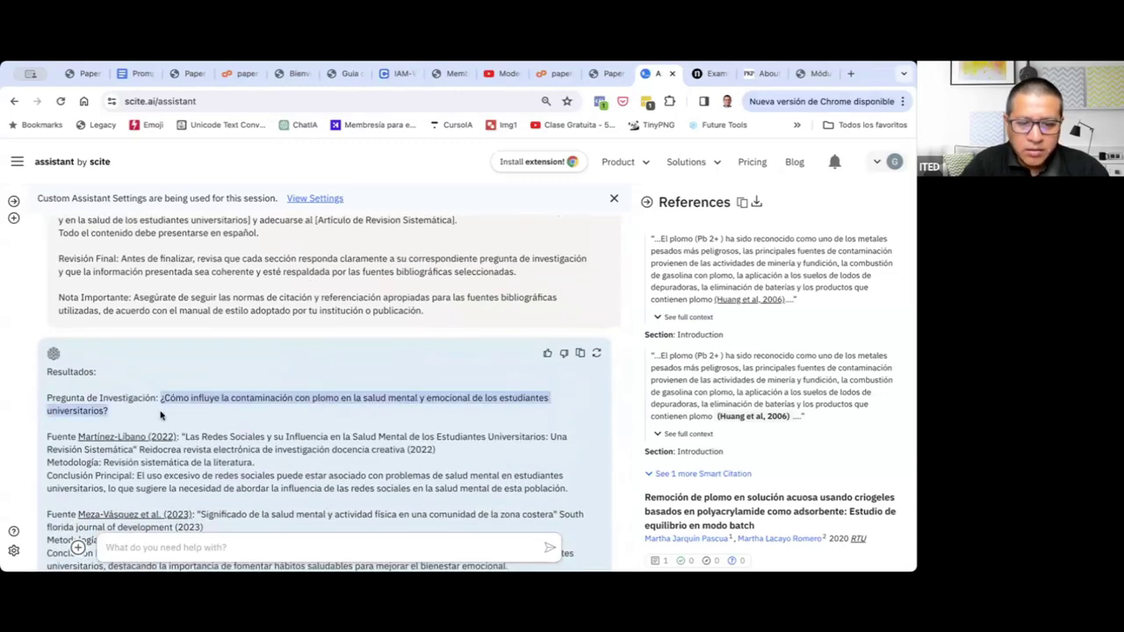
Edit the submitted request for more sources, appending "sobre esta pregunta de investigación" and the copied question in quotation marks, and resubmit it.
scroll(427, 425, down, 15)
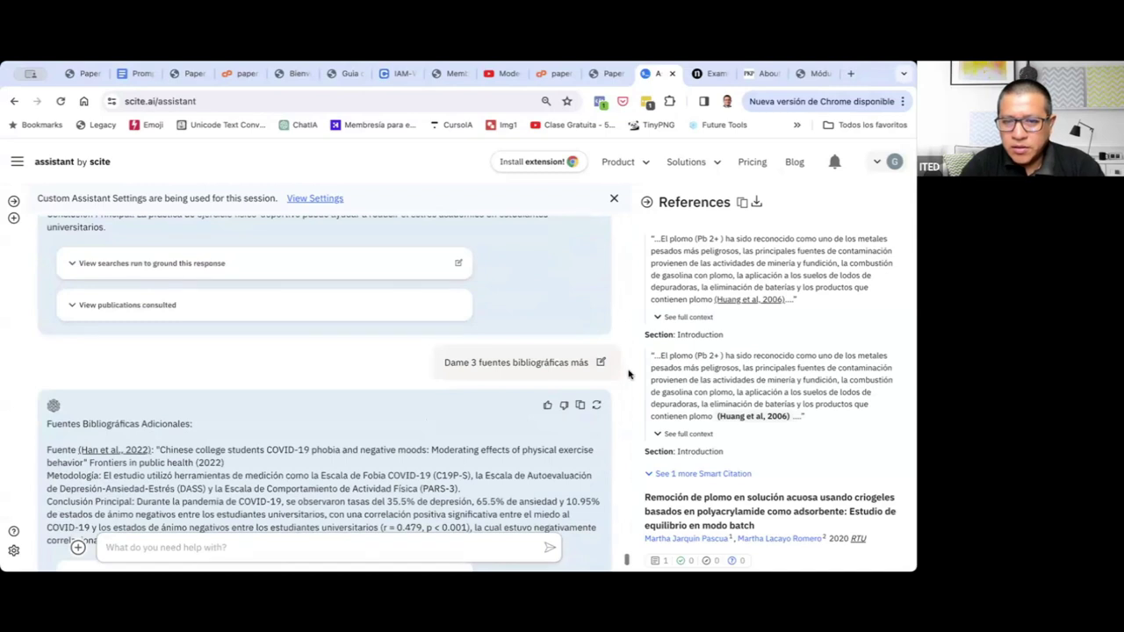
click(602, 362)
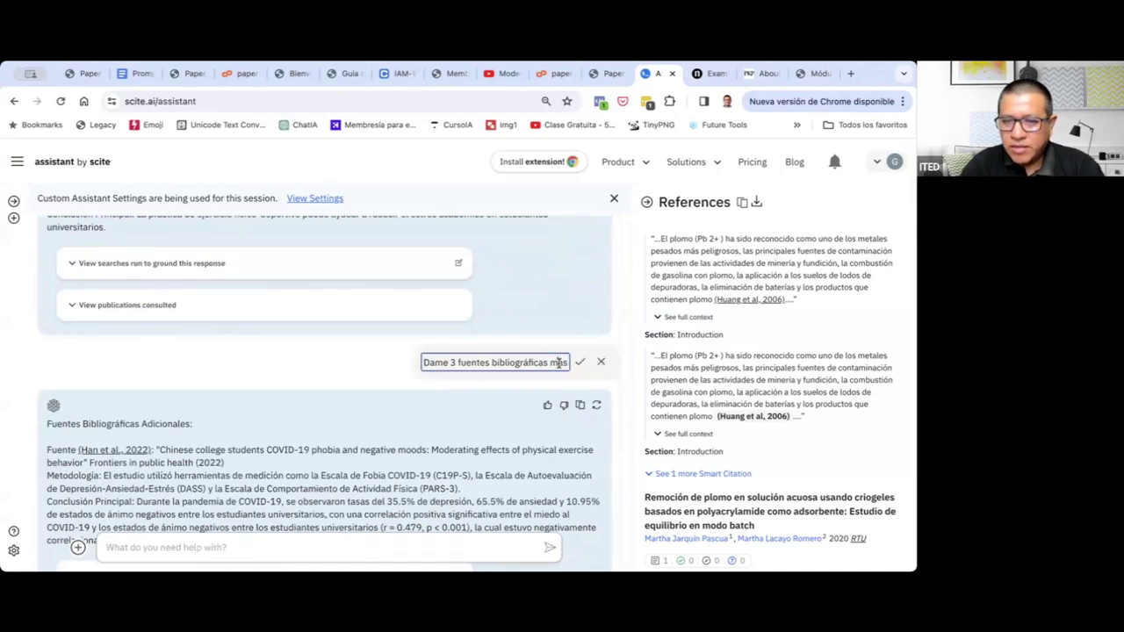
text(sore e)
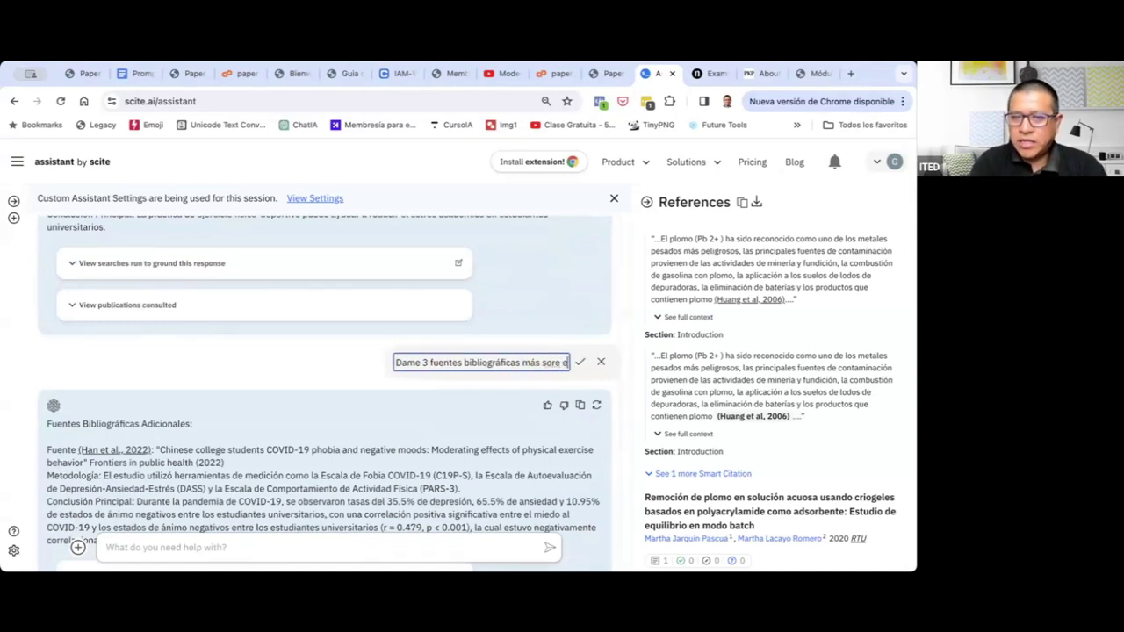
key(BackSpace)
key(BackSpace)
key(BackSpace)
key(BackSpace)
text(bre esta pre)
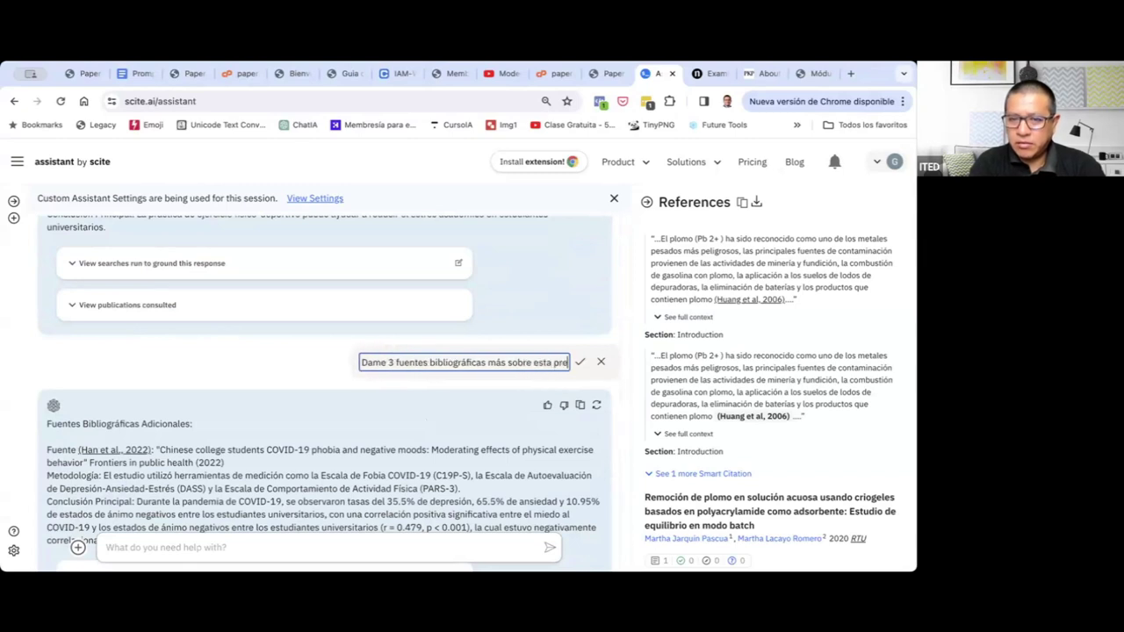
text(gunta de investigación)
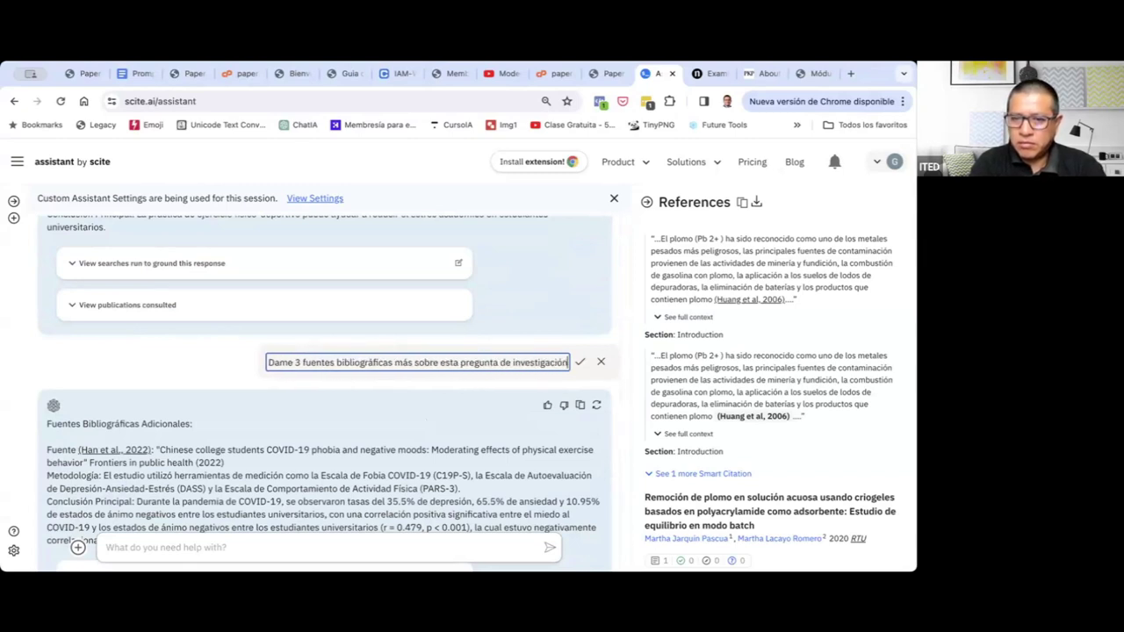
text( ")
key(ctrl+v)
text(")
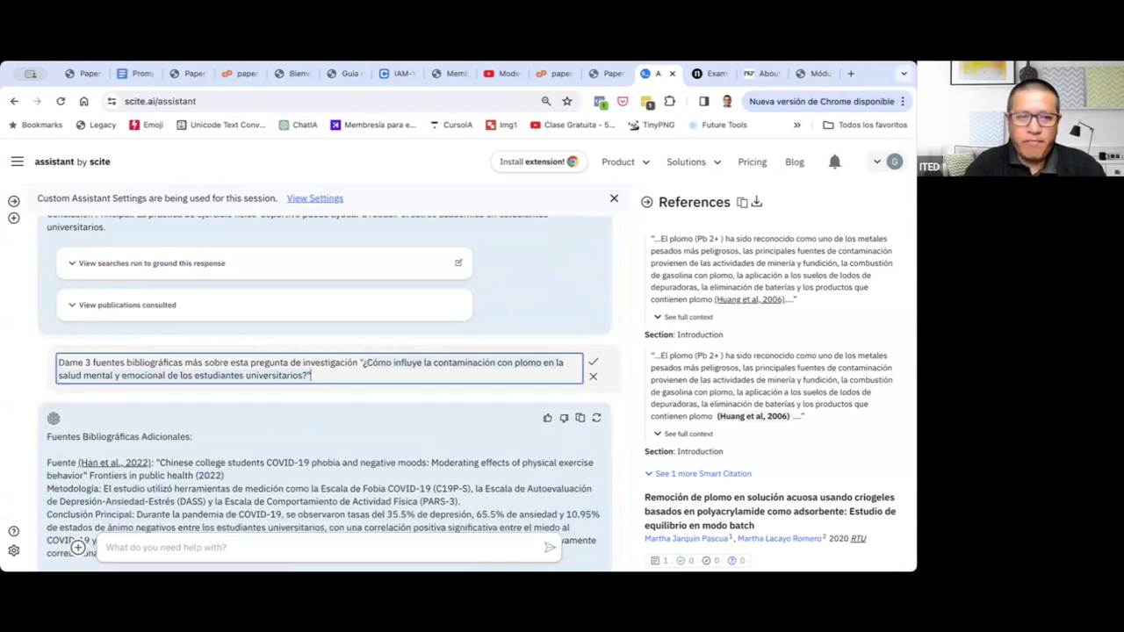
click(592, 362)
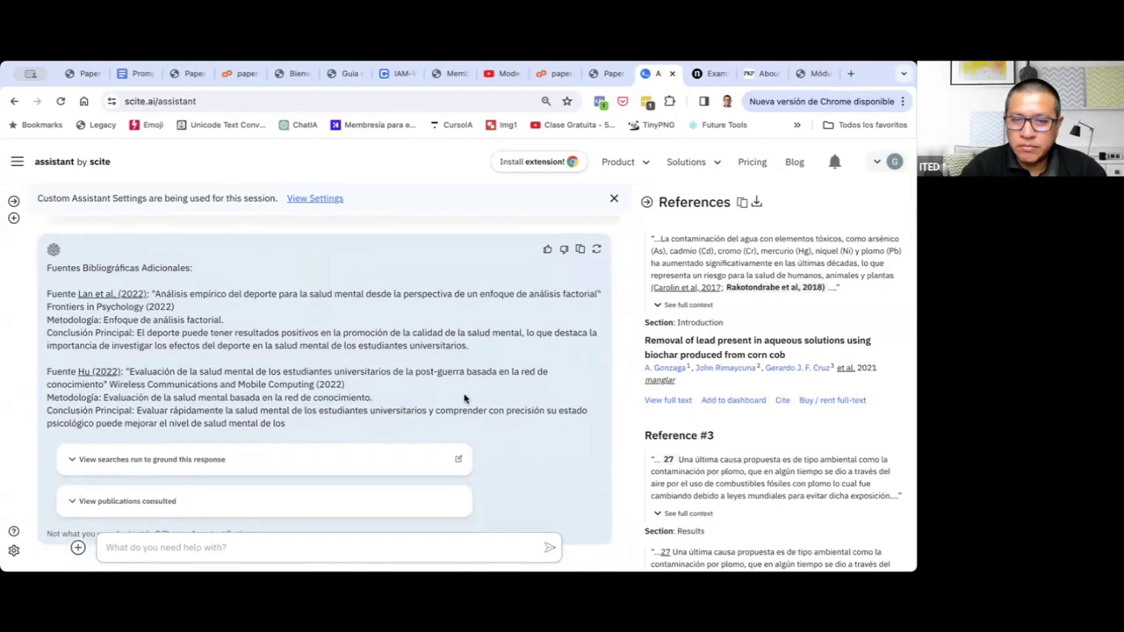
Regenerate the additional sources response and copy Prompt 9 for the Discusión from the PaperAI page.
click(597, 252)
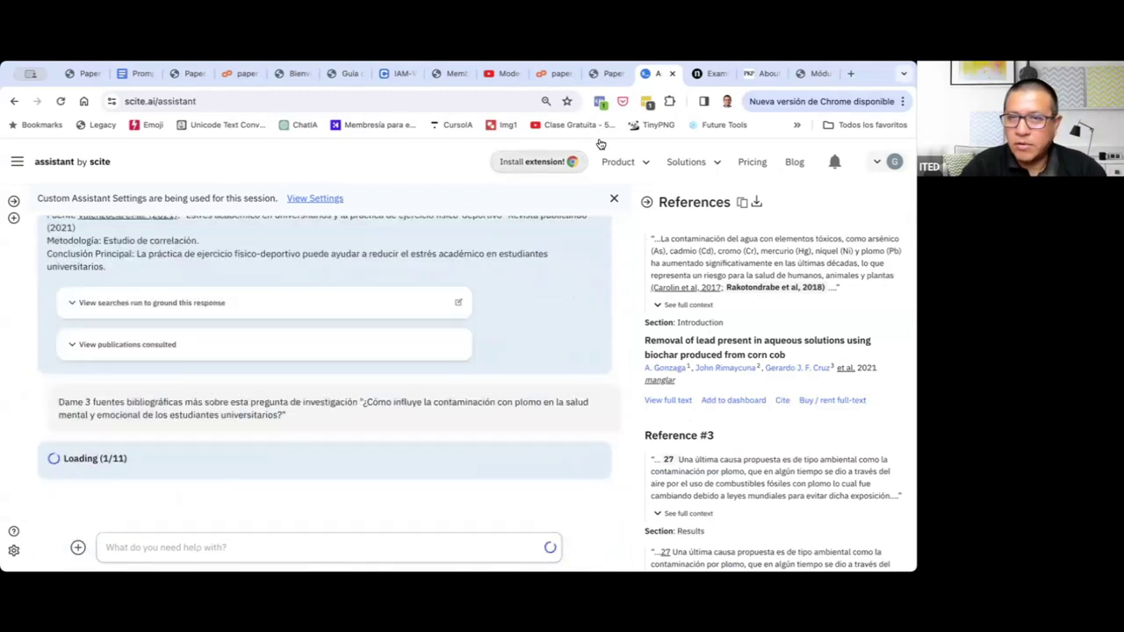
click(605, 73)
scroll(552, 395, down, 3)
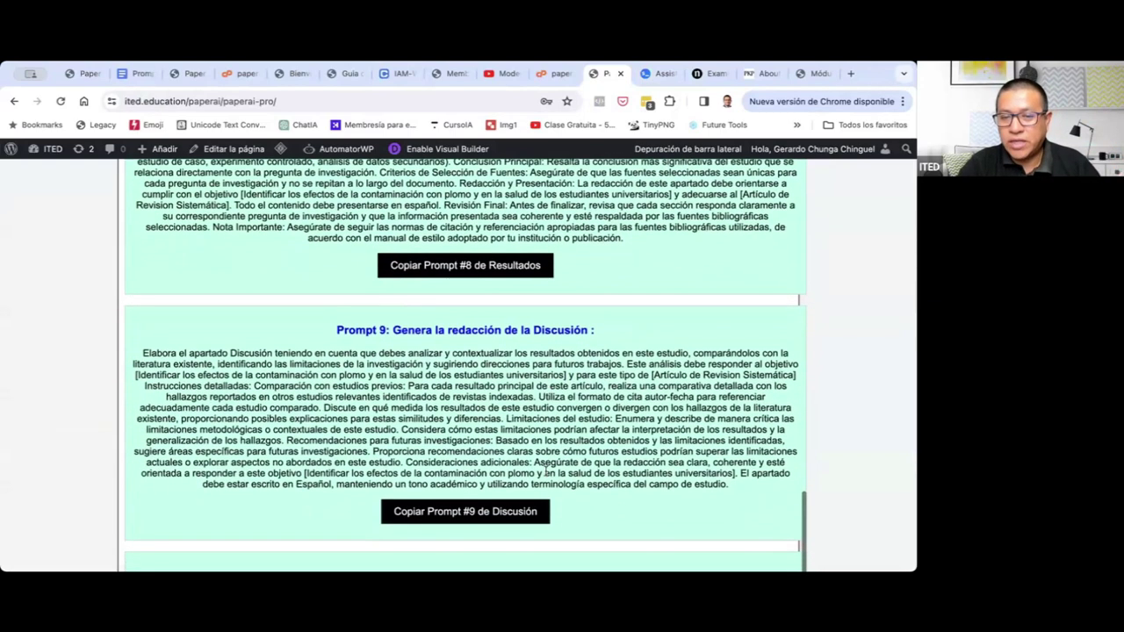
click(517, 510)
click(563, 200)
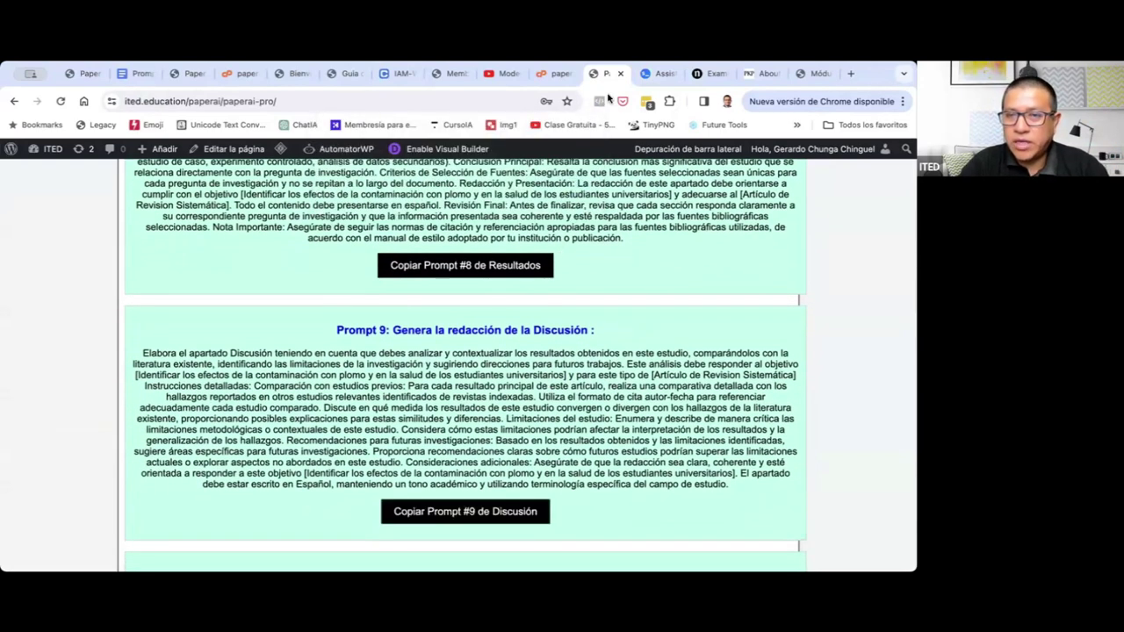
Return to the scite assistant and review the regenerated list of additional bibliographic sources.
click(657, 73)
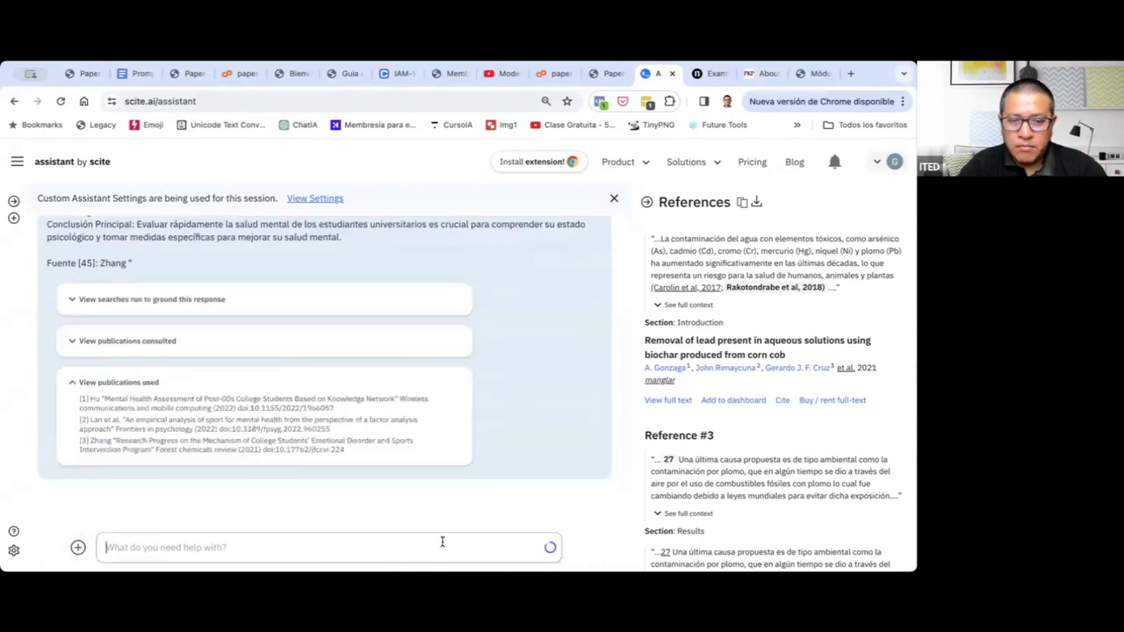
scroll(481, 430, up, 4)
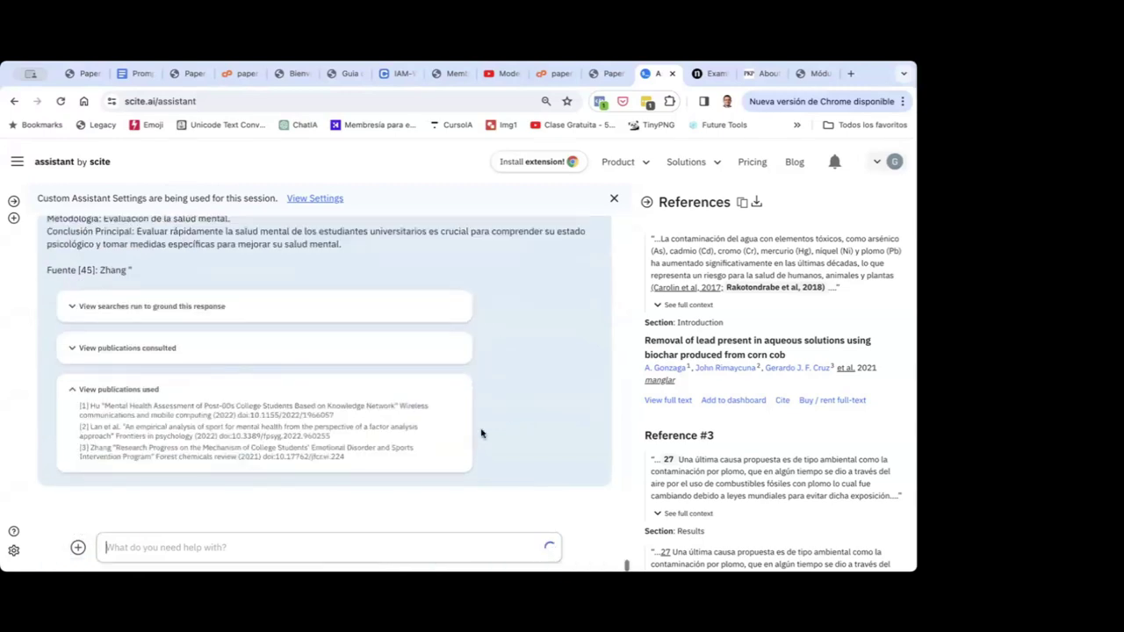
scroll(481, 429, up, 4)
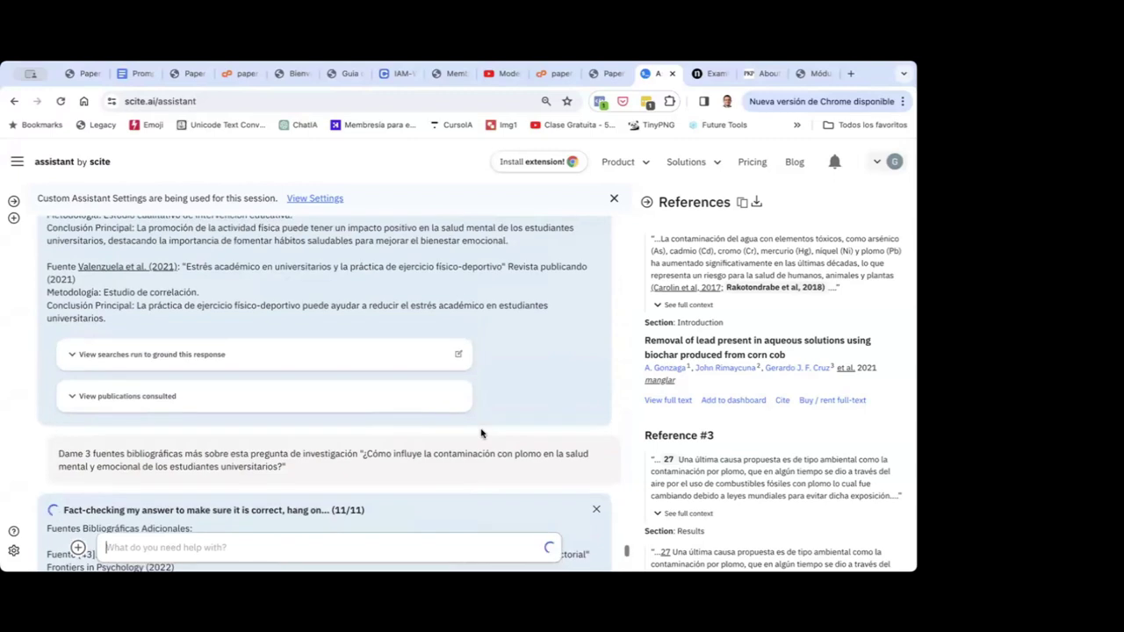
scroll(481, 432, down, 3)
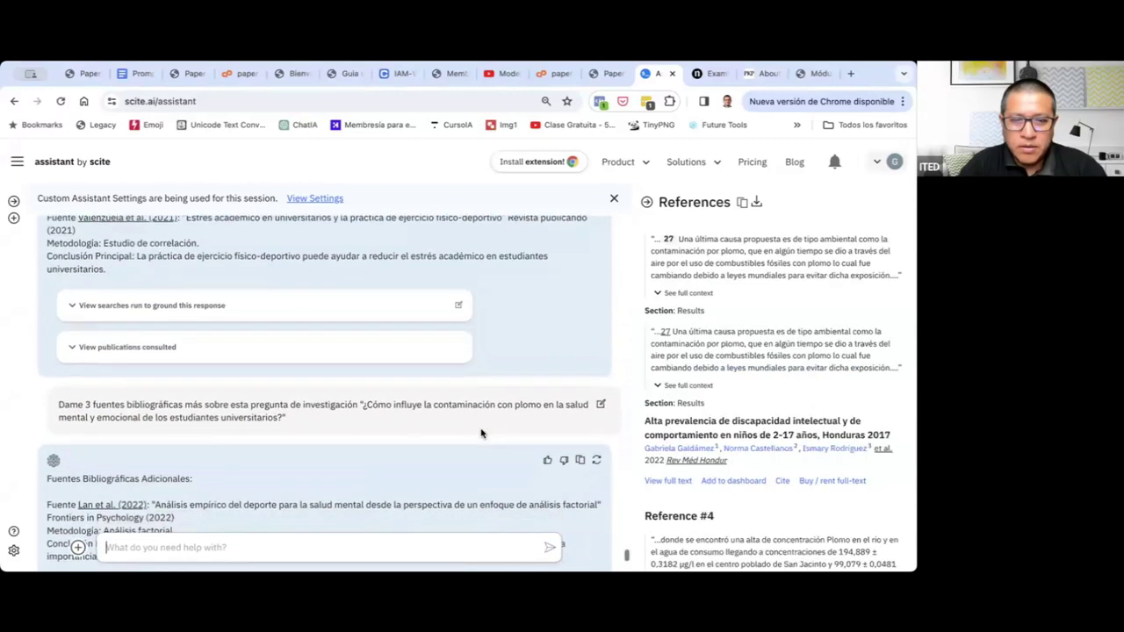
scroll(481, 430, down, 3)
scroll(481, 431, up, 3)
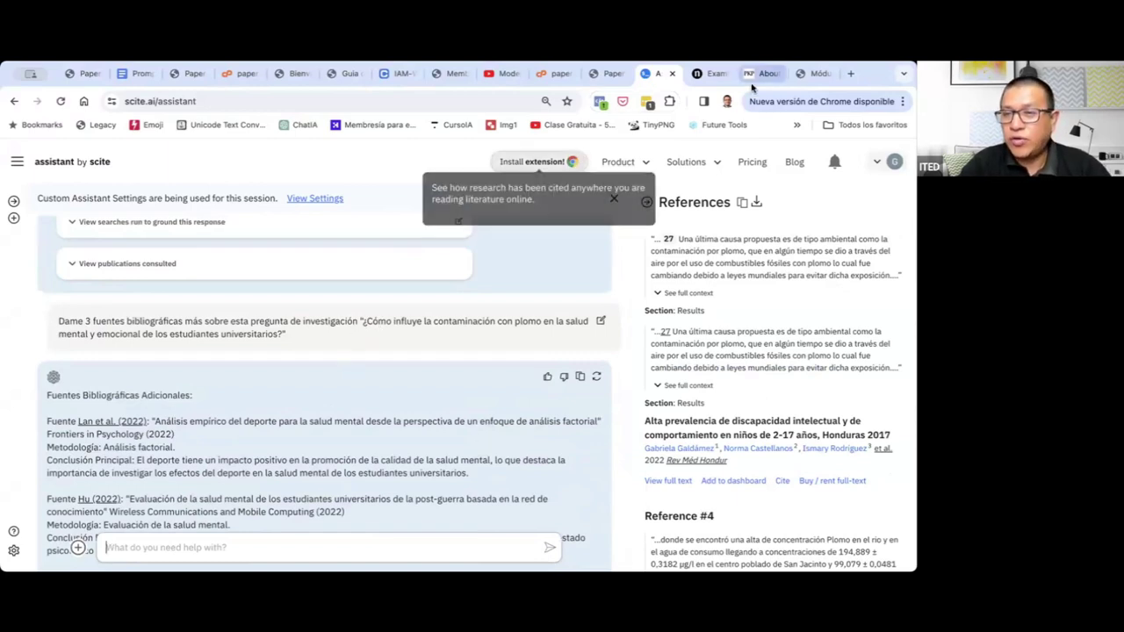
Open the Elicit website, elicit.org, in a new browser tab.
click(850, 74)
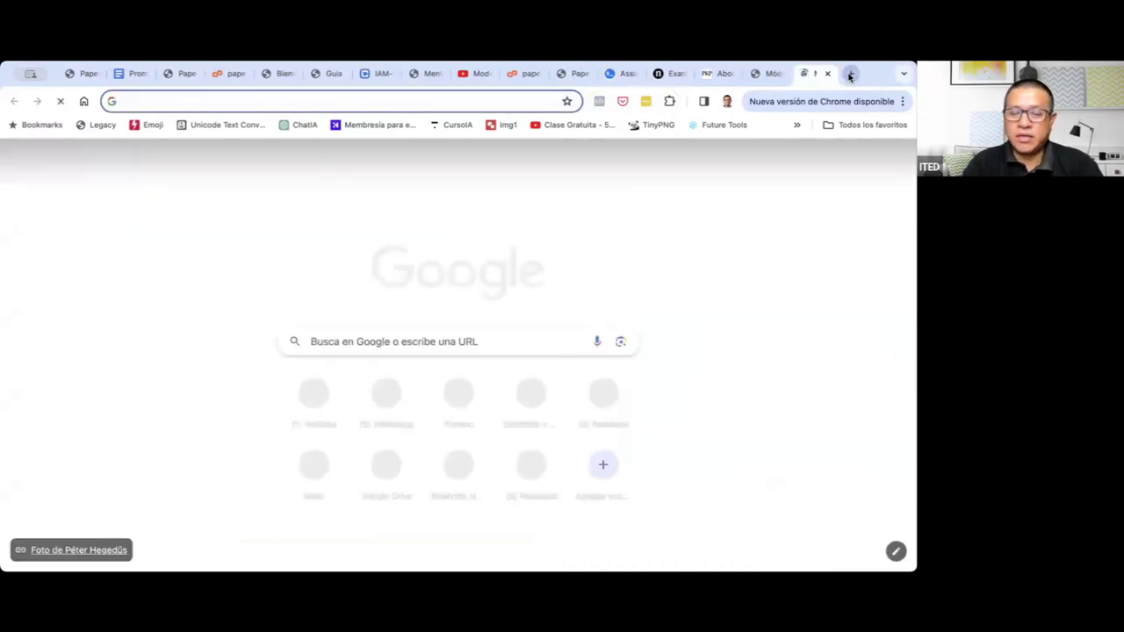
text(eilic)
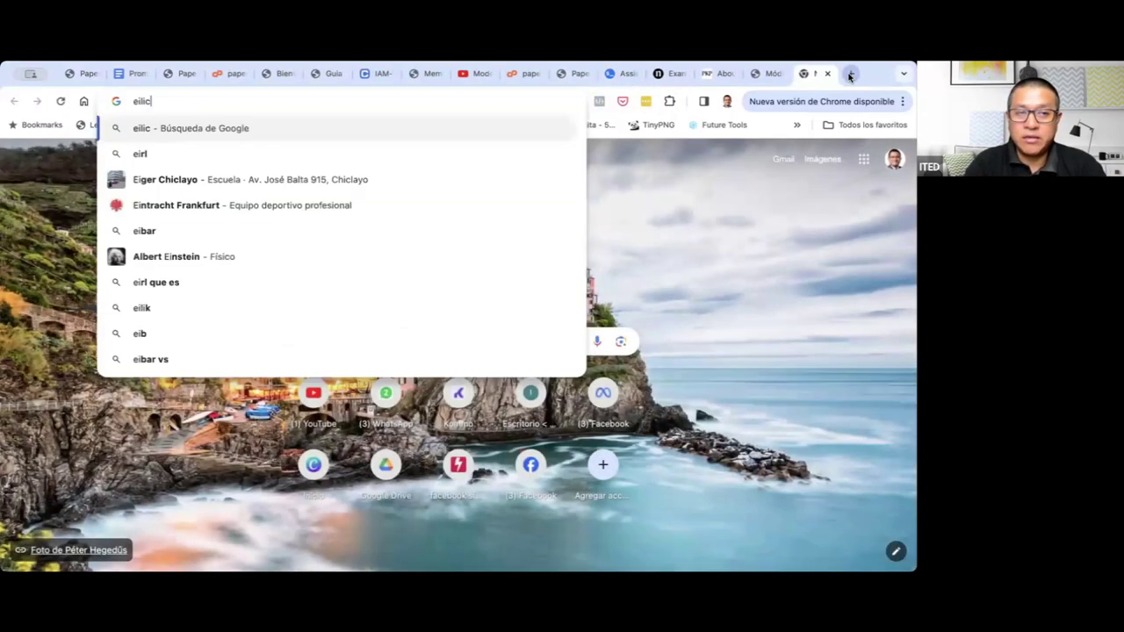
key(Return)
click(497, 103)
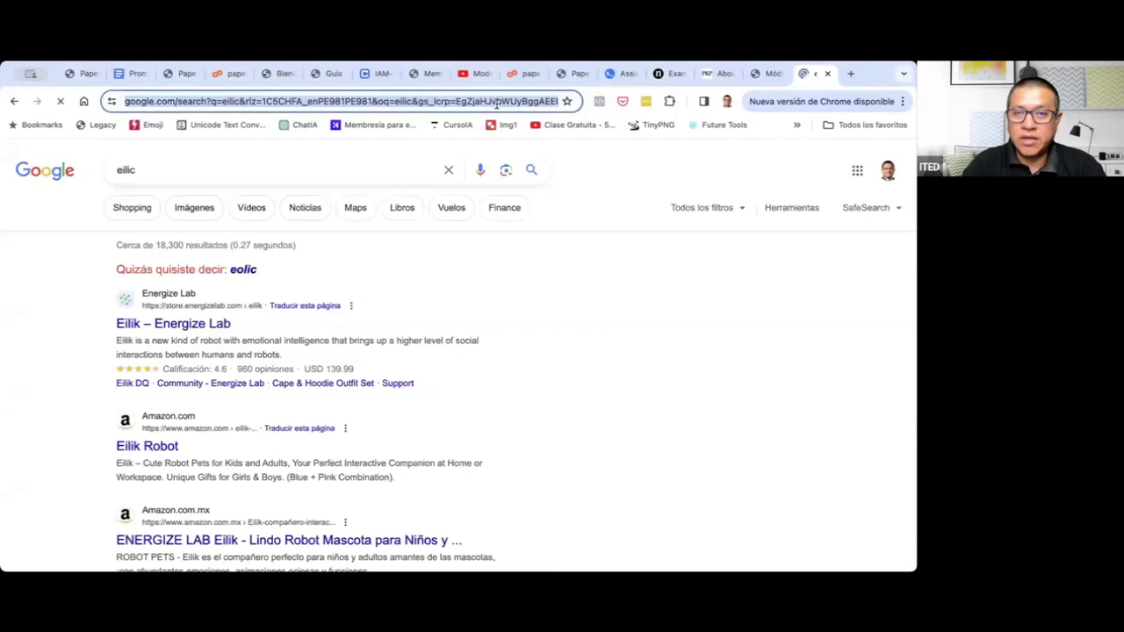
text(elicit)
key(Return)
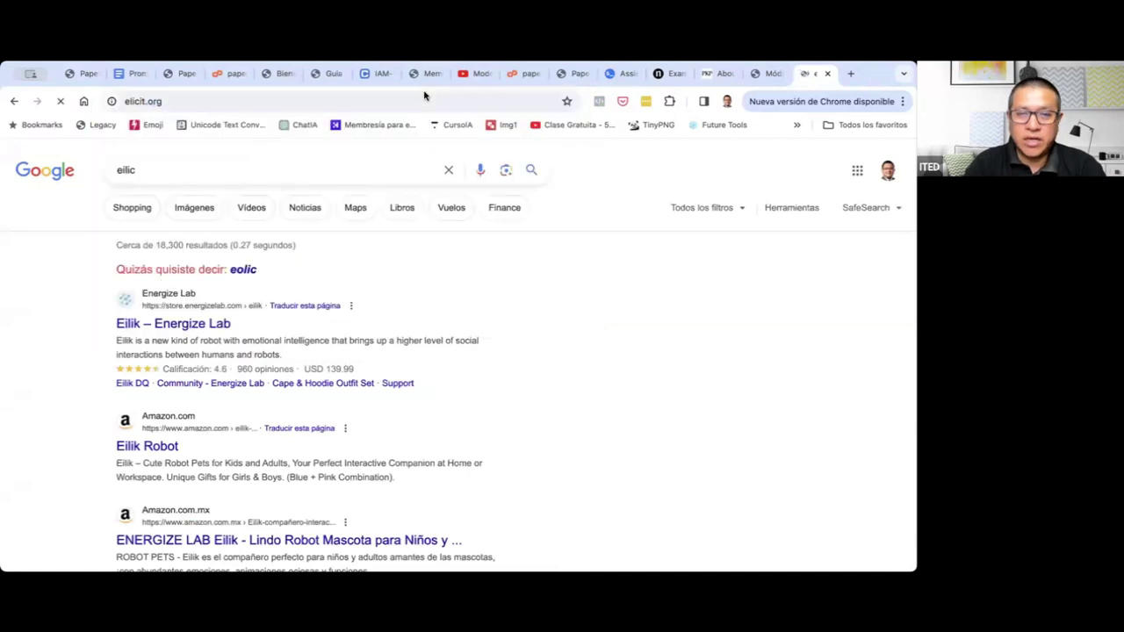
Open Módulo 3 of the ITED workshop course and look through its lessons on complementary AI tools.
click(767, 75)
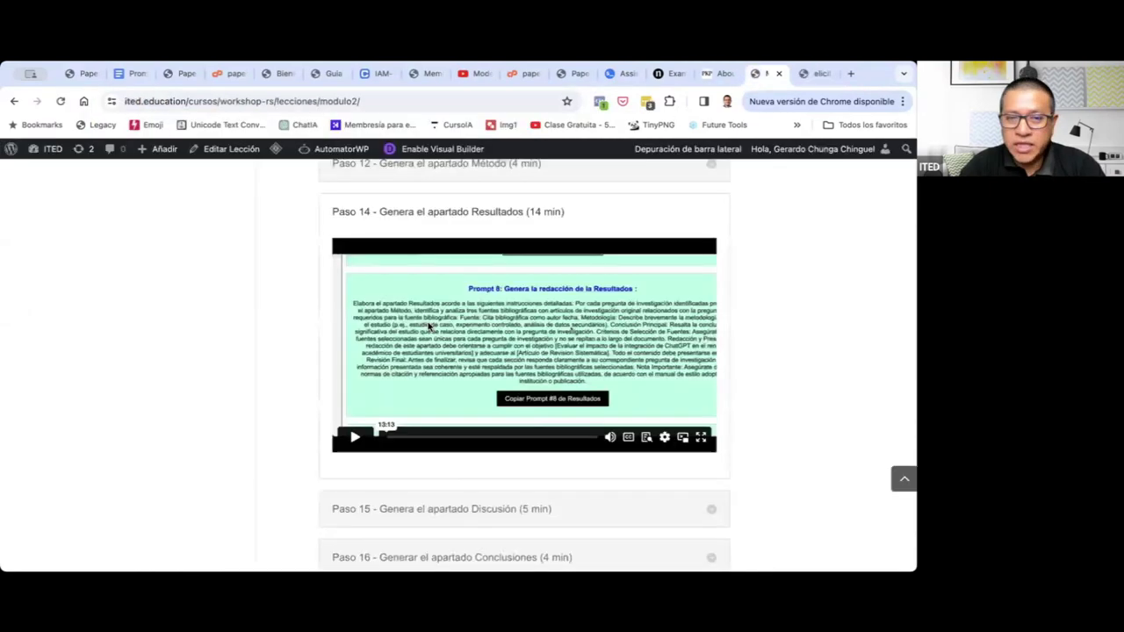
scroll(427, 326, up, 10)
scroll(428, 326, up, 3)
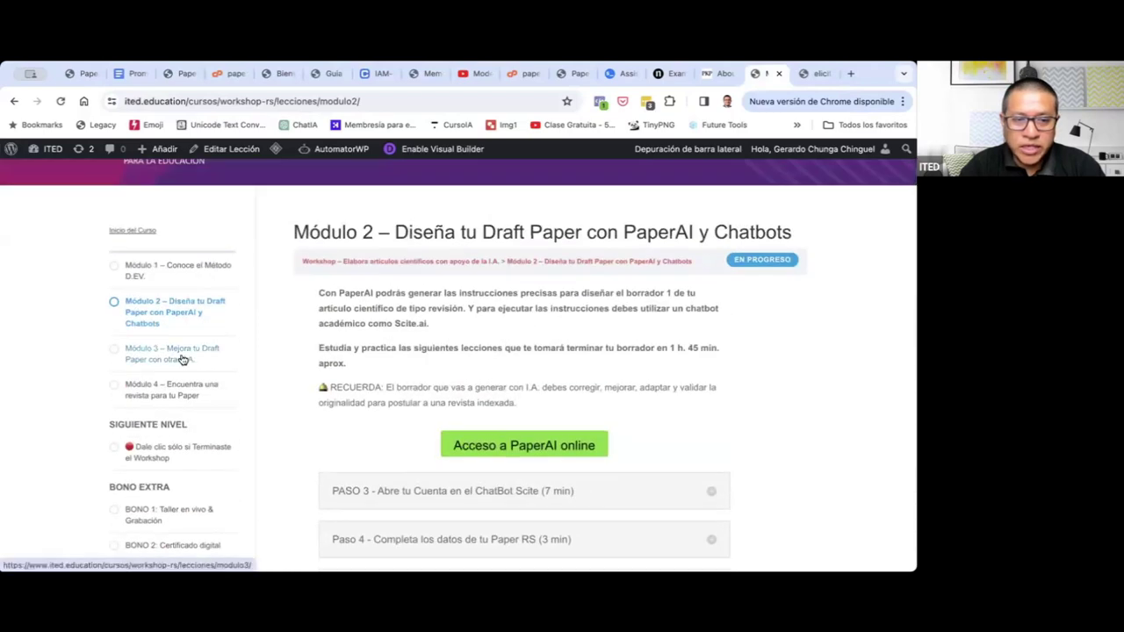
click(181, 359)
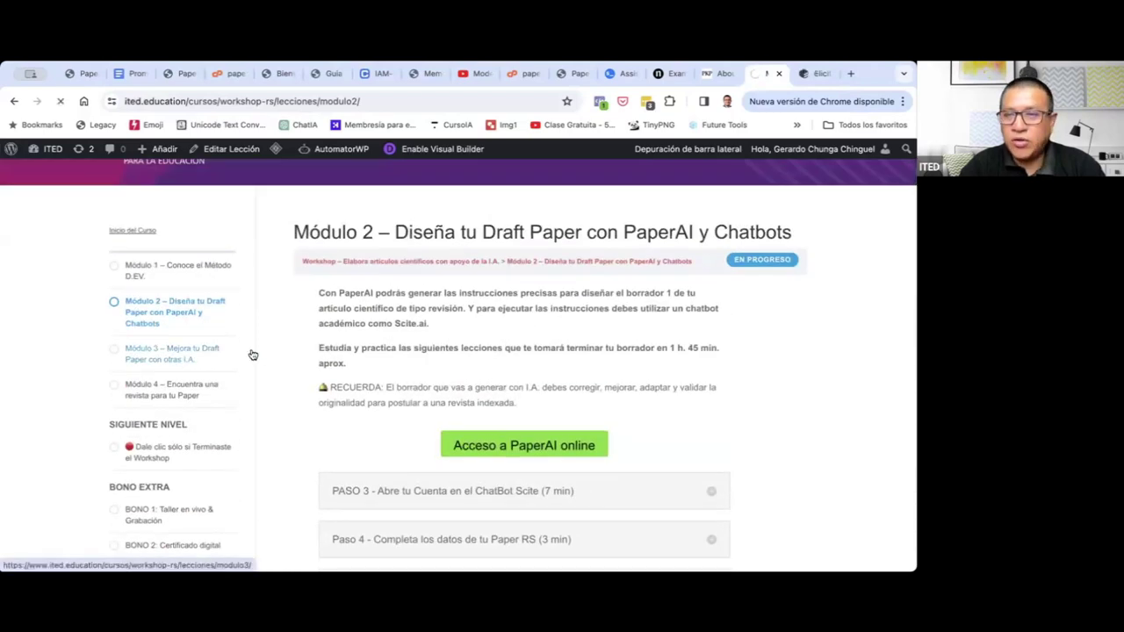
scroll(409, 391, down, 10)
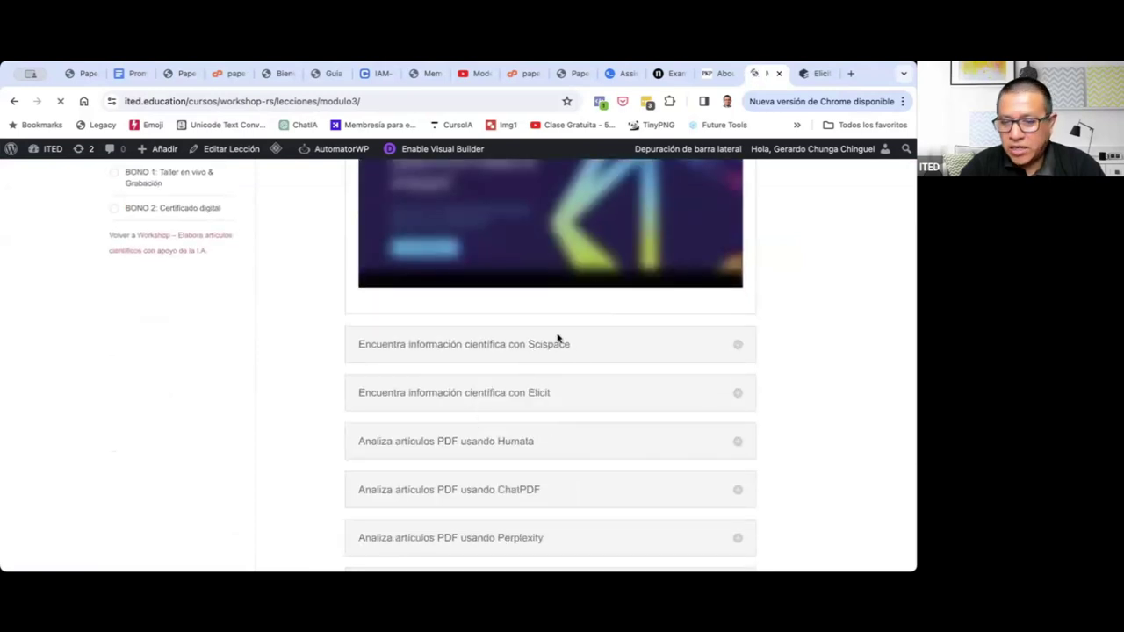
click(815, 73)
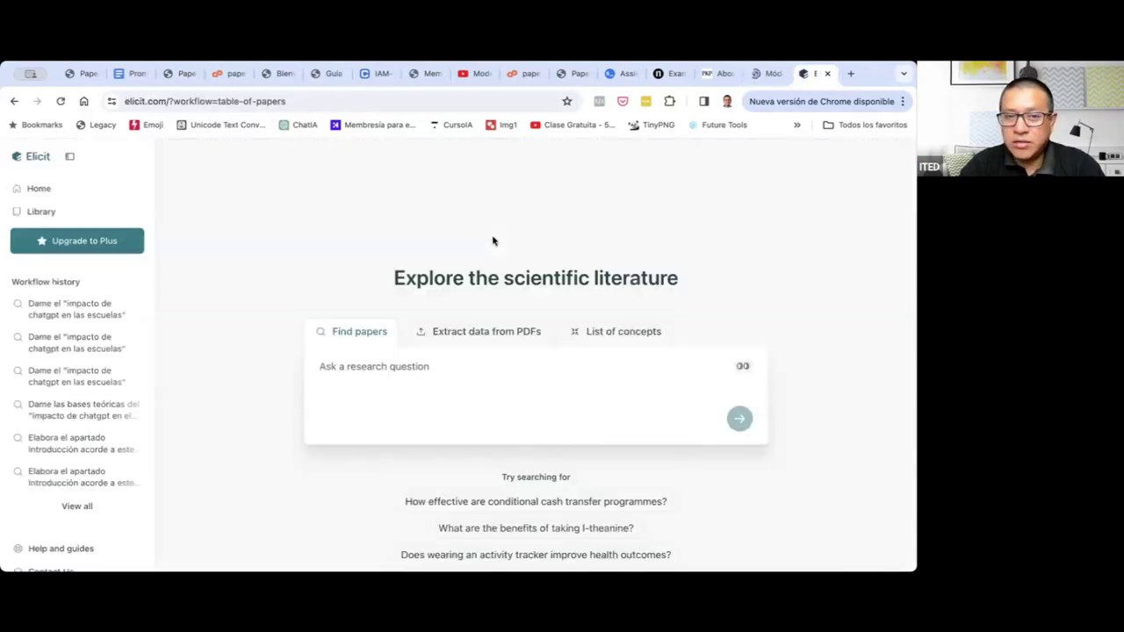
click(427, 394)
key(ctrl+v)
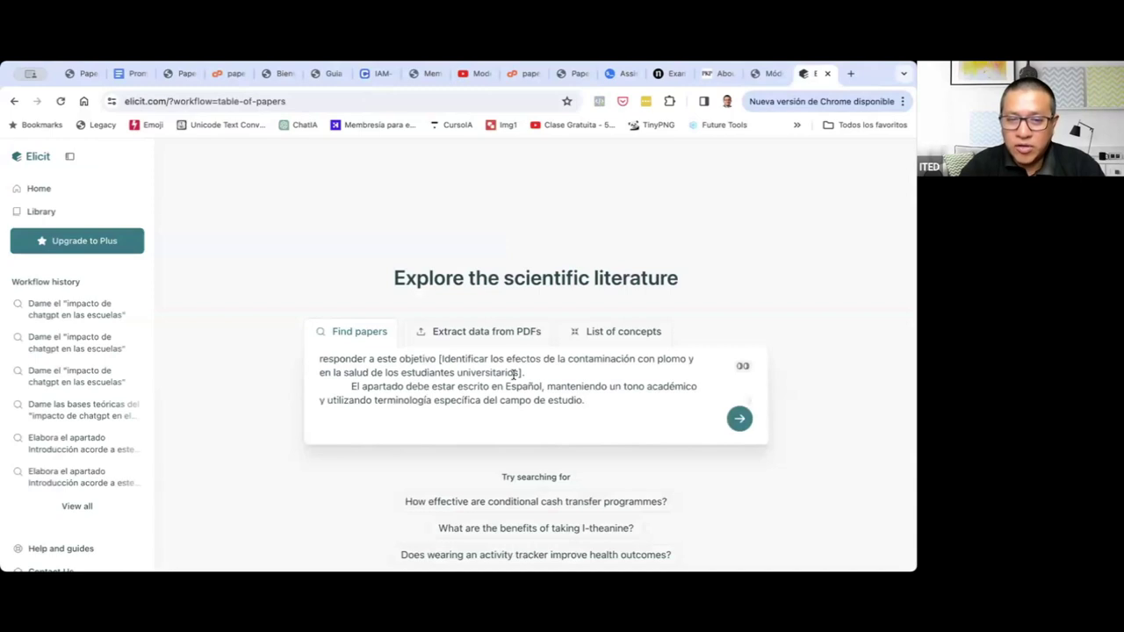
scroll(514, 375, up, 5)
key(ctrl+a)
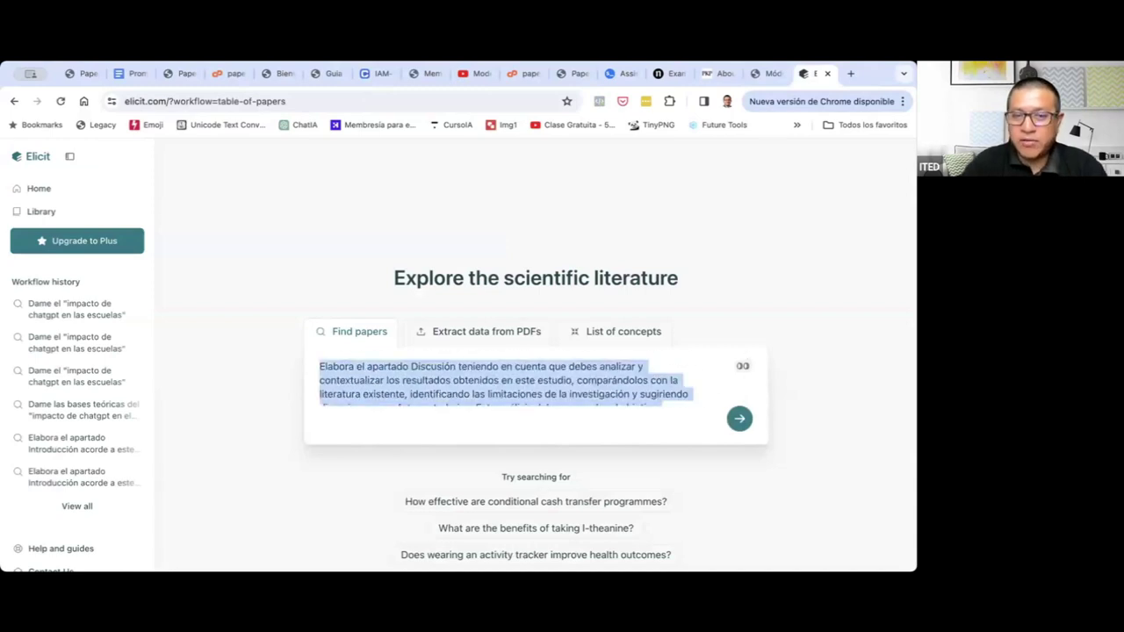
key(BackSpace)
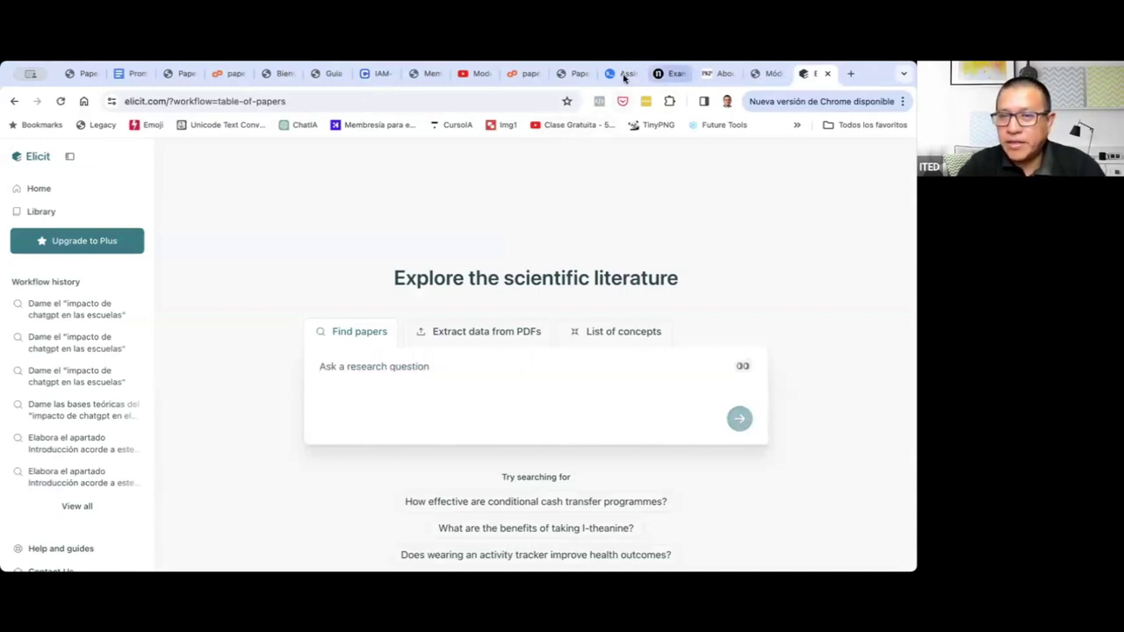
Copy the request for 3 more bibliographic sources from the scite assistant and paste it as Elicit's research question.
click(625, 74)
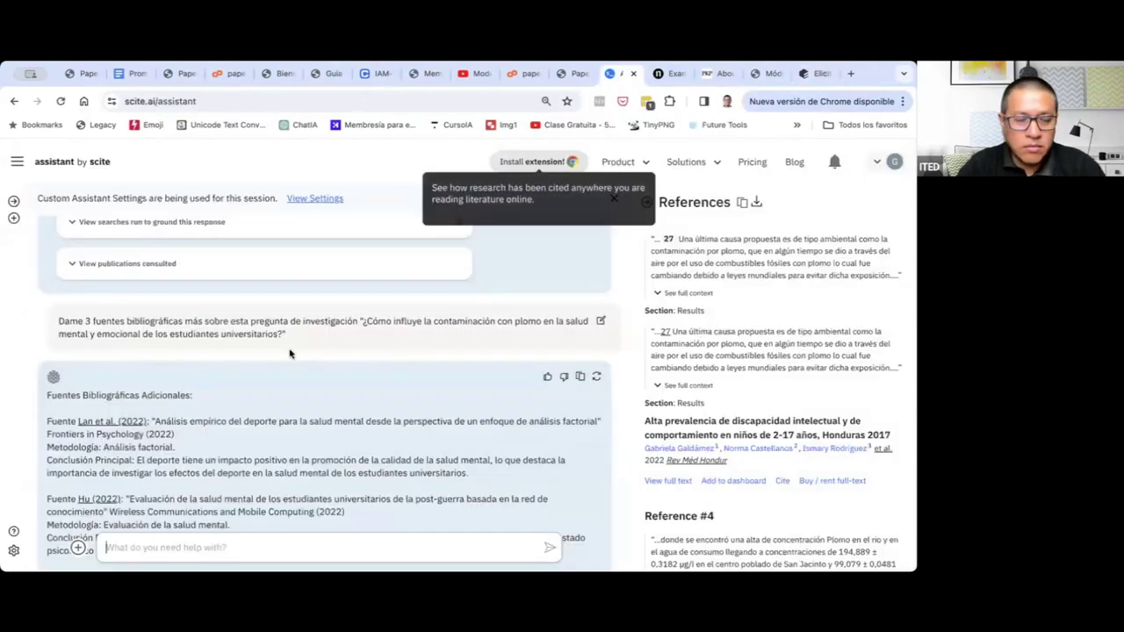
triple_click(261, 326)
key(ctrl+c)
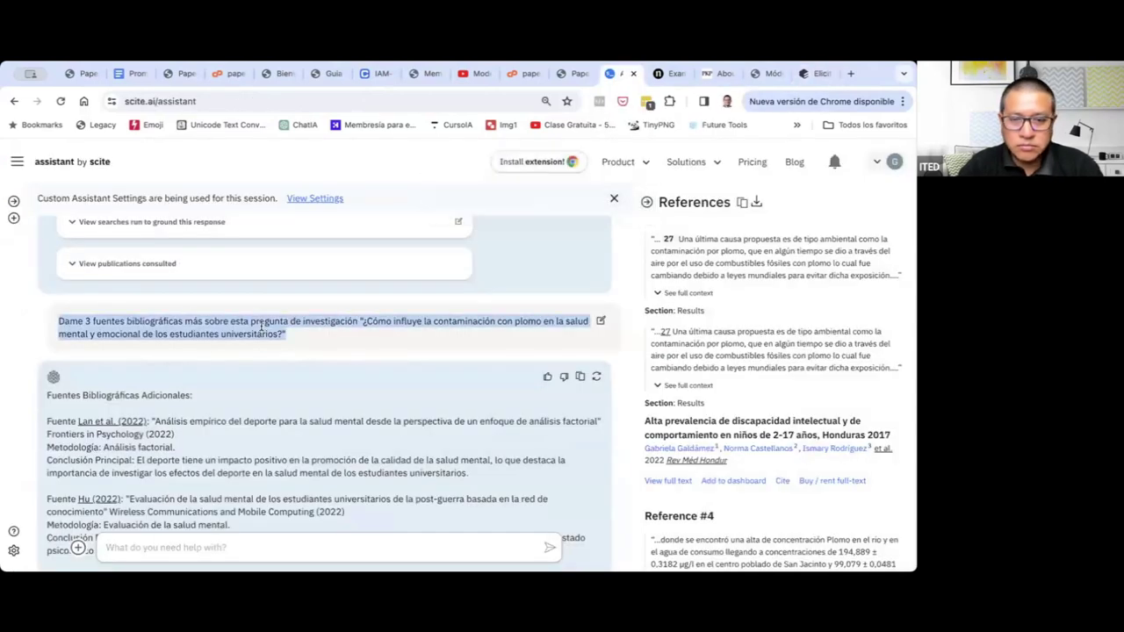
click(822, 74)
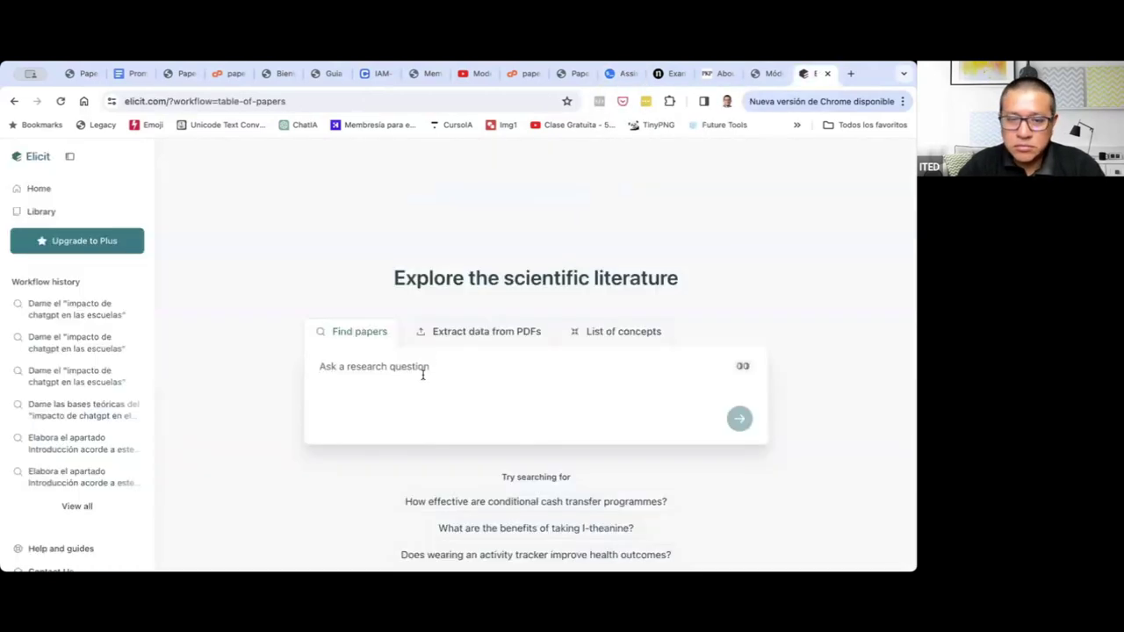
key(ctrl+v)
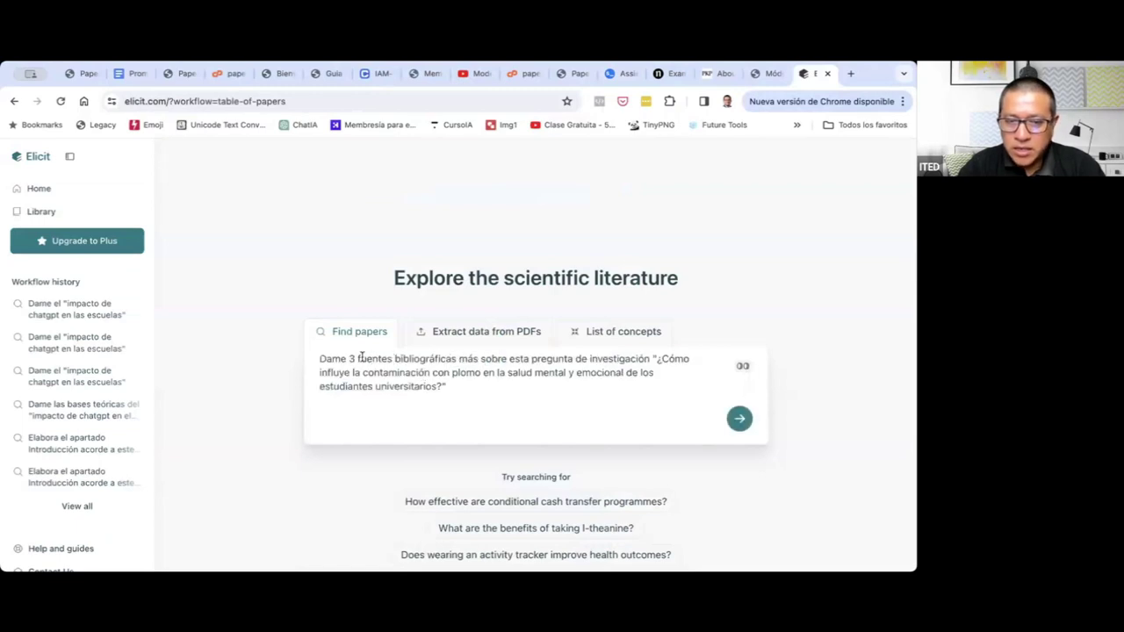
Remove the number of sources and the word "más" from the Elicit question and run the paper search.
drag(320, 360, 359, 363)
key(BackSpace)
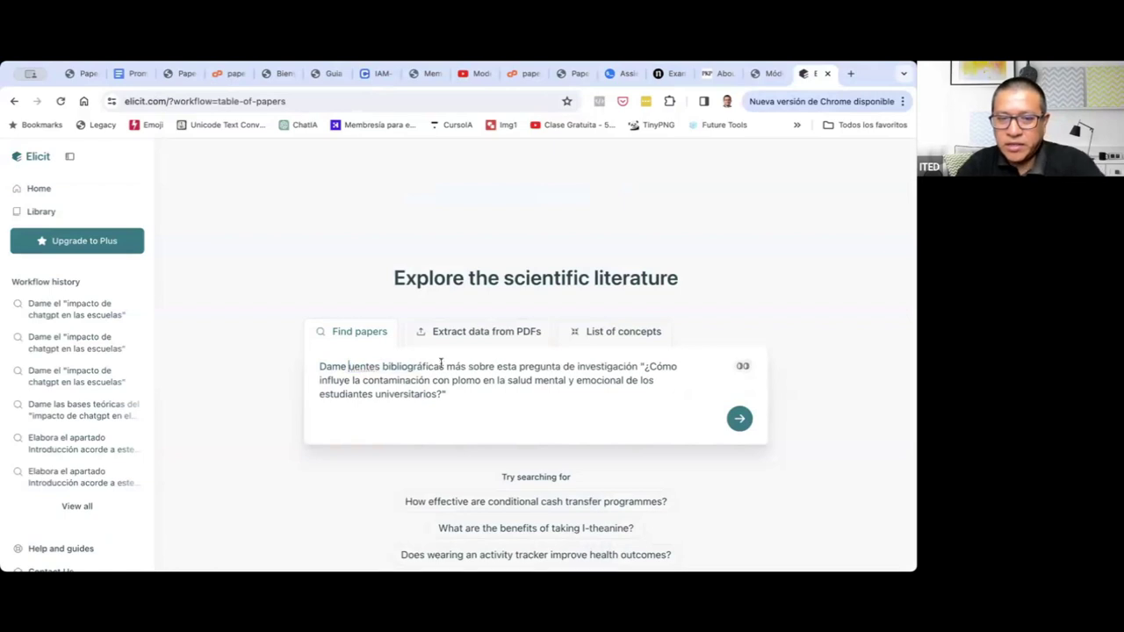
double_click(456, 366)
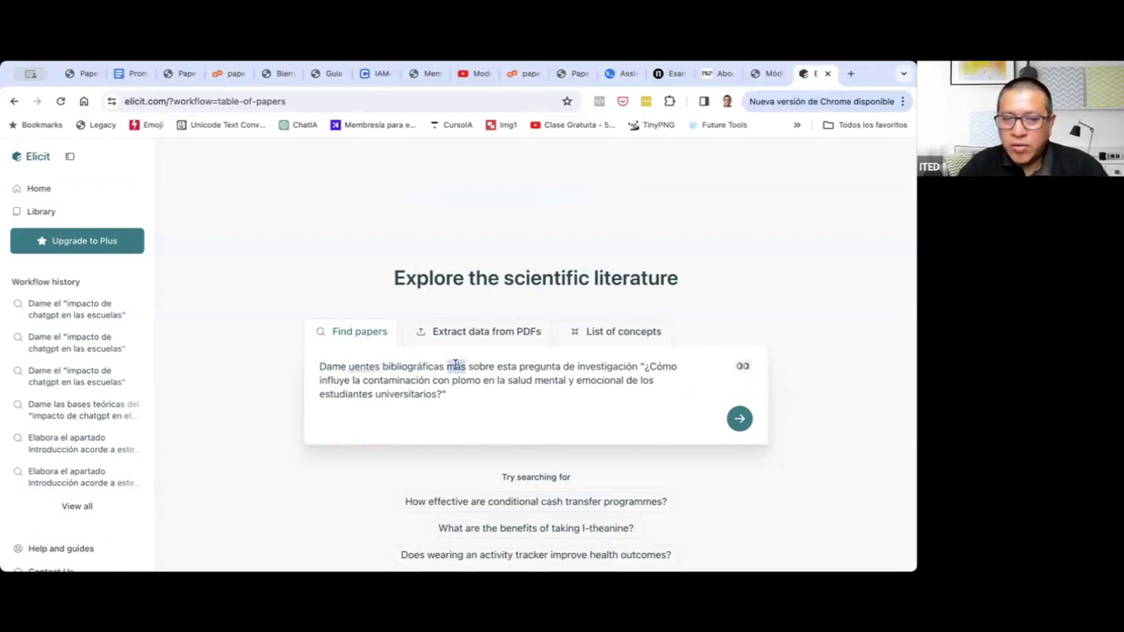
key(BackSpace)
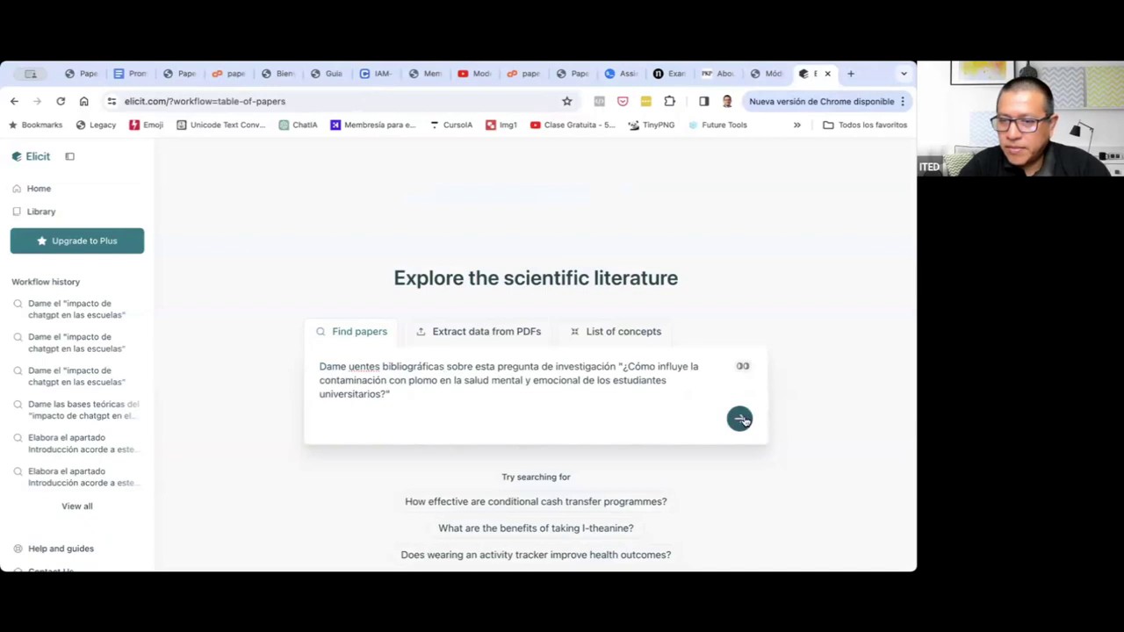
click(740, 420)
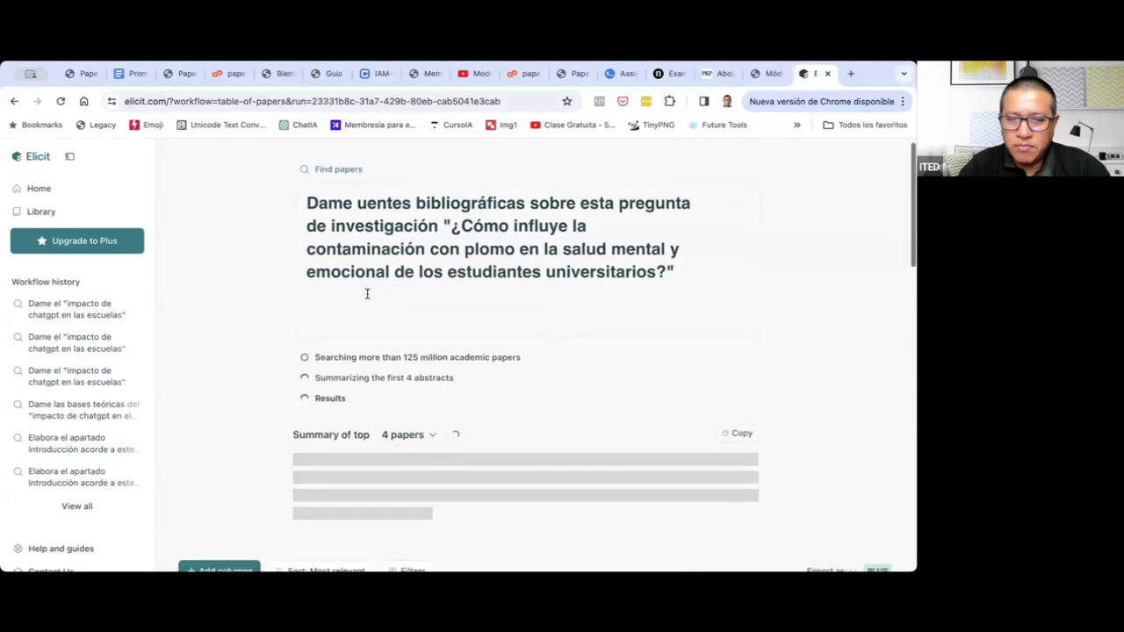
Examine Elicit's summary of the top papers and the table of papers with their abstract summaries.
scroll(367, 294, down, 3)
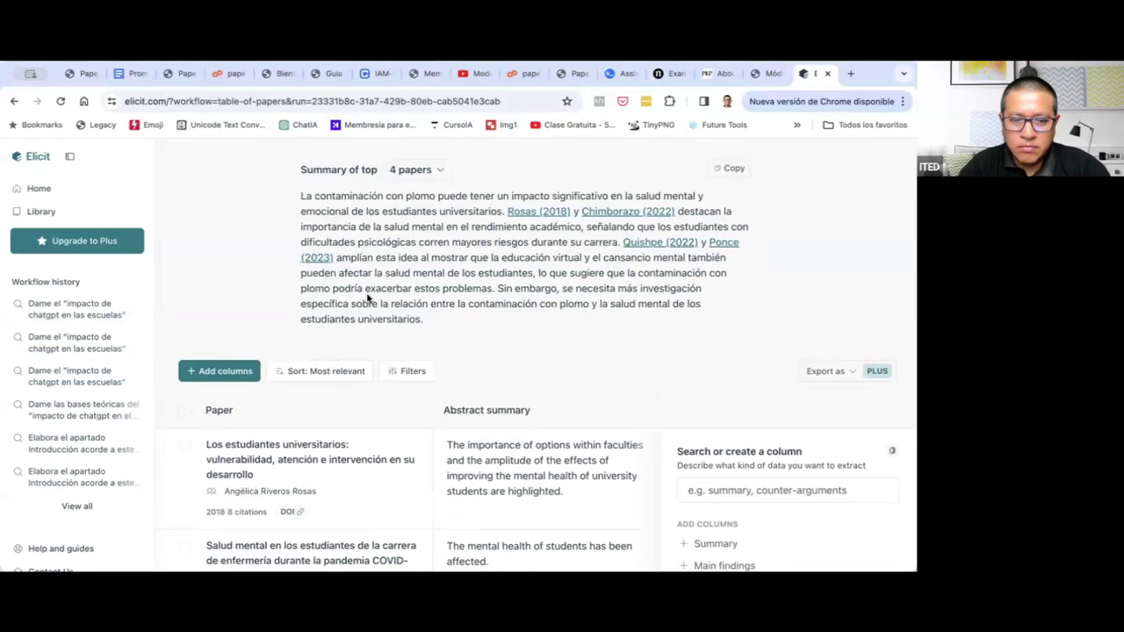
scroll(367, 298, down, 1)
scroll(367, 298, down, 3)
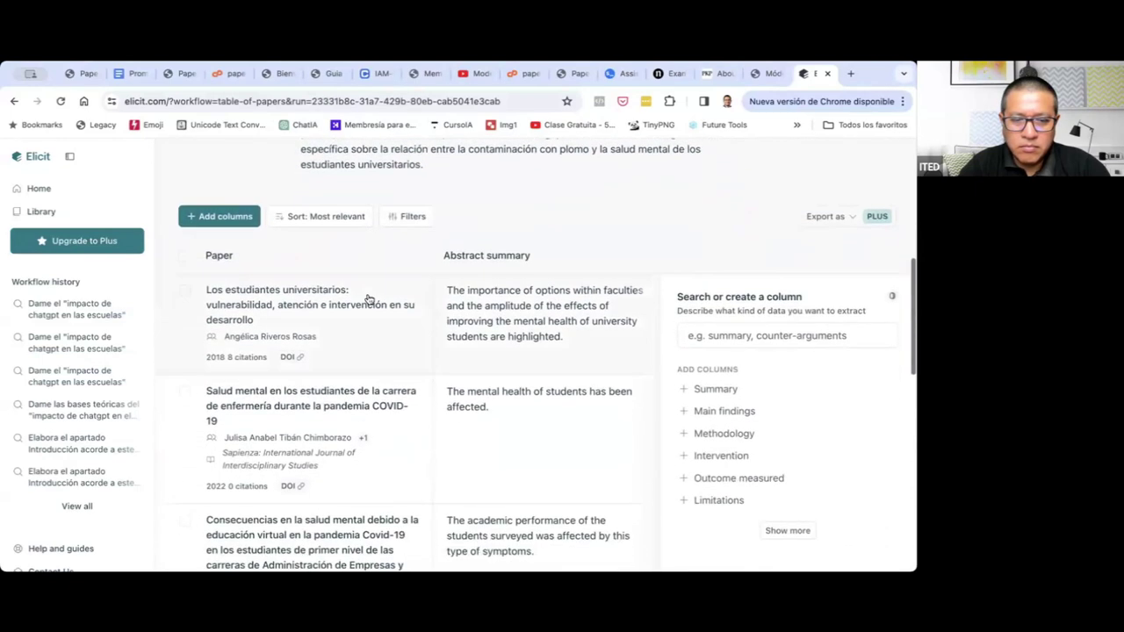
scroll(369, 299, down, 2)
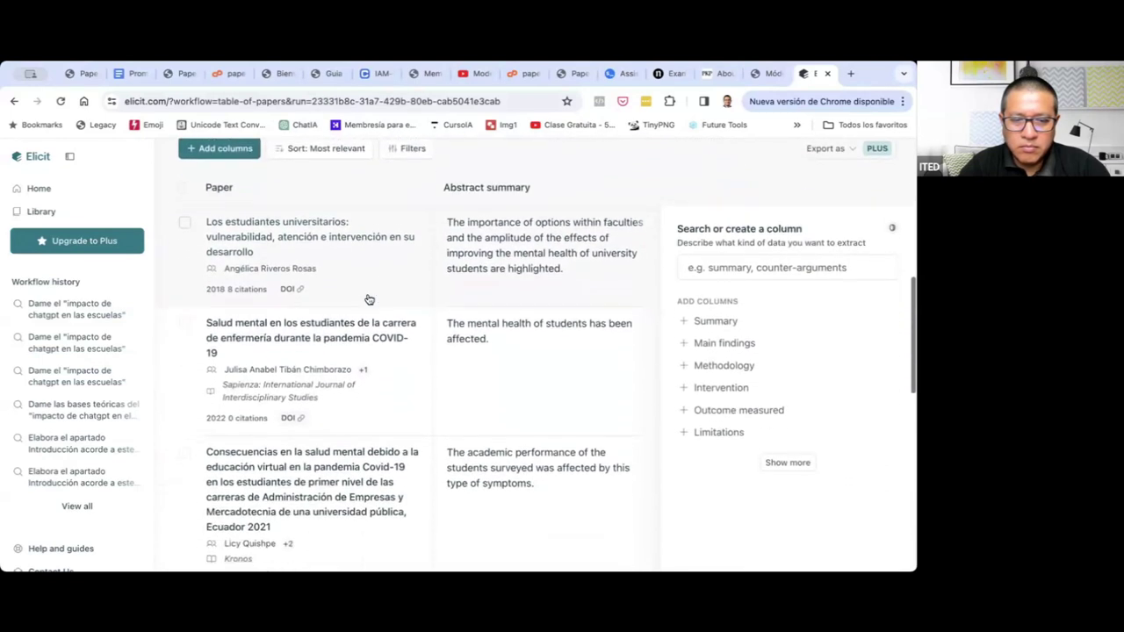
scroll(368, 299, up, 2)
scroll(369, 300, up, 6)
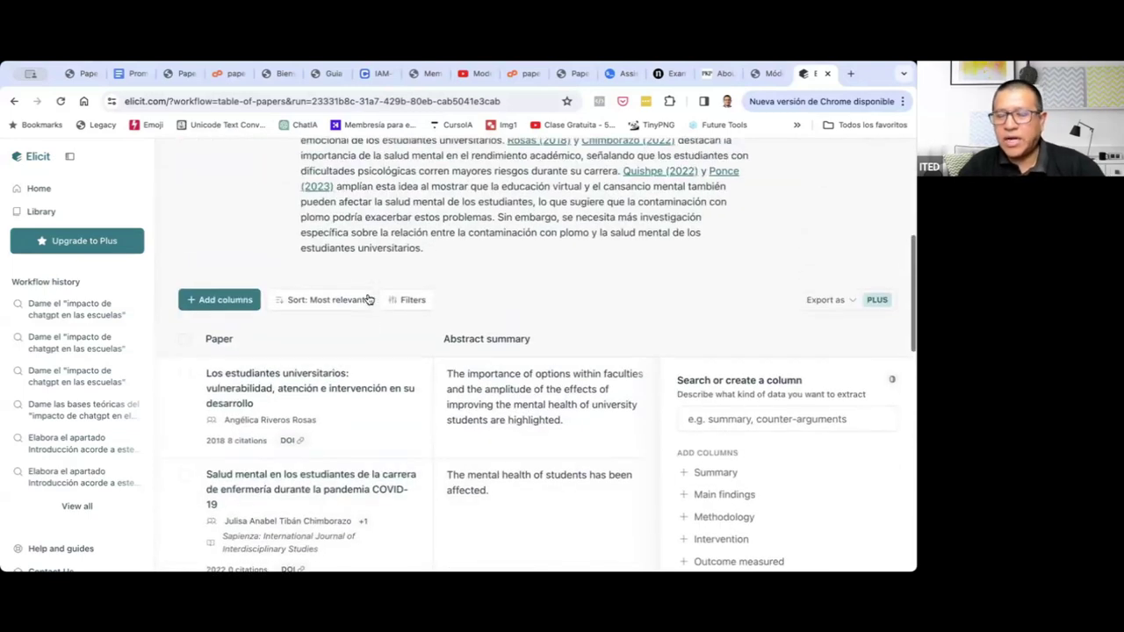
scroll(366, 299, down, 1)
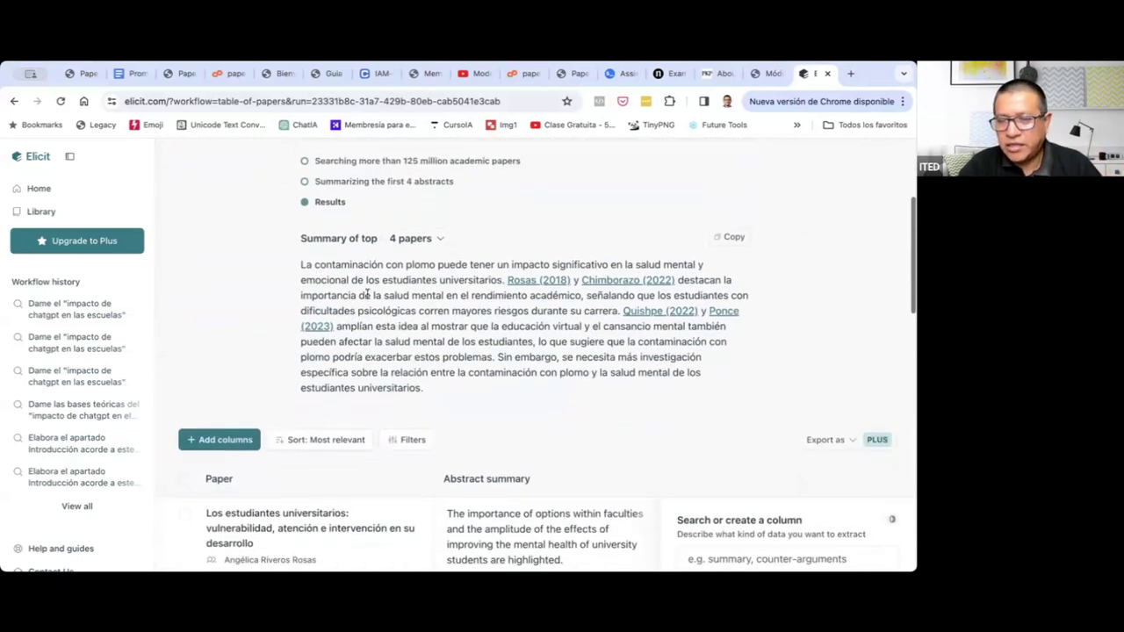
Check the end of the additional sources in scite and copy Prompt 9 for the Discusión from the PaperAI page.
click(622, 73)
scroll(406, 422, down, 1)
scroll(406, 422, down, 5)
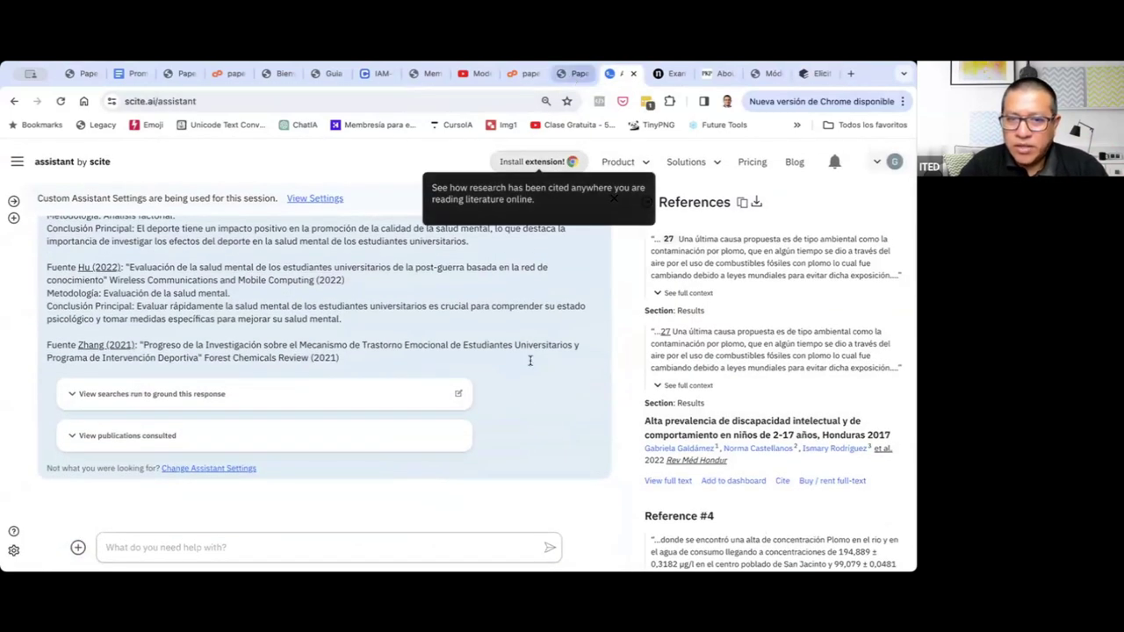
key(ctrl+shift+Tab)
scroll(510, 474, up, 3)
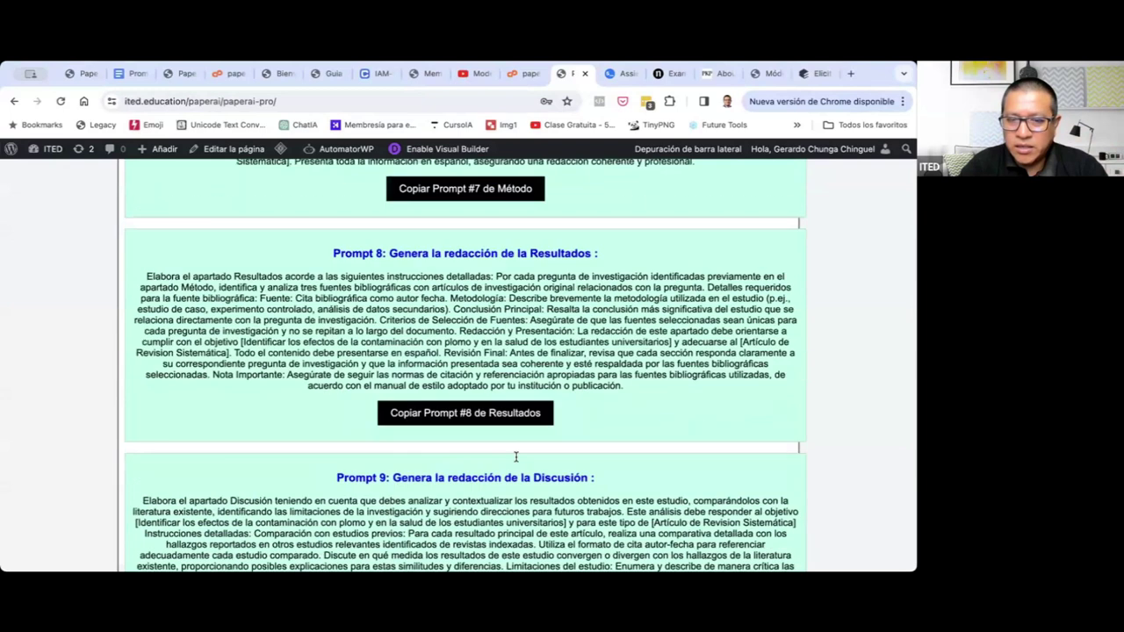
scroll(515, 457, down, 3)
click(501, 459)
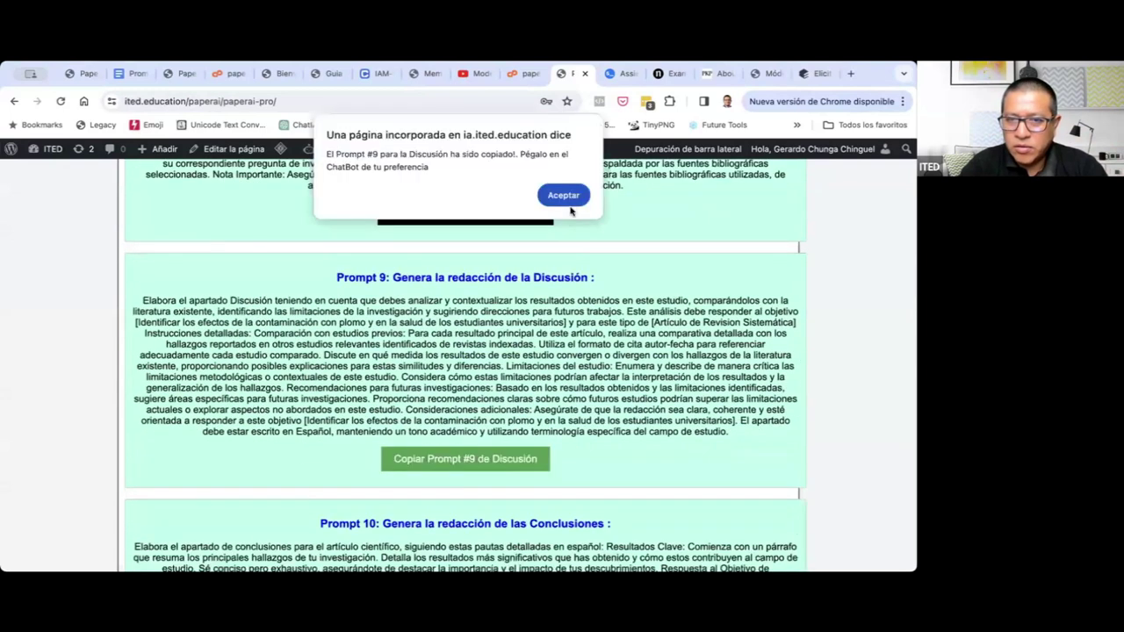
click(571, 197)
Submit the copied Prompt 9 to the scite assistant and review the generated Discusión section.
click(615, 74)
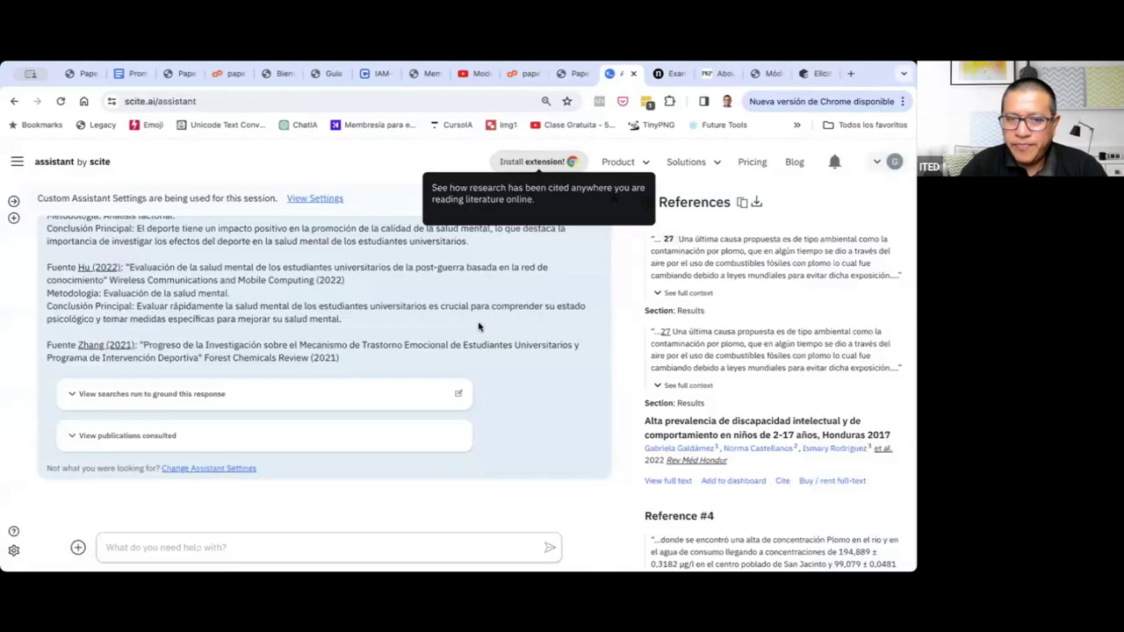
click(443, 540)
key(ctrl+v)
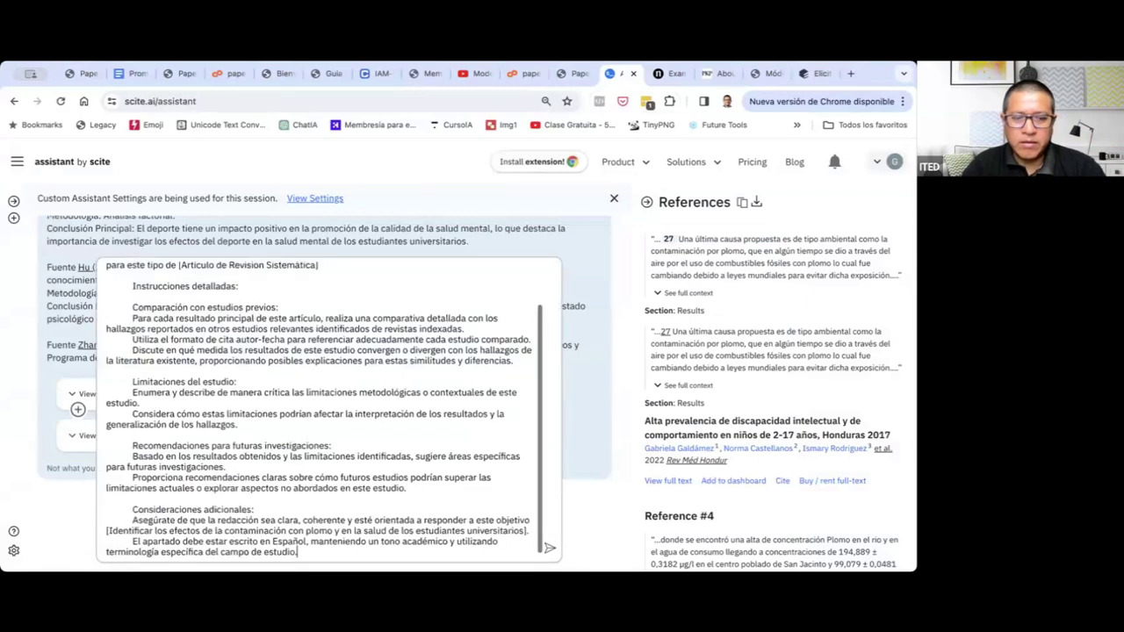
key(Return)
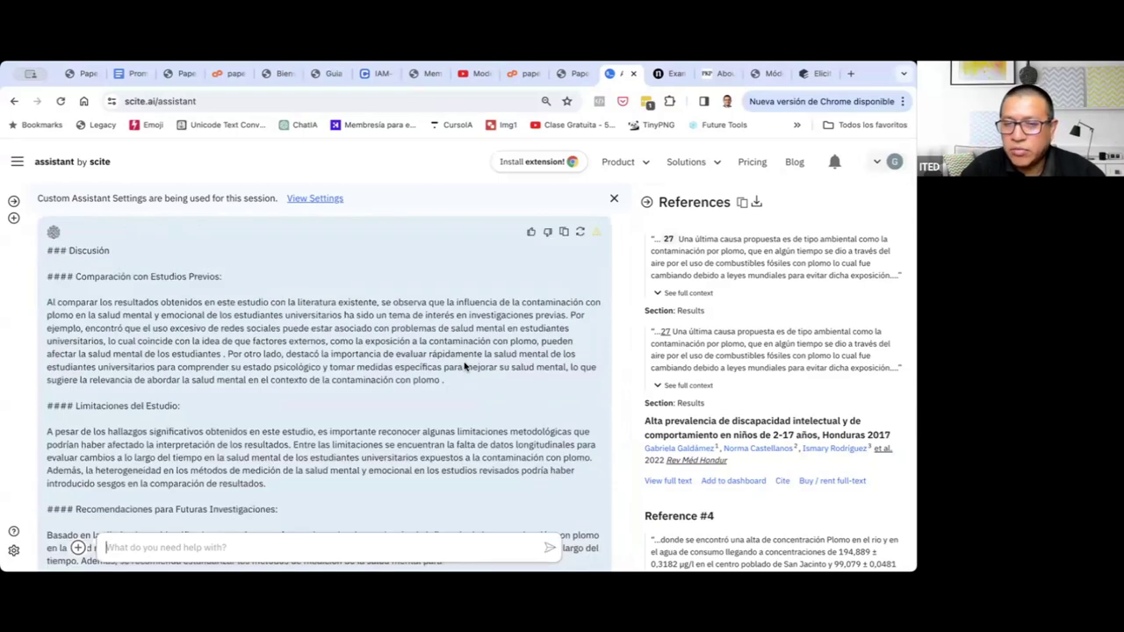
scroll(465, 367, down, 2)
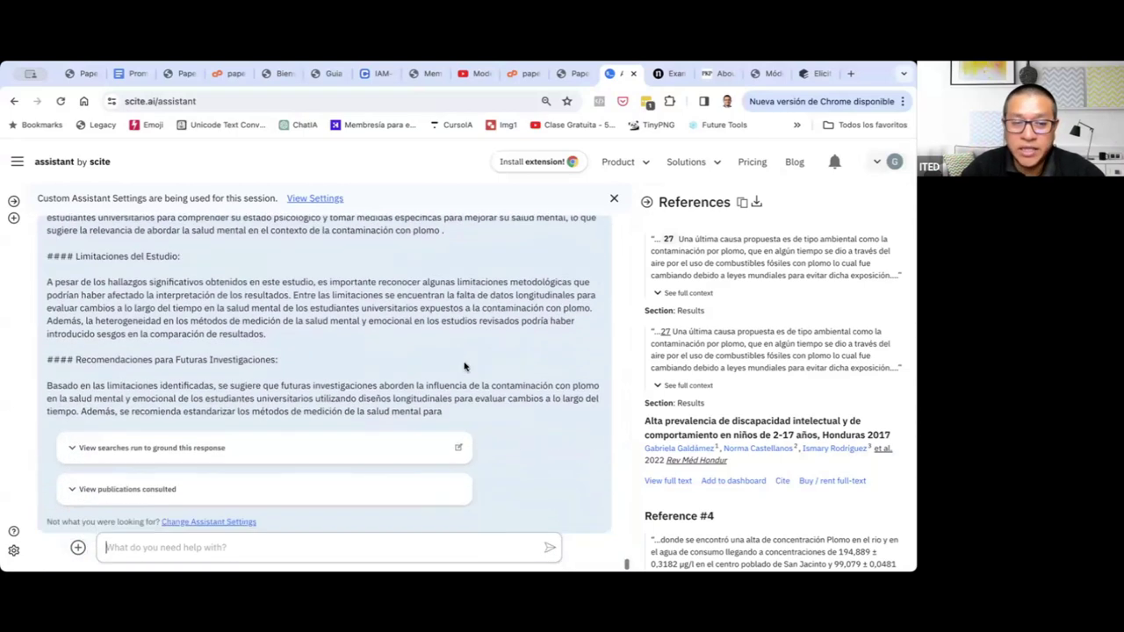
scroll(465, 367, up, 15)
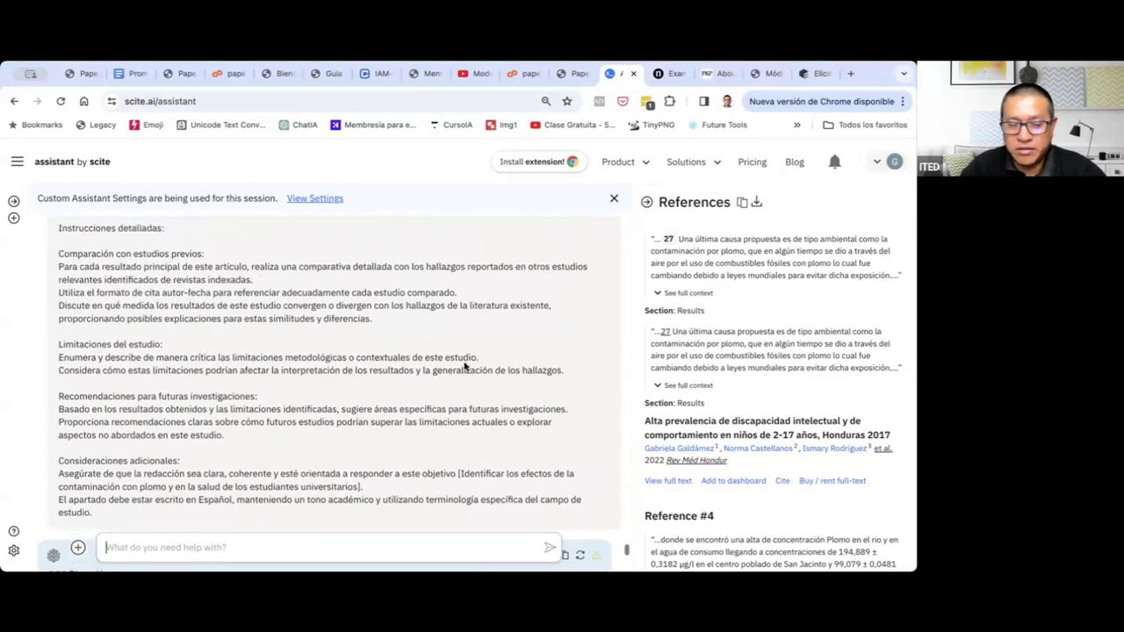
Copy Prompt 10 for the Conclusiones from the PaperAI page and dismiss the copy notice.
click(571, 73)
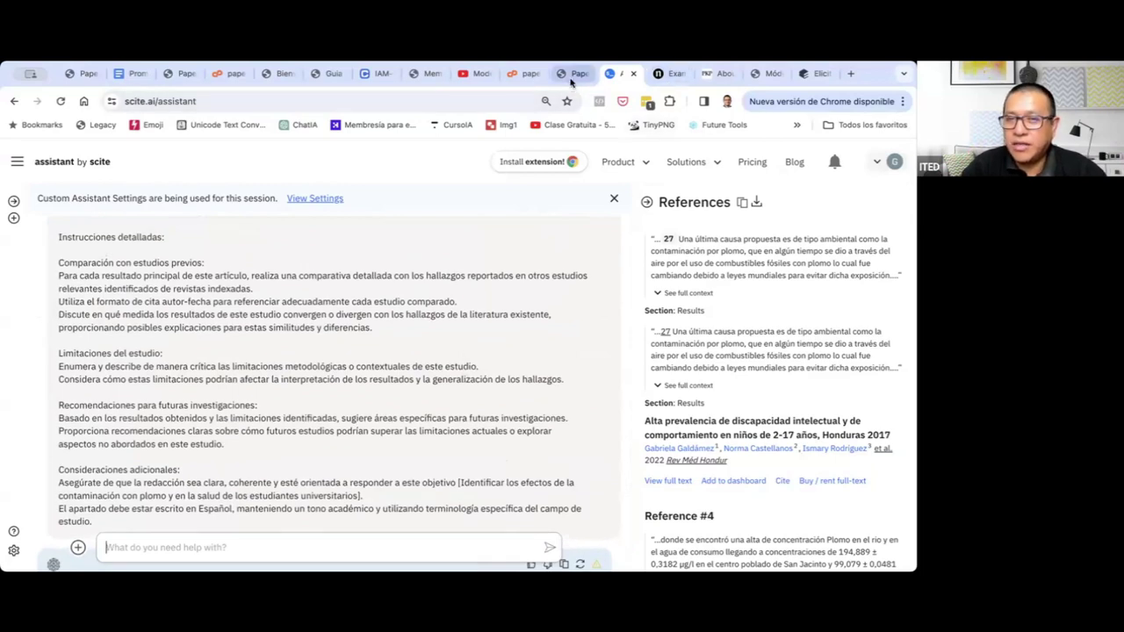
scroll(580, 399, down, 4)
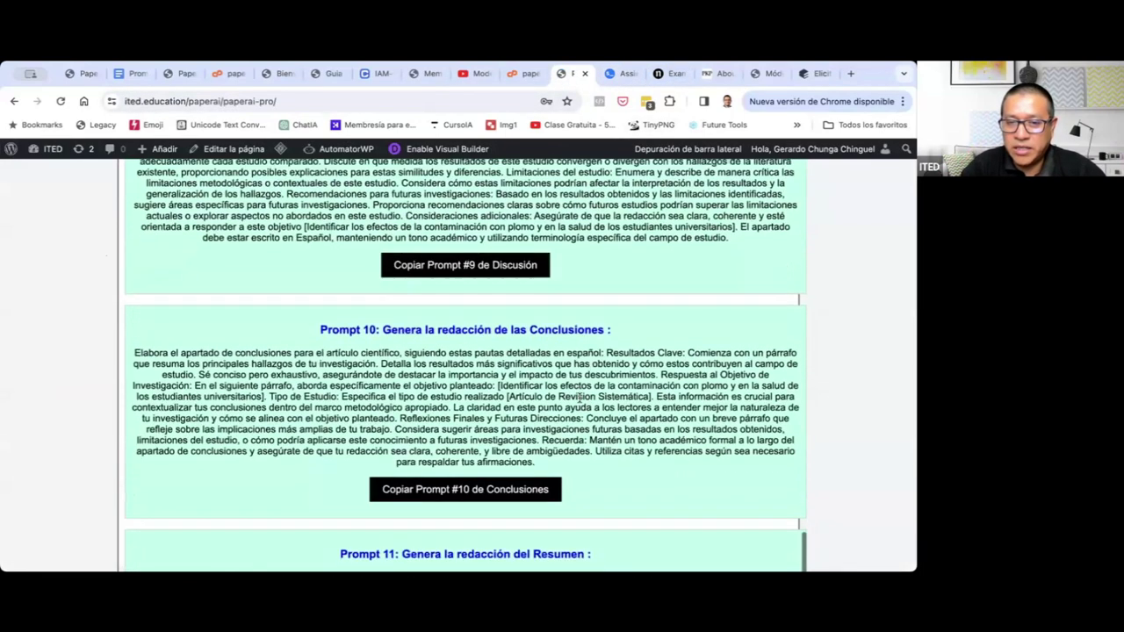
click(516, 492)
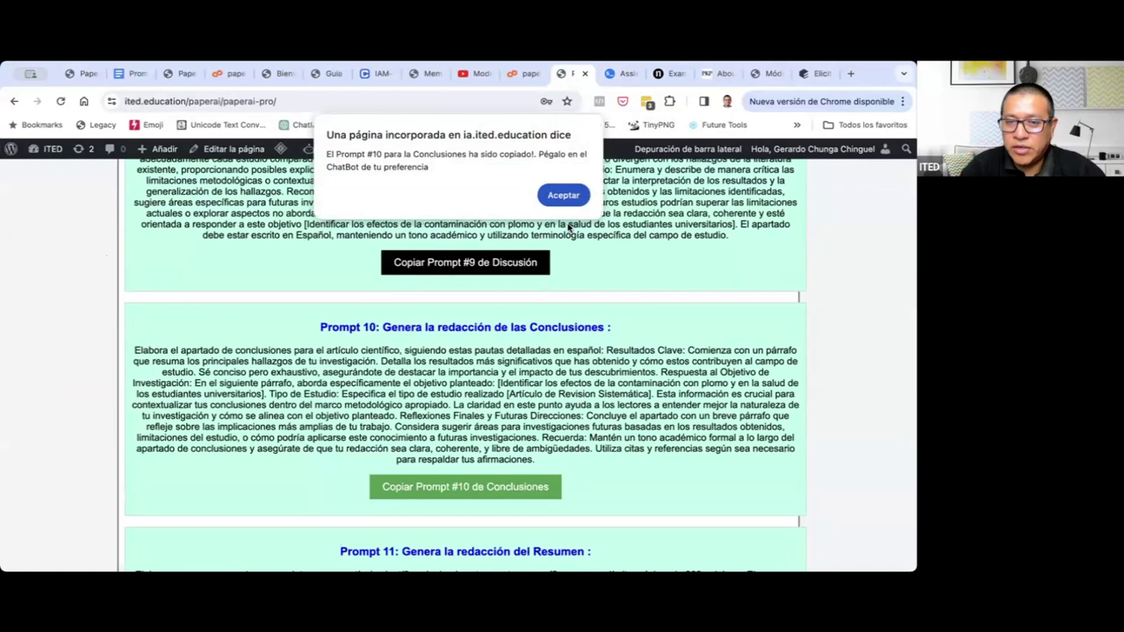
click(565, 193)
Submit the copied Prompt 10 to the scite assistant to generate the Conclusiones, and return to the PaperAI page.
click(608, 74)
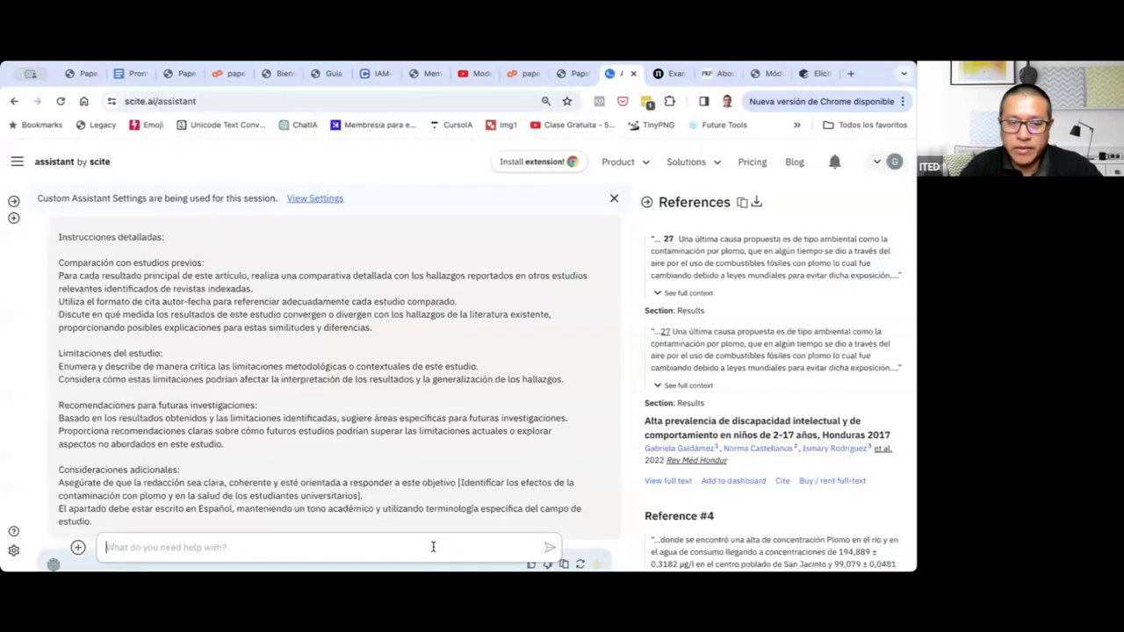
key(ctrl+v)
key(Return)
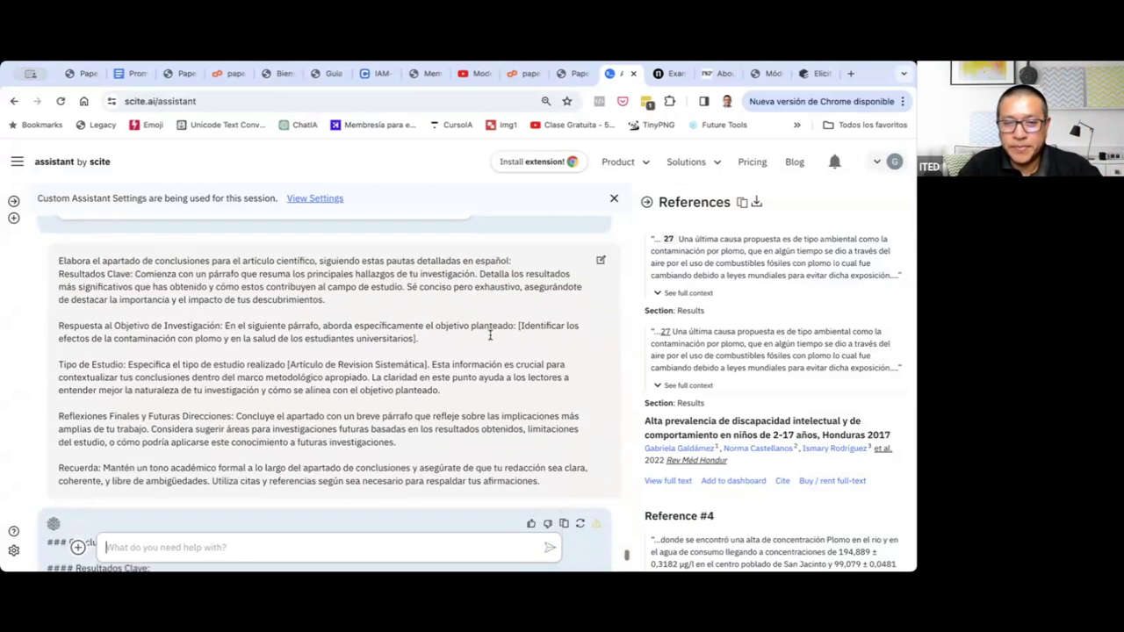
click(566, 73)
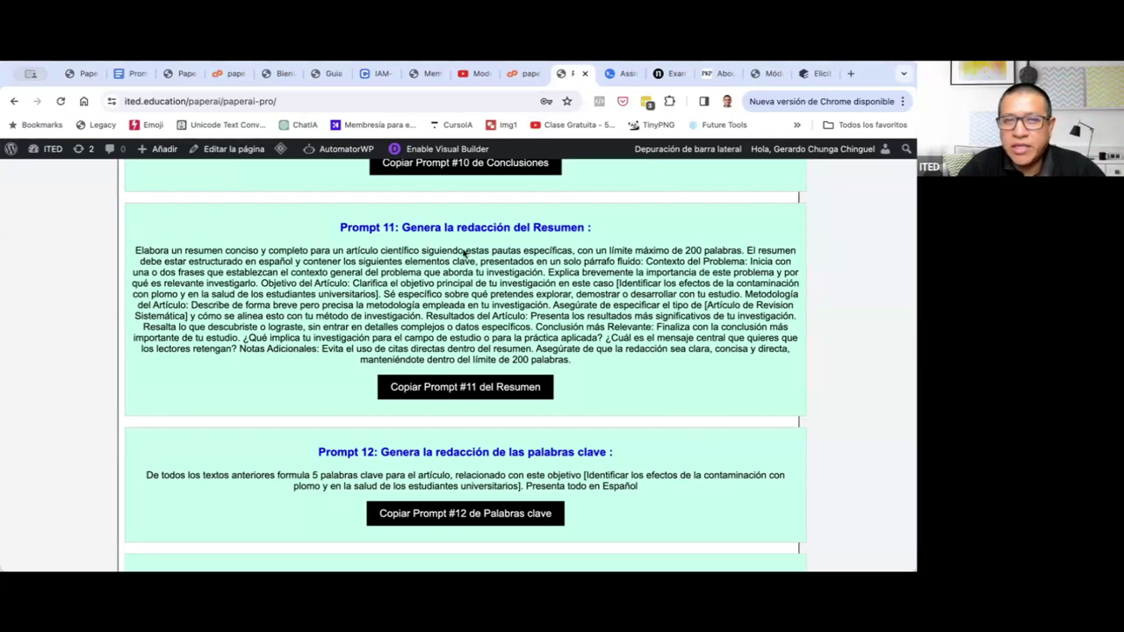
Review Prompt 11 for the Resumen on the PaperAI page, and copy Prompt 12 for the Palabras clave.
mouse_move(373, 148)
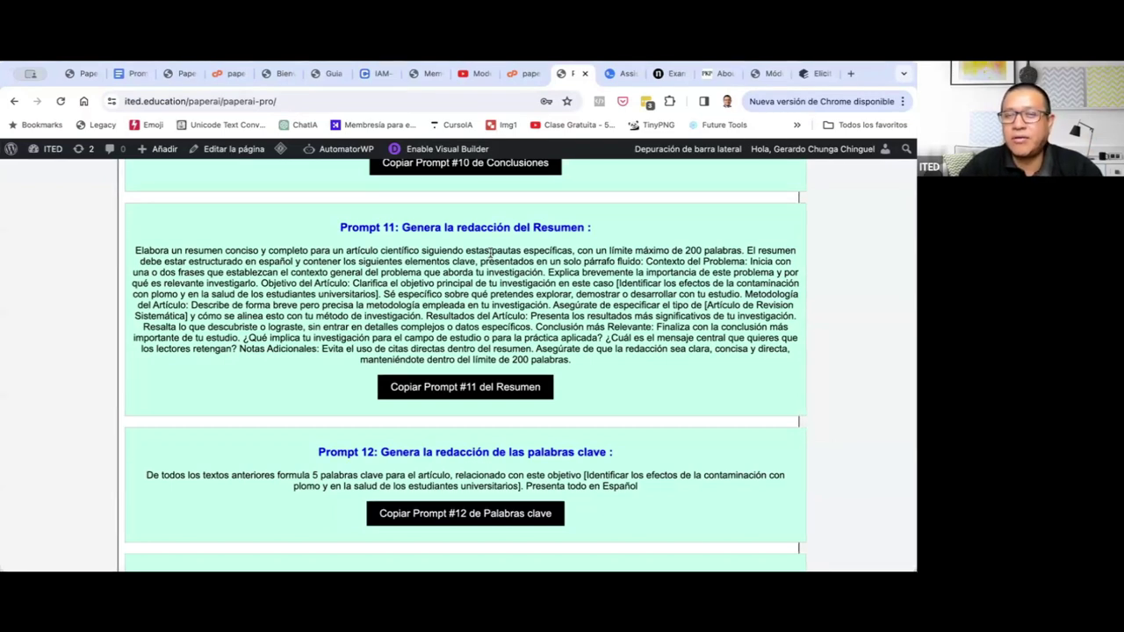
scroll(491, 253, up, 1)
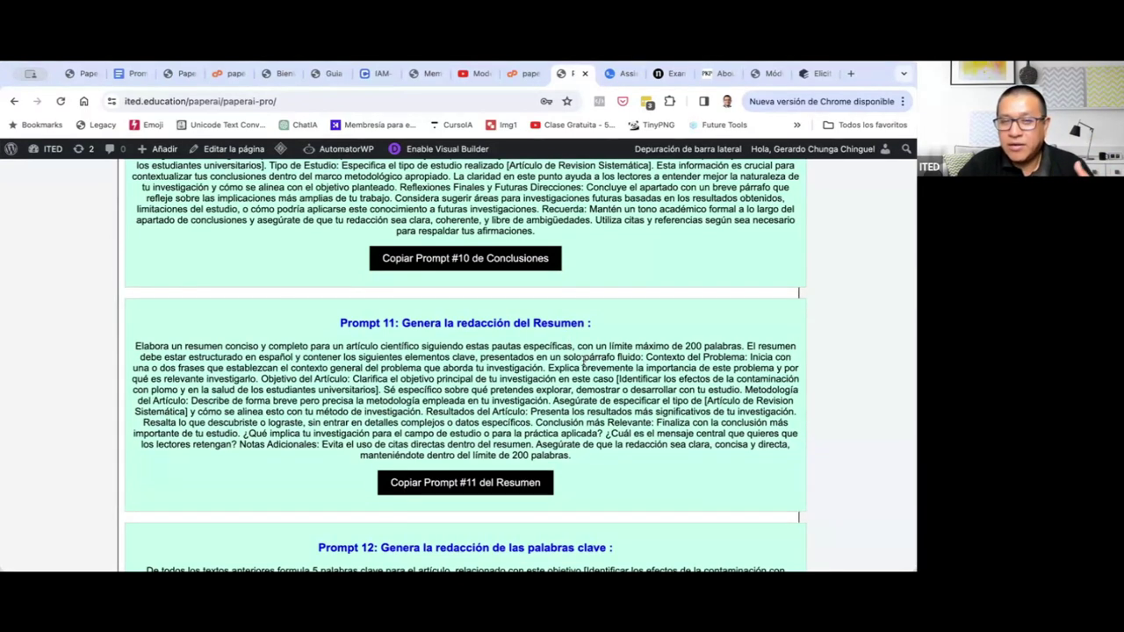
scroll(582, 361, down, 1)
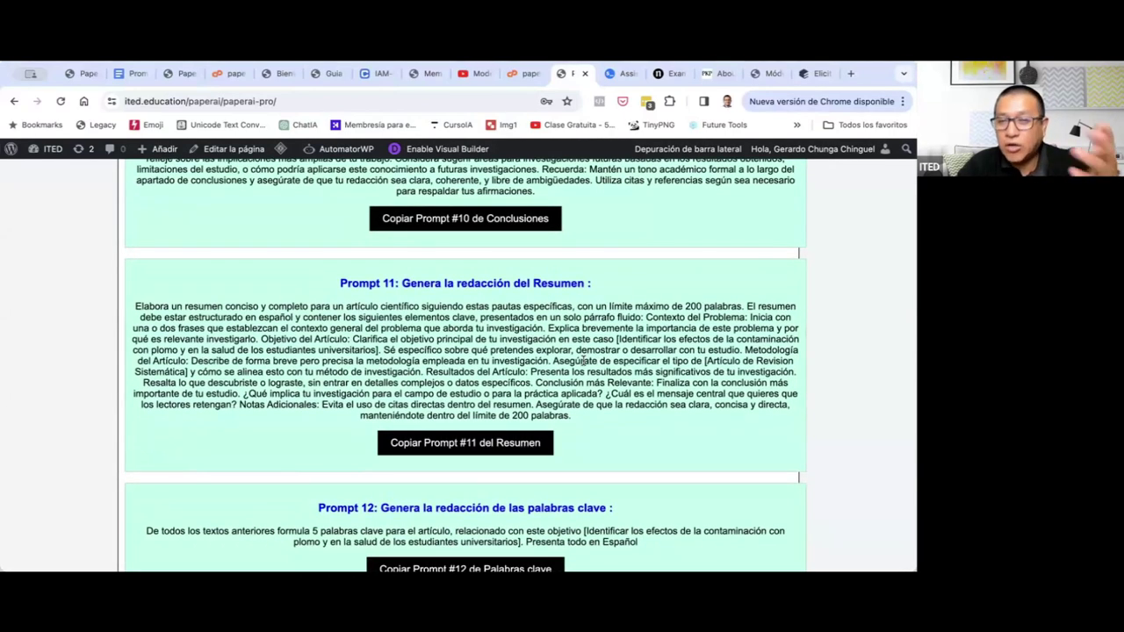
scroll(582, 360, down, 2)
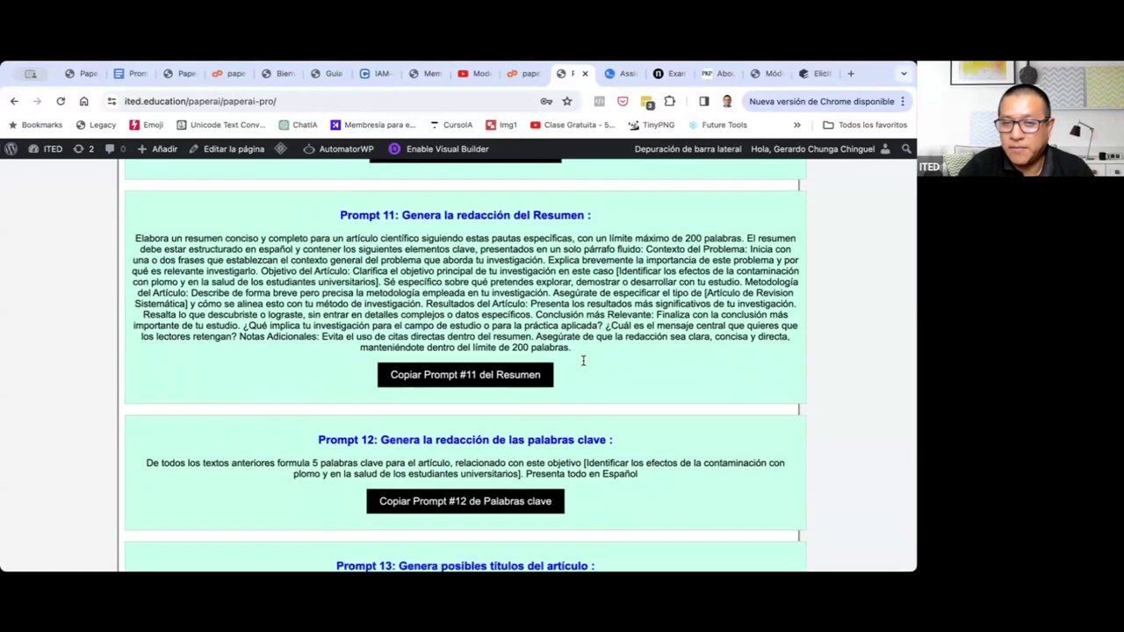
click(448, 469)
key(Return)
Submit the copied Prompt 12 to the scite assistant to generate five keywords in Spanish, and return to the PaperAI page.
key(ctrl+Tab)
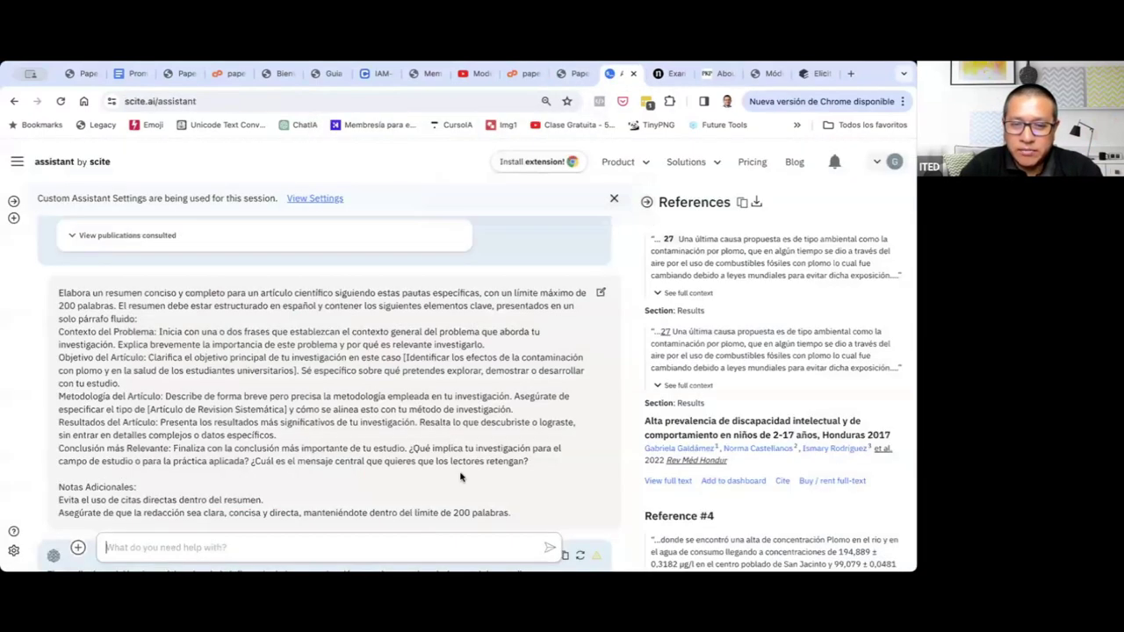
scroll(426, 503, down, 5)
key(ctrl+v)
key(Return)
click(571, 74)
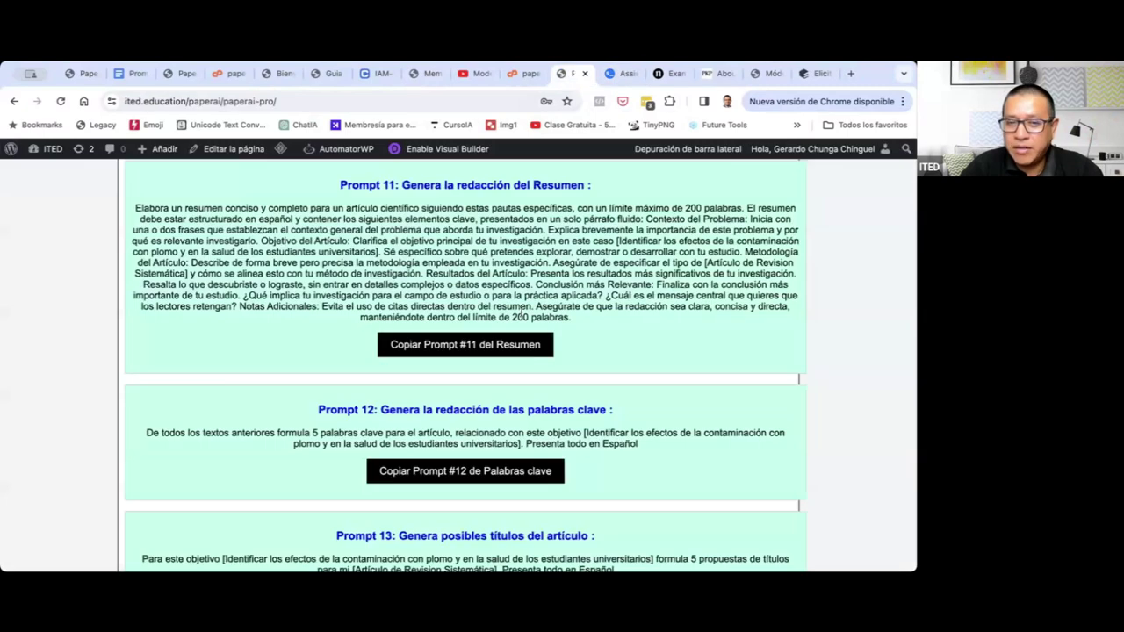
Copy Prompt 13 for the article titles and submit it to the scite assistant to generate five title proposals.
scroll(525, 409, down, 1)
click(522, 466)
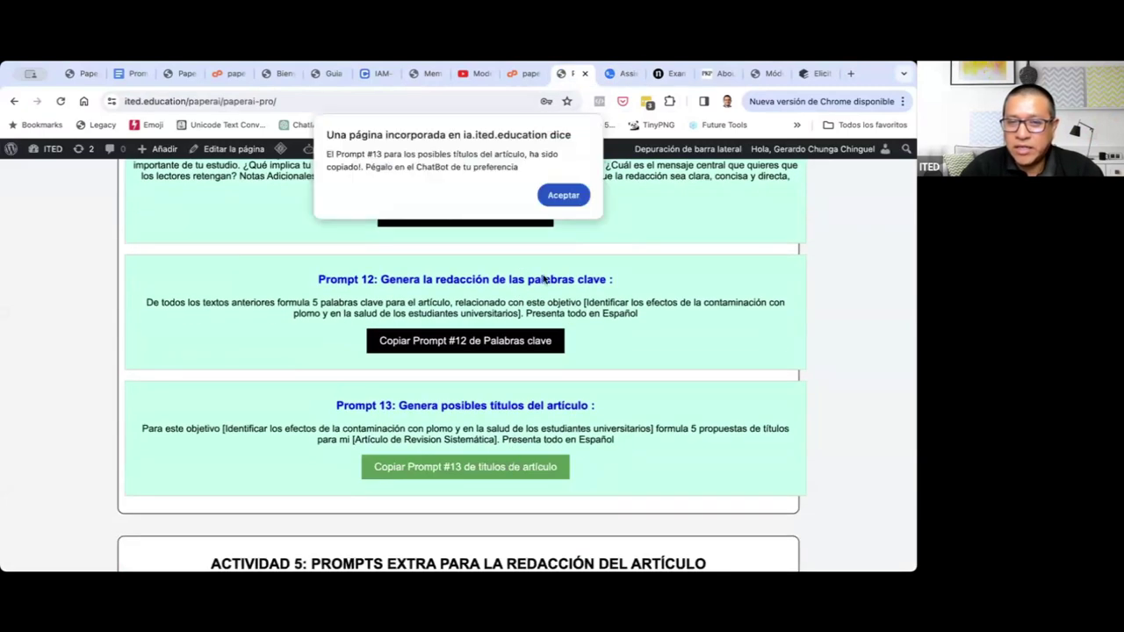
click(563, 195)
click(615, 74)
key(ctrl+v)
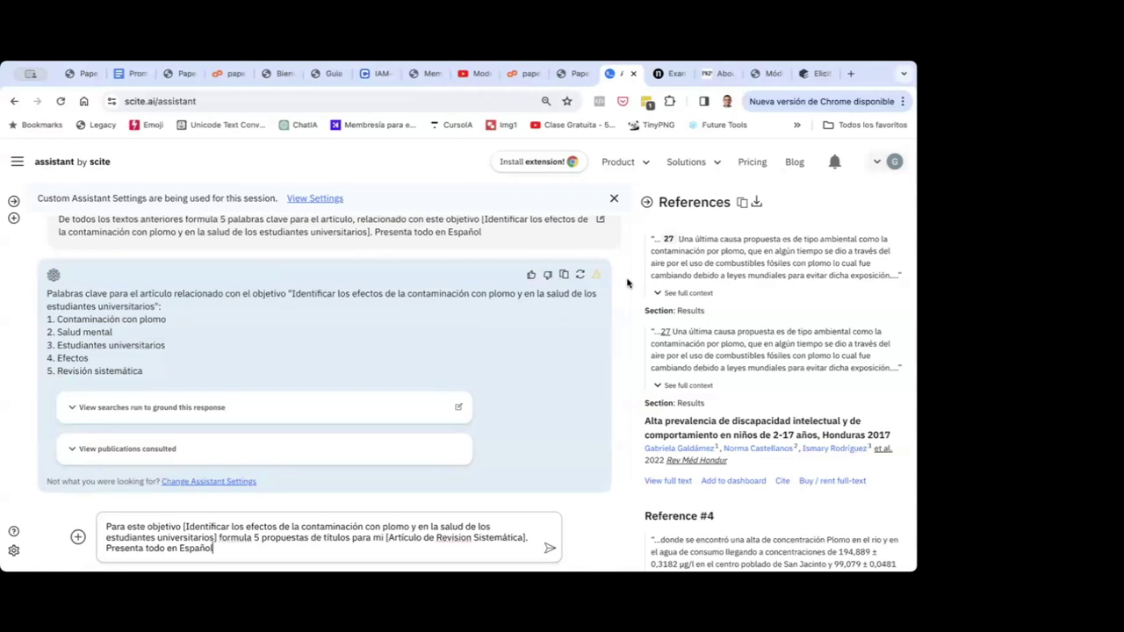
scroll(570, 334, down, 1)
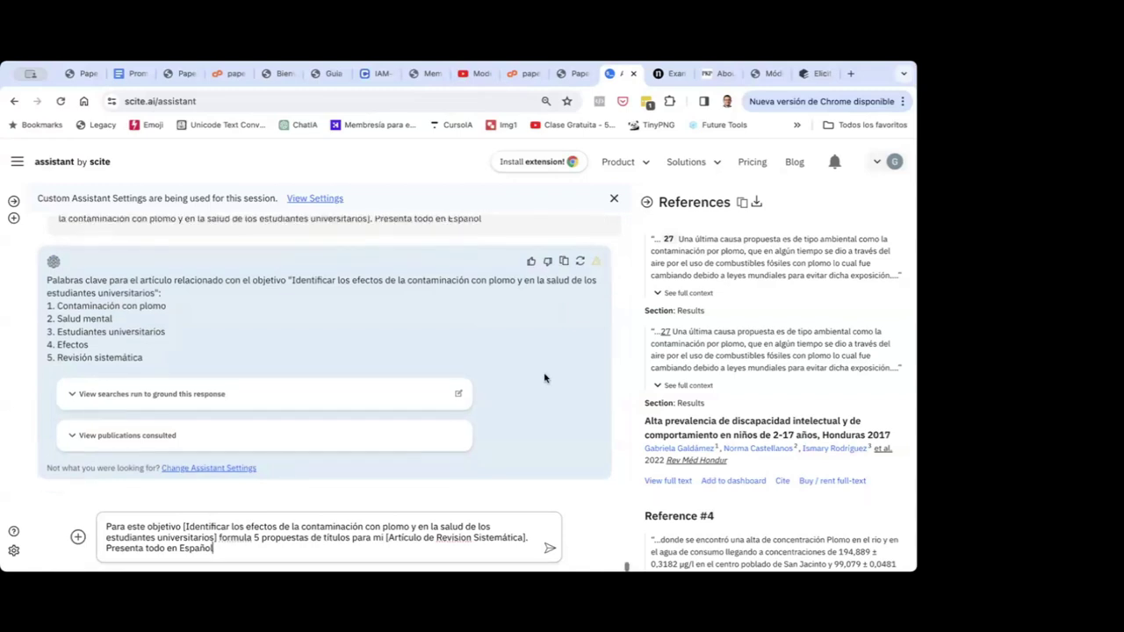
click(549, 548)
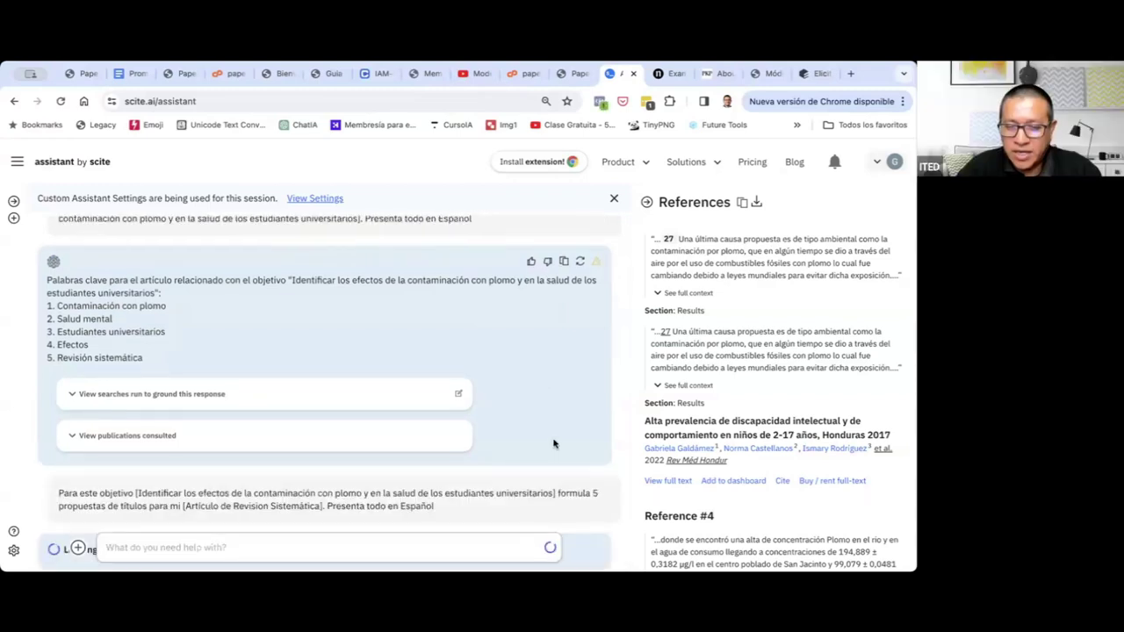
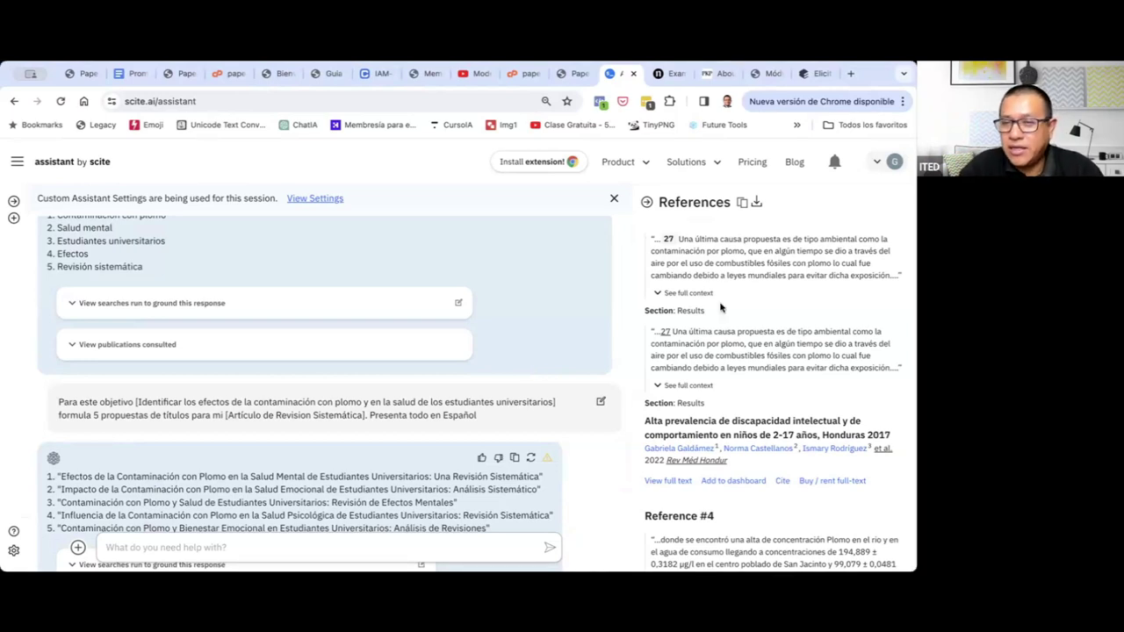
Examine the scite reference list from Reference #1 through to its end, including the available export formats.
scroll(720, 306, up, 10)
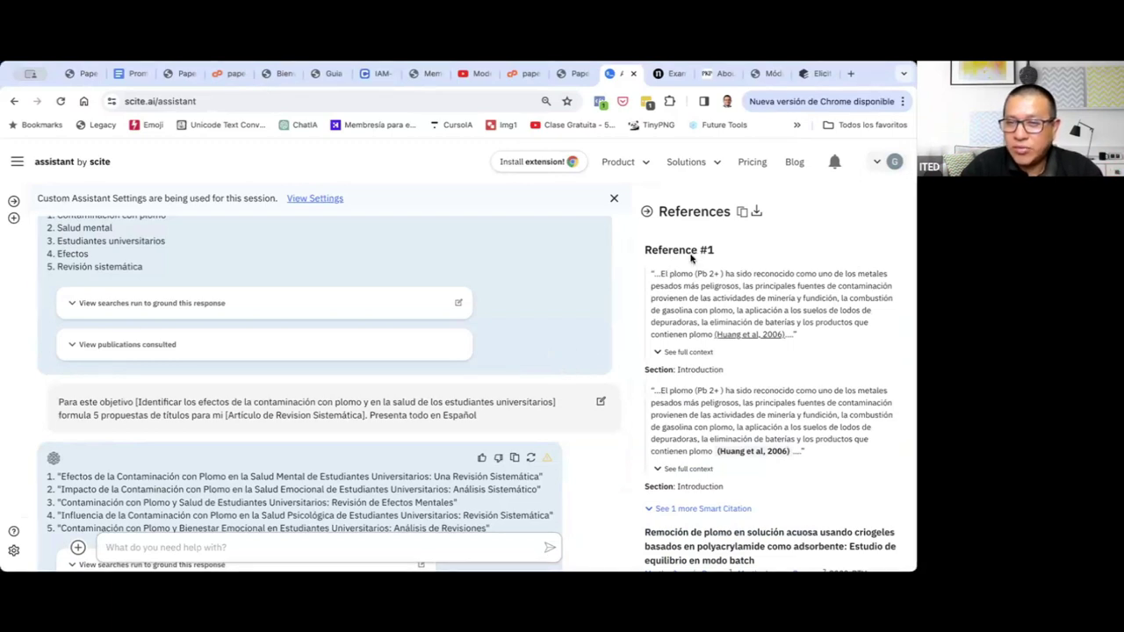
double_click(695, 215)
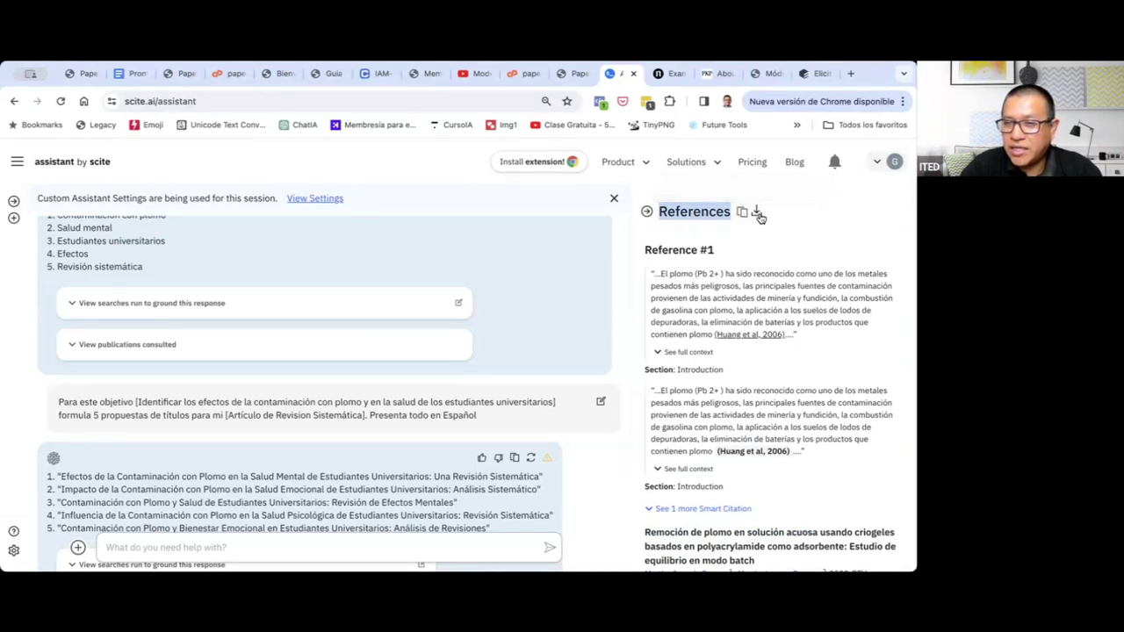
mouse_move(758, 213)
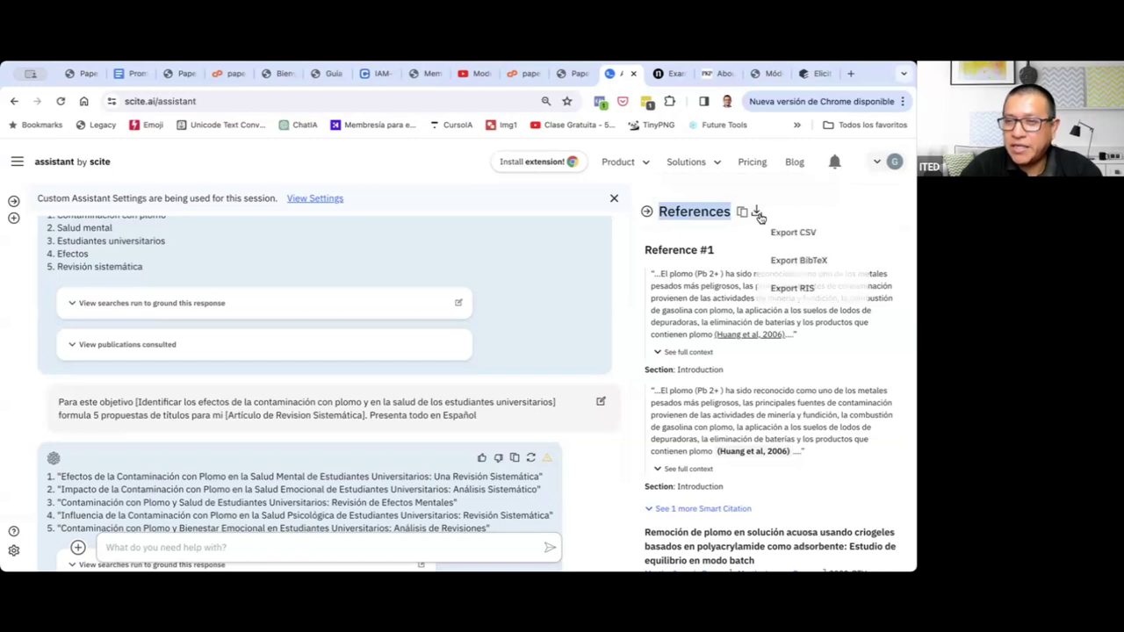
click(795, 232)
scroll(732, 313, down, 2)
scroll(732, 314, down, 8)
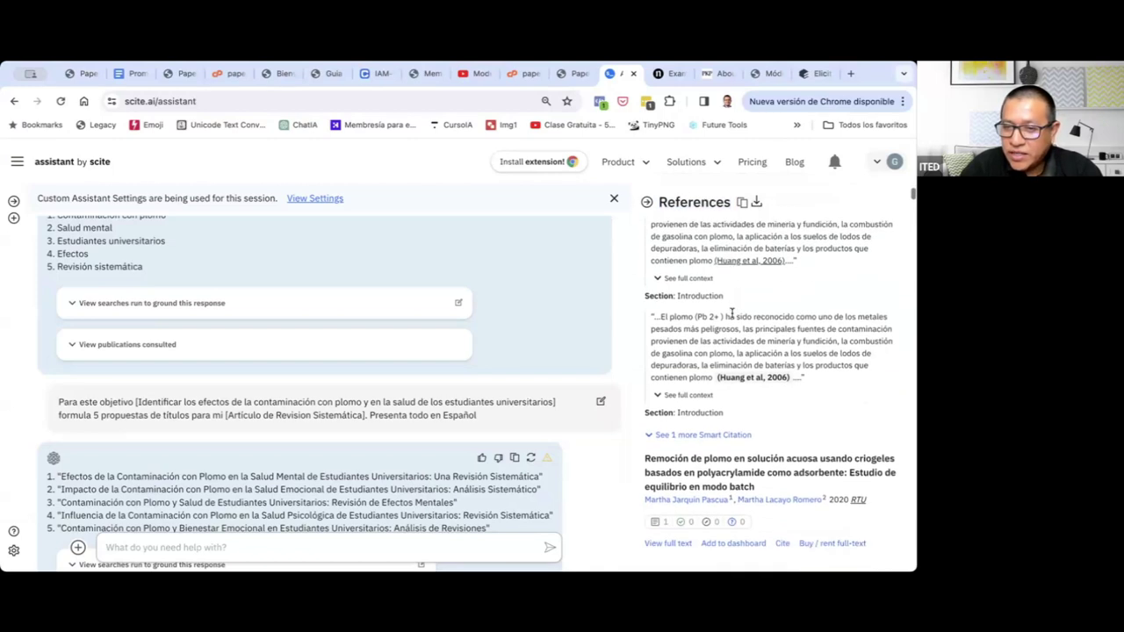
scroll(732, 316, down, 2)
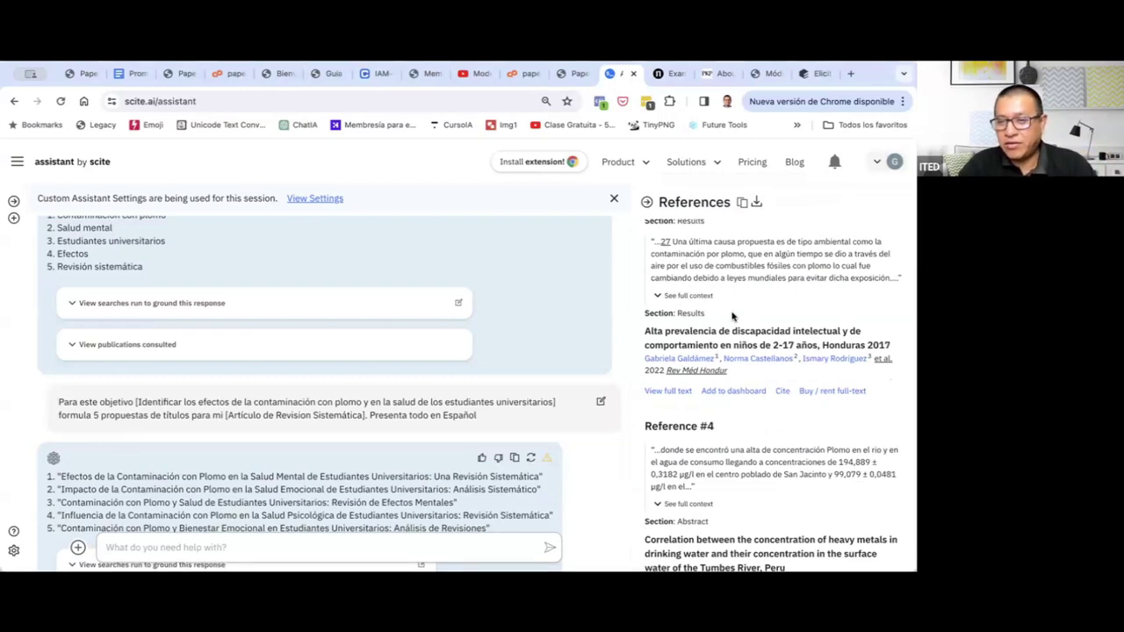
scroll(732, 316, down, 20)
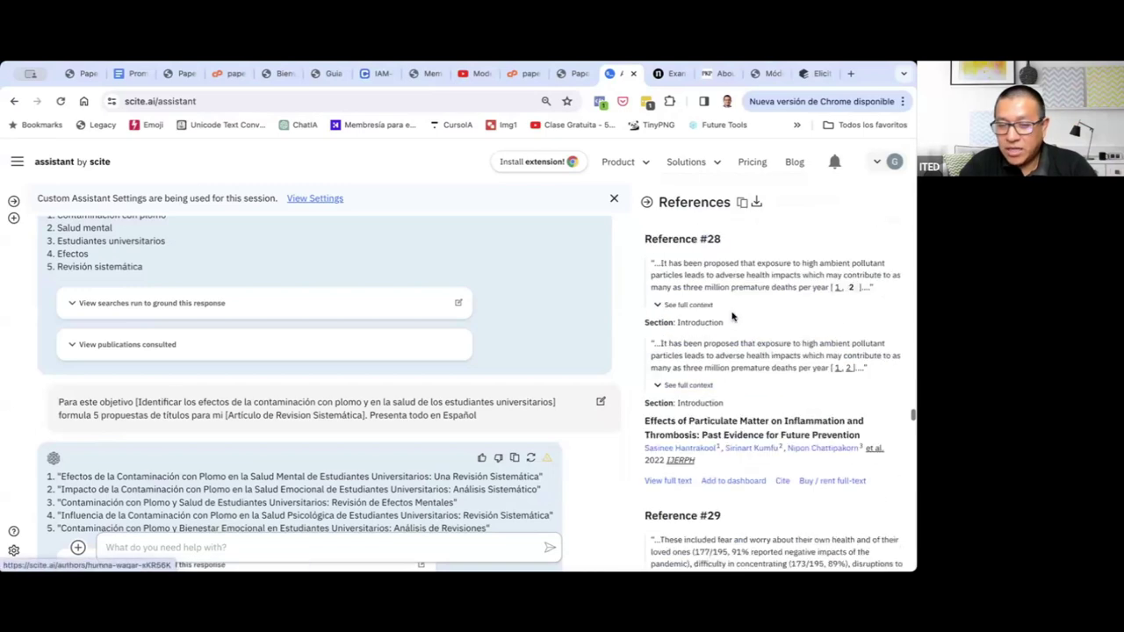
scroll(732, 316, down, 20)
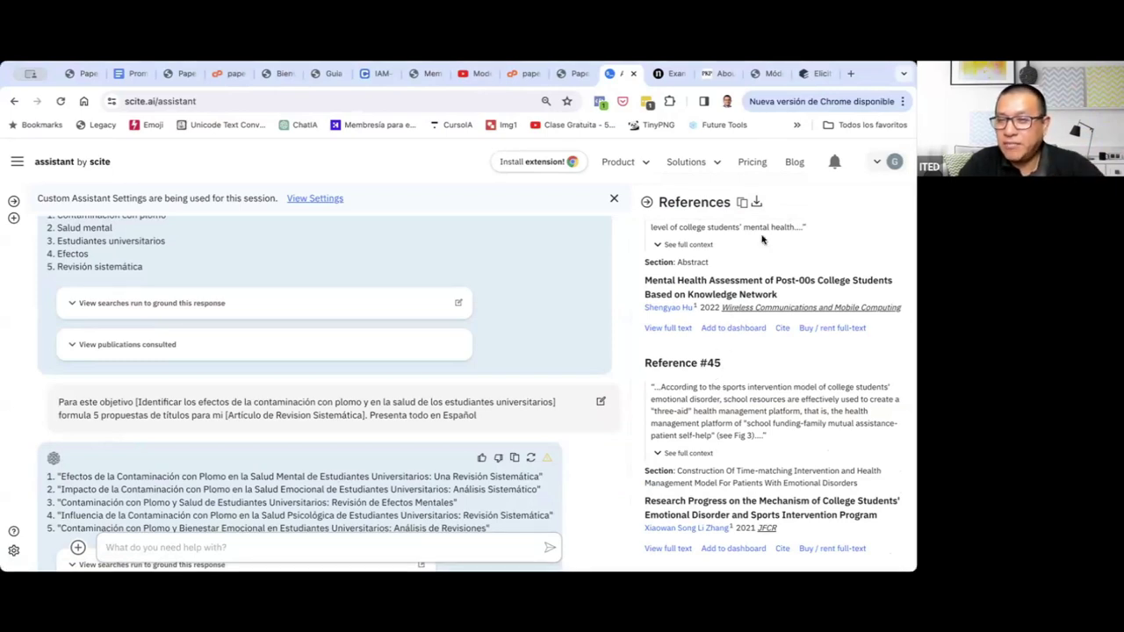
Export the scite references as a CSV file and bring up the export formats again.
click(756, 203)
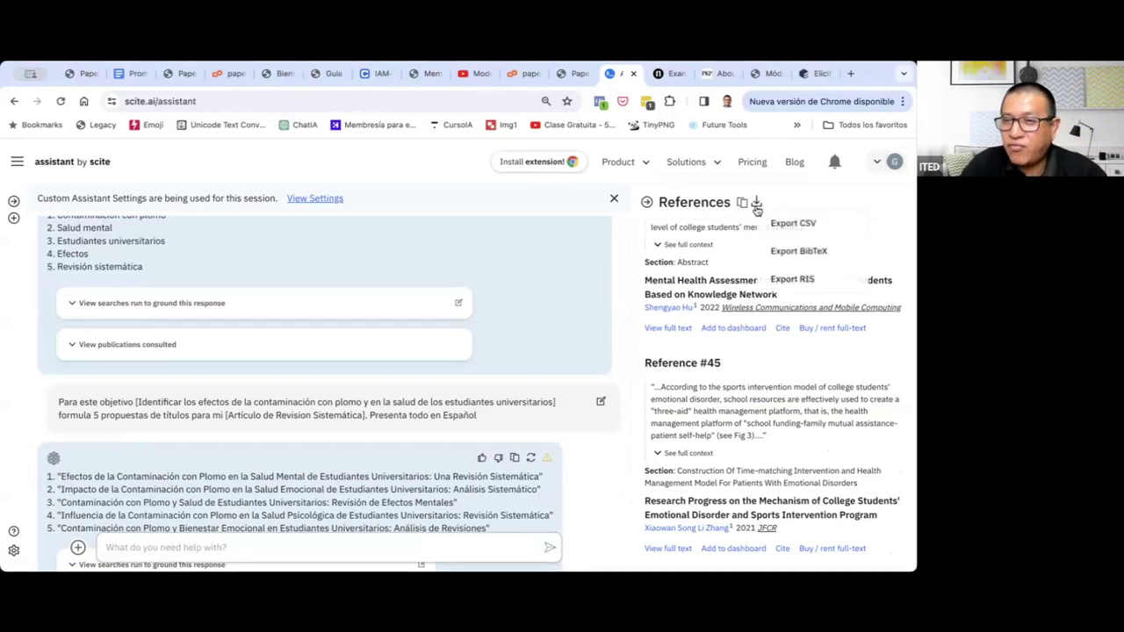
click(785, 225)
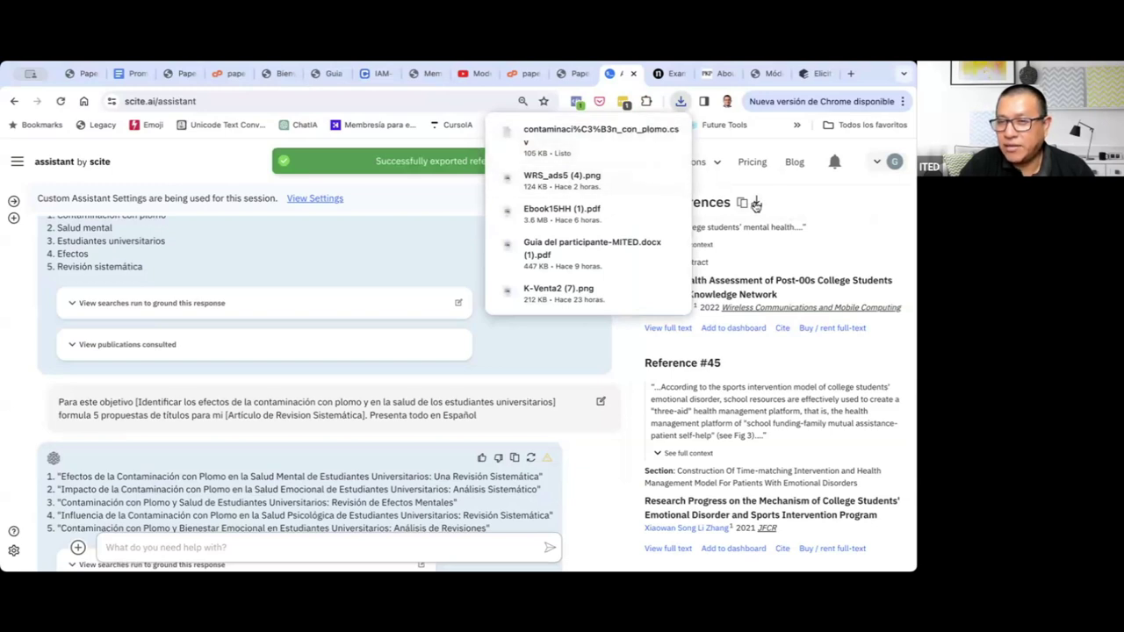
click(754, 203)
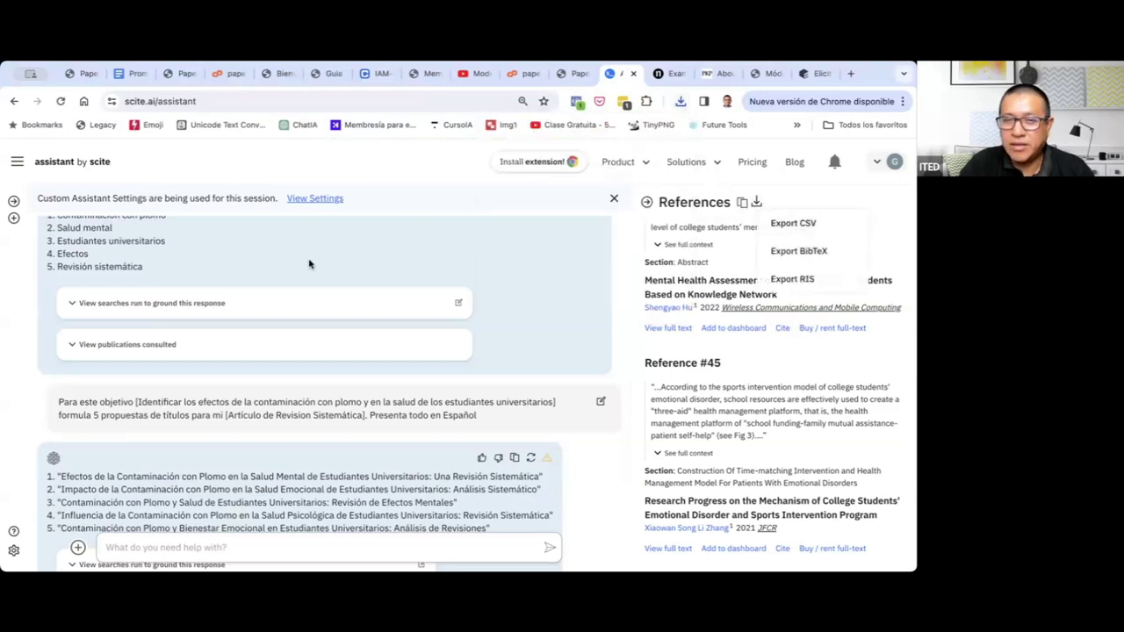
Open Google Drive in a new browser tab and switch to the ITED institute's account.
click(848, 76)
text(drive)
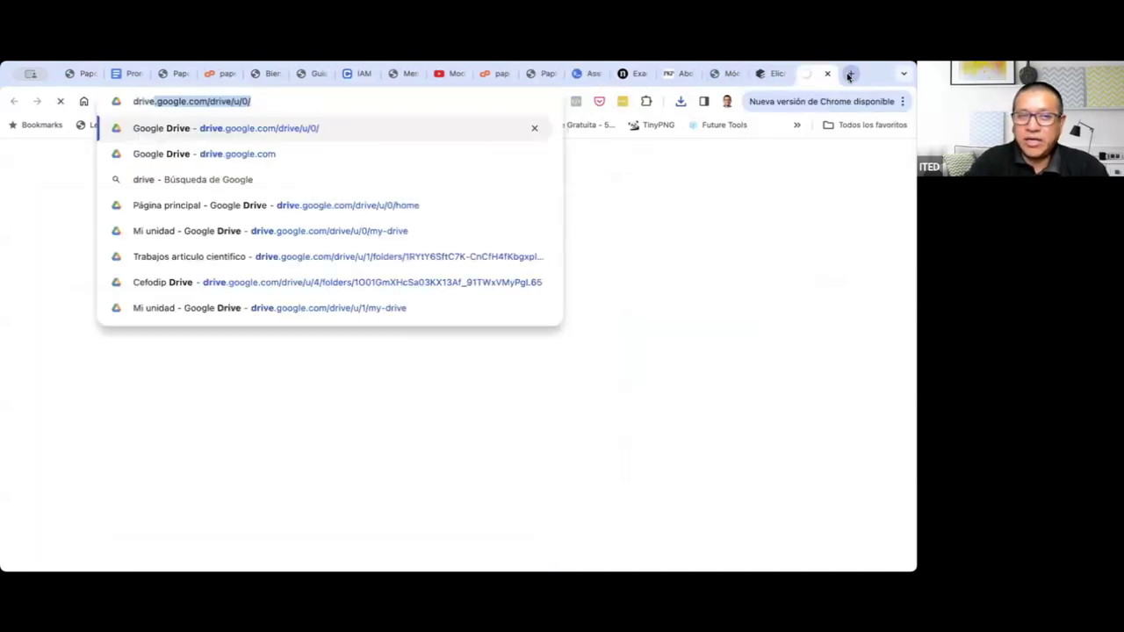
key(Return)
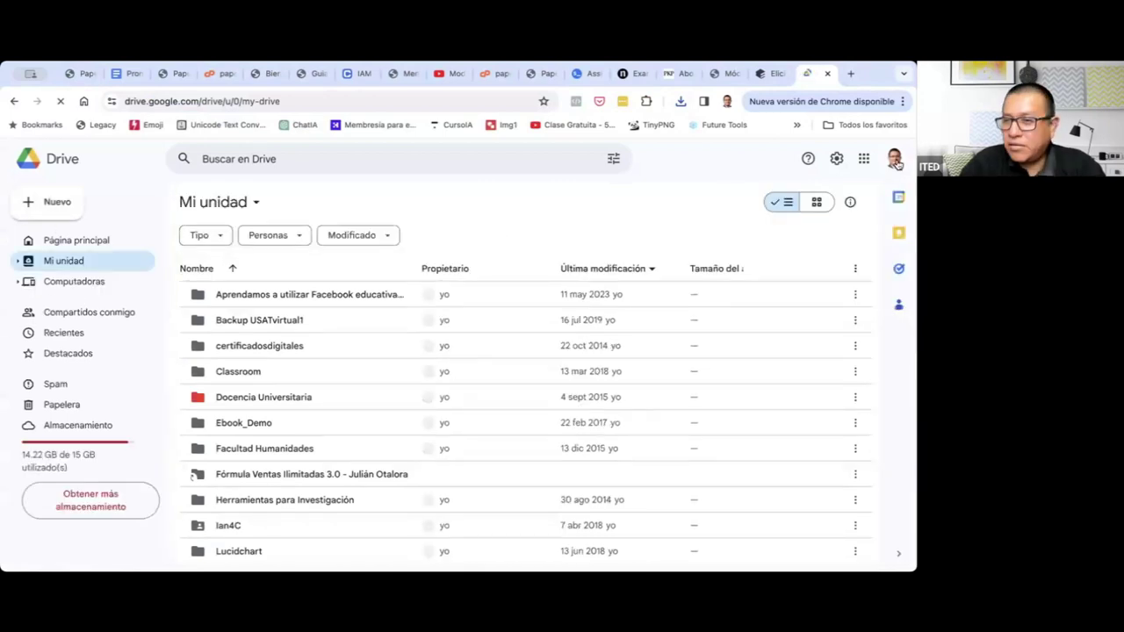
click(895, 161)
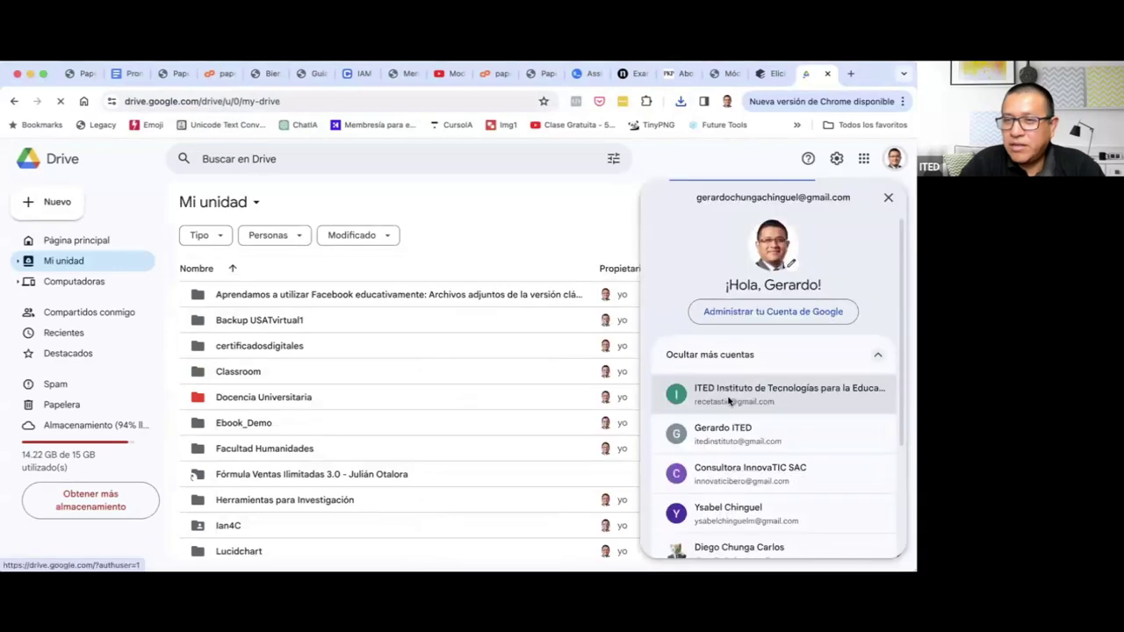
click(728, 401)
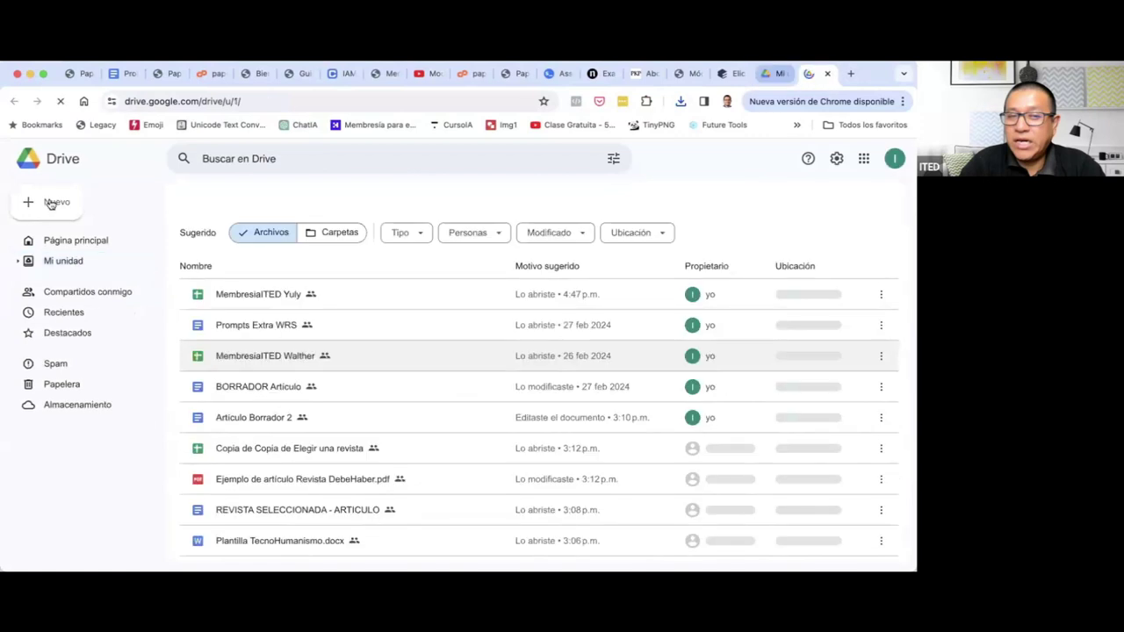
Upload contaminaci%C3%B3n_con_plomo.csv to Google Drive and open it with Google Sheets.
click(50, 201)
click(75, 229)
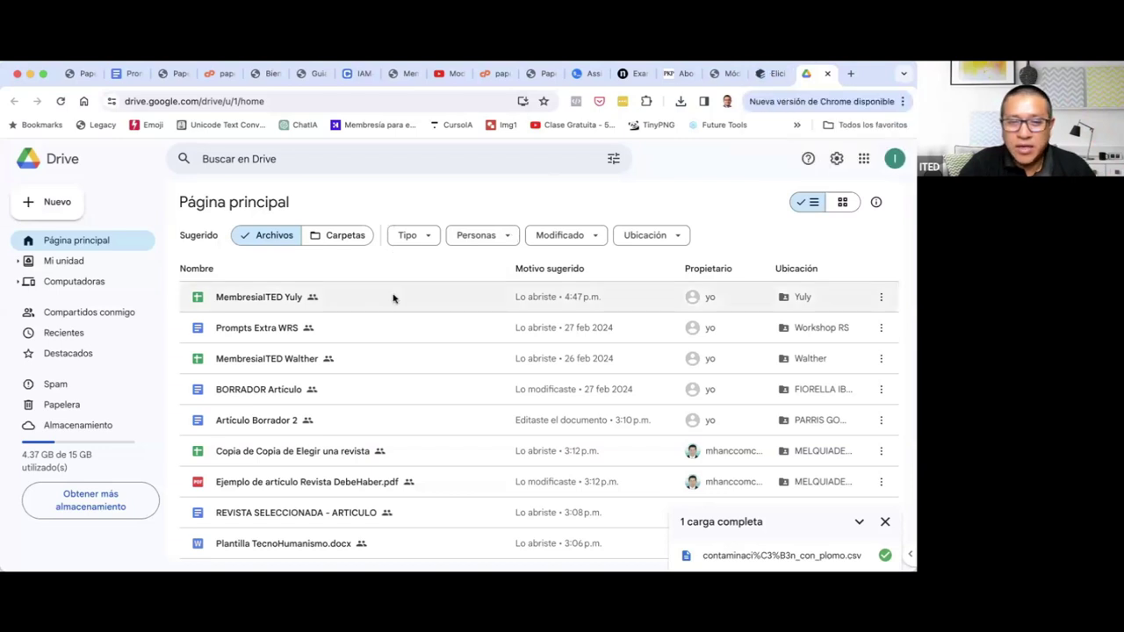
click(748, 555)
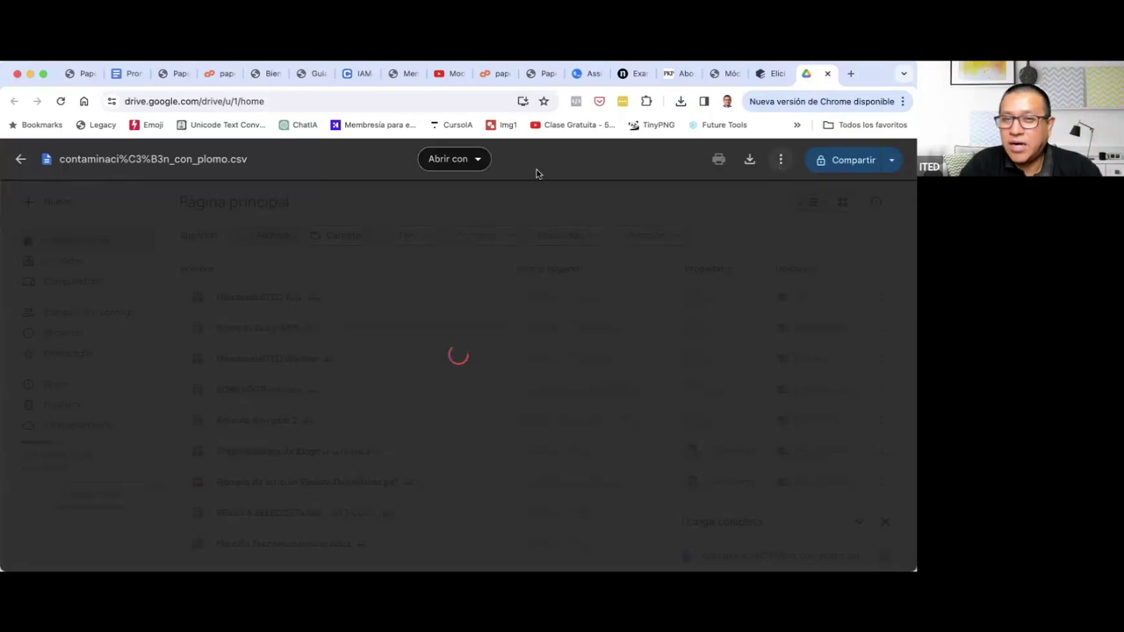
click(480, 160)
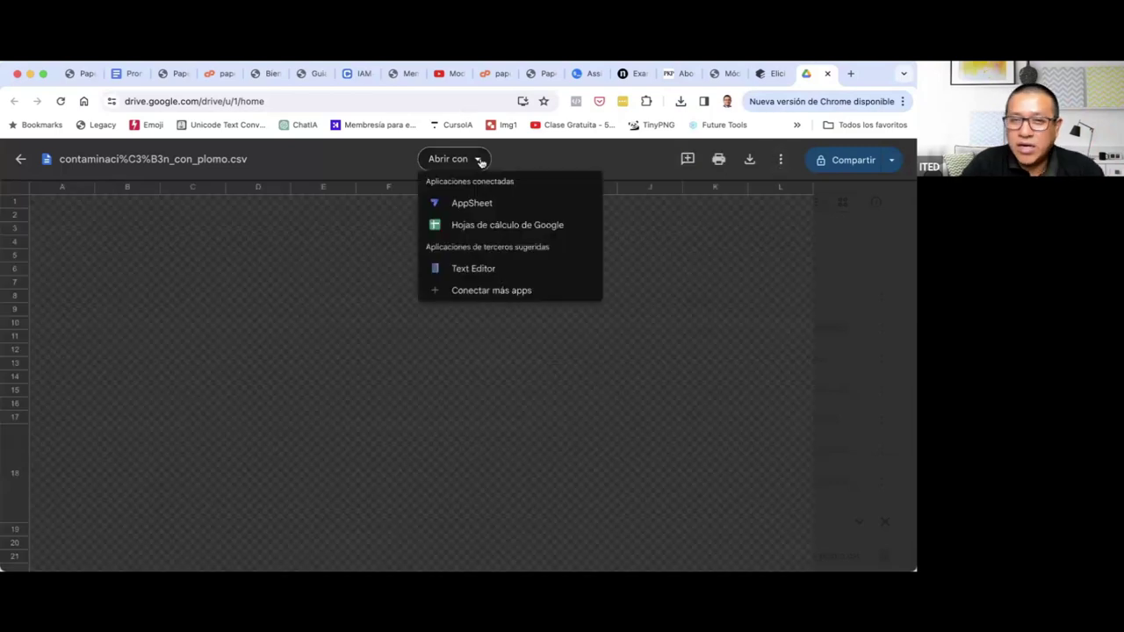
click(499, 226)
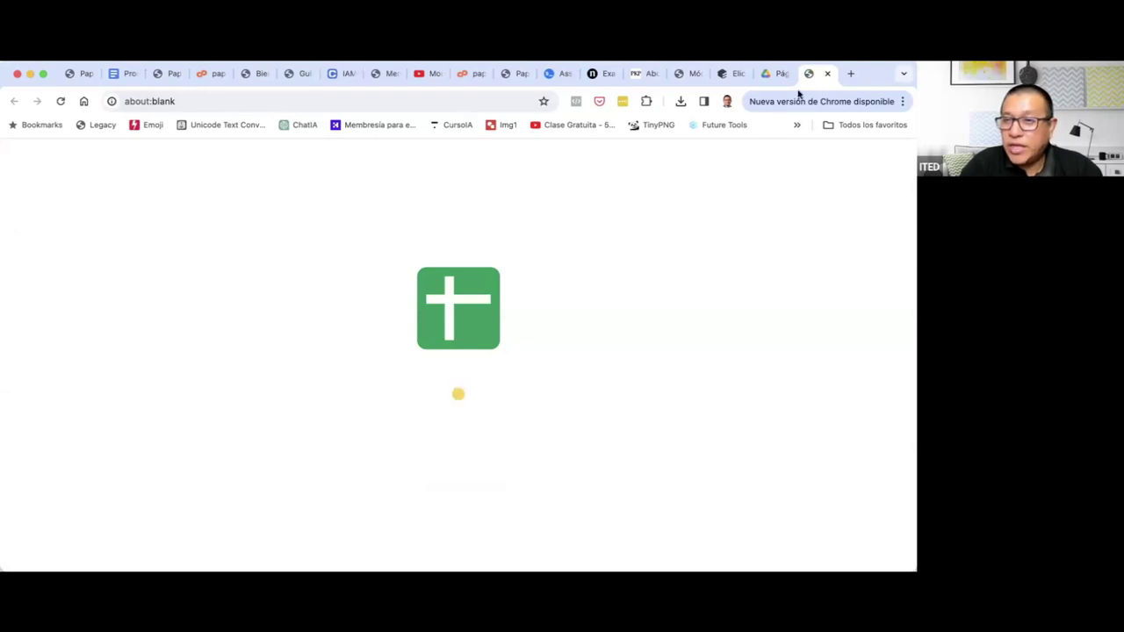
Move the new spreadsheet's browser tab directly after the scite assistant tab and display the spreadsheet.
drag(808, 76, 620, 77)
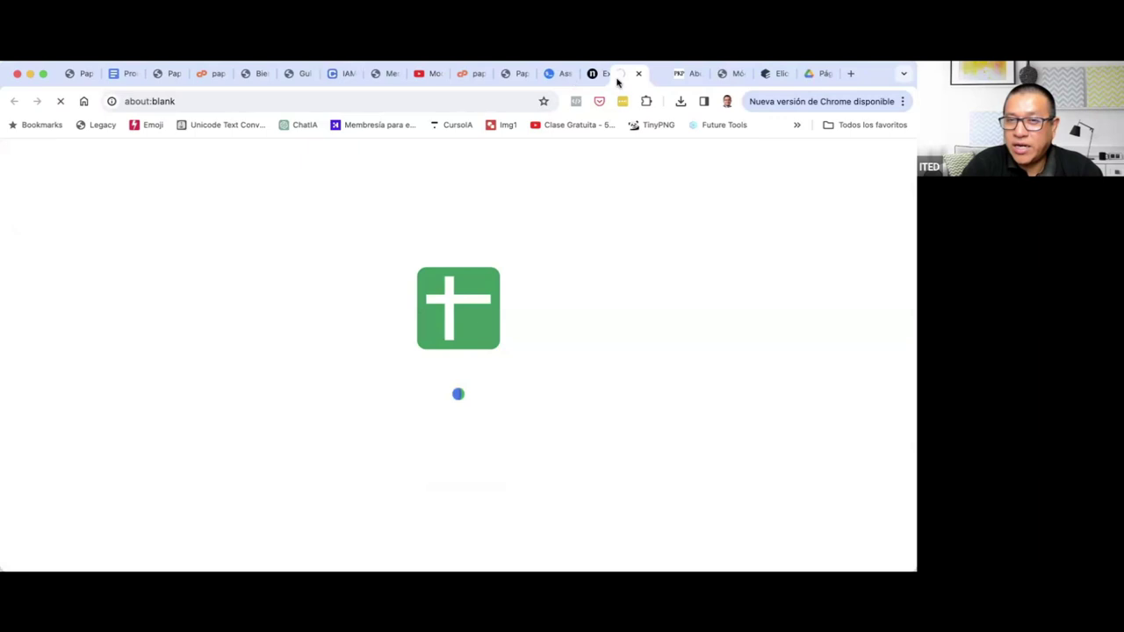
click(558, 79)
click(599, 76)
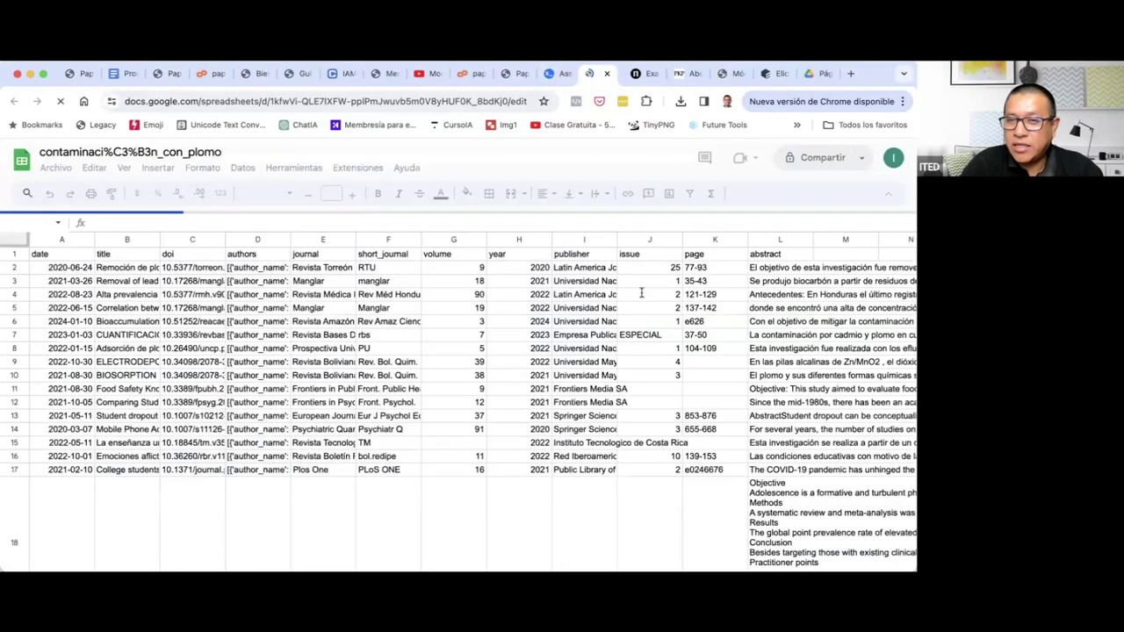
Compare the scite reference list with the exported spreadsheet and check the reference rows down to the last one.
click(551, 75)
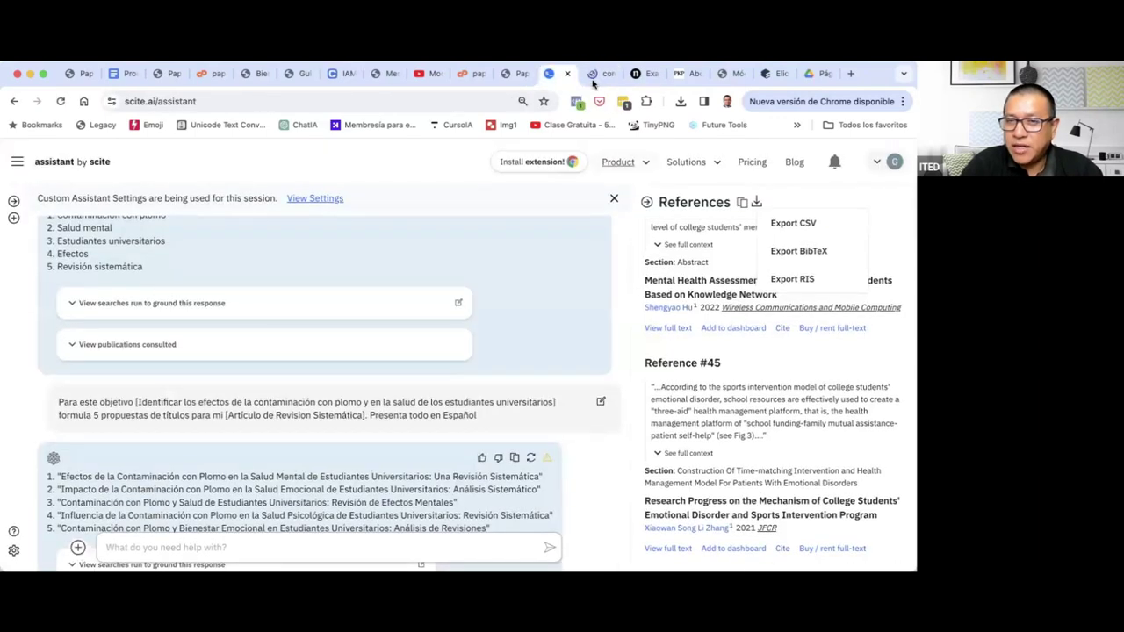
click(594, 77)
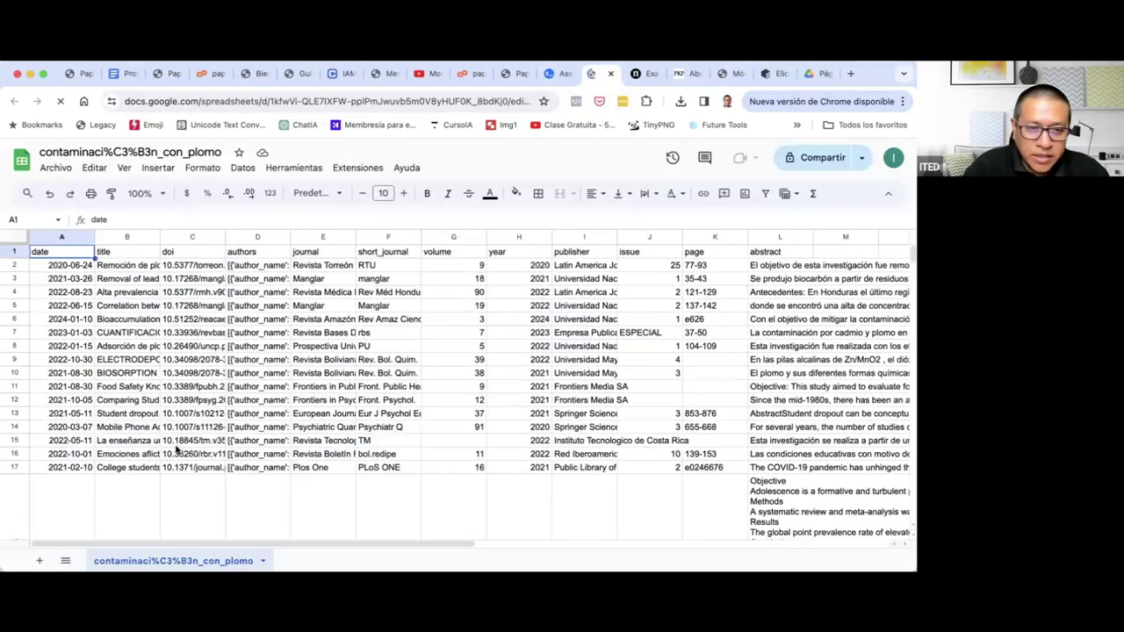
scroll(176, 451, down, 15)
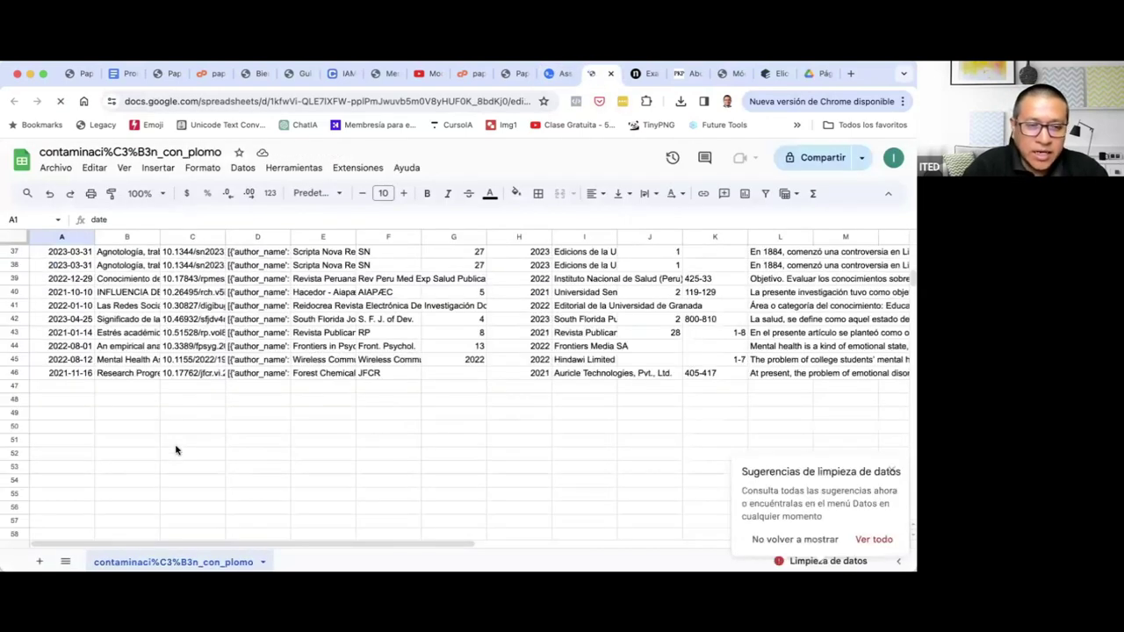
scroll(166, 444, up, 1)
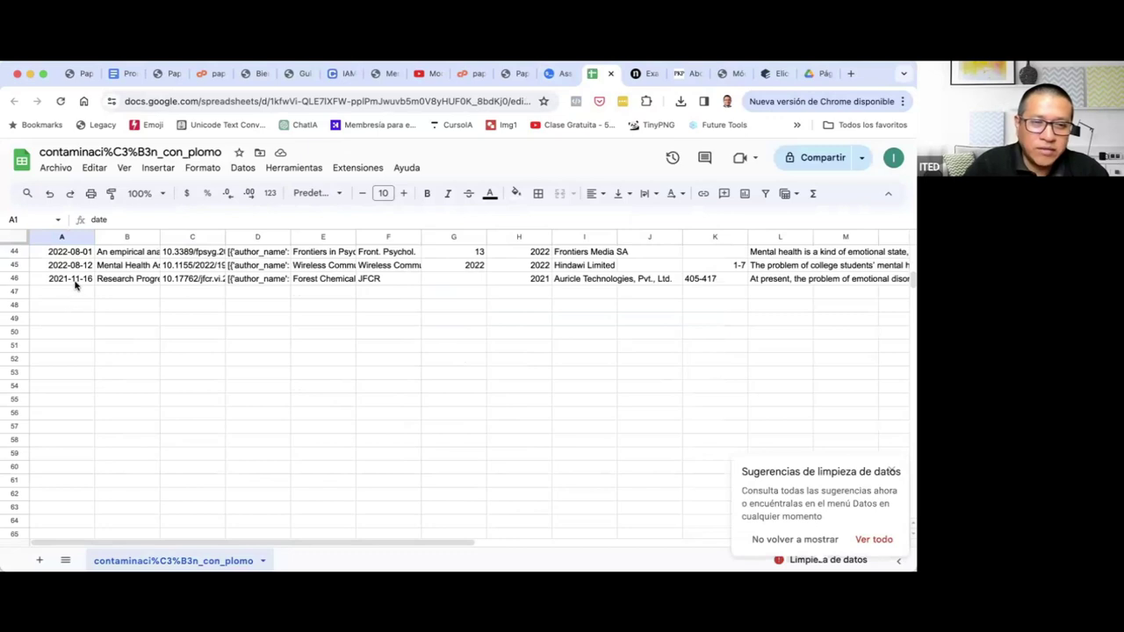
Select row 46, the last reference, and look over the reference list from its first row to its last.
click(52, 279)
click(24, 279)
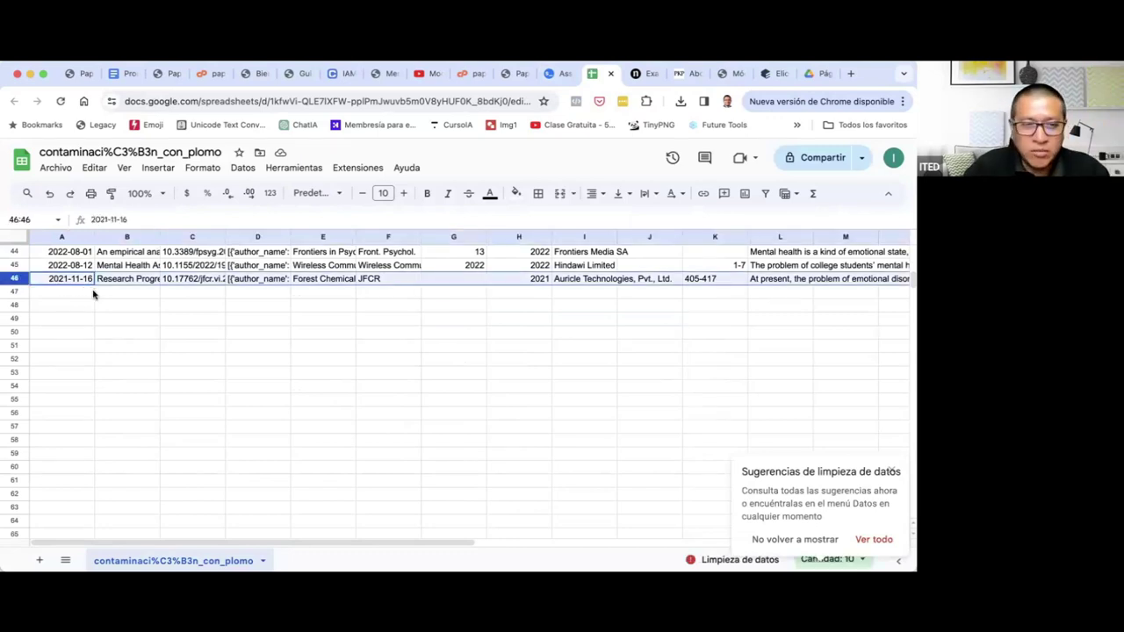
scroll(94, 294, up, 14)
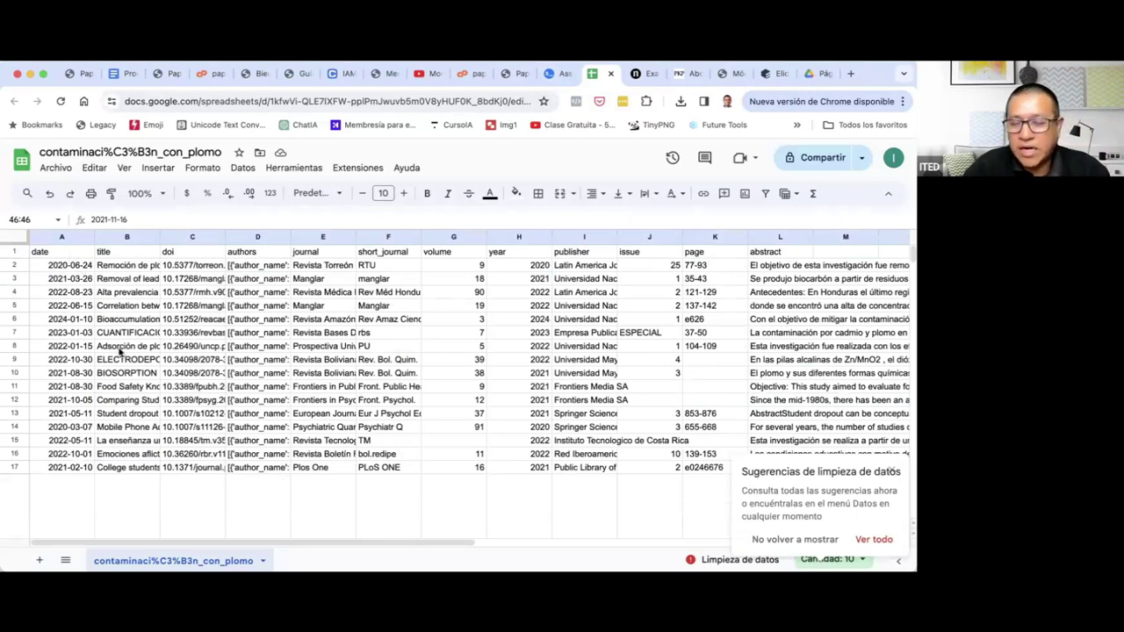
scroll(120, 349, down, 12)
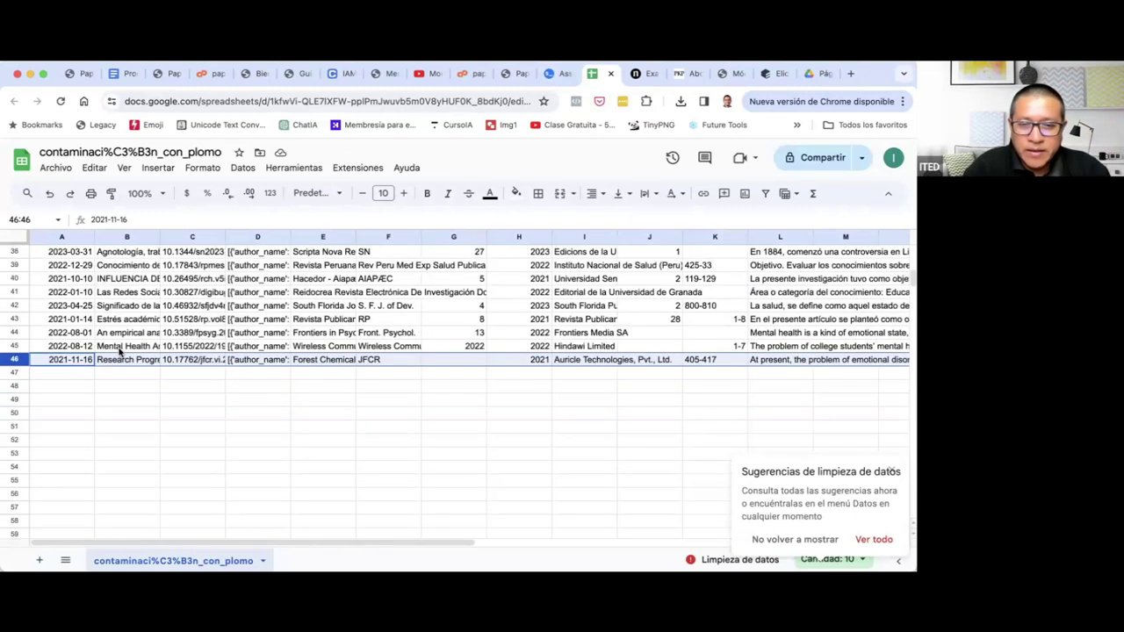
scroll(120, 350, up, 12)
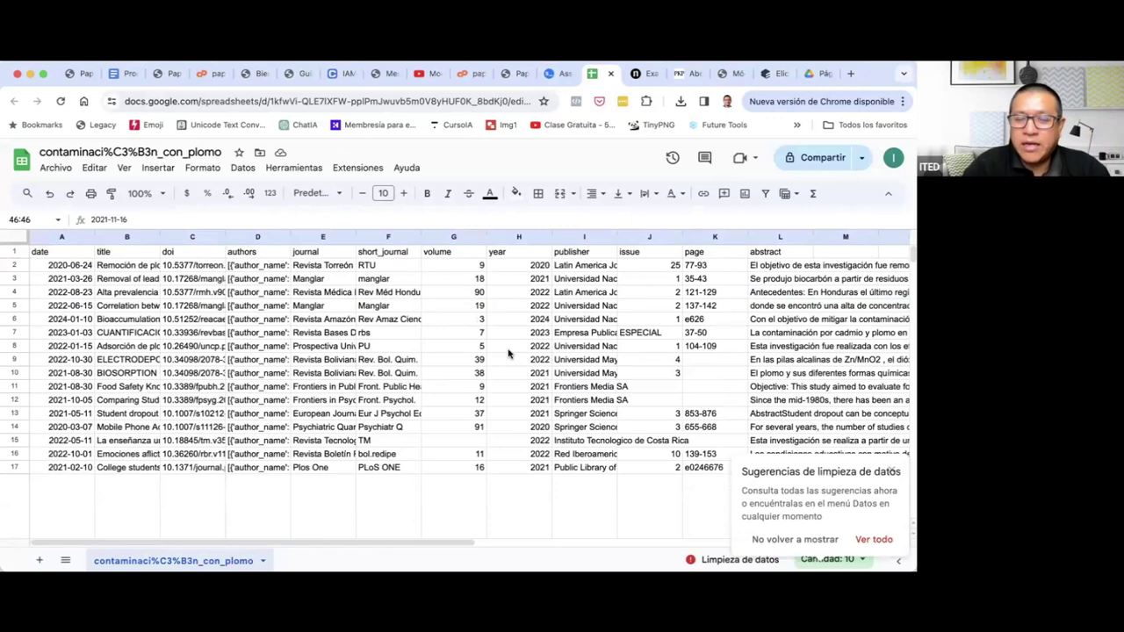
Look over the abstract column and dismiss the data cleanup suggestions without showing them again.
scroll(507, 353, right, 10)
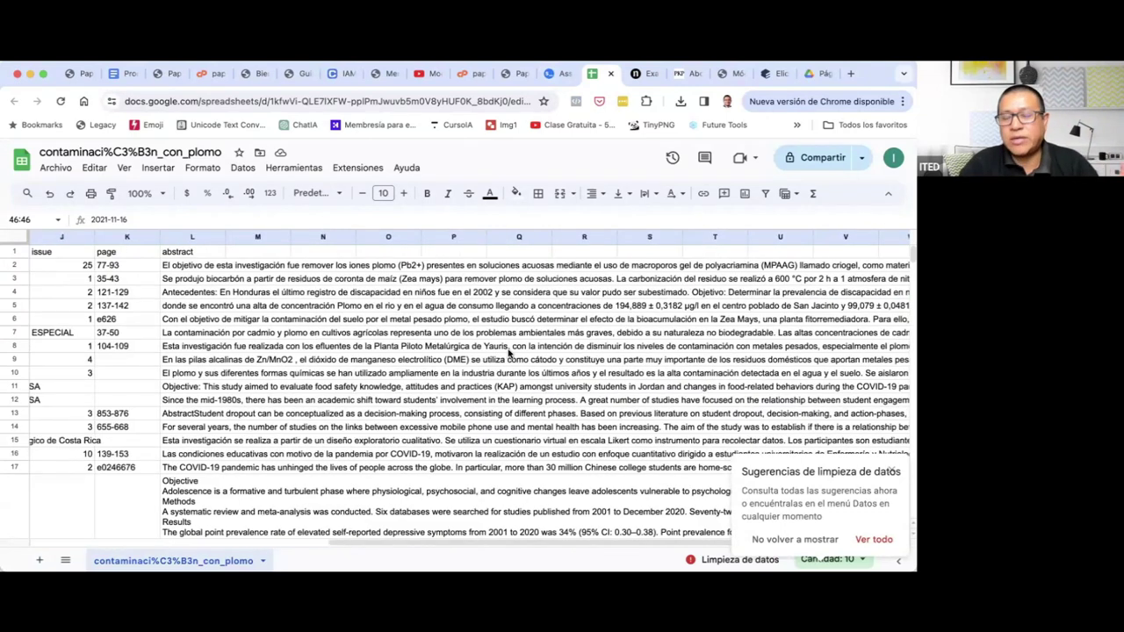
click(242, 311)
scroll(244, 316, left, 10)
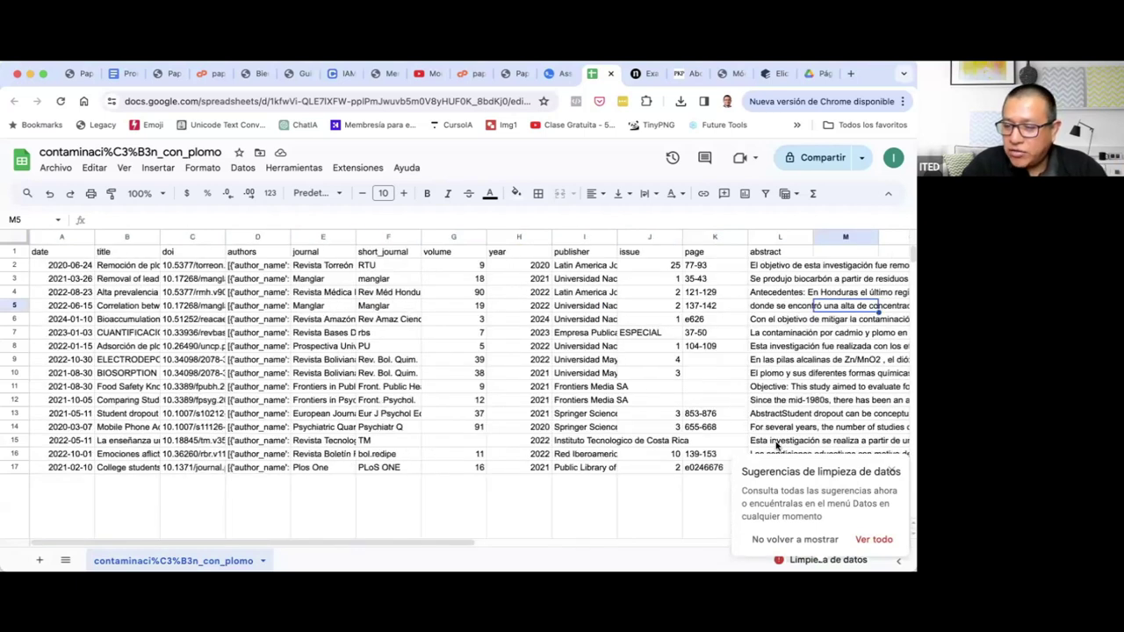
click(788, 537)
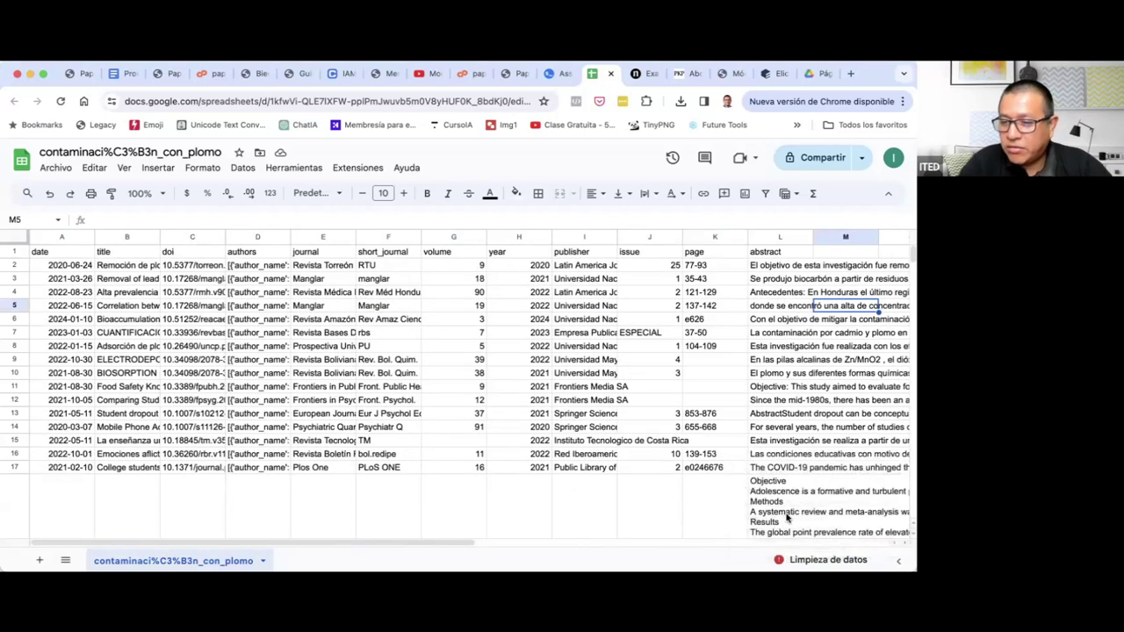
click(603, 373)
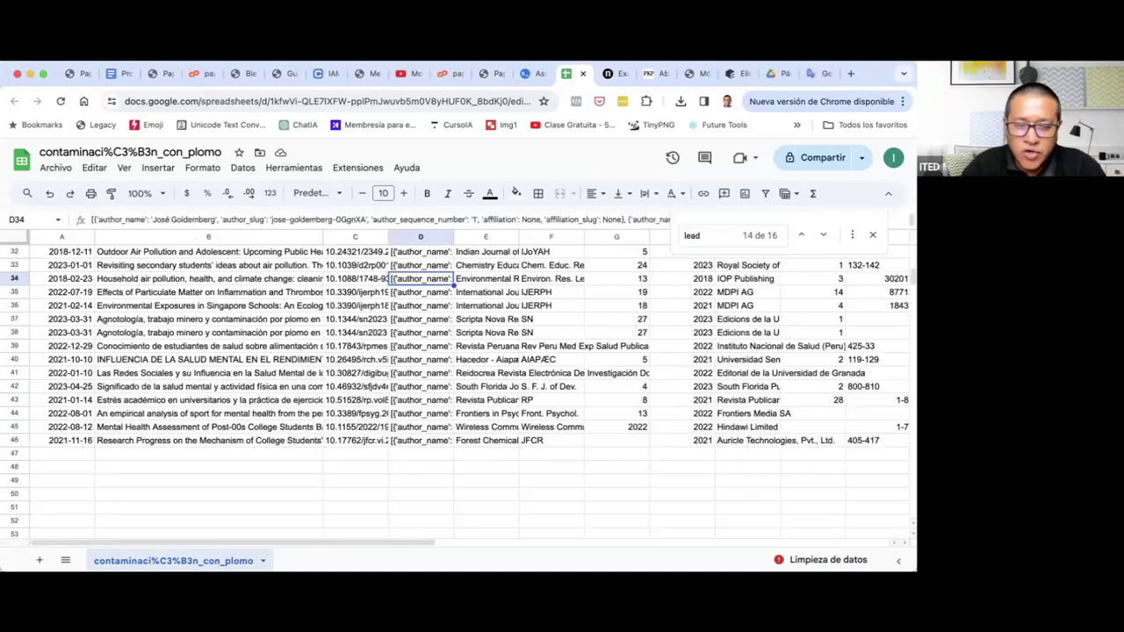
Examine row 34's abstract and the highlighted matches for "lead" in the neighbouring abstracts.
key(ctrl+f)
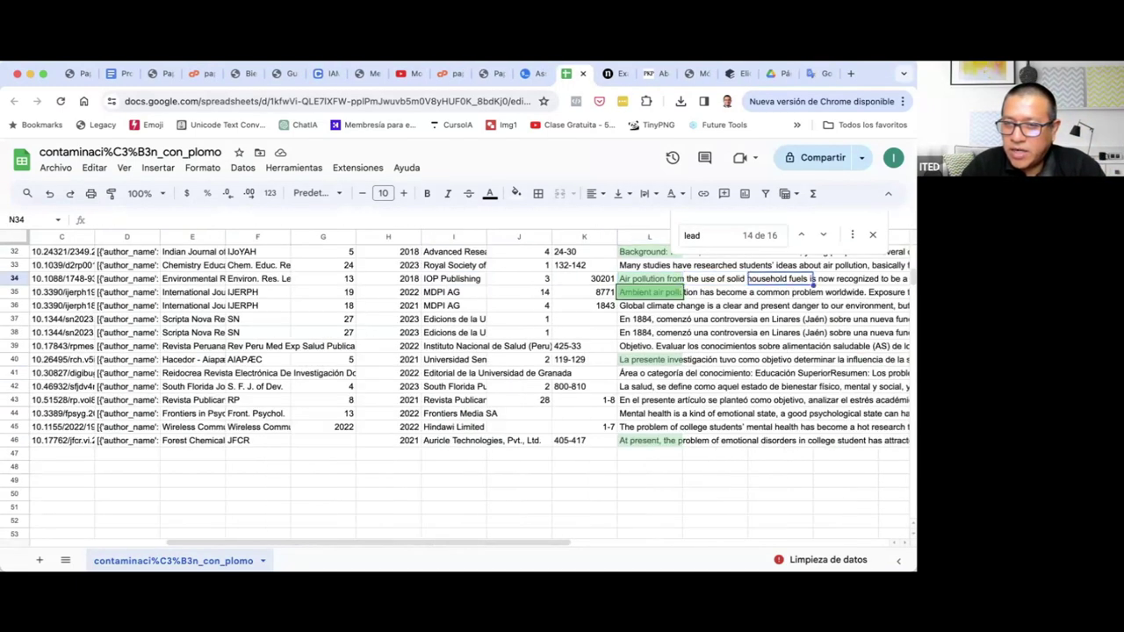
key(Right)
key(Right)
key(Right)
key(Right)
key(Right)
key(Right)
key(Right)
key(Right)
key(Right)
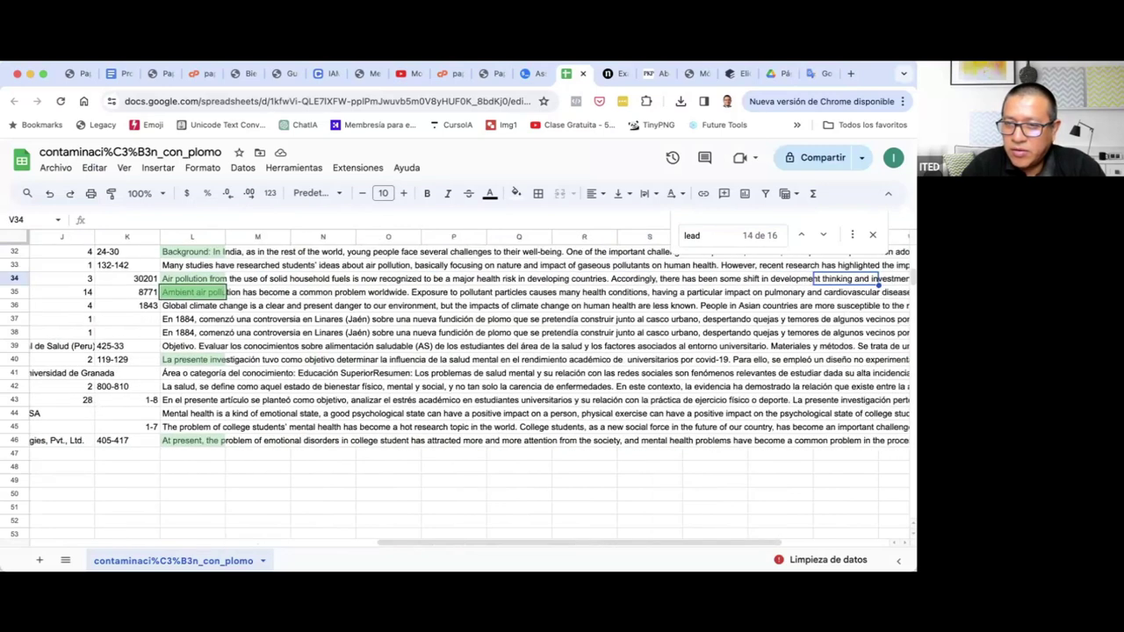
key(Right)
key(Right)
key(Left)
key(Left)
key(Left)
key(Left)
key(Left)
key(Left)
key(Left)
key(Left)
key(Left)
key(Left)
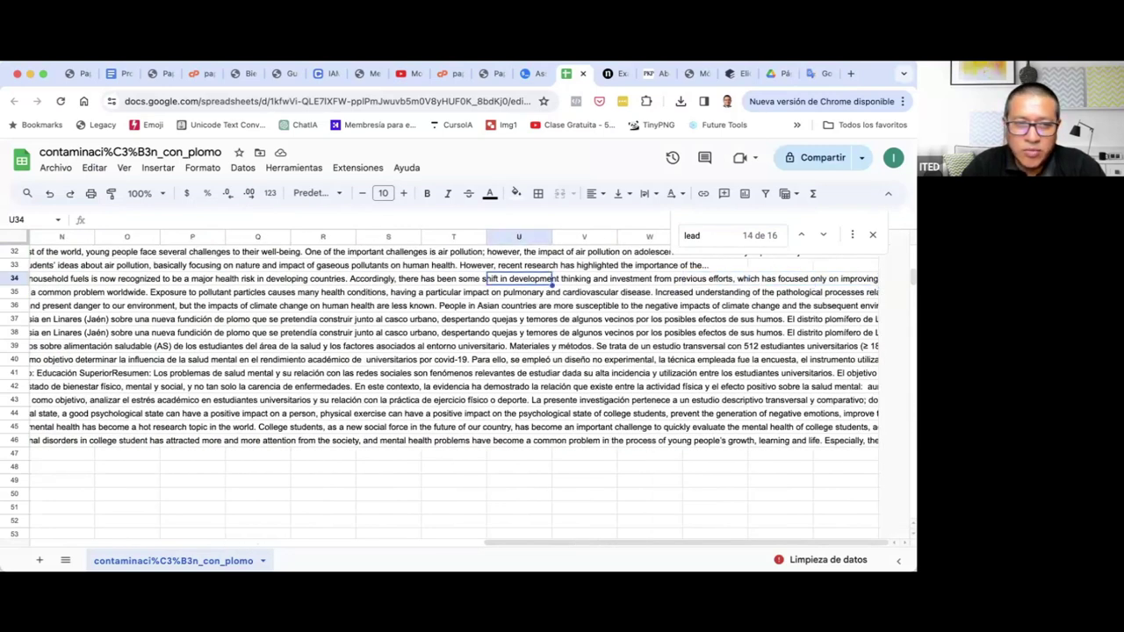
key(Left)
key(Left)
key(Left)
key(Left)
key(Left)
key(Left)
key(Left)
key(Left)
key(Left)
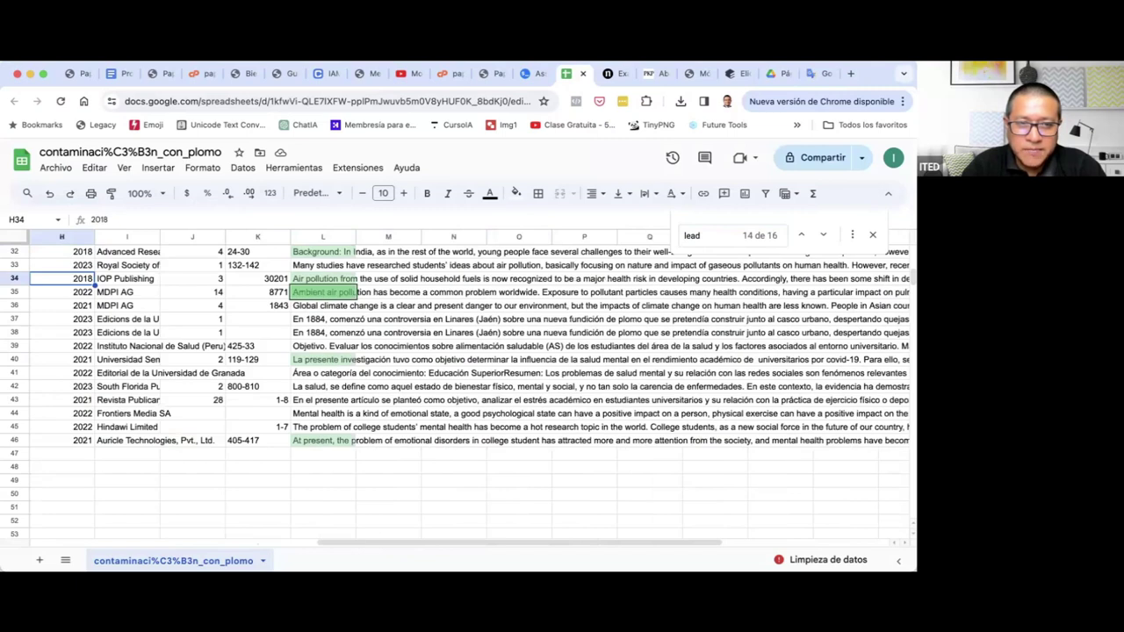
key(Right)
key(Right)
Widen the journal column so full journal names can be read, and check the names in its first rows.
scroll(465, 386, up, 10)
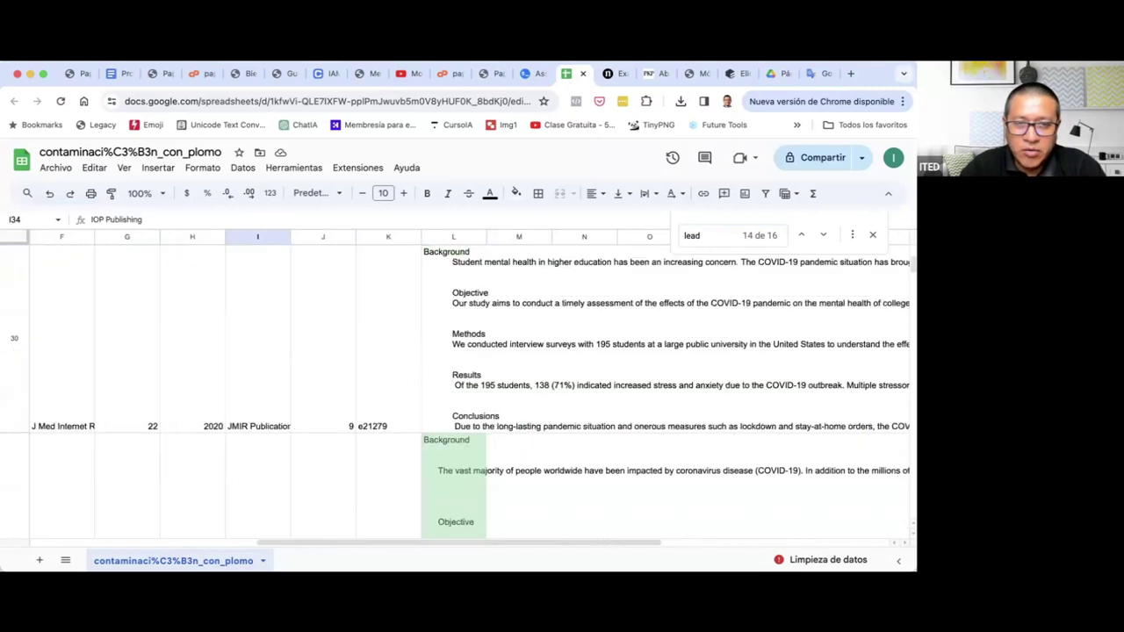
scroll(449, 296, up, 4)
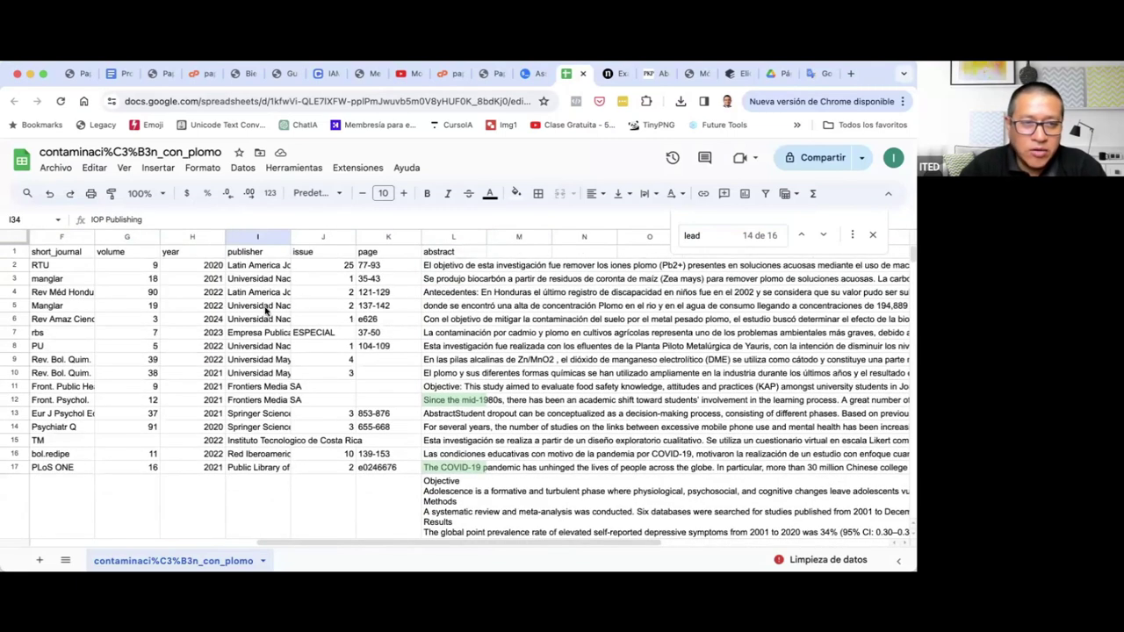
scroll(194, 322, left, 1)
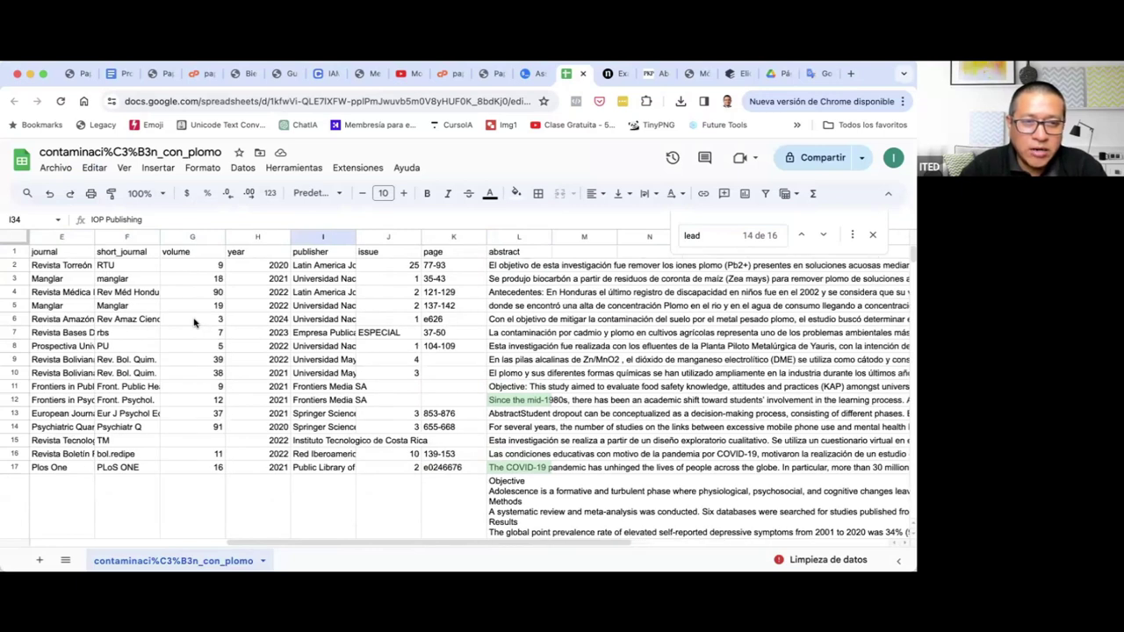
scroll(194, 322, left, 2)
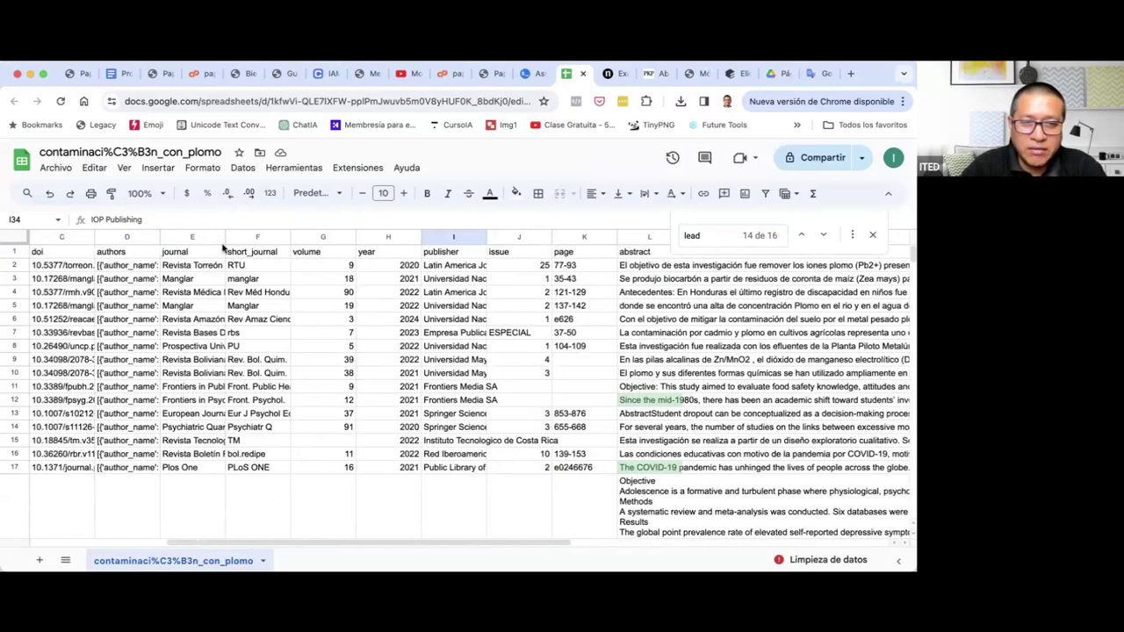
drag(226, 235, 273, 235)
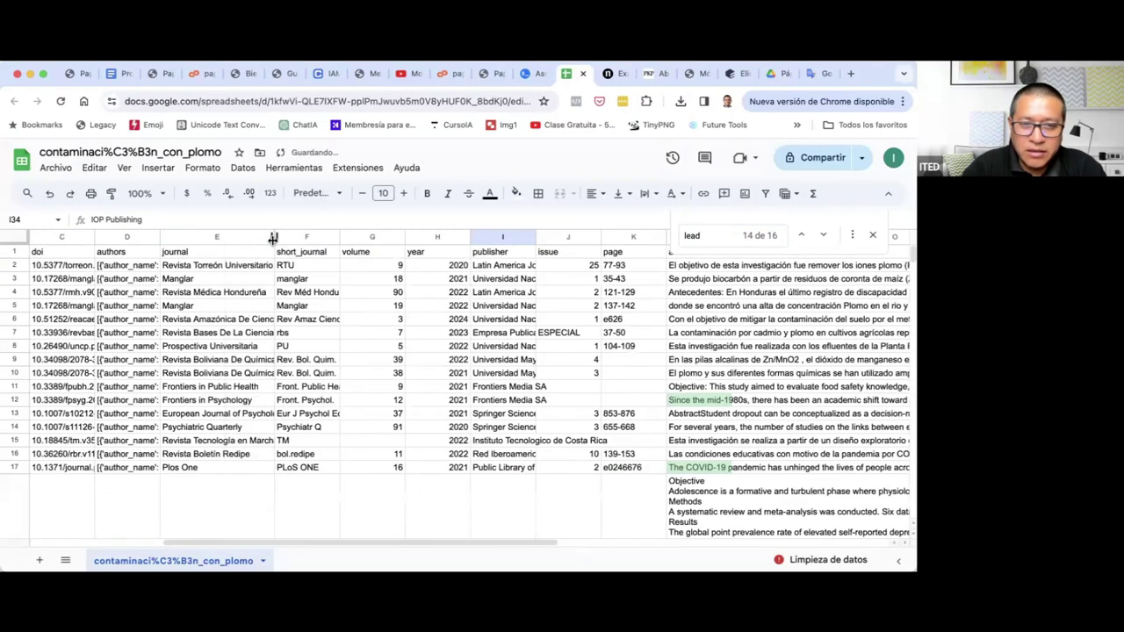
click(215, 305)
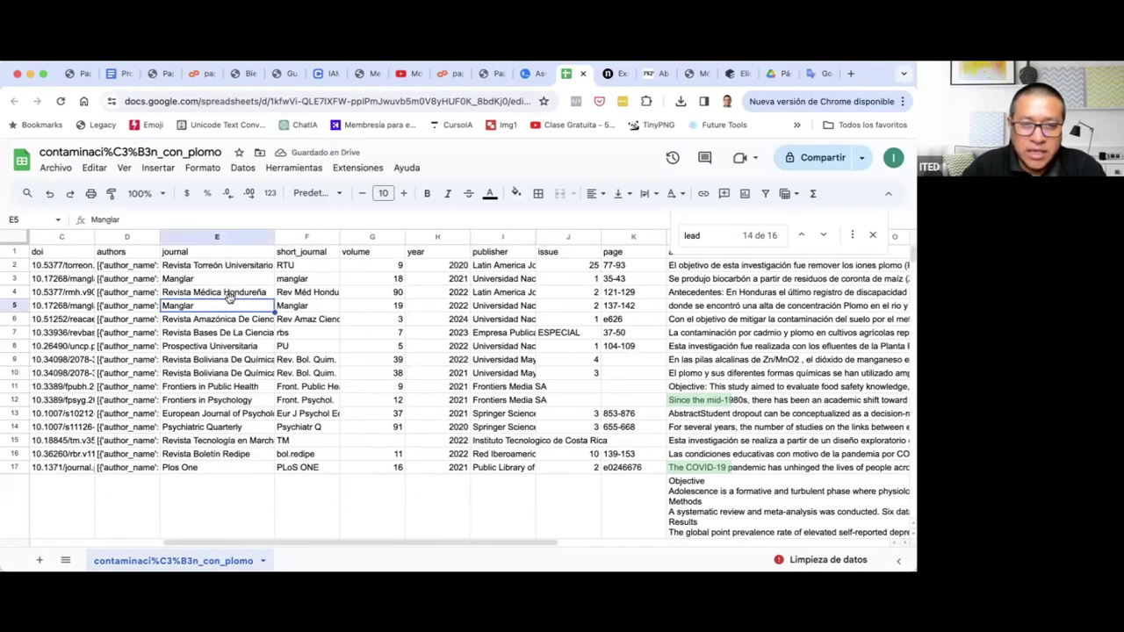
click(234, 295)
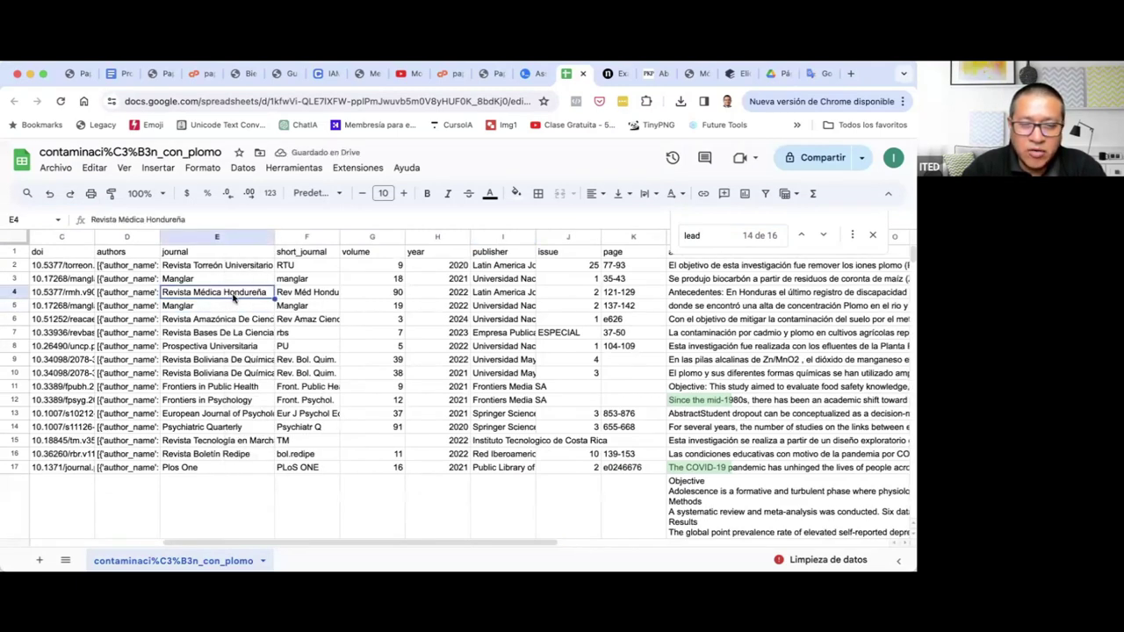
Search Google in a new browser tab for "Revista Bases De La Ciencia" from row 7 and open the UTM journal site.
click(245, 336)
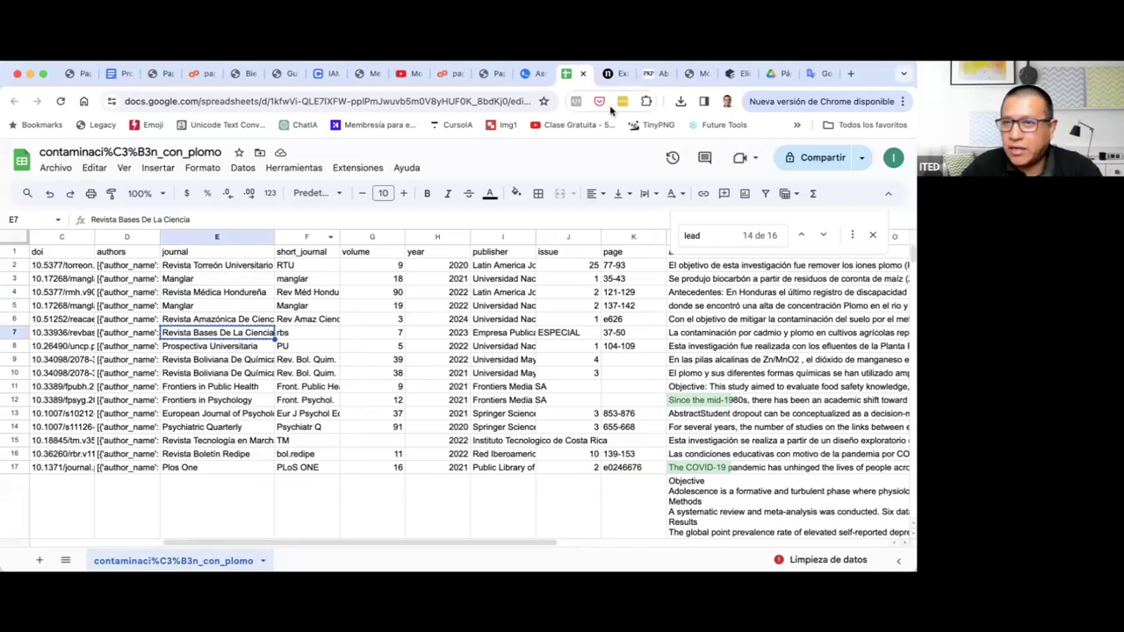
click(852, 74)
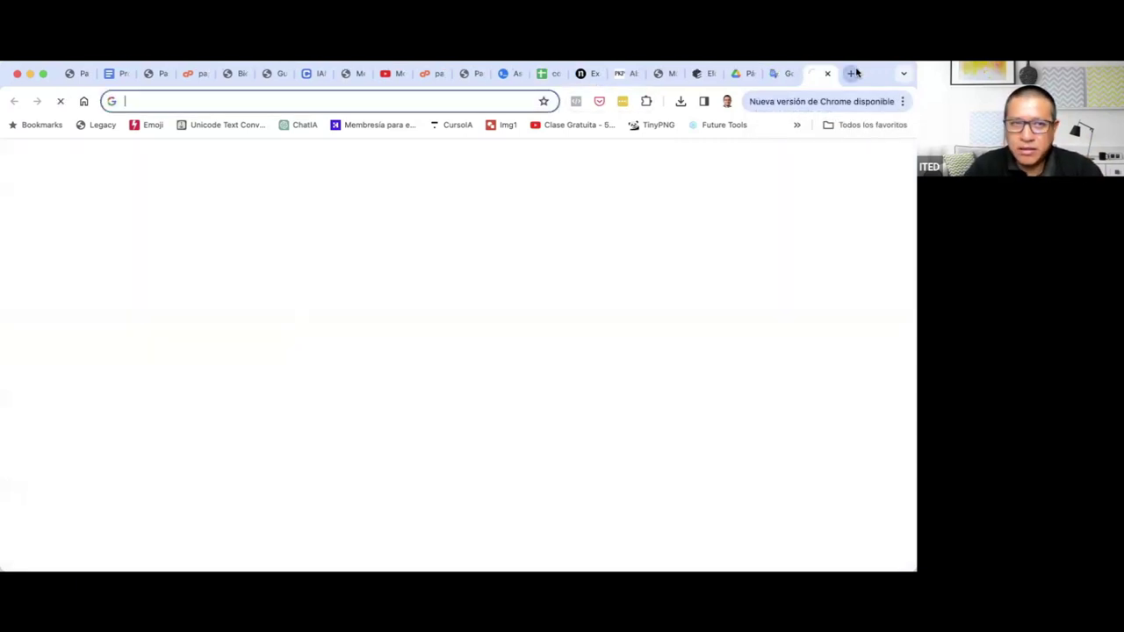
text(Revista Bases De La Ciencia)
key(Return)
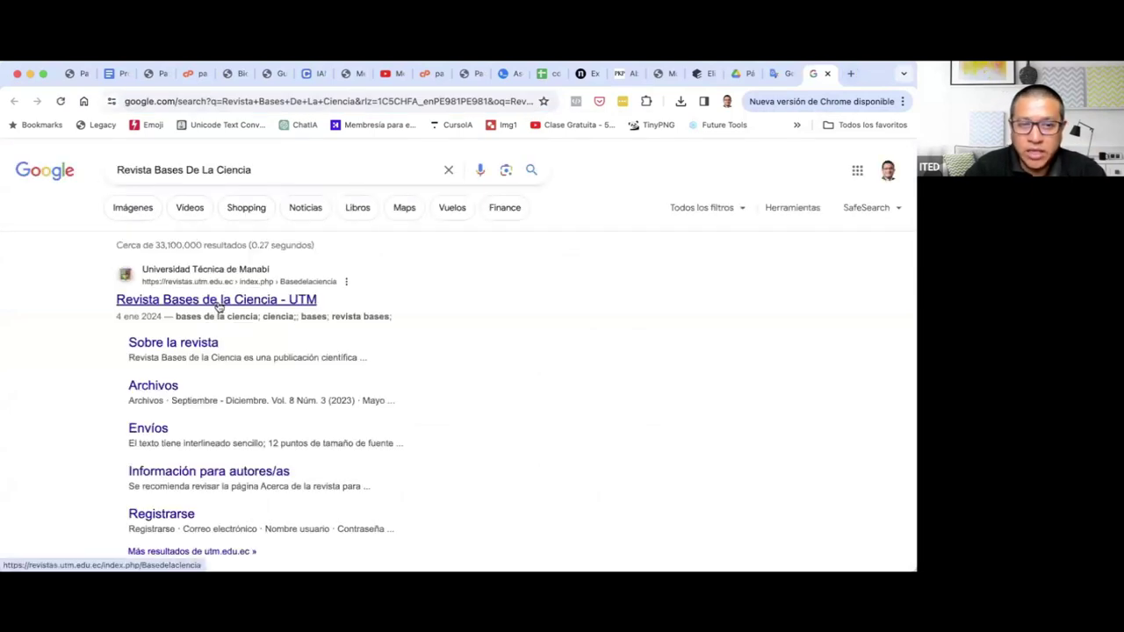
click(219, 307)
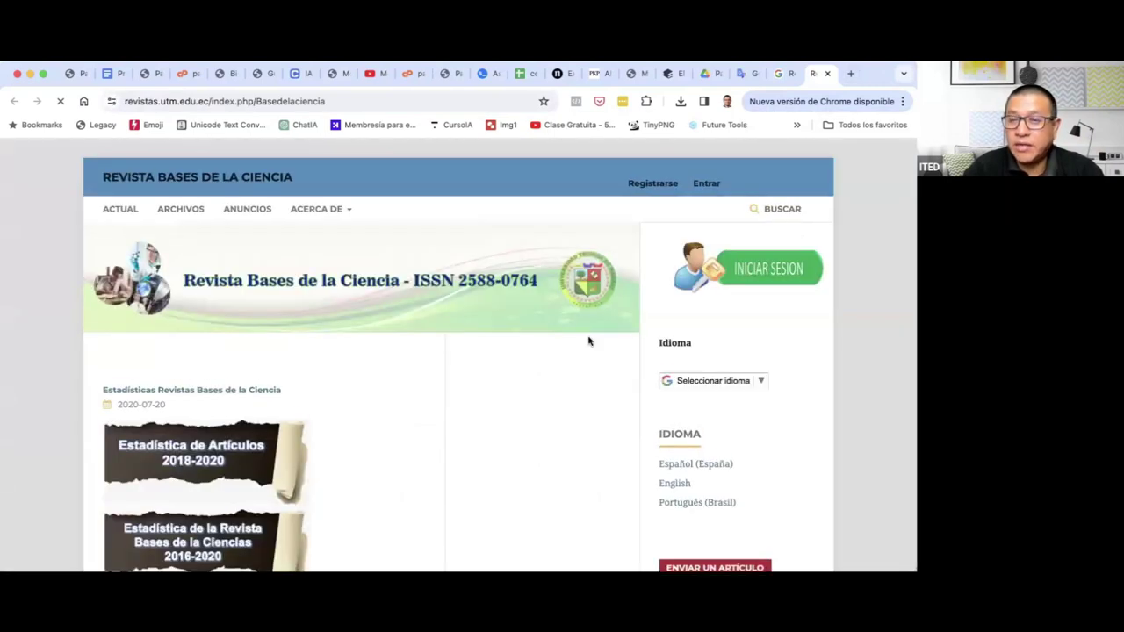
Review the journal's home page and the indexes and databases it is listed in.
scroll(588, 341, down, 2)
scroll(588, 341, down, 3)
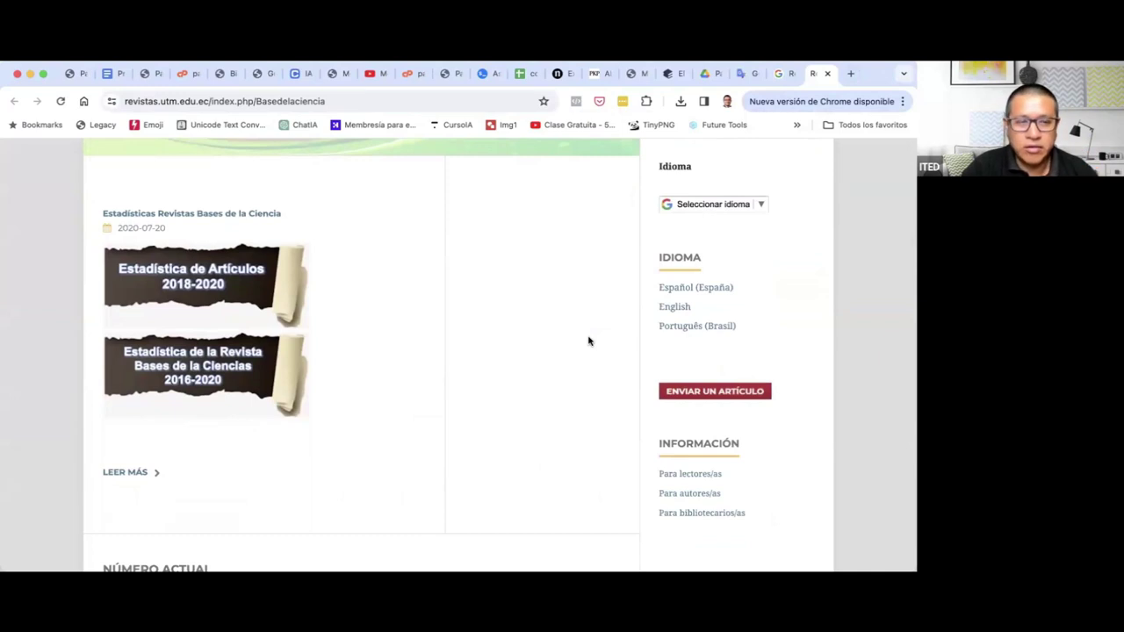
scroll(588, 341, down, 10)
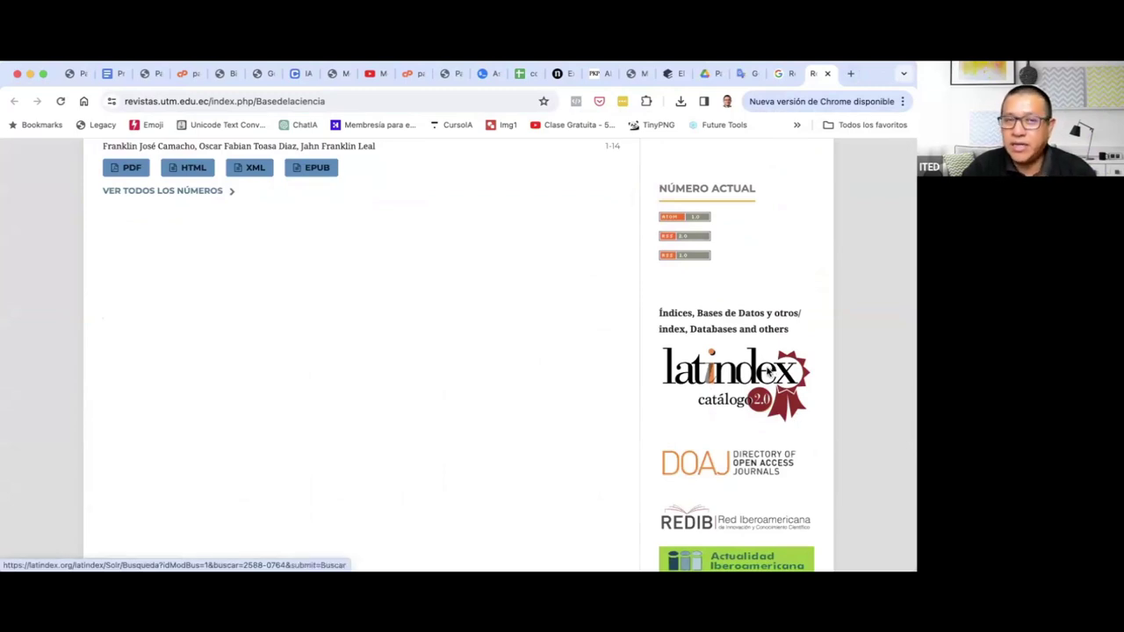
scroll(767, 372, down, 4)
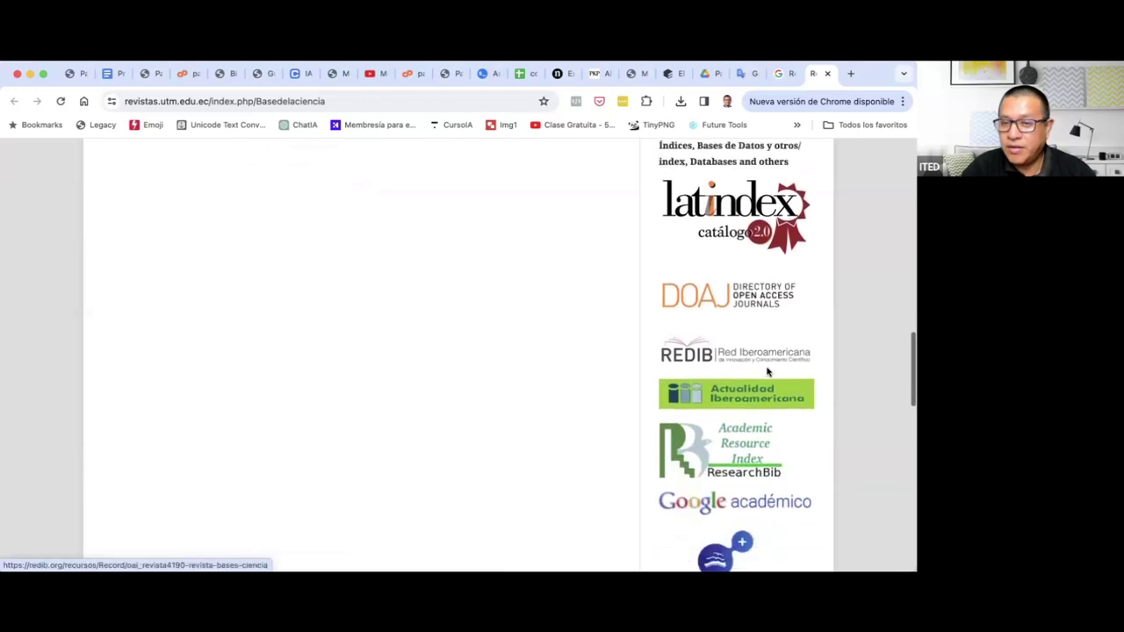
scroll(768, 372, up, 15)
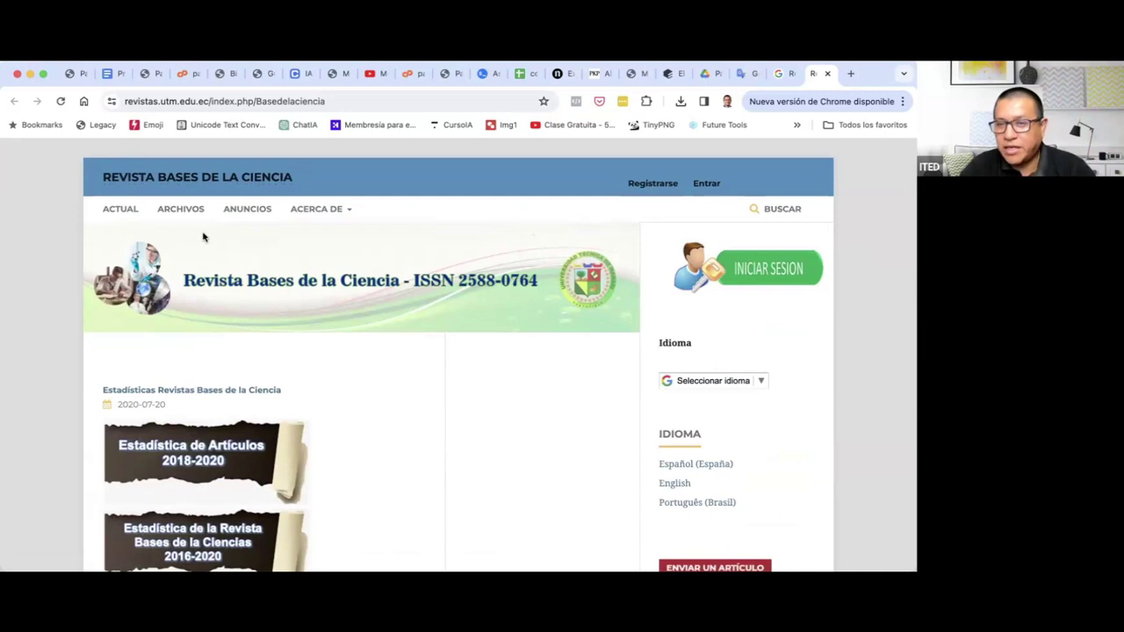
Open the journal's current issue and look over its publication details and articles.
click(127, 215)
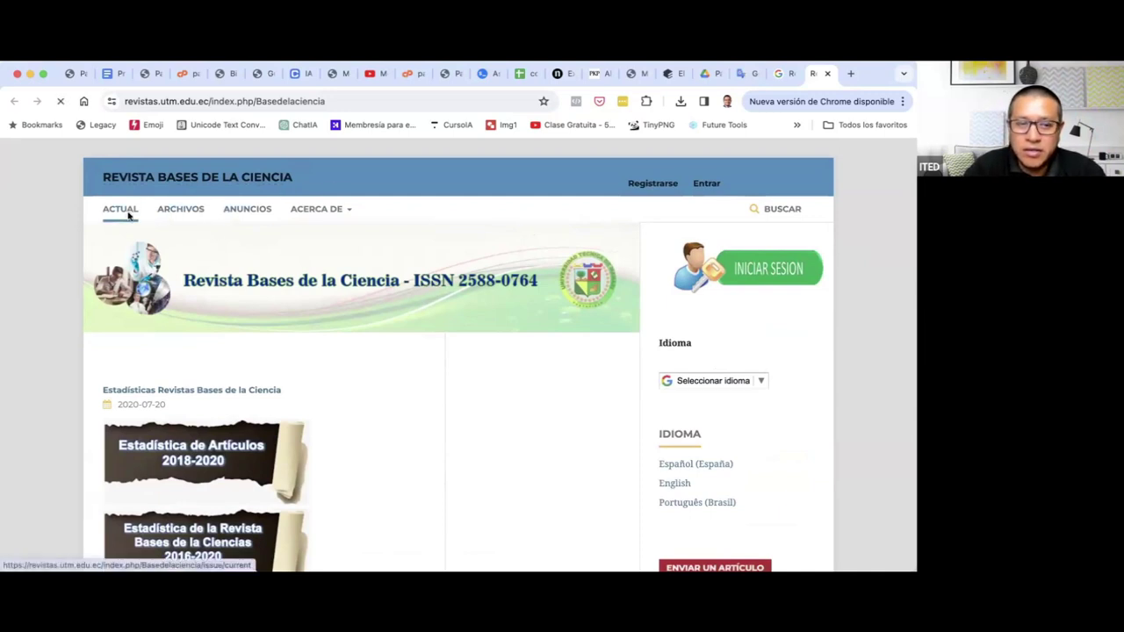
scroll(294, 317, down, 3)
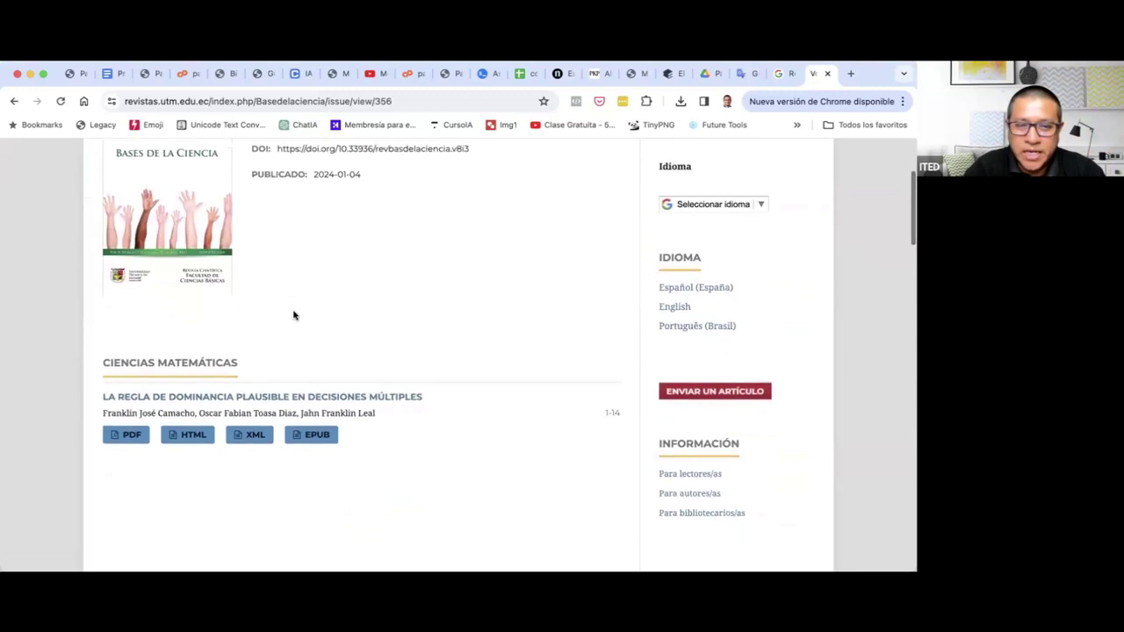
scroll(294, 315, down, 2)
scroll(295, 315, down, 10)
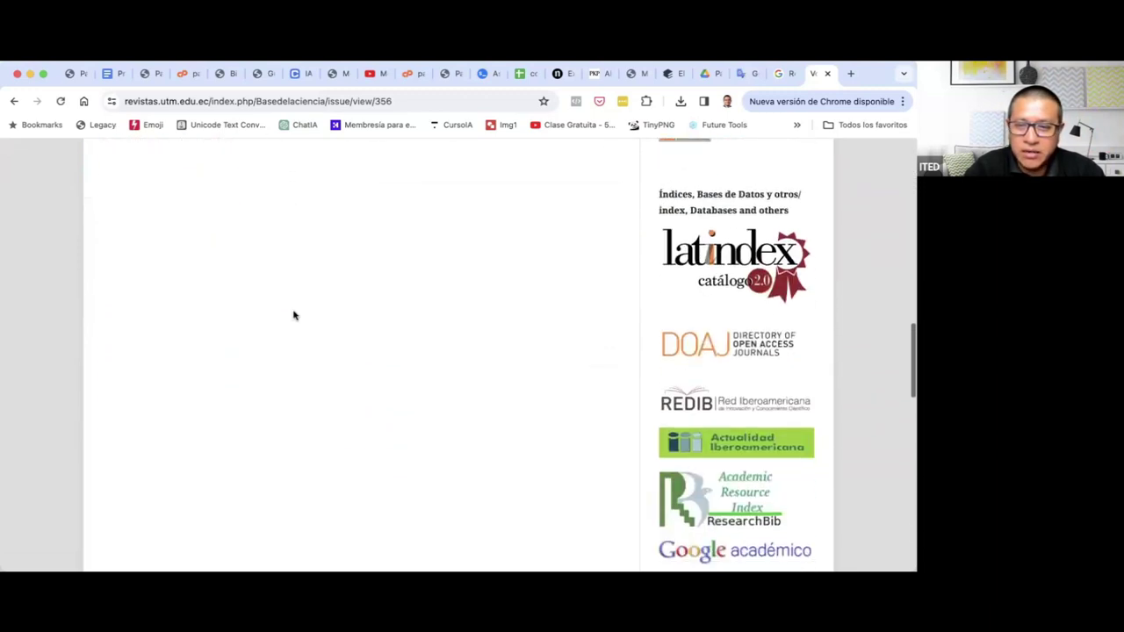
scroll(294, 316, up, 10)
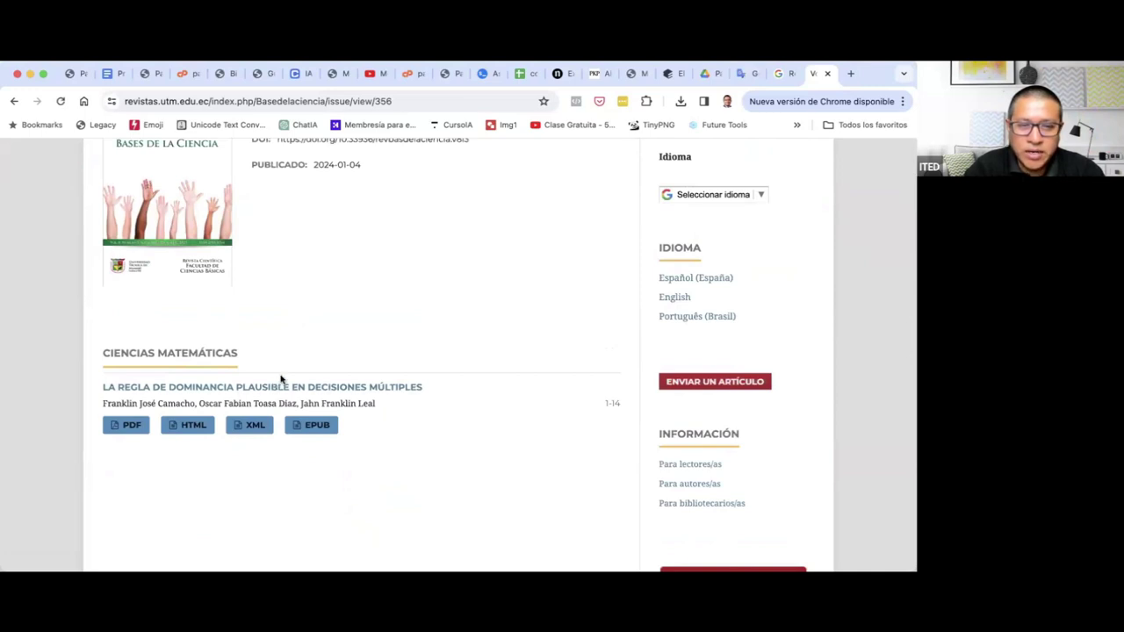
scroll(281, 380, up, 3)
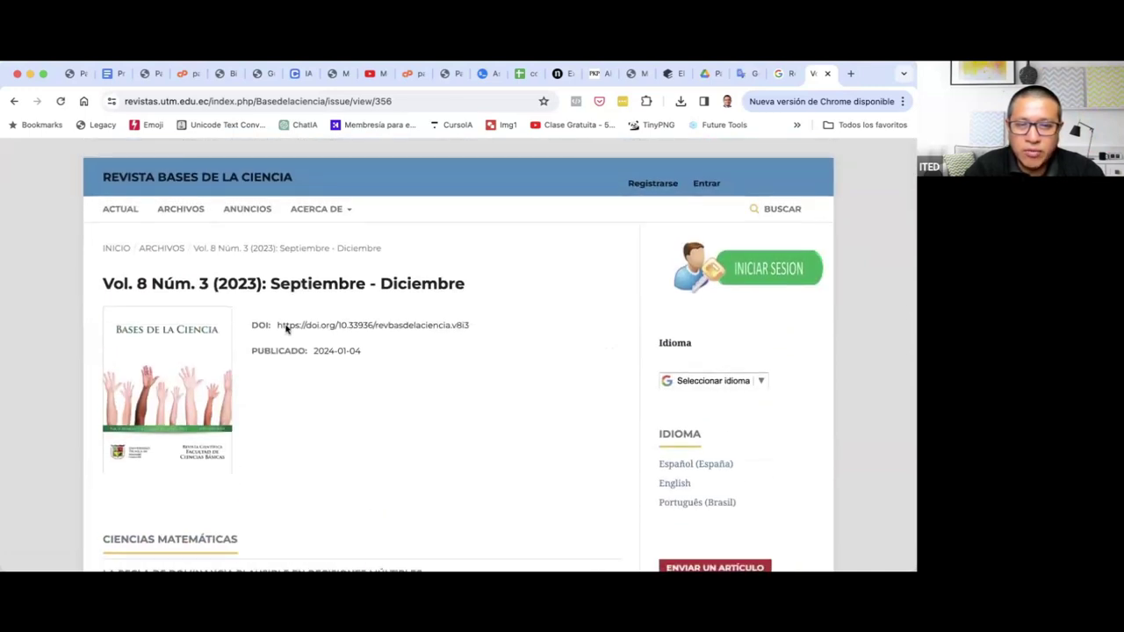
Open the journal's archive and look through its past issues, from the newest volume back to the first.
click(180, 209)
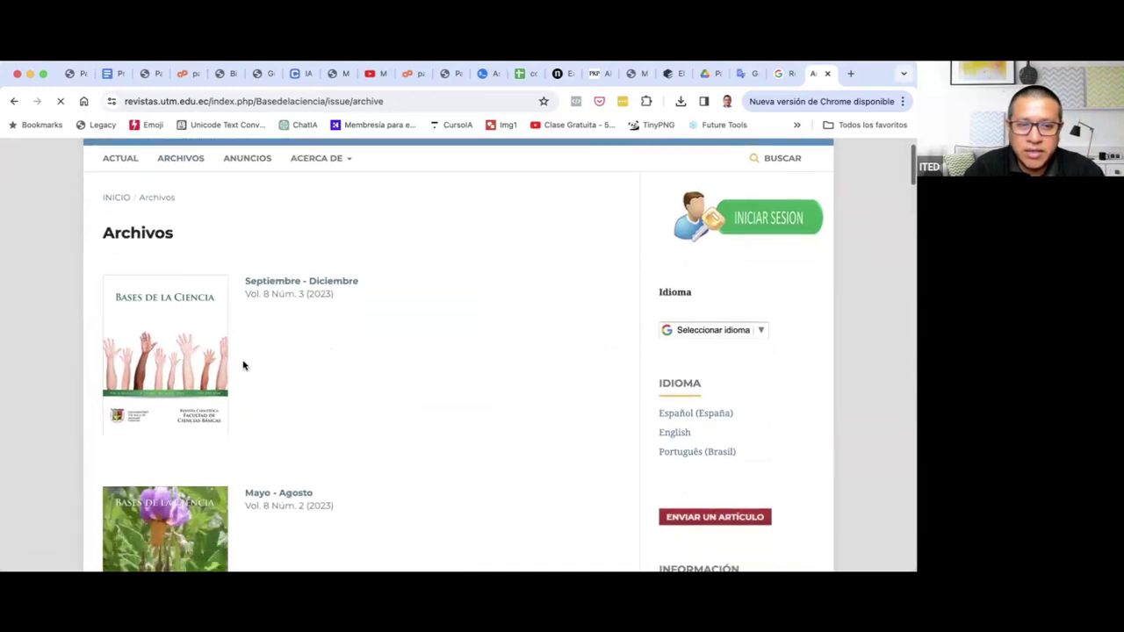
scroll(237, 360, down, 3)
scroll(228, 357, up, 2)
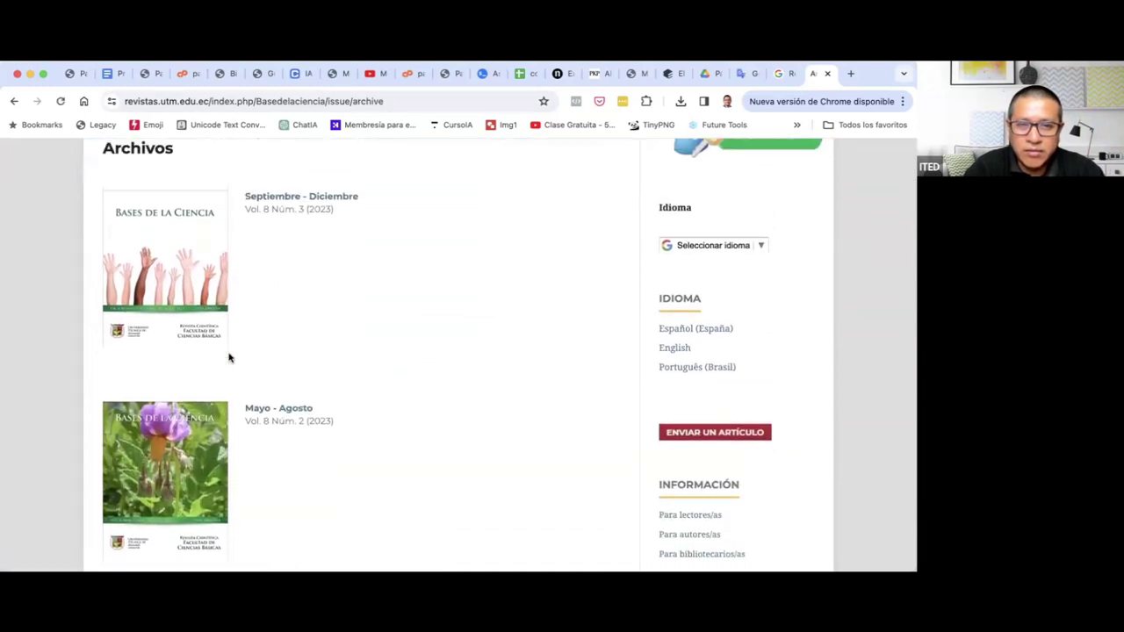
scroll(228, 358, down, 5)
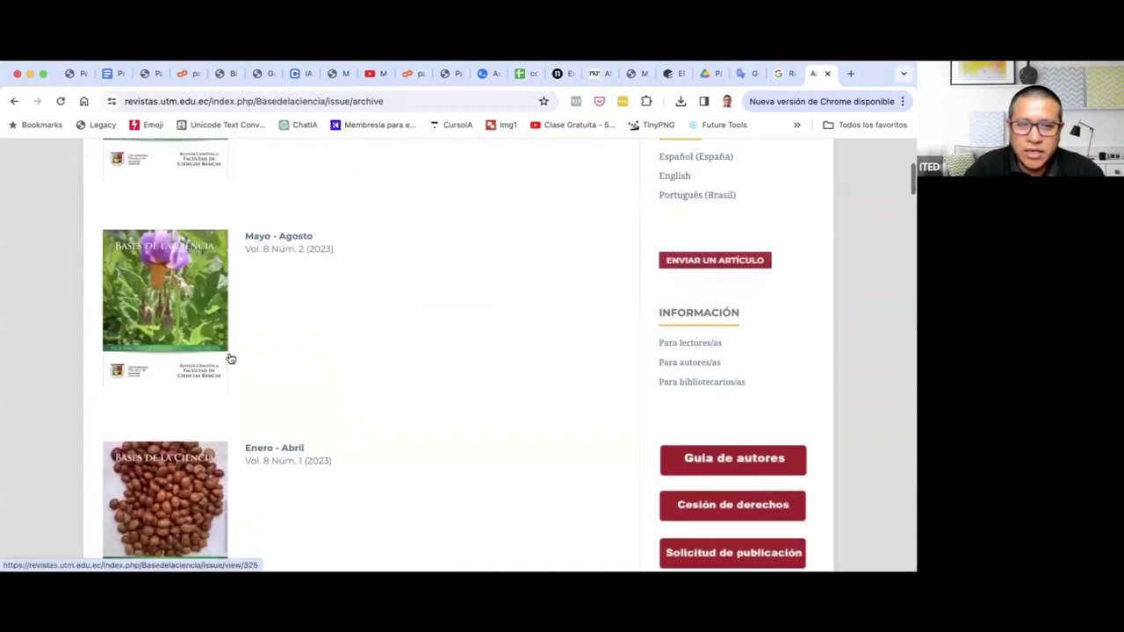
scroll(230, 358, up, 3)
scroll(230, 358, down, 5)
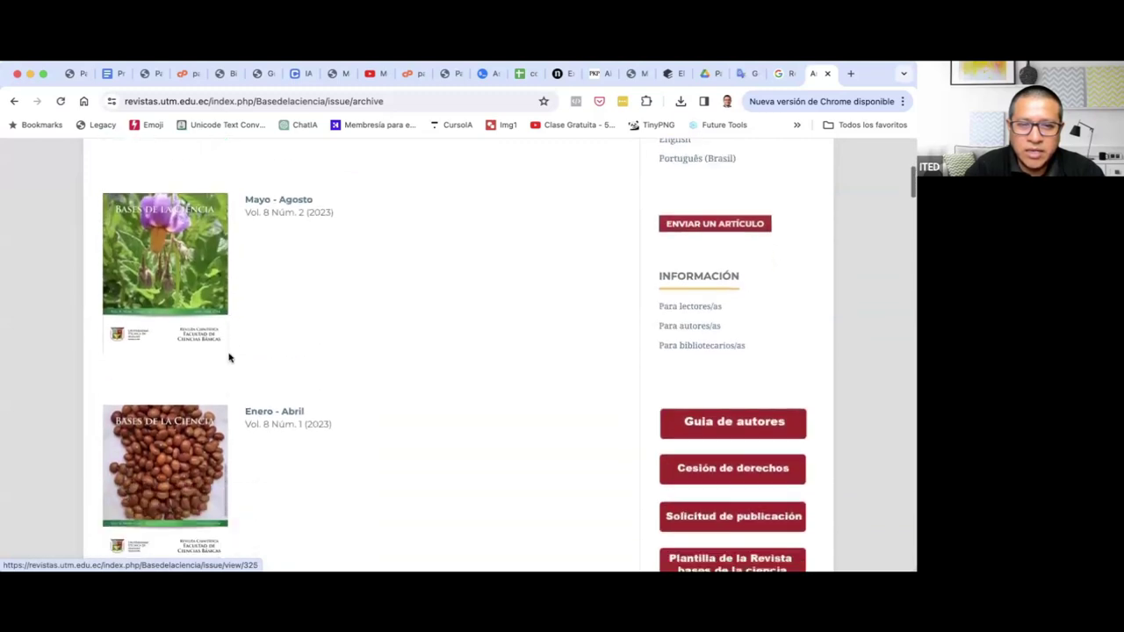
scroll(230, 358, down, 5)
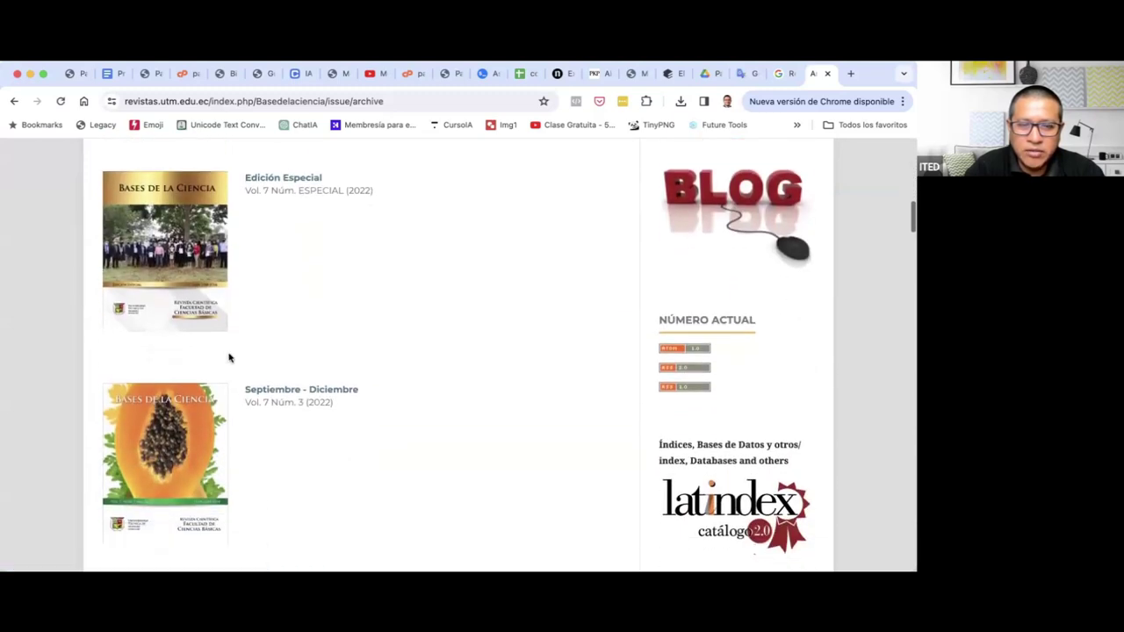
scroll(230, 358, down, 20)
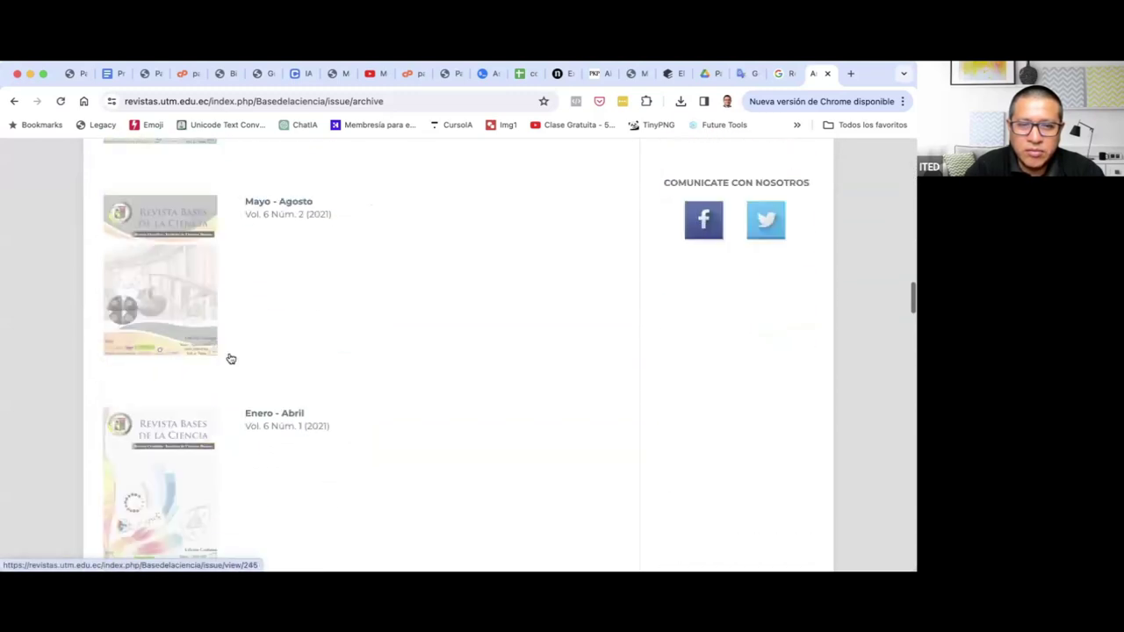
scroll(230, 358, down, 20)
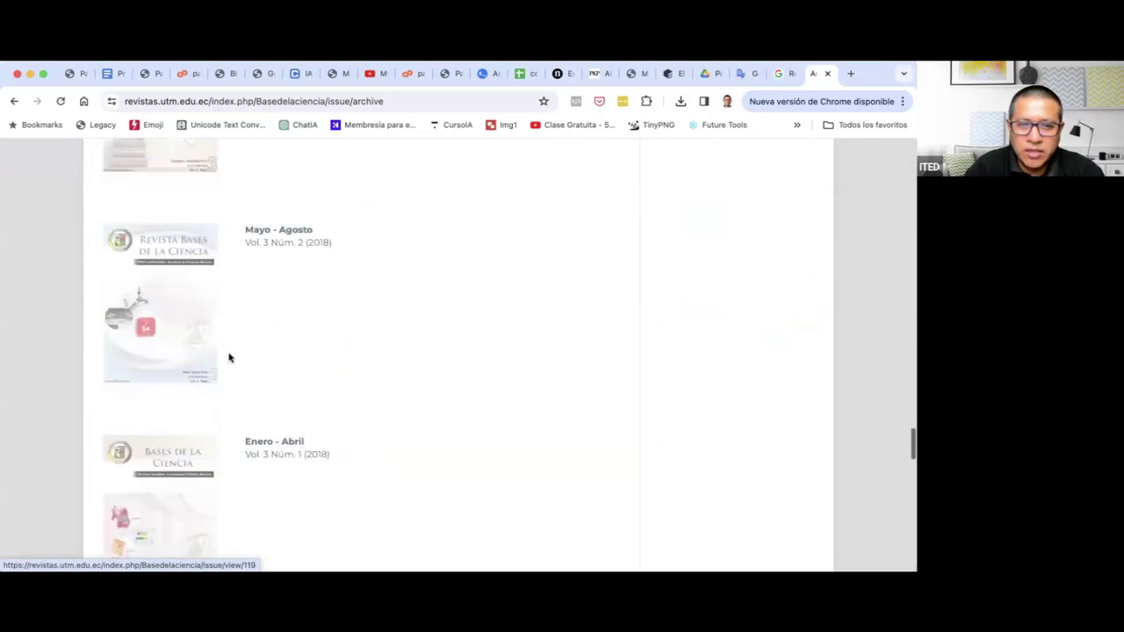
scroll(230, 358, up, 4)
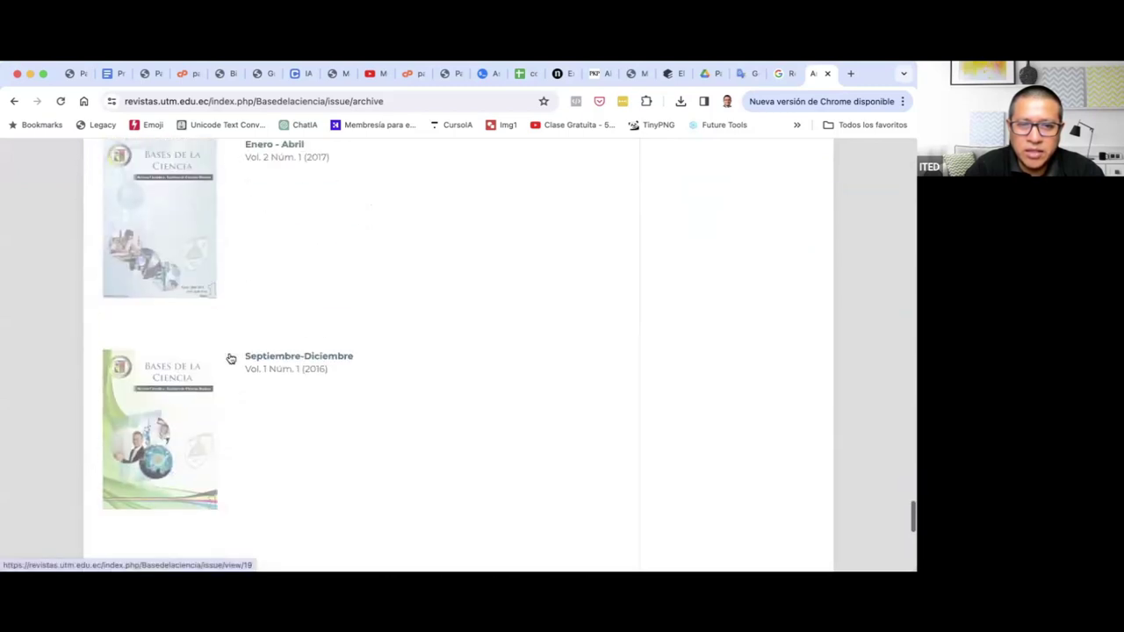
scroll(237, 376, up, 20)
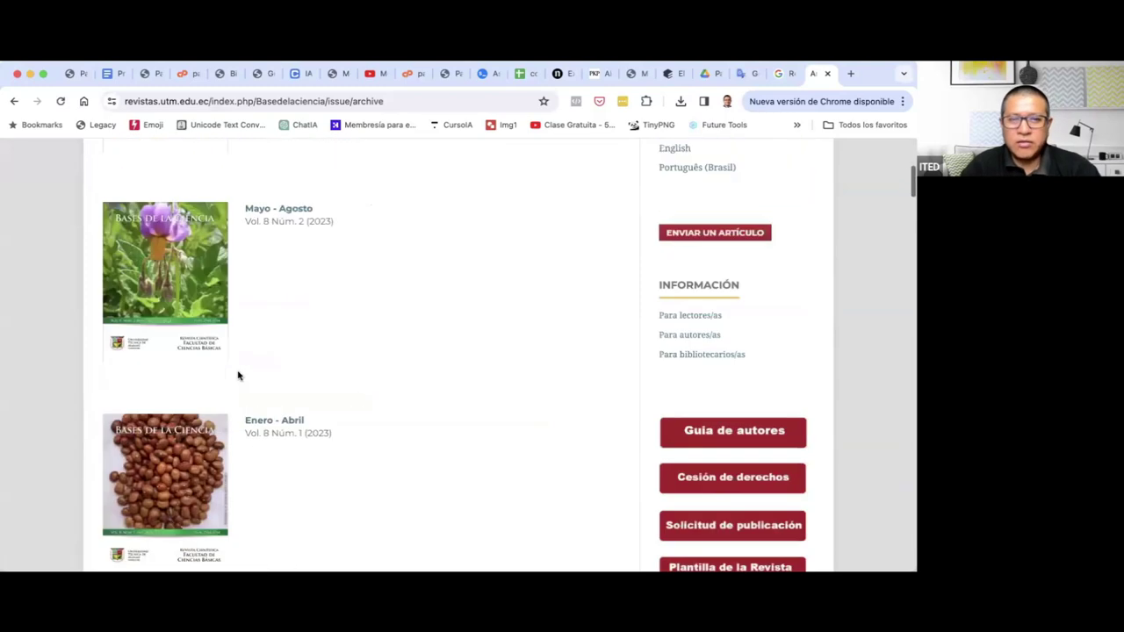
scroll(238, 376, down, 1)
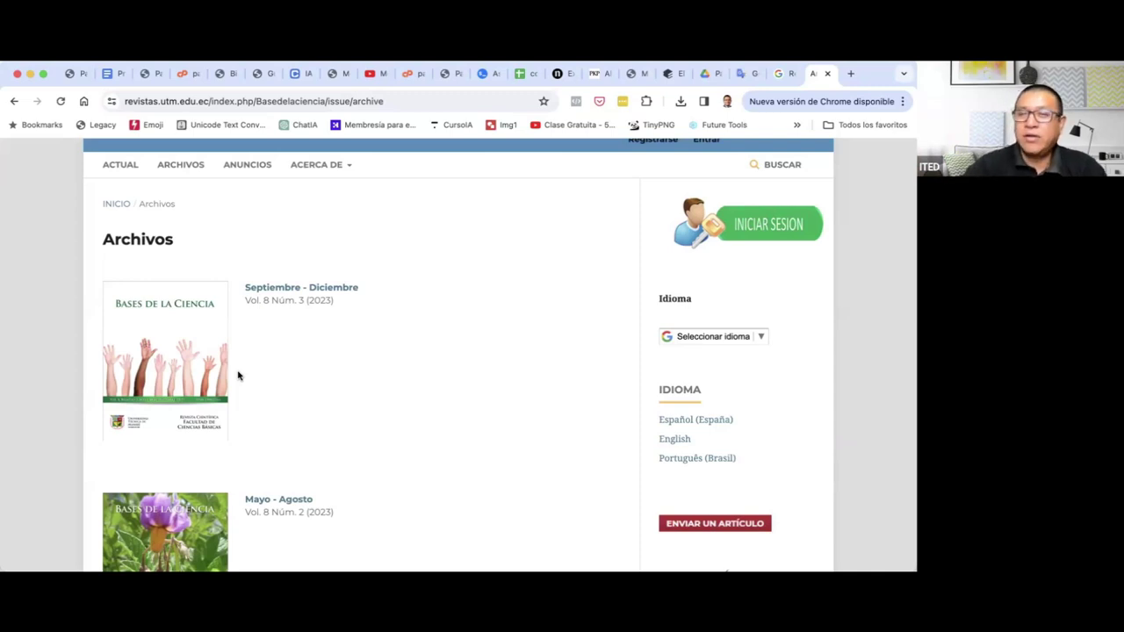
Switch to the workshop course and open Module 4, on finding a journal for the paper, to view its journal analysis checklist.
click(633, 73)
scroll(177, 351, up, 5)
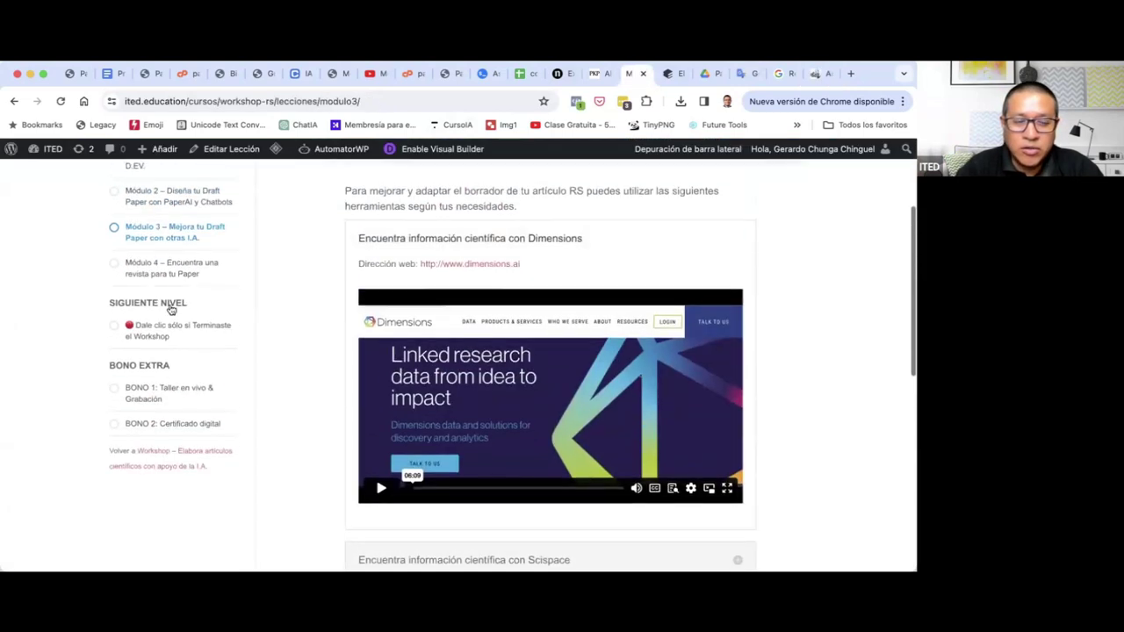
click(181, 277)
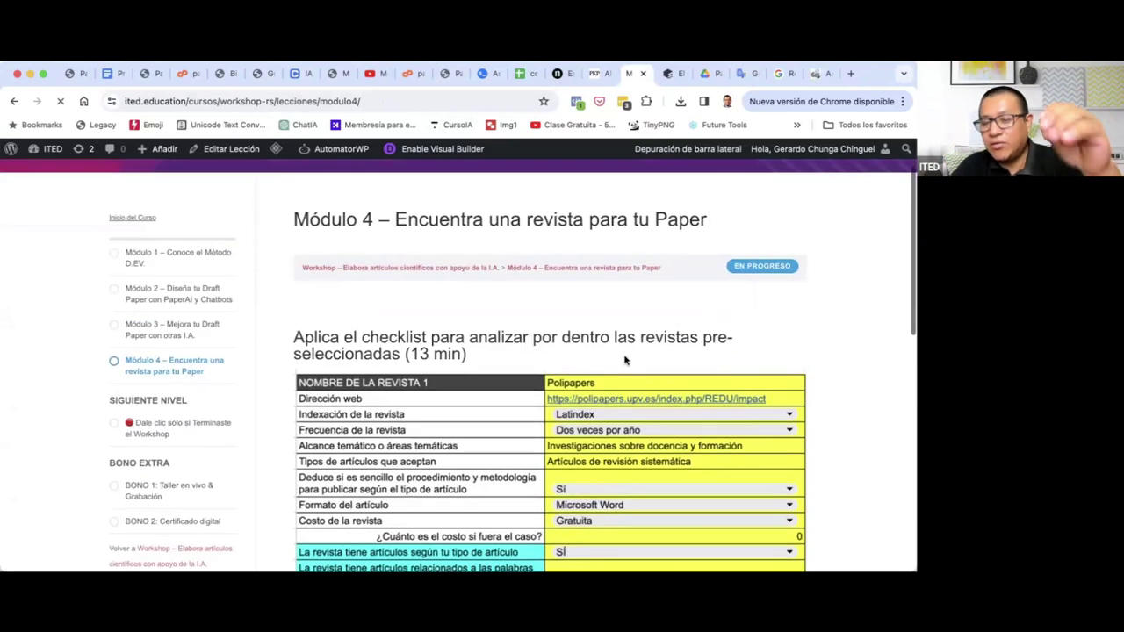
scroll(625, 360, down, 2)
click(625, 356)
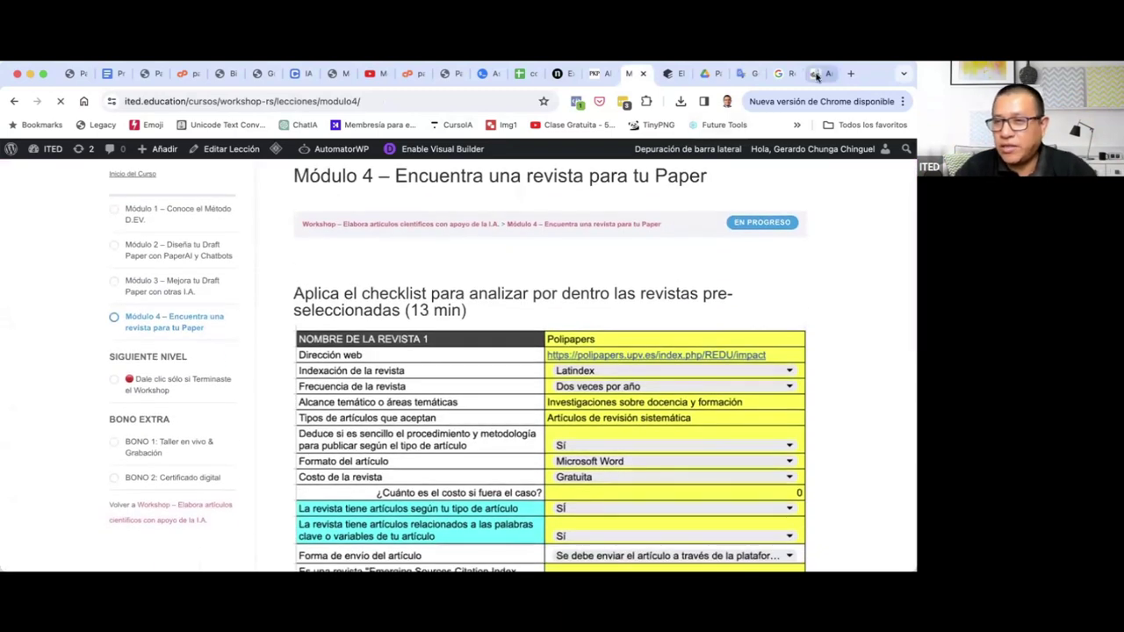
Return to the journal's archive page and select its full web address.
scroll(503, 275, up, 2)
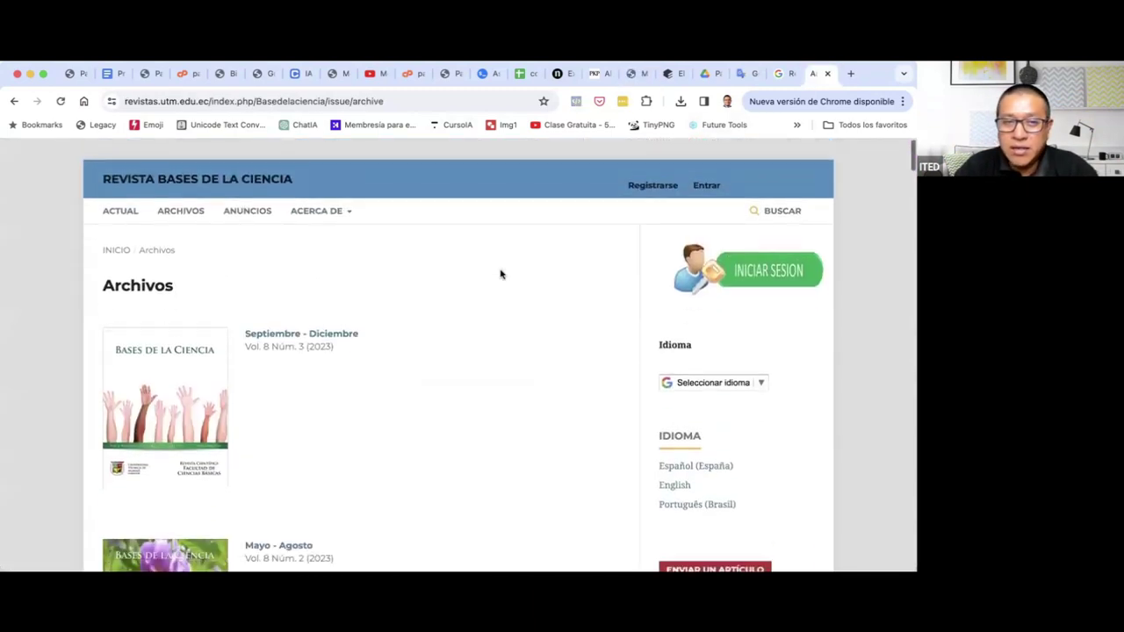
click(344, 99)
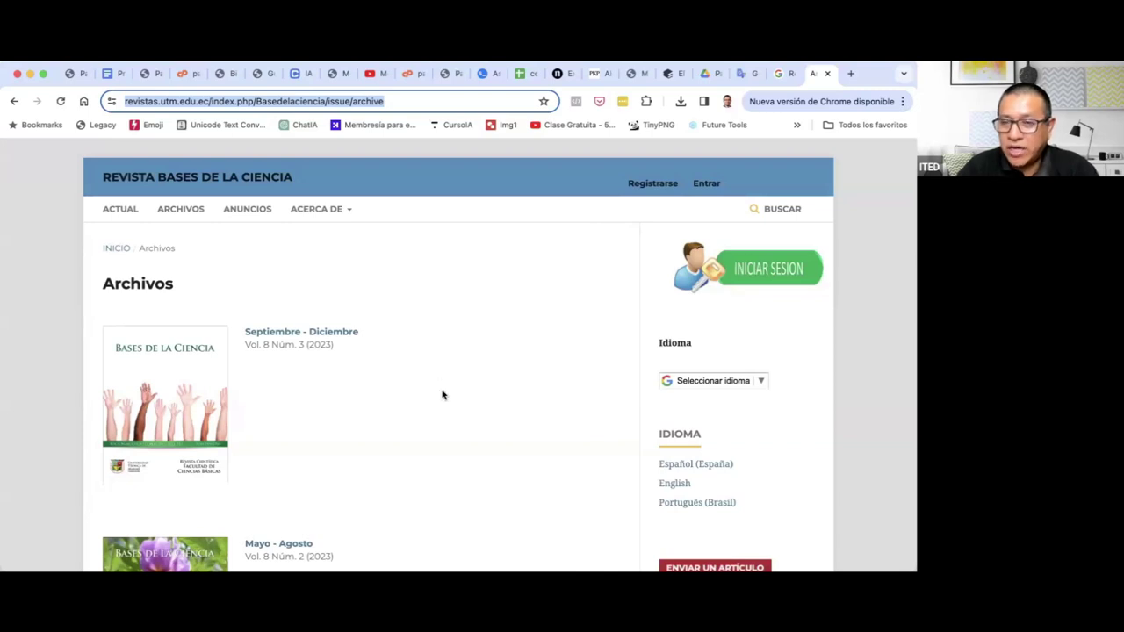
mouse_move(331, 212)
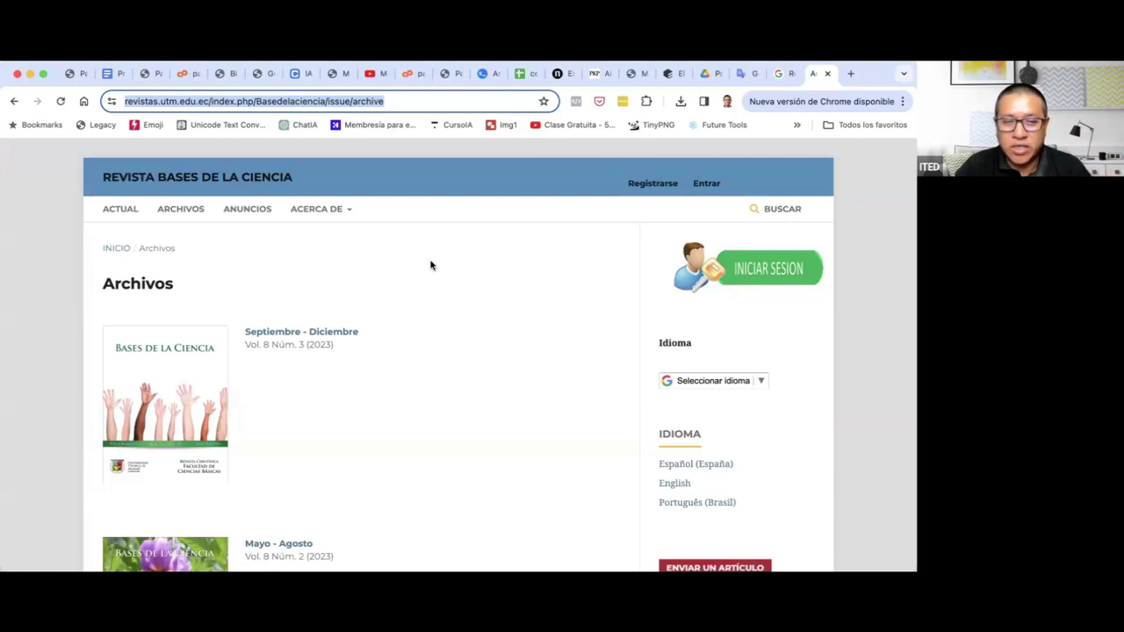
In the Brave browser, examine the journal's search results for "revisión" to check which review articles it publishes.
scroll(430, 266, down, 1)
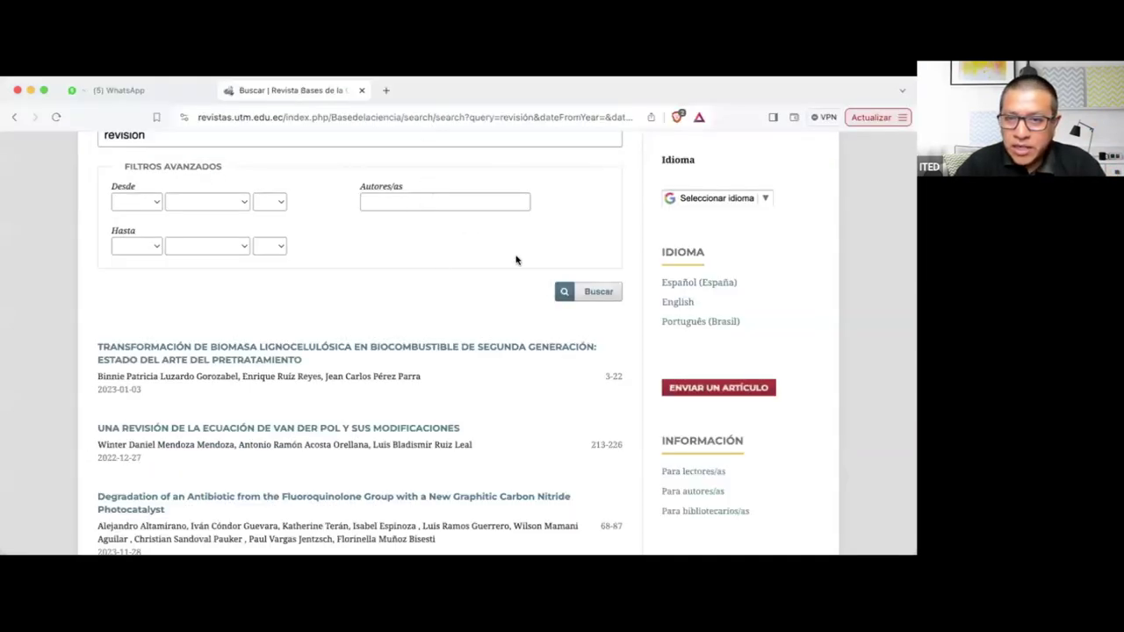
scroll(517, 259, up, 5)
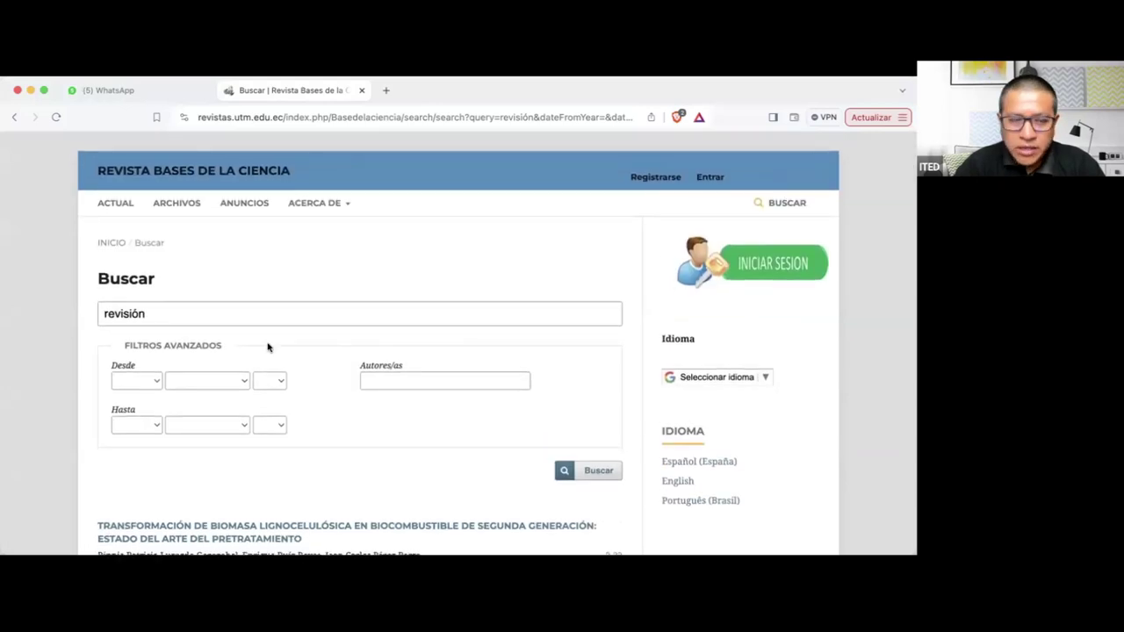
scroll(296, 277, down, 3)
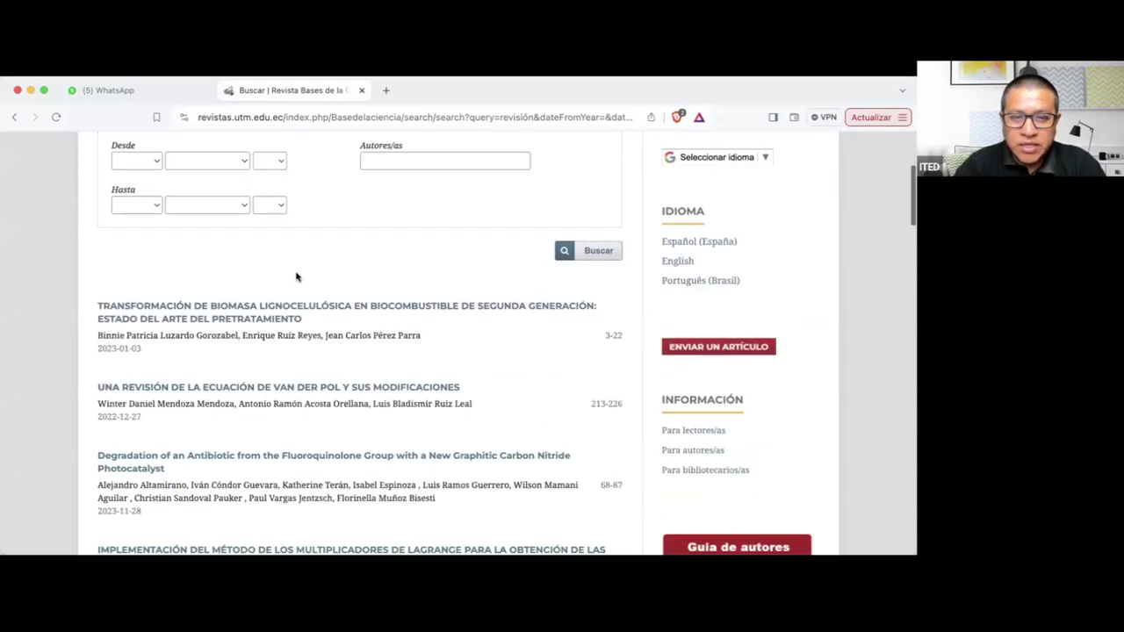
scroll(296, 277, down, 1)
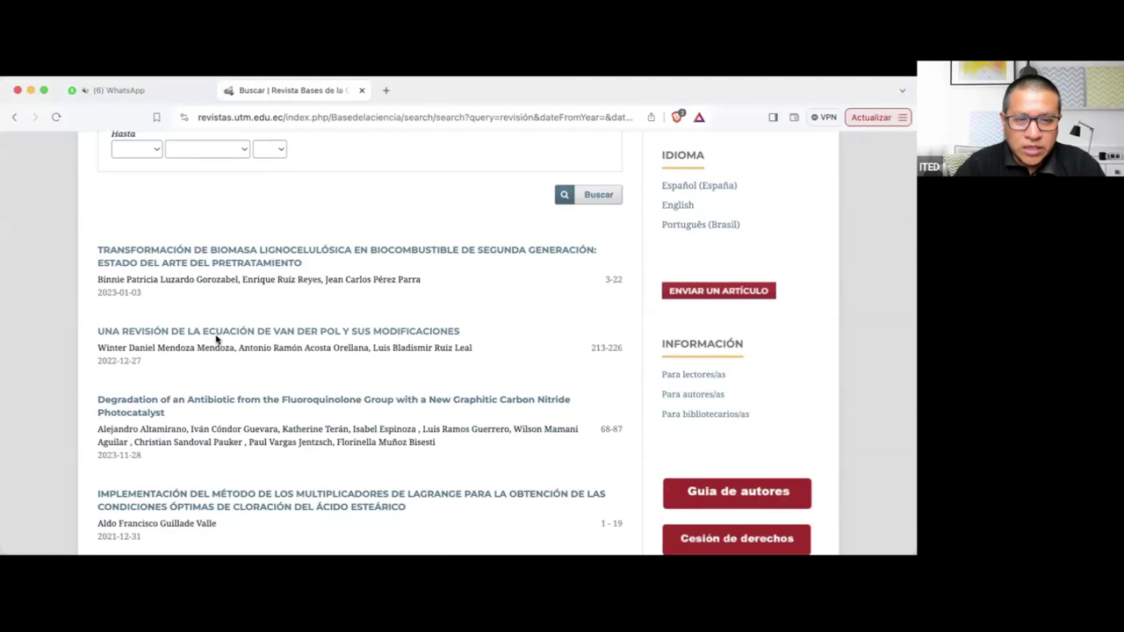
scroll(216, 339, down, 2)
scroll(216, 339, down, 3)
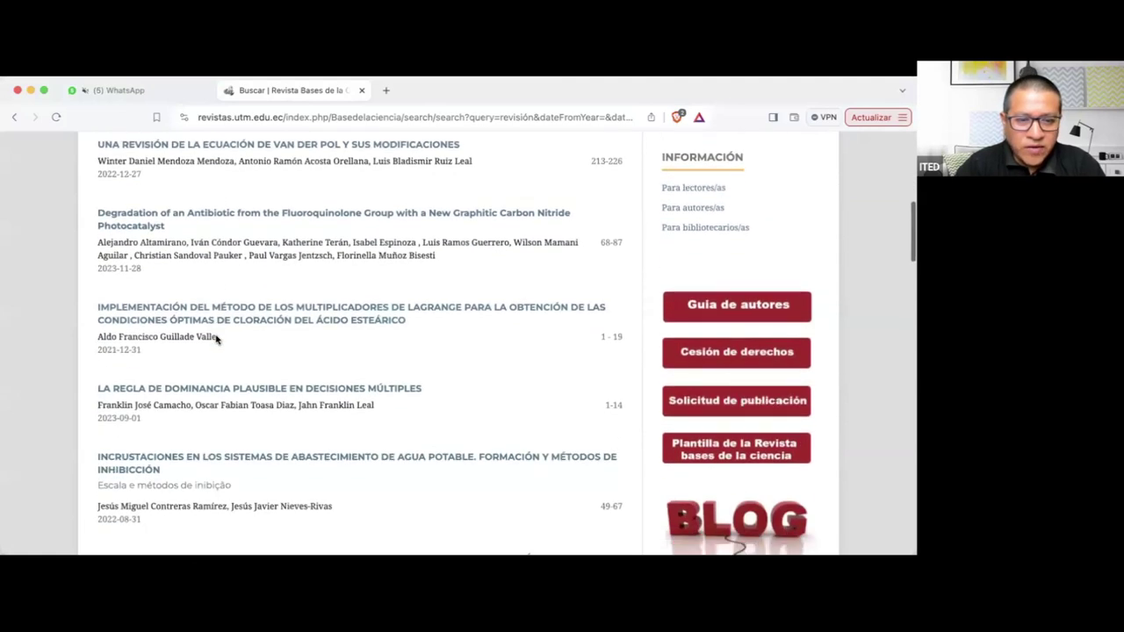
scroll(216, 339, down, 1)
scroll(216, 338, down, 5)
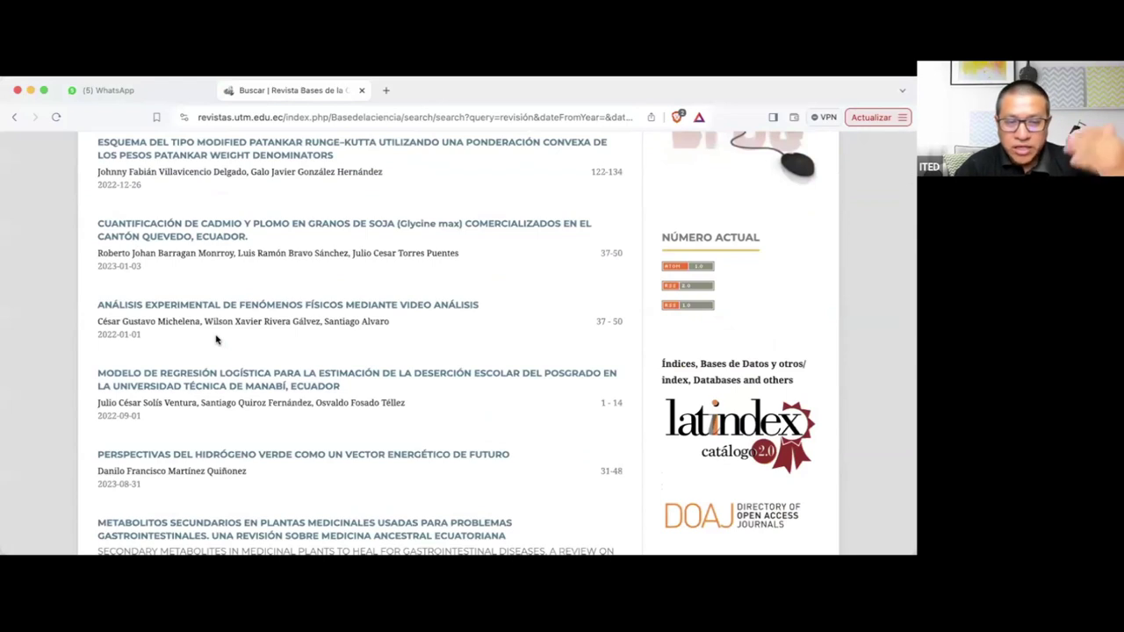
scroll(216, 339, down, 3)
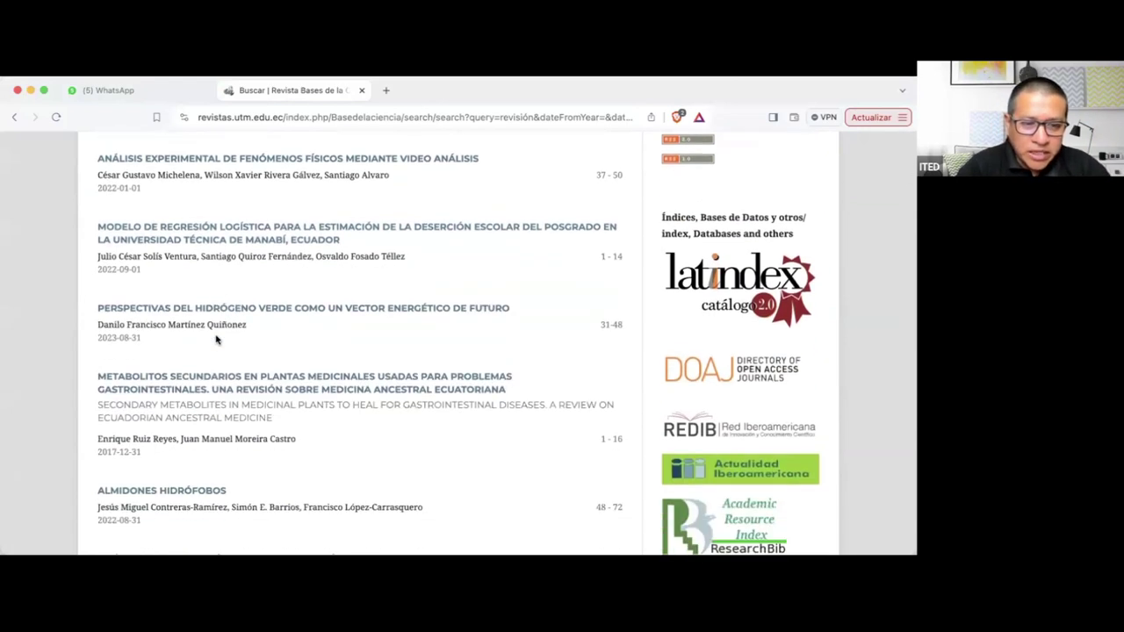
scroll(216, 339, up, 8)
scroll(215, 339, up, 3)
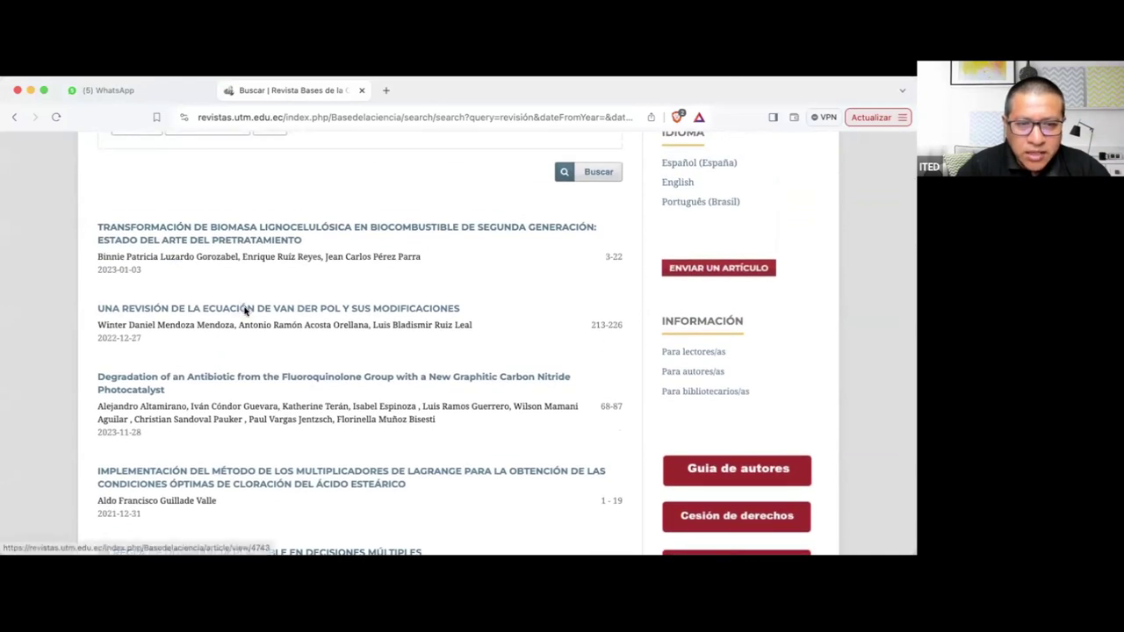
Open the article "Una revisión de la ecuación de Van der Pol y sus modificaciones" and display its PDF version.
click(244, 309)
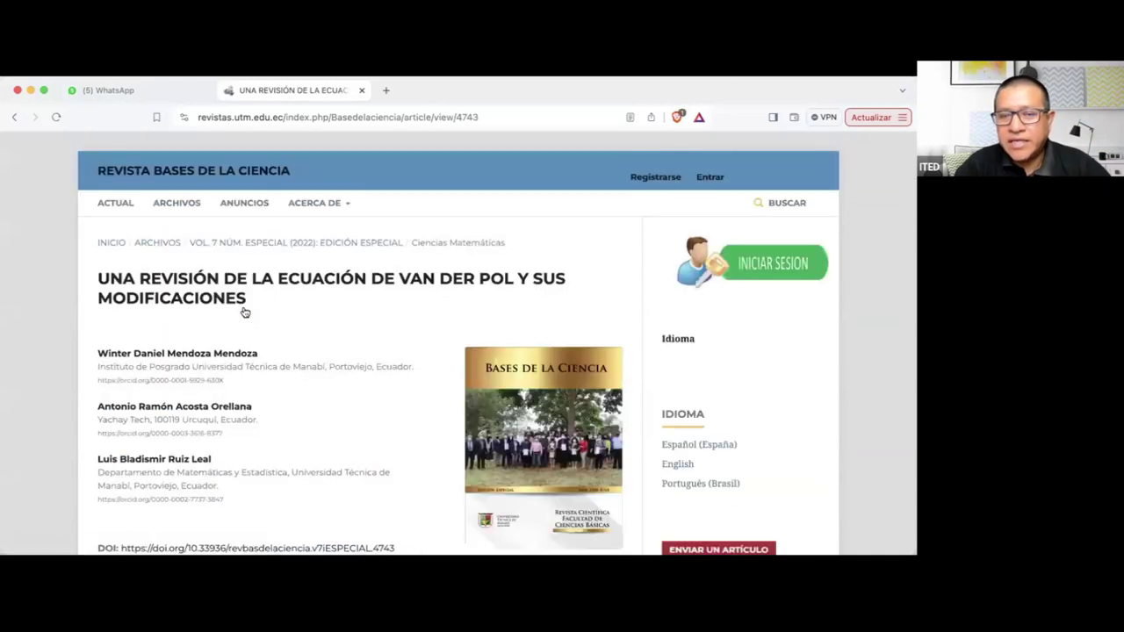
scroll(305, 351, down, 3)
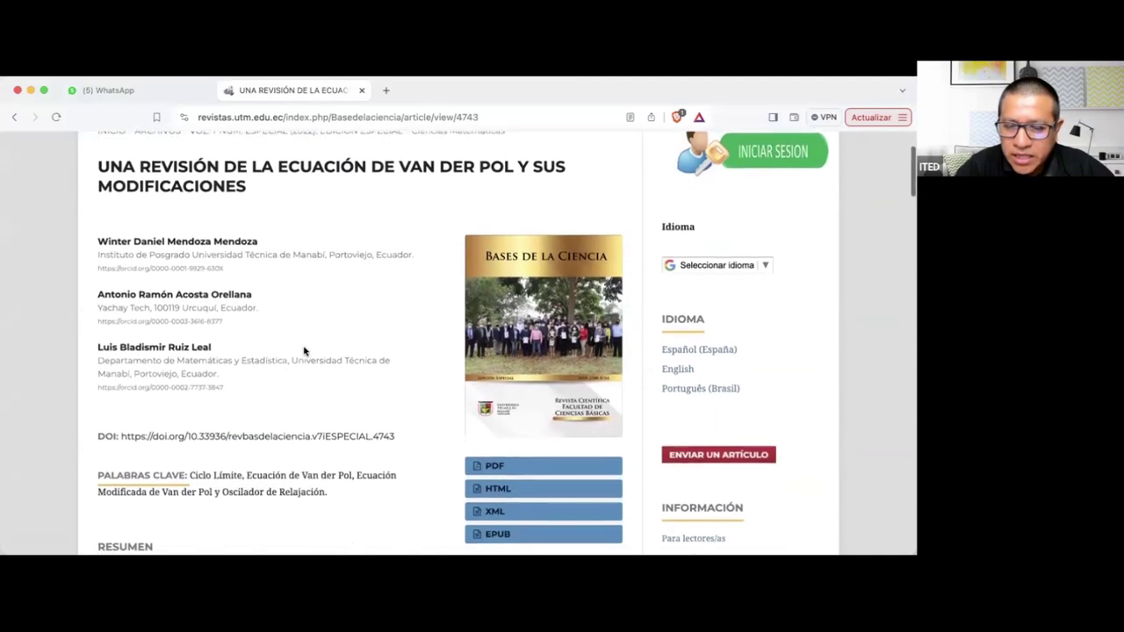
click(494, 468)
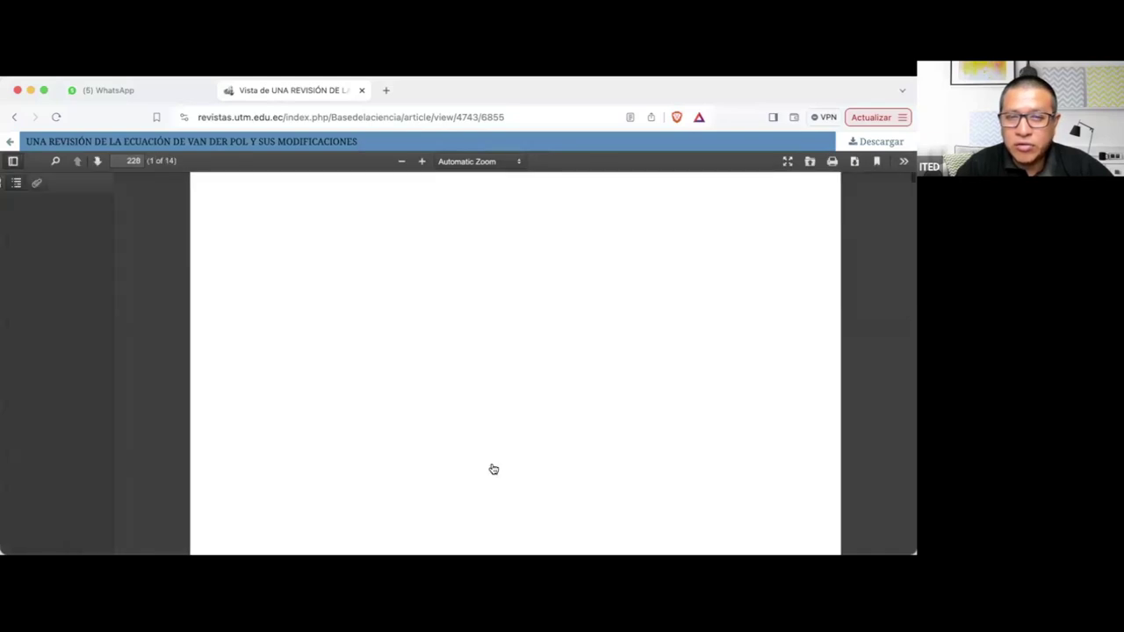
Read through the article's title page, abstracts, suggested citation and introduction to judge what type of review it is.
scroll(494, 469, down, 1)
scroll(494, 468, down, 1)
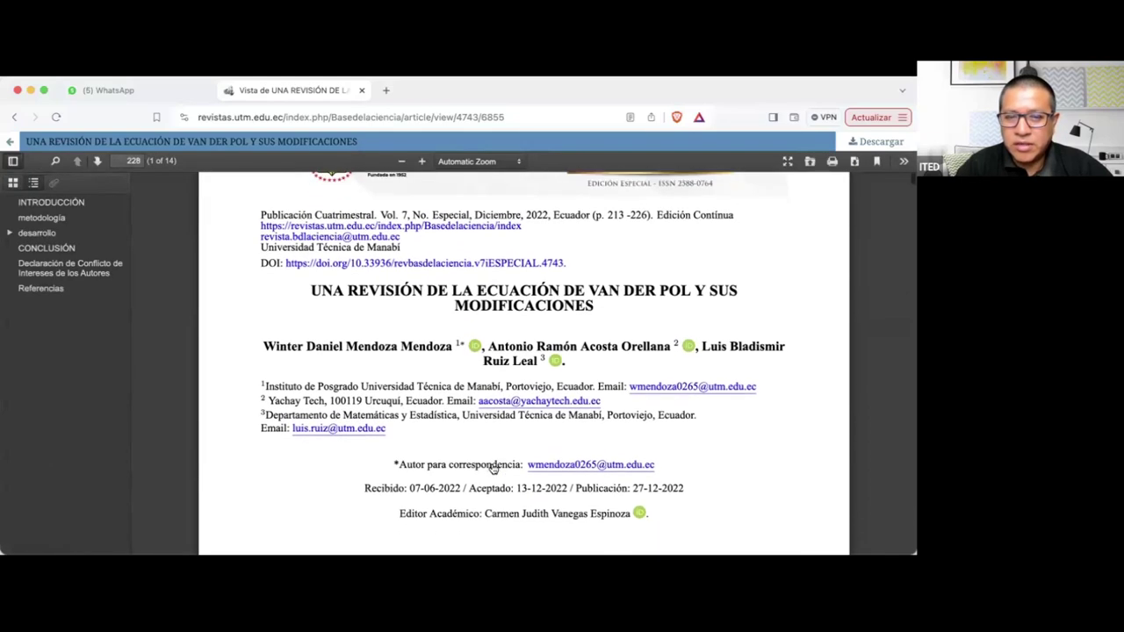
scroll(493, 469, down, 1)
scroll(493, 469, down, 2)
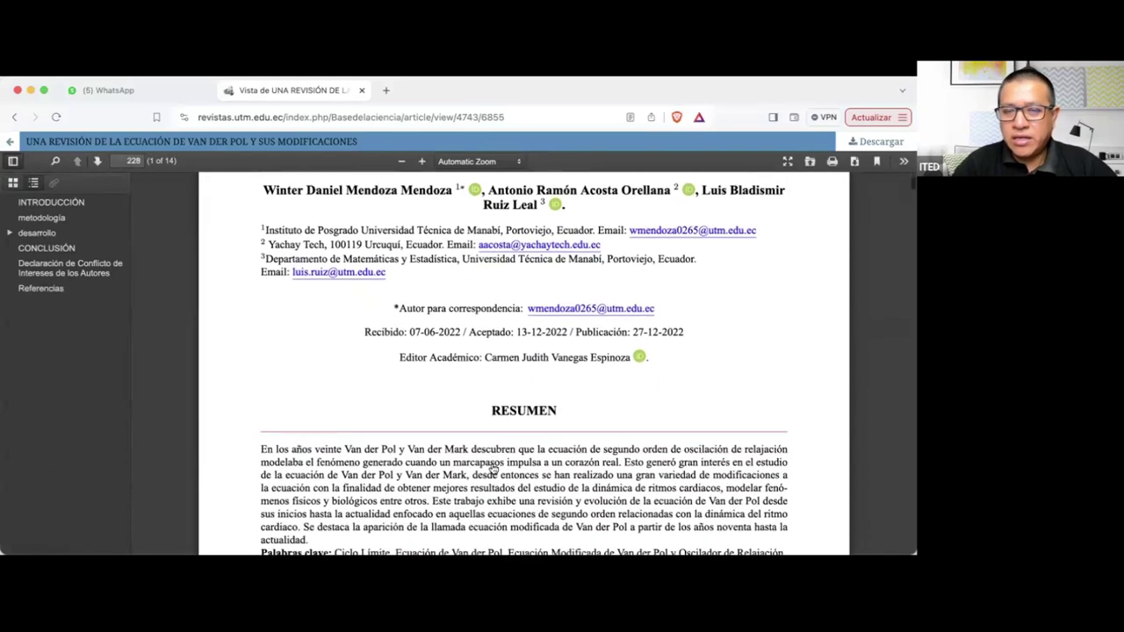
scroll(494, 469, down, 4)
scroll(493, 469, down, 1)
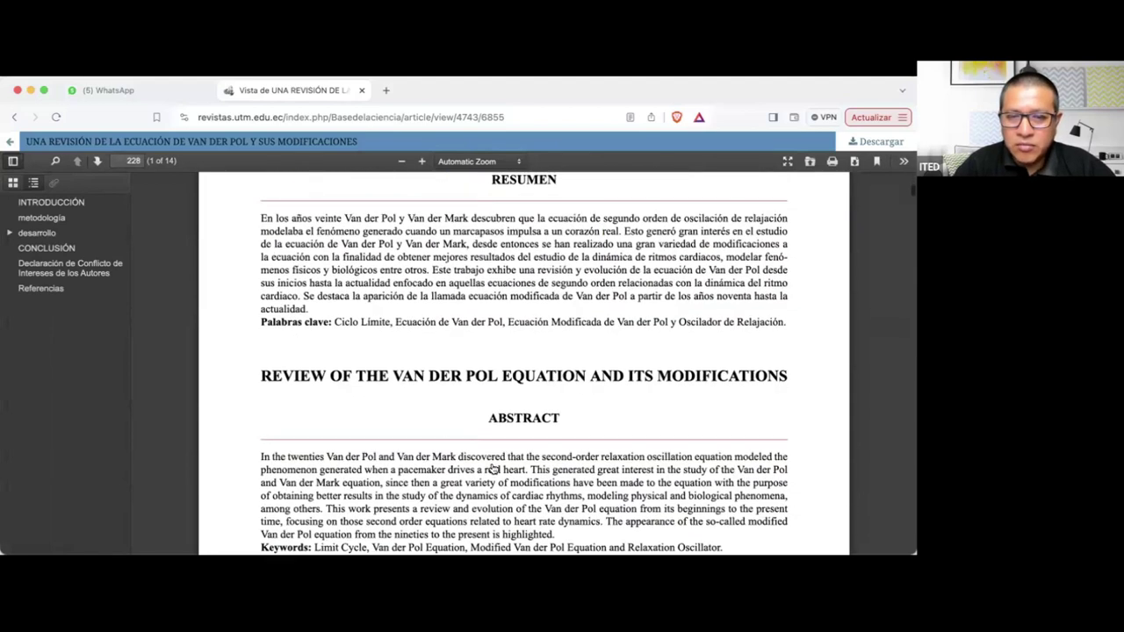
scroll(494, 469, down, 1)
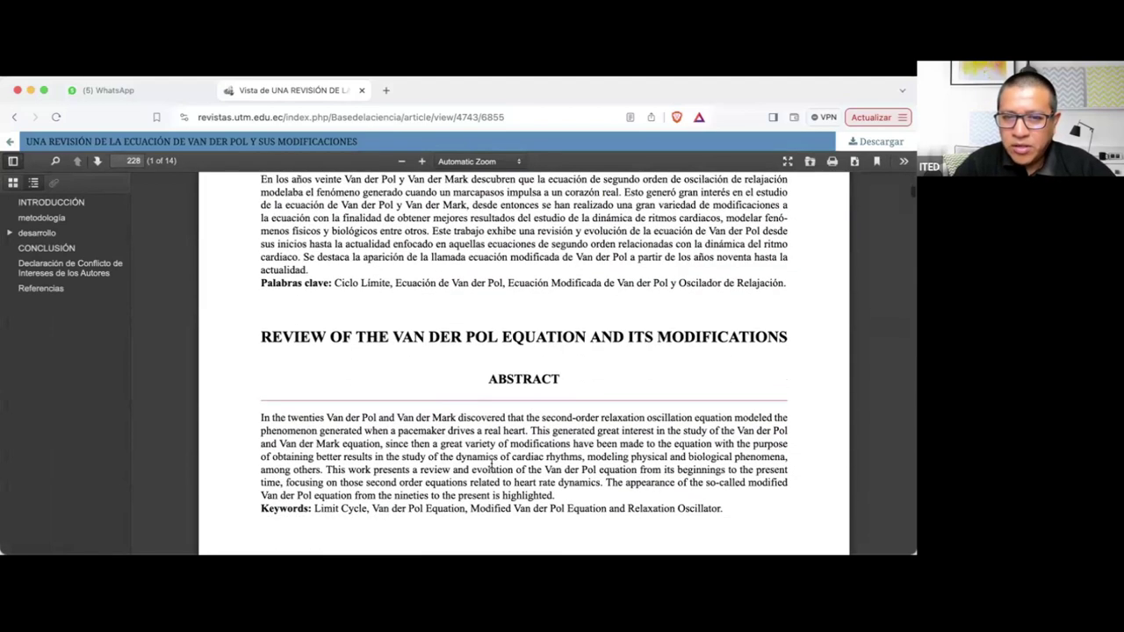
scroll(491, 463, down, 8)
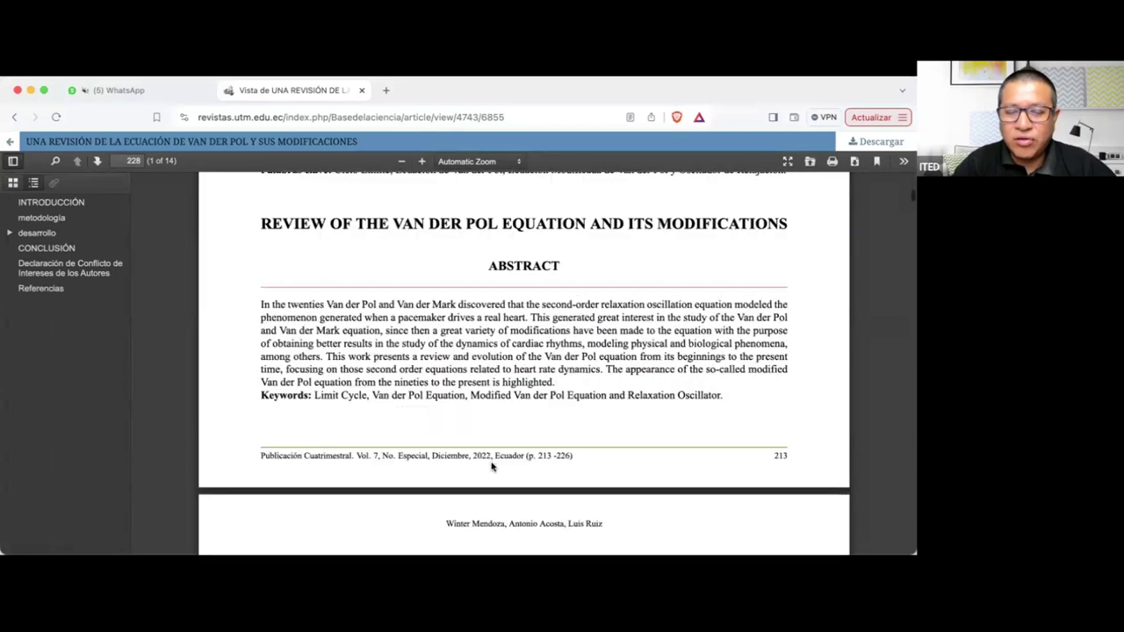
scroll(491, 466, down, 5)
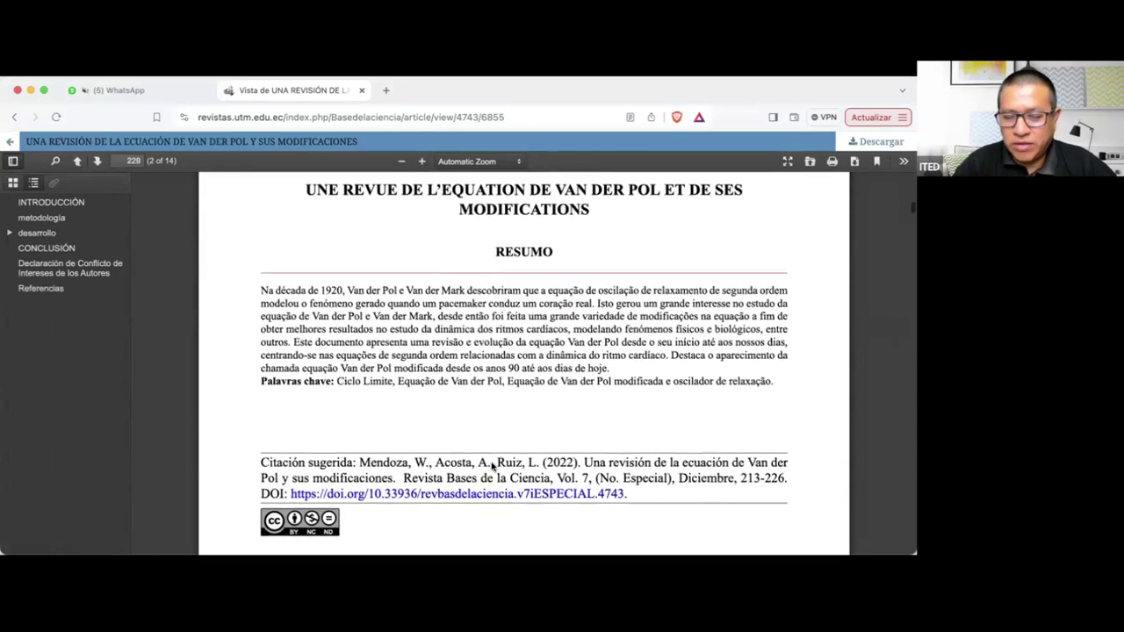
scroll(491, 467, down, 10)
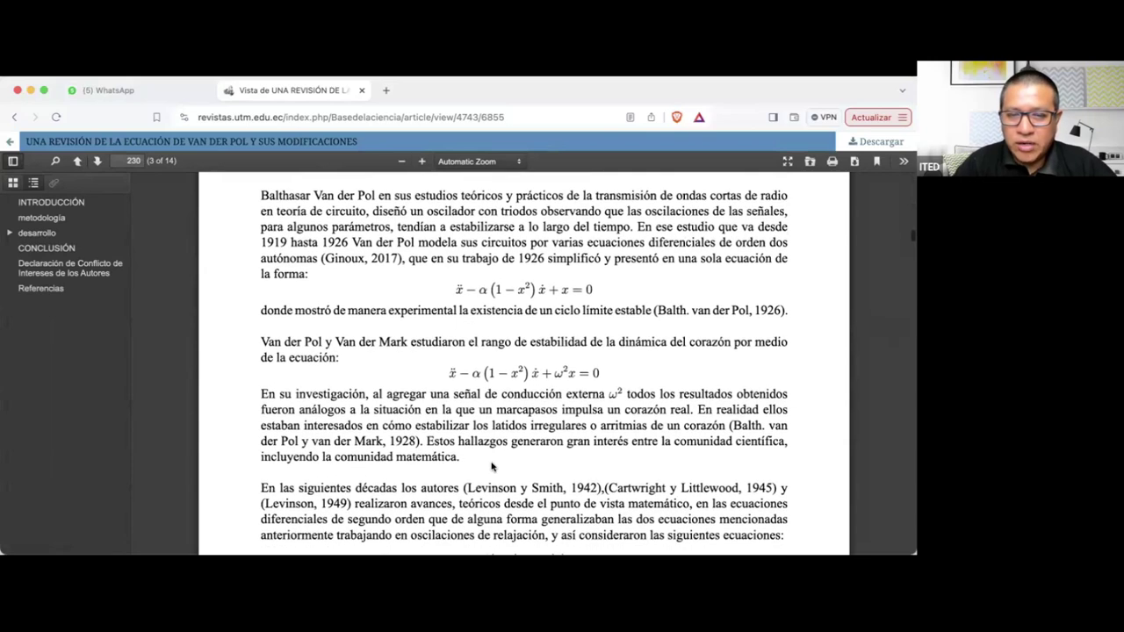
scroll(491, 468, down, 14)
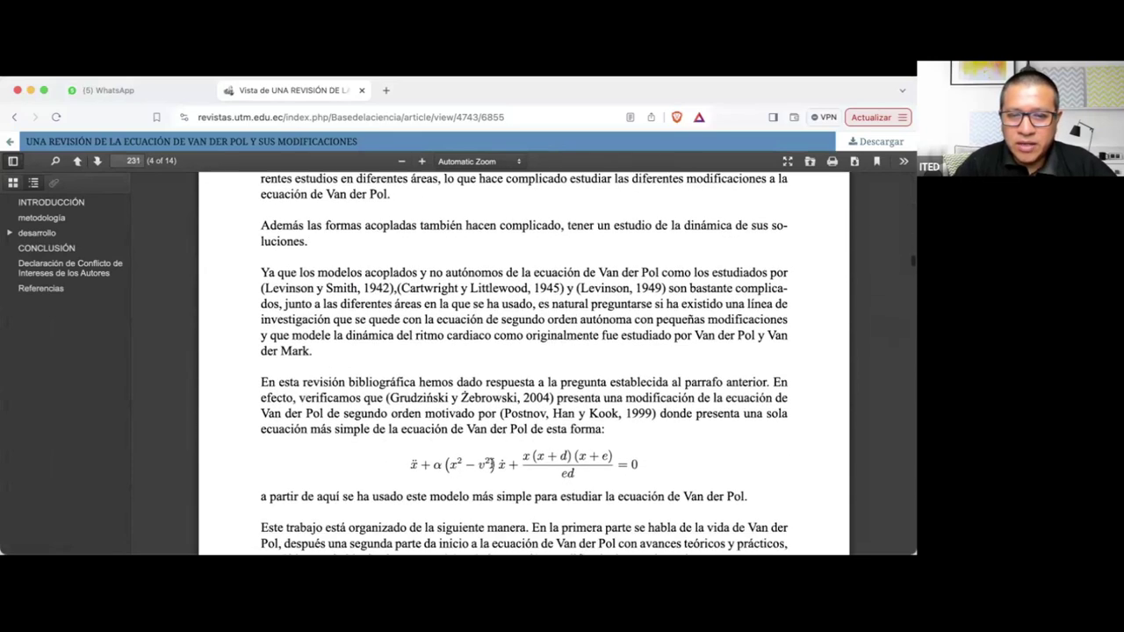
Skim the Van der Pol article's methodology, development, conclusion, references and author contributions to see how the review is structured.
scroll(491, 463, down, 10)
scroll(491, 467, up, 7)
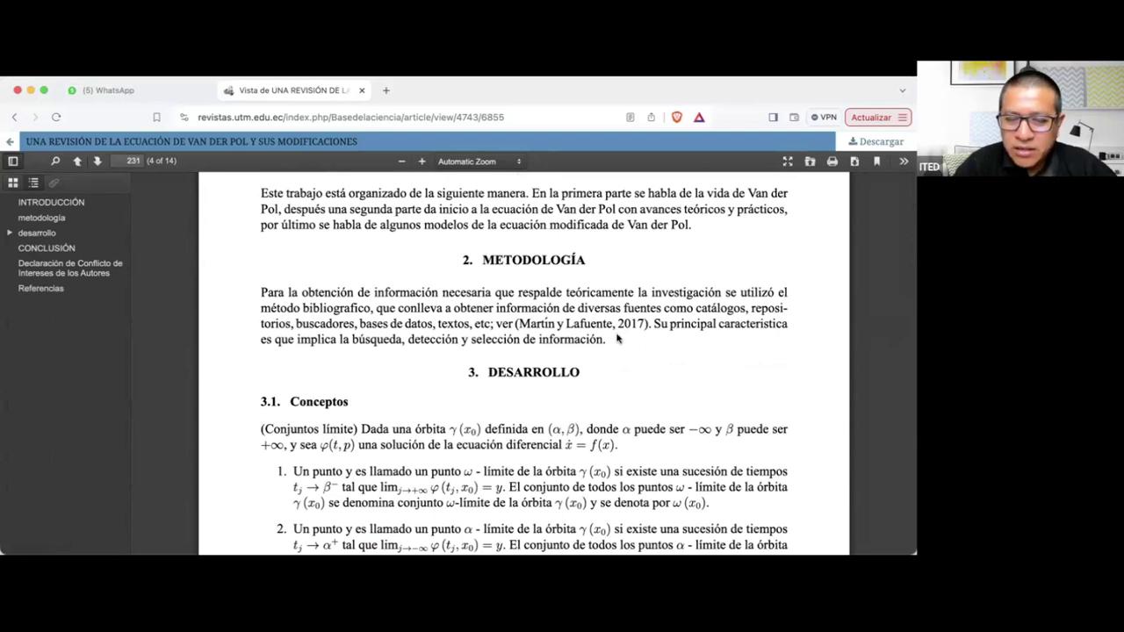
scroll(453, 436, down, 15)
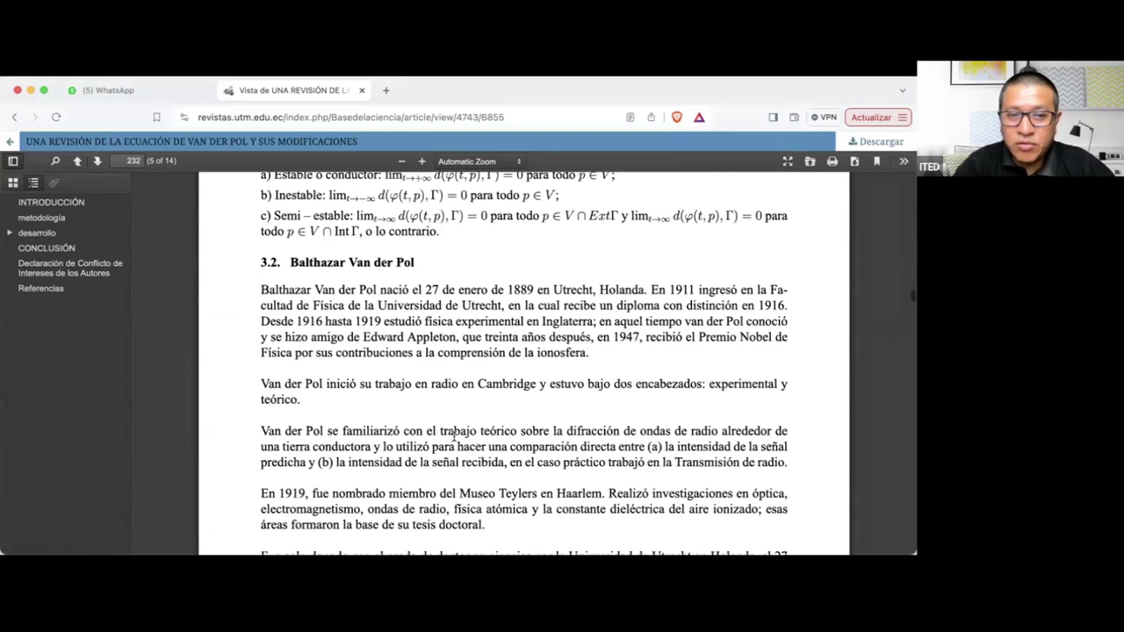
scroll(454, 435, down, 10)
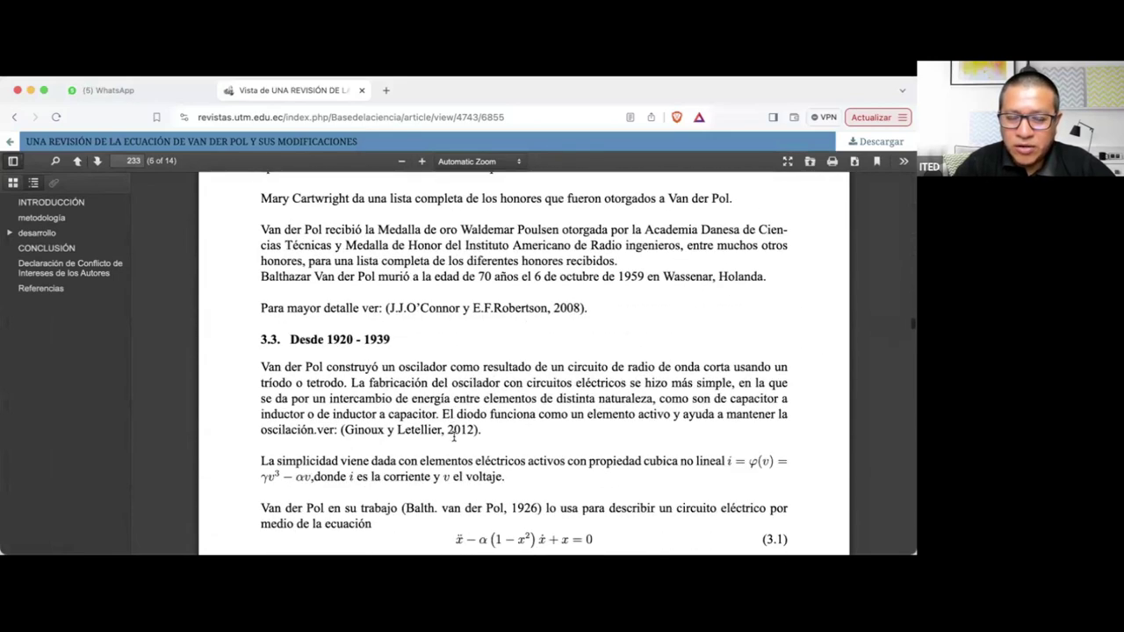
scroll(454, 437, down, 15)
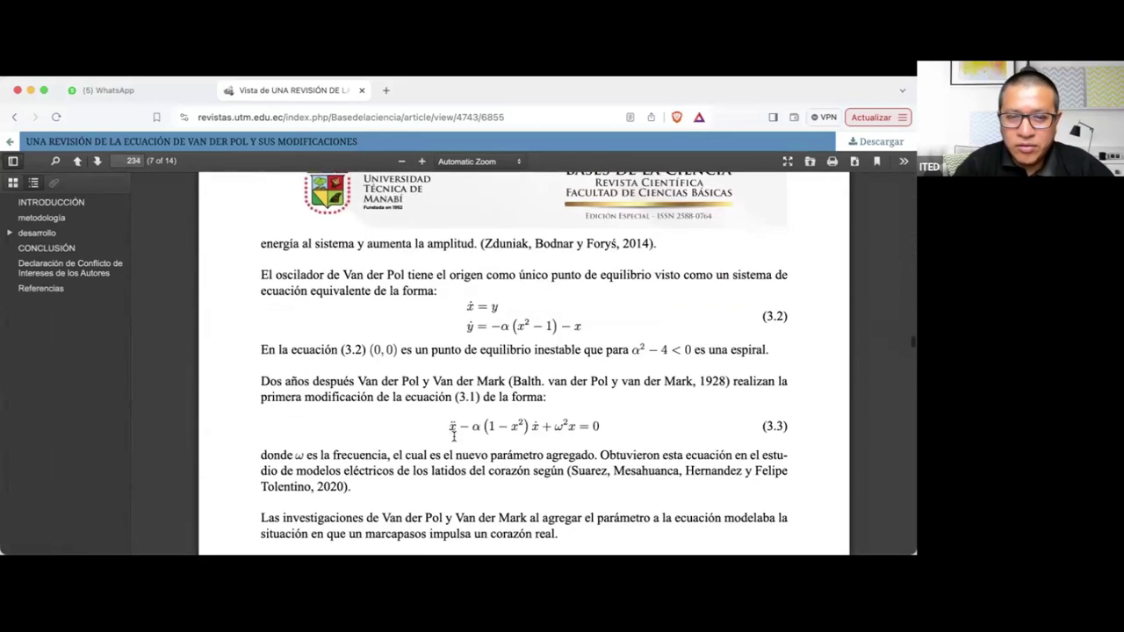
scroll(453, 436, down, 20)
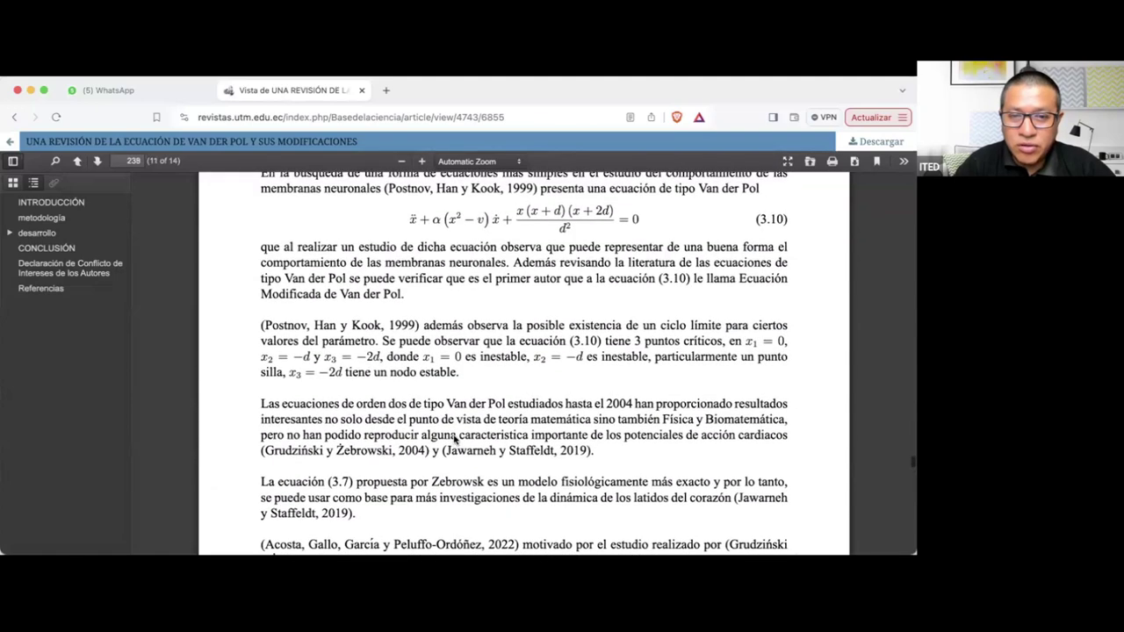
scroll(454, 436, down, 15)
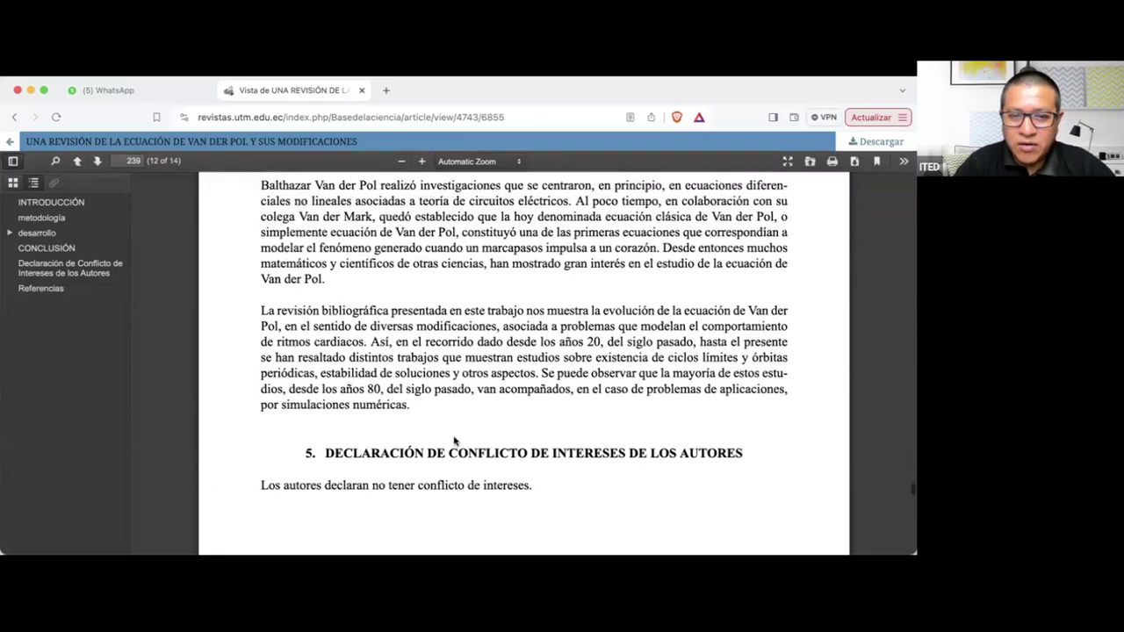
scroll(455, 440, down, 10)
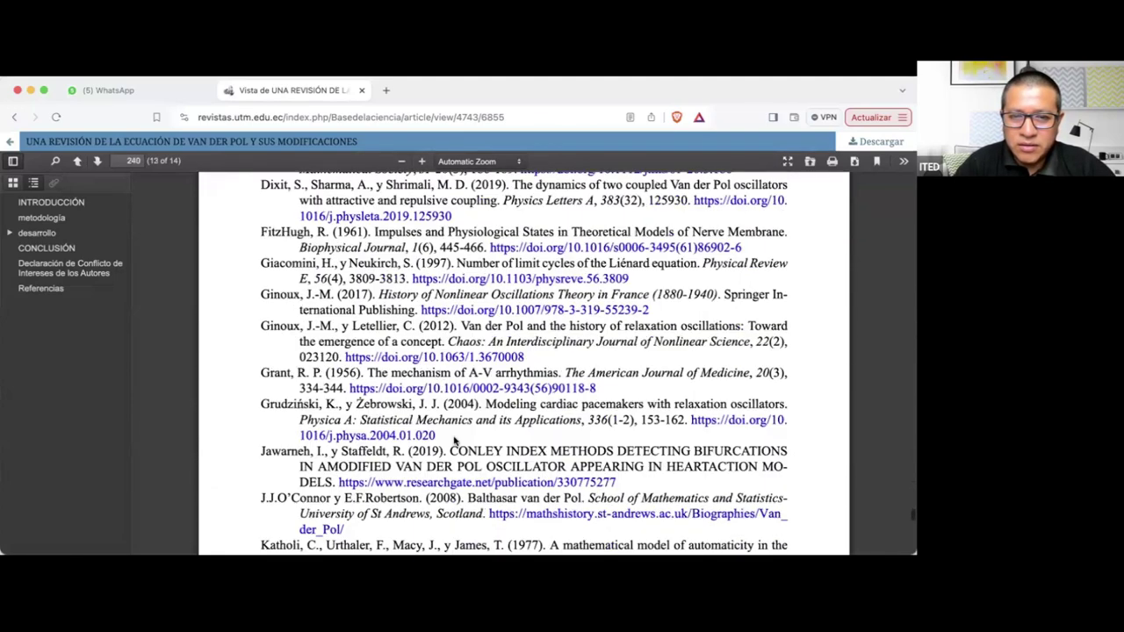
scroll(454, 439, down, 15)
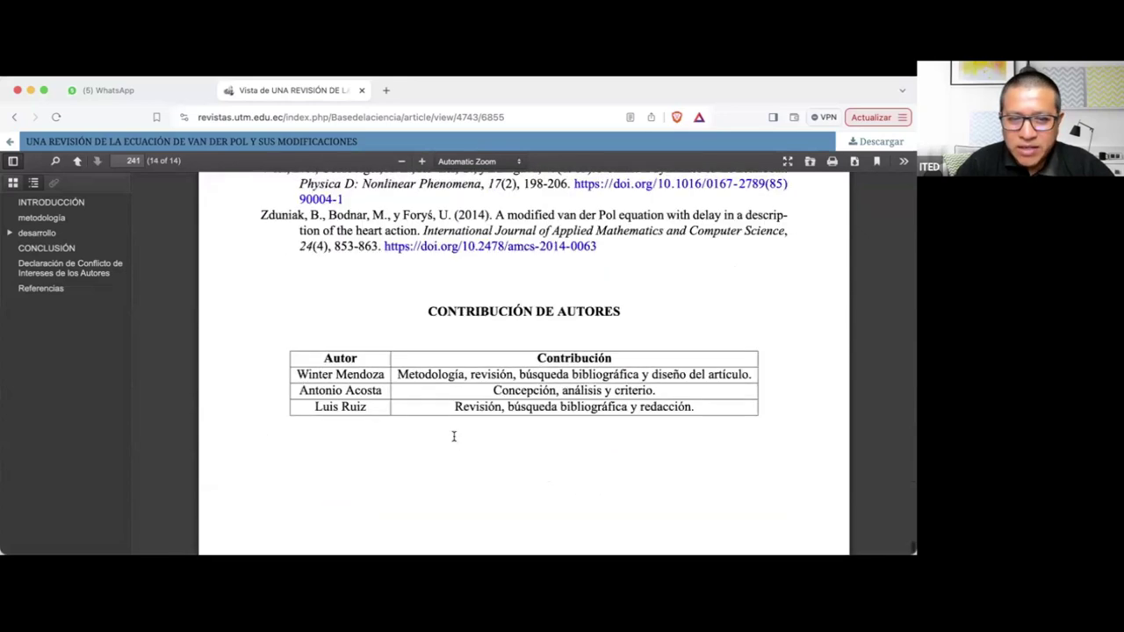
scroll(454, 437, up, 20)
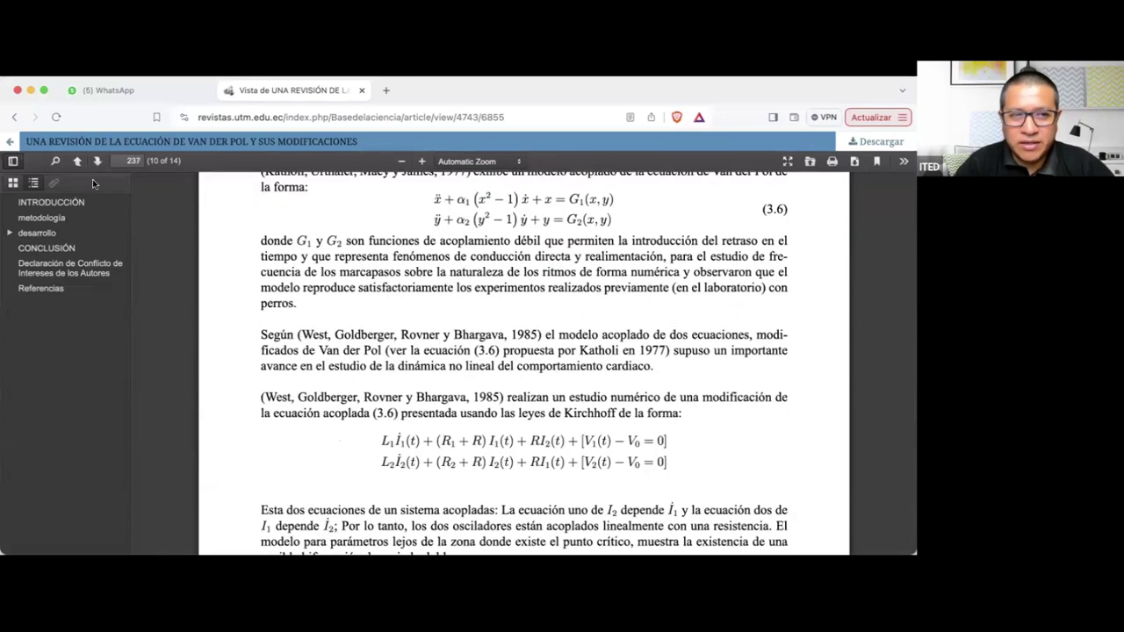
Return to the journal's search page and search for "plomo" instead of "revisión".
click(16, 116)
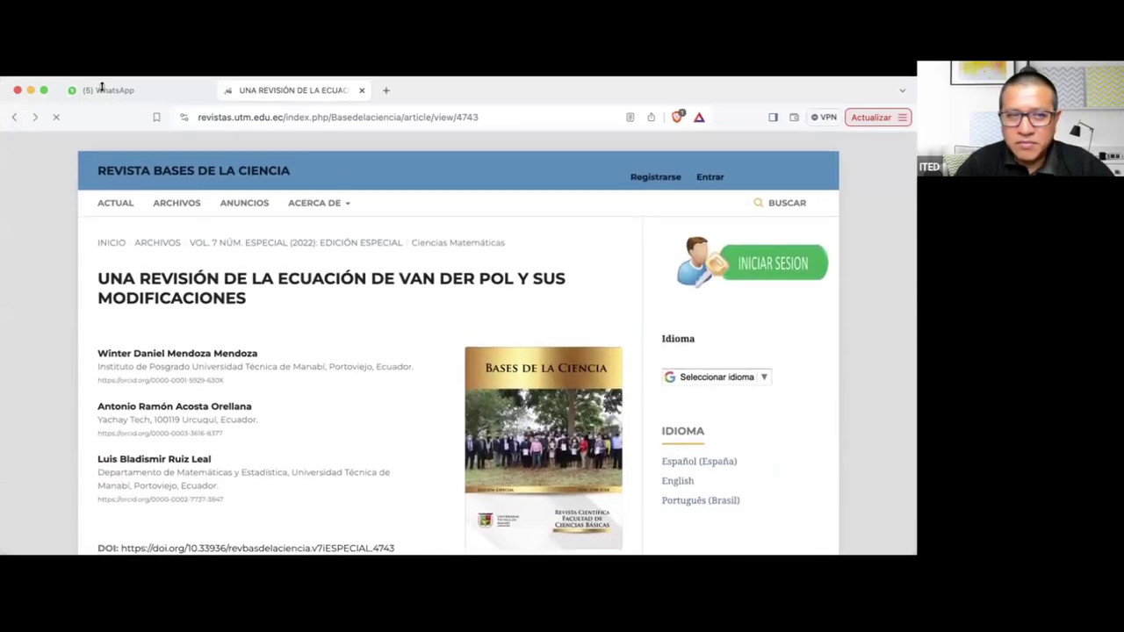
click(14, 117)
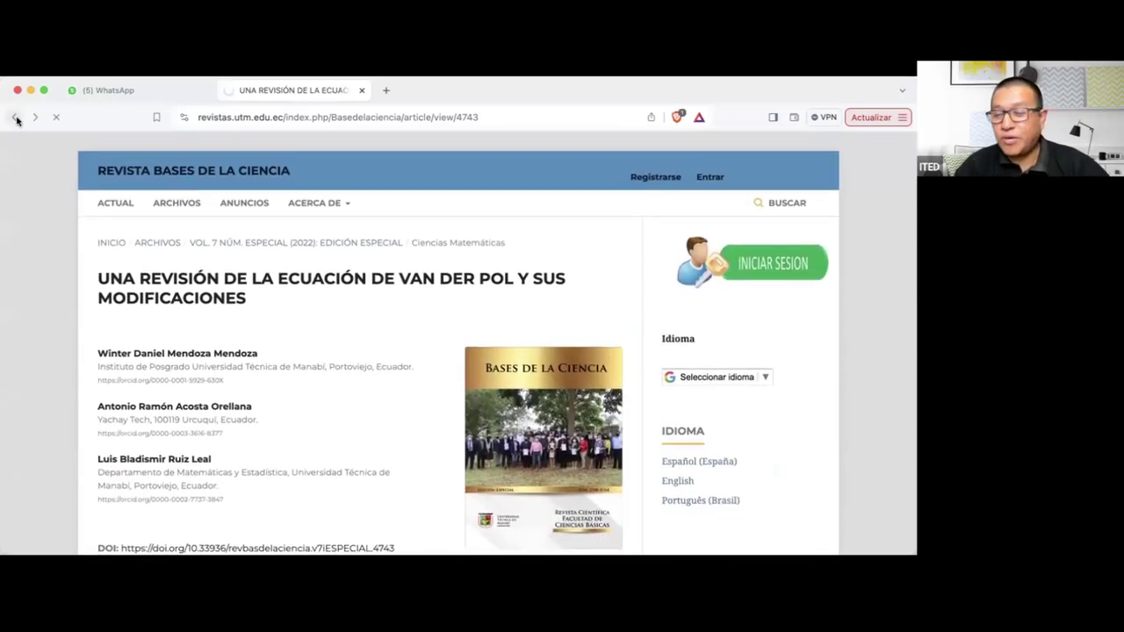
scroll(311, 293, up, 3)
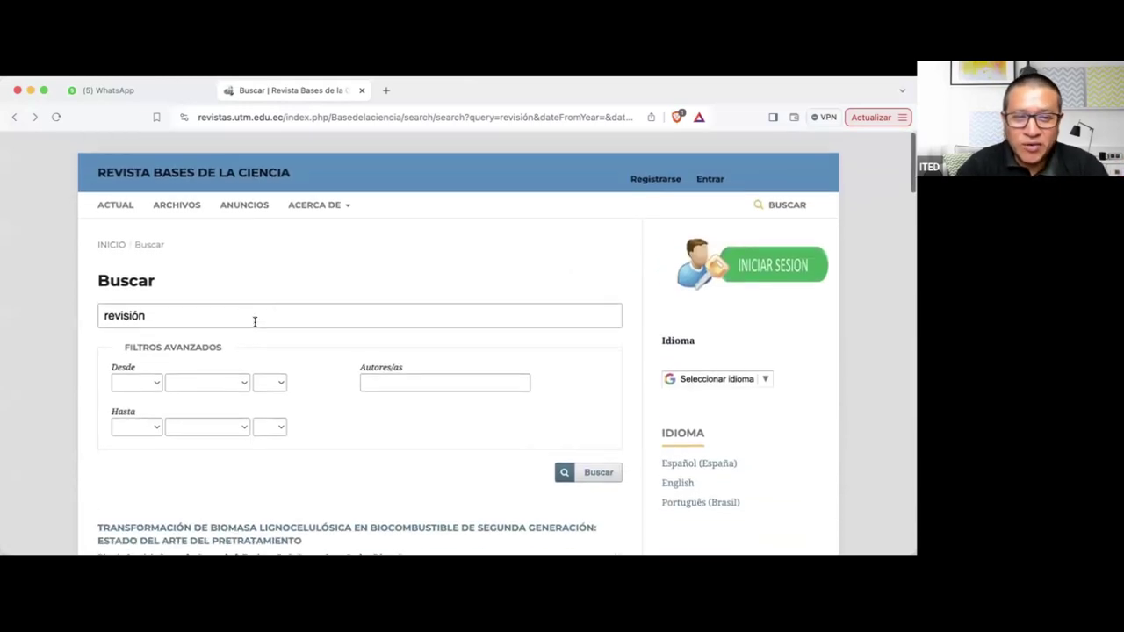
click(269, 314)
key(super+a)
text(plomo)
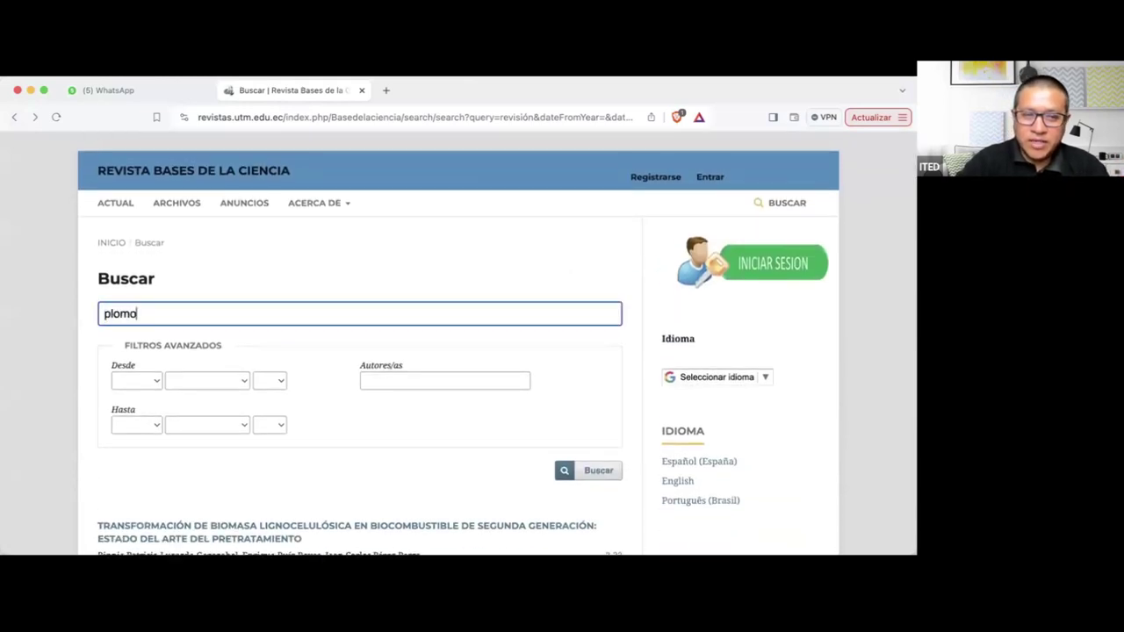
key(Return)
scroll(299, 360, down, 3)
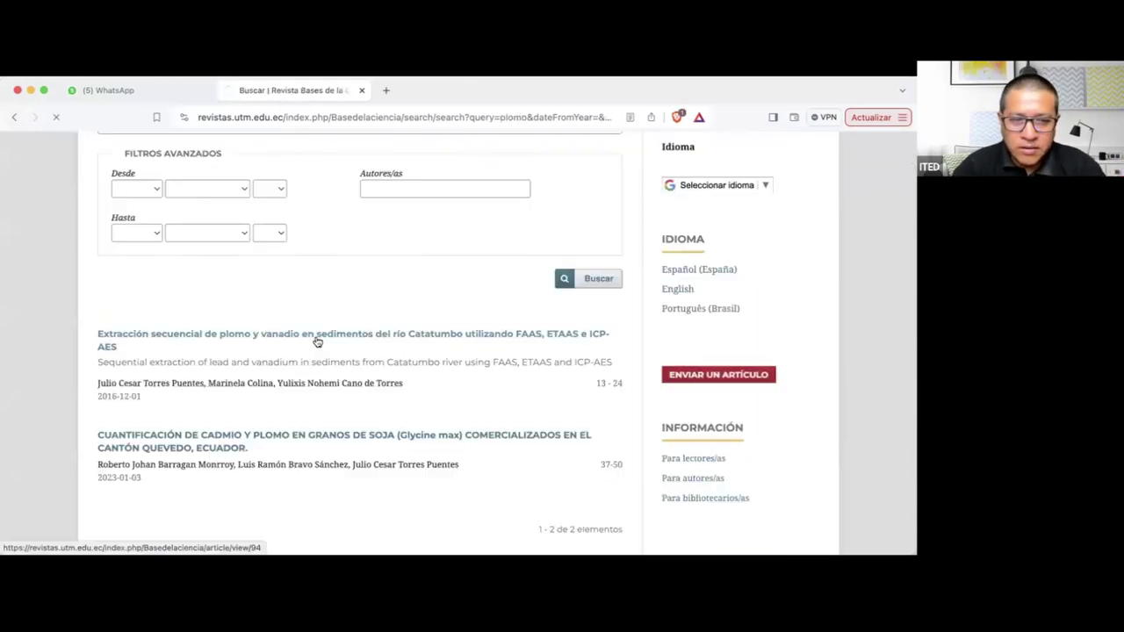
Open the article "Extracción secuencial de plomo y vanadio en sedimentos del río Catatumbo" and display its PDF version.
click(317, 342)
scroll(317, 341, down, 3)
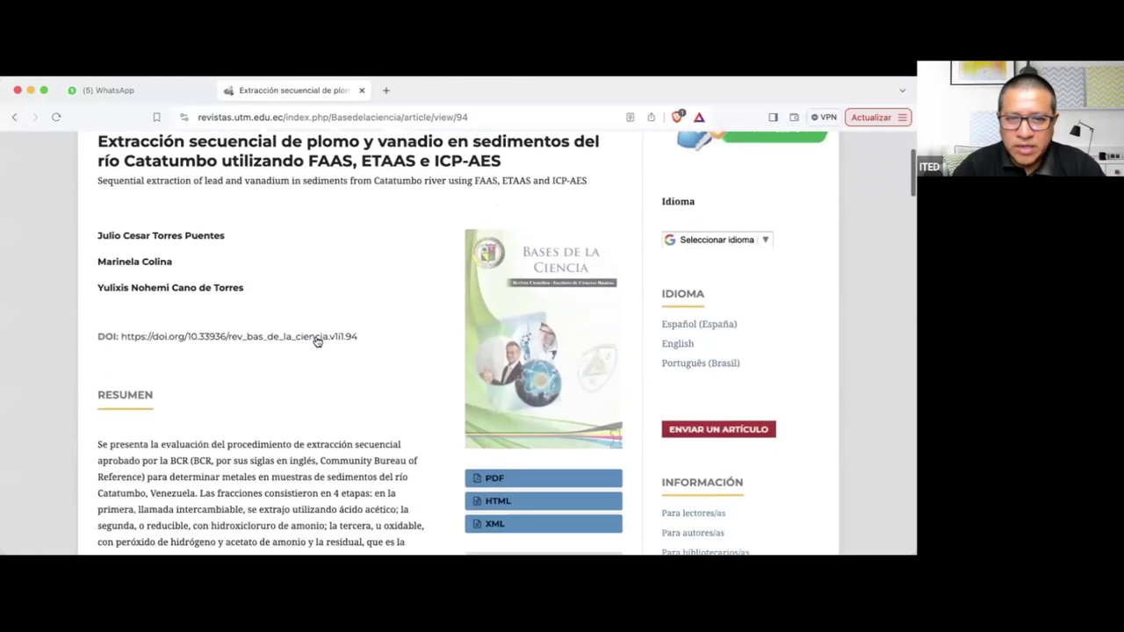
click(489, 428)
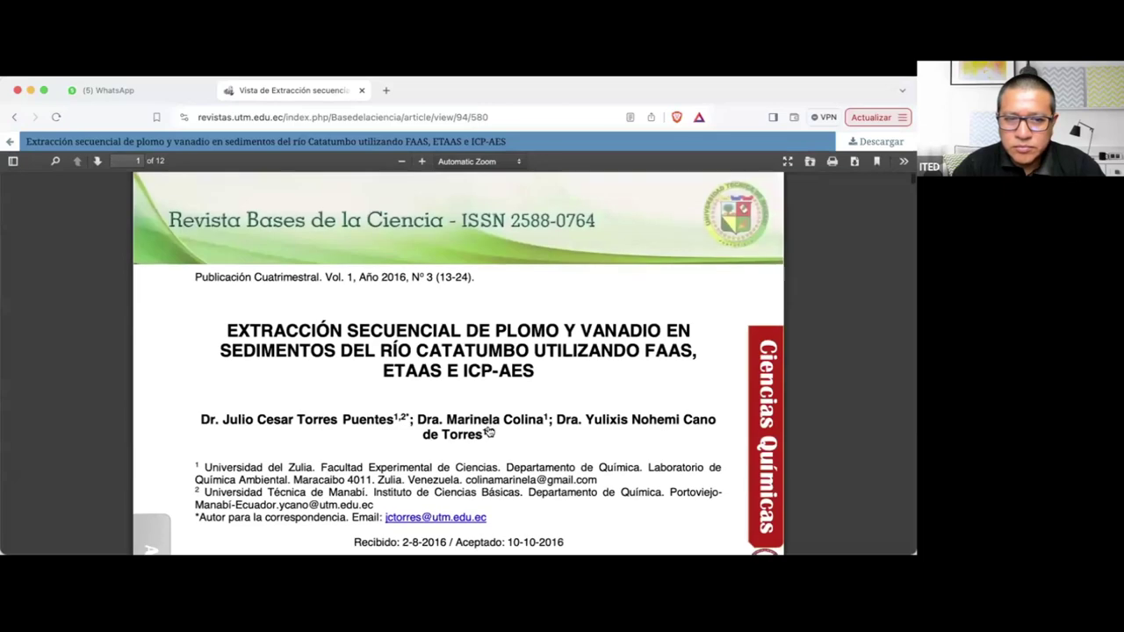
Read through the lead and vanadium article's abstract, introduction, and materials and methods to determine what type of study it is.
scroll(489, 432, down, 1)
scroll(489, 430, down, 10)
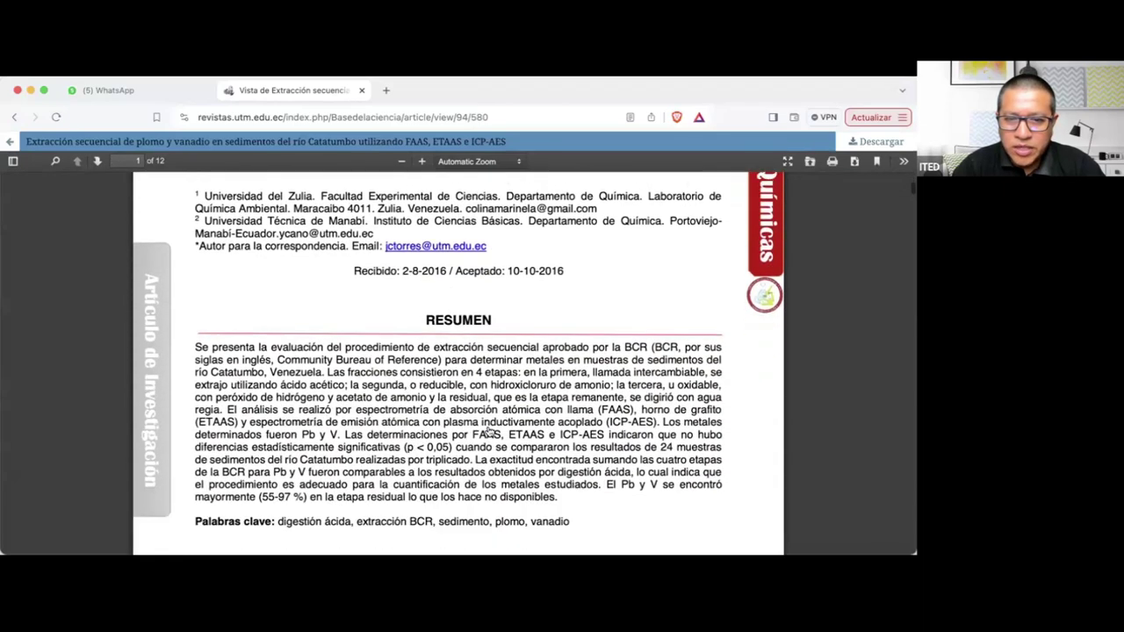
scroll(489, 430, down, 15)
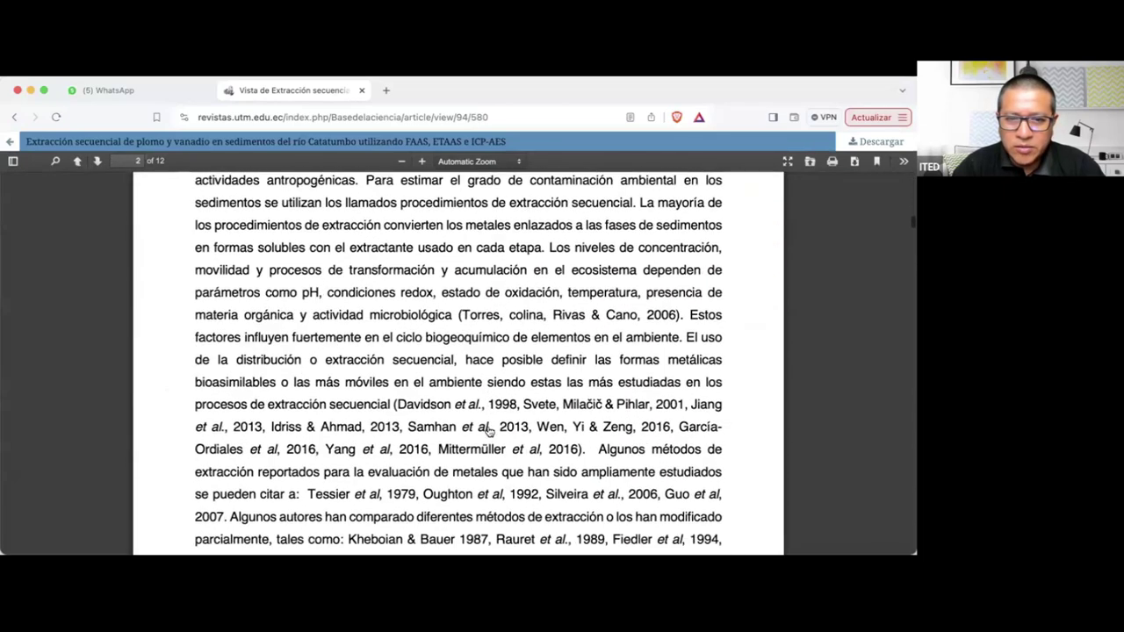
scroll(489, 432, down, 10)
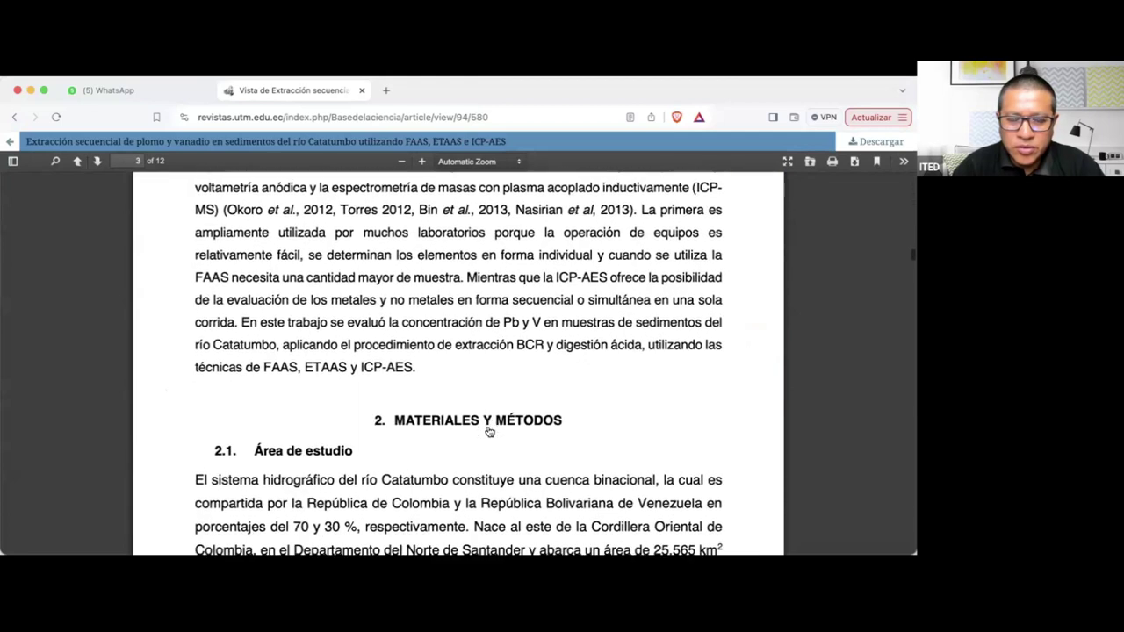
scroll(489, 432, down, 2)
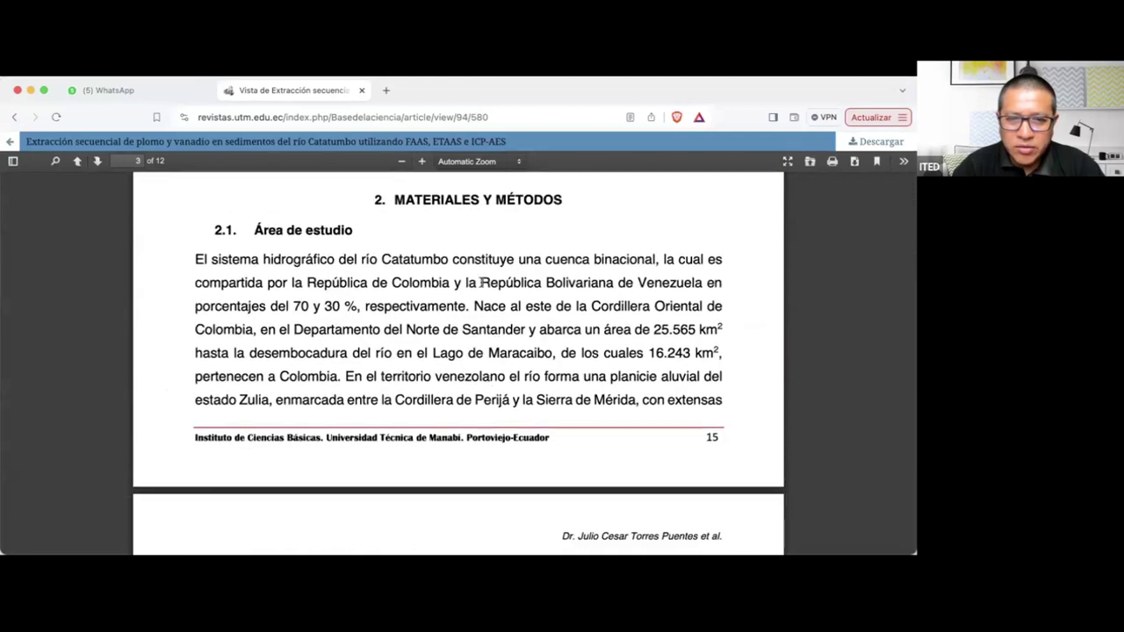
scroll(480, 283, down, 12)
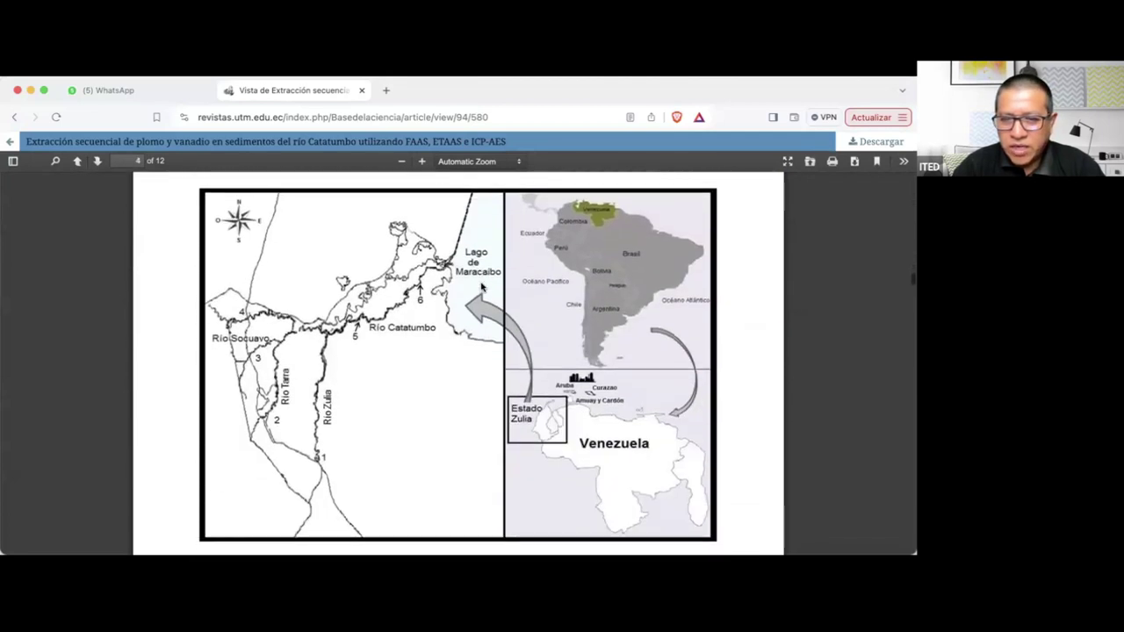
scroll(482, 287, down, 15)
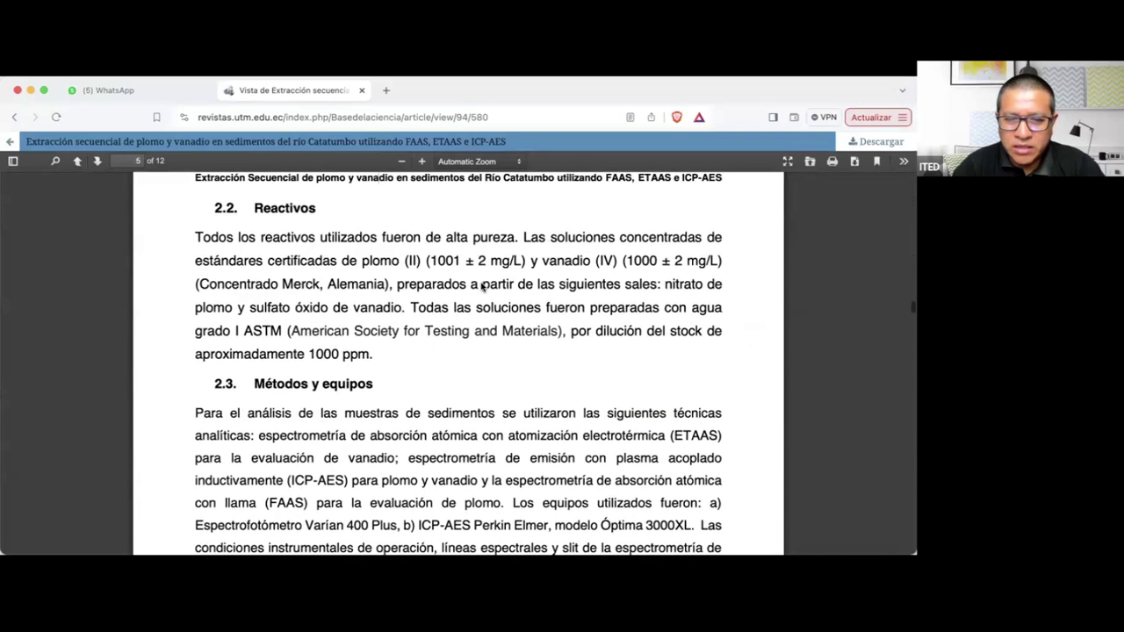
scroll(481, 287, down, 14)
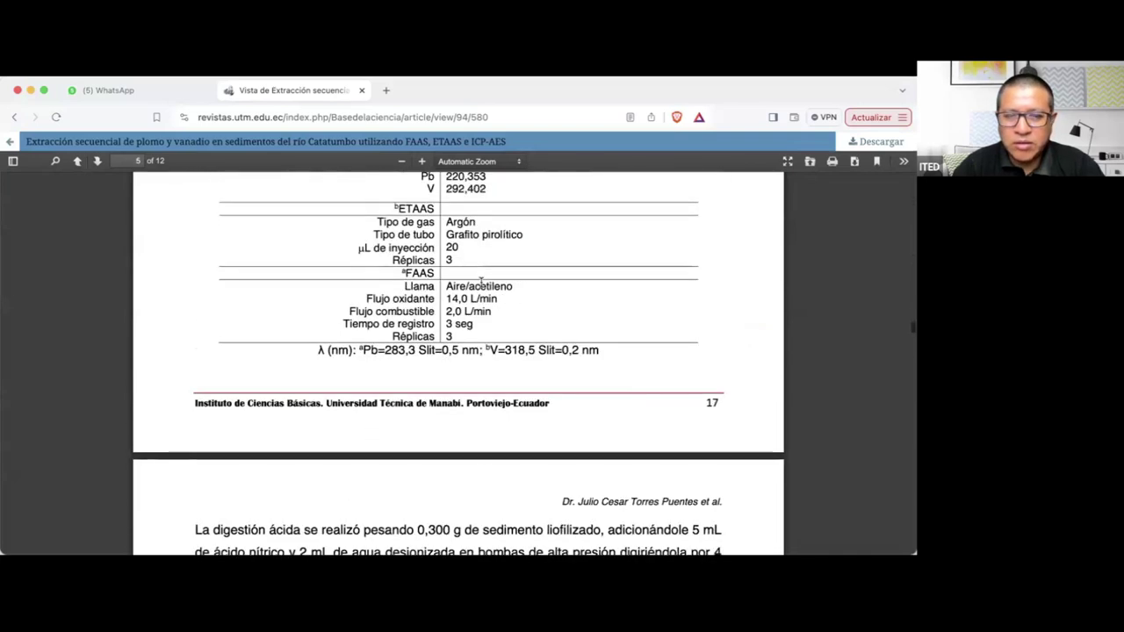
Leave the article and go back to the journal's search page for "plomo".
click(15, 118)
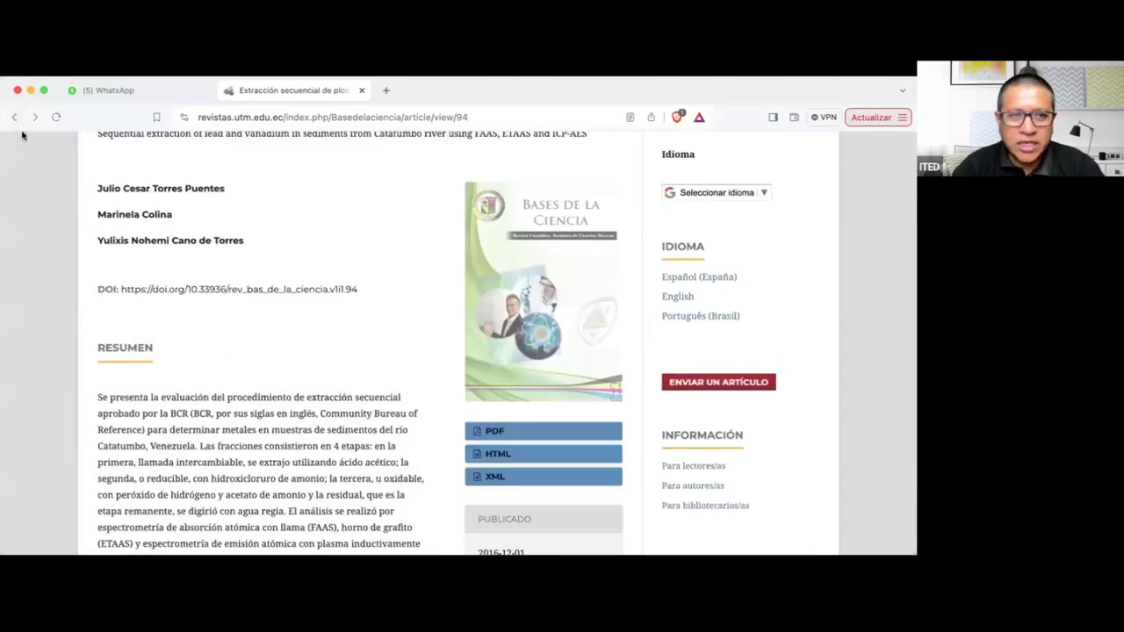
click(15, 117)
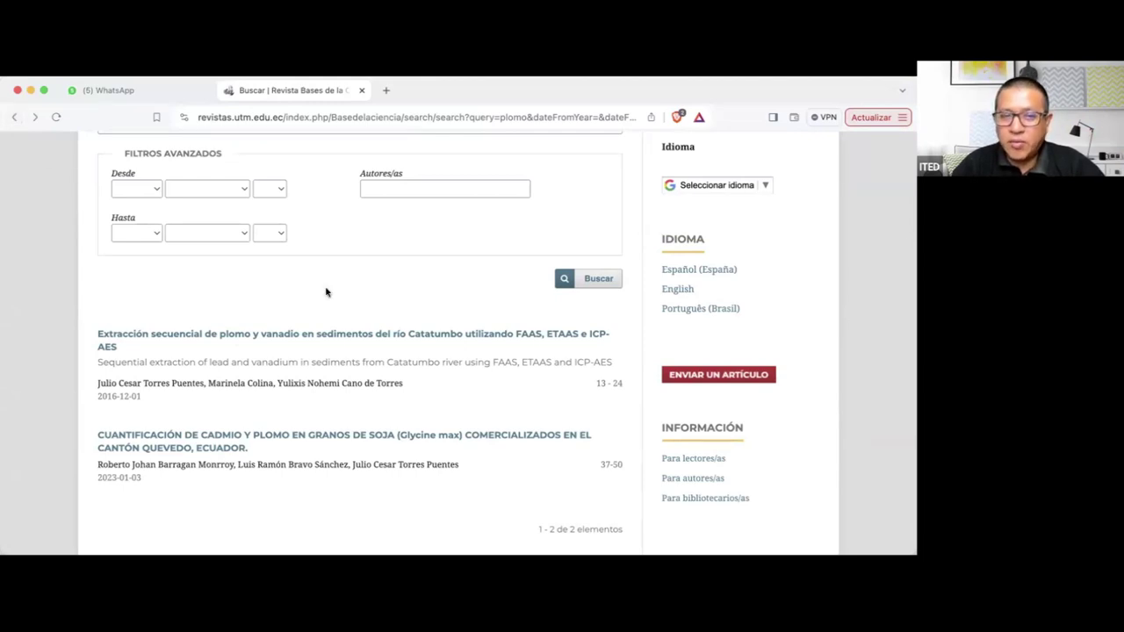
scroll(325, 291, up, 3)
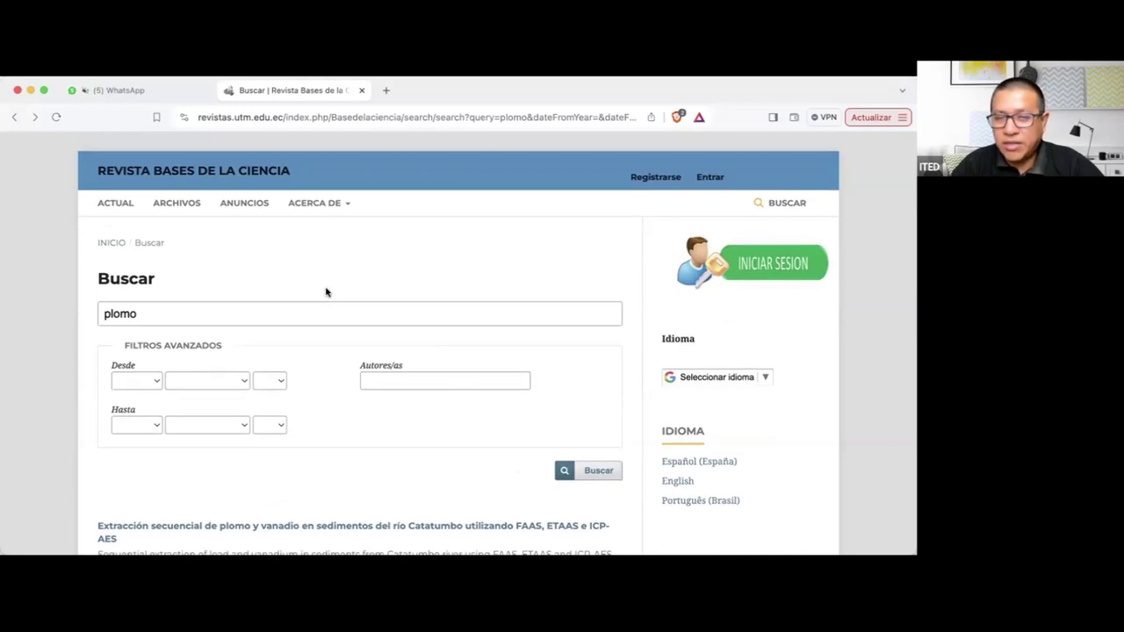
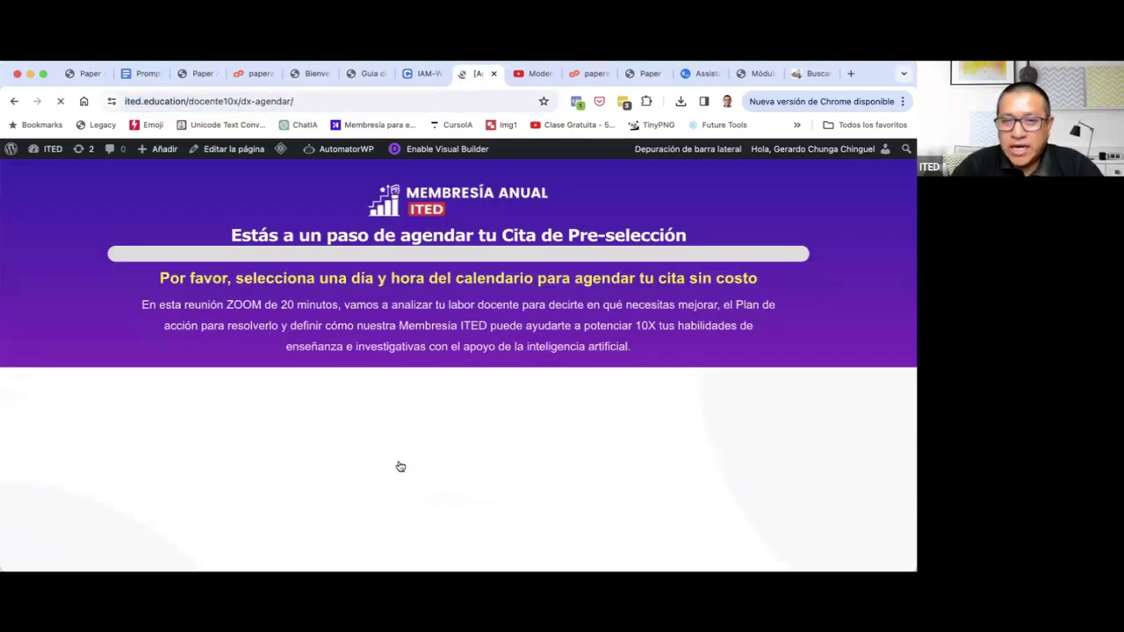
In Chrome, select the ITED pre-selection appointment page's web address and view its February 2024 booking calendar.
click(362, 101)
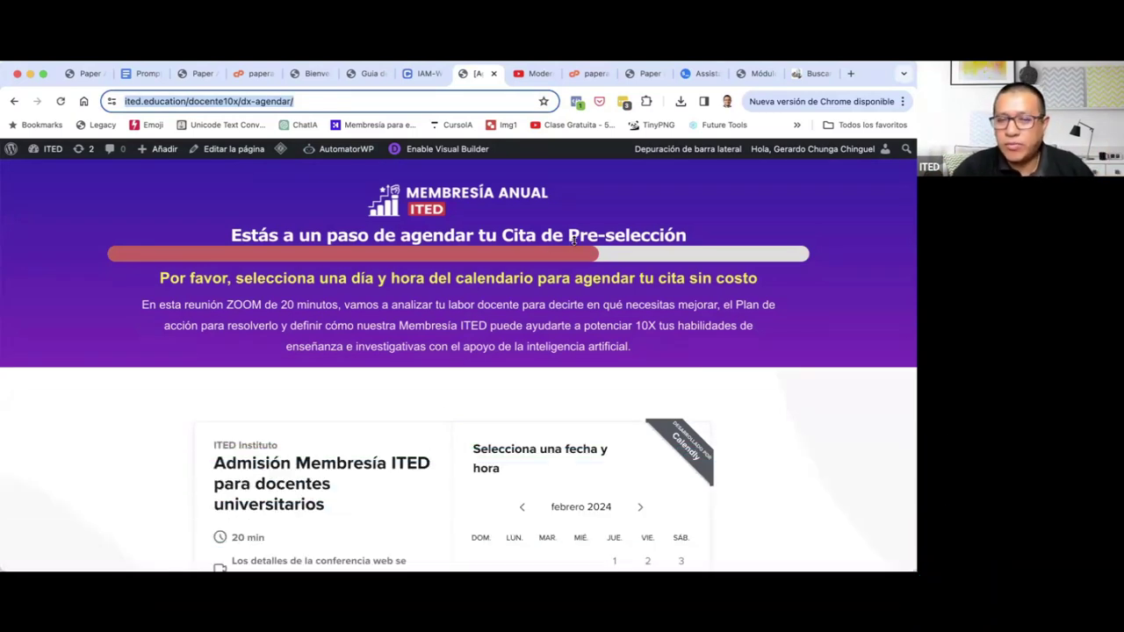
scroll(468, 351, down, 5)
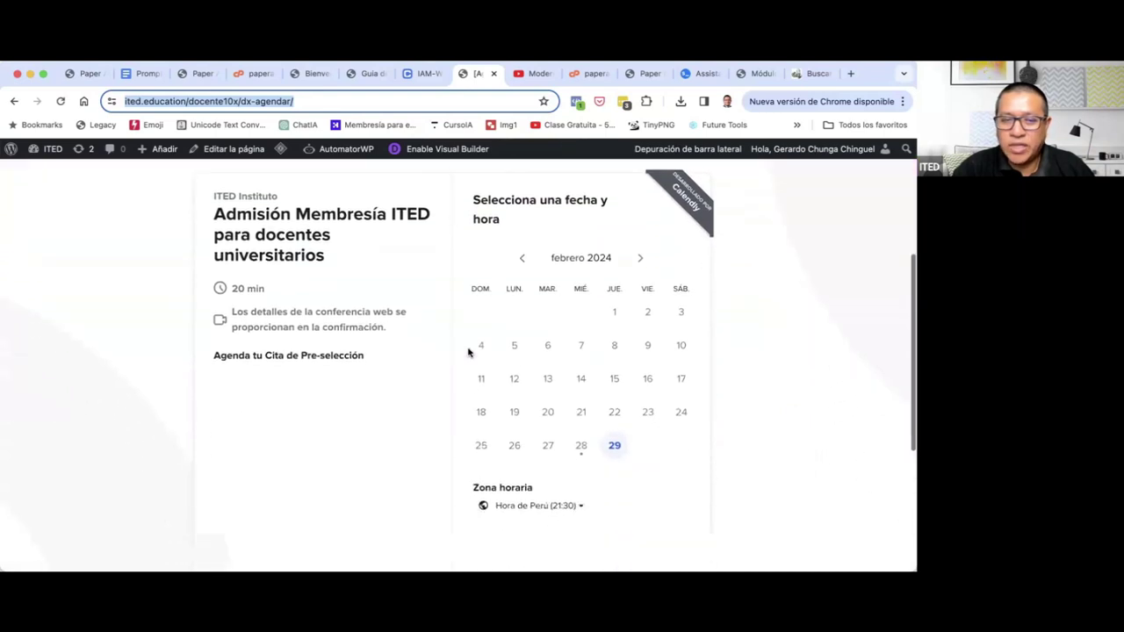
scroll(468, 355, up, 5)
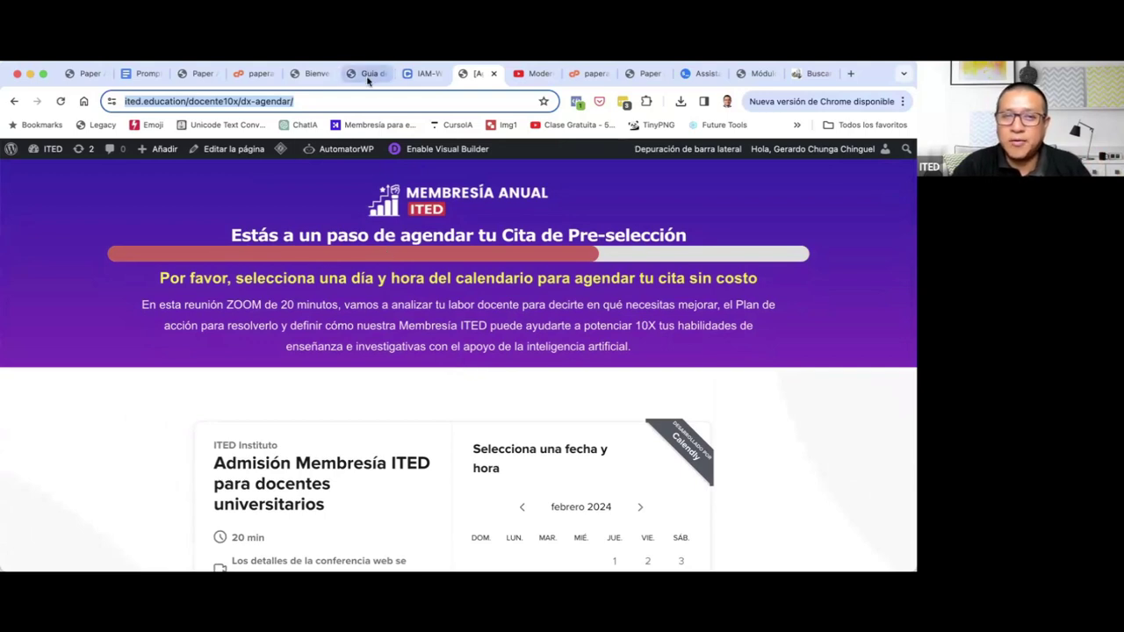
Check the PaperAI prompts page, then open the workshop lesson "Módulo 2 – Diseña tu Draft Paper con PaperAI y Chatbots" from the course outline.
click(644, 72)
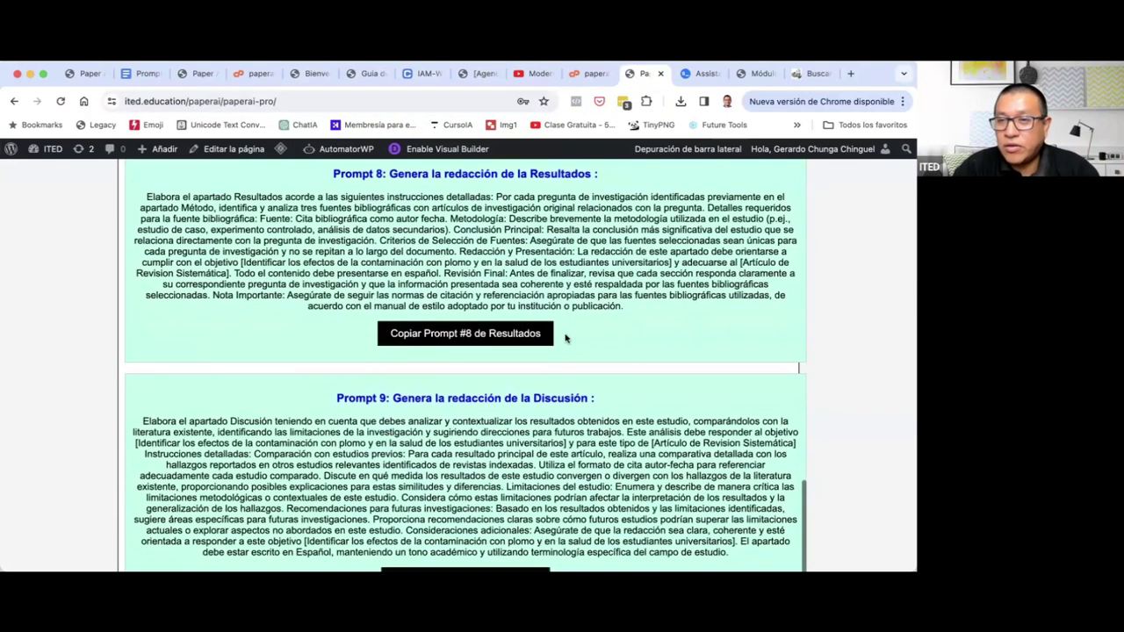
click(757, 74)
scroll(527, 353, up, 3)
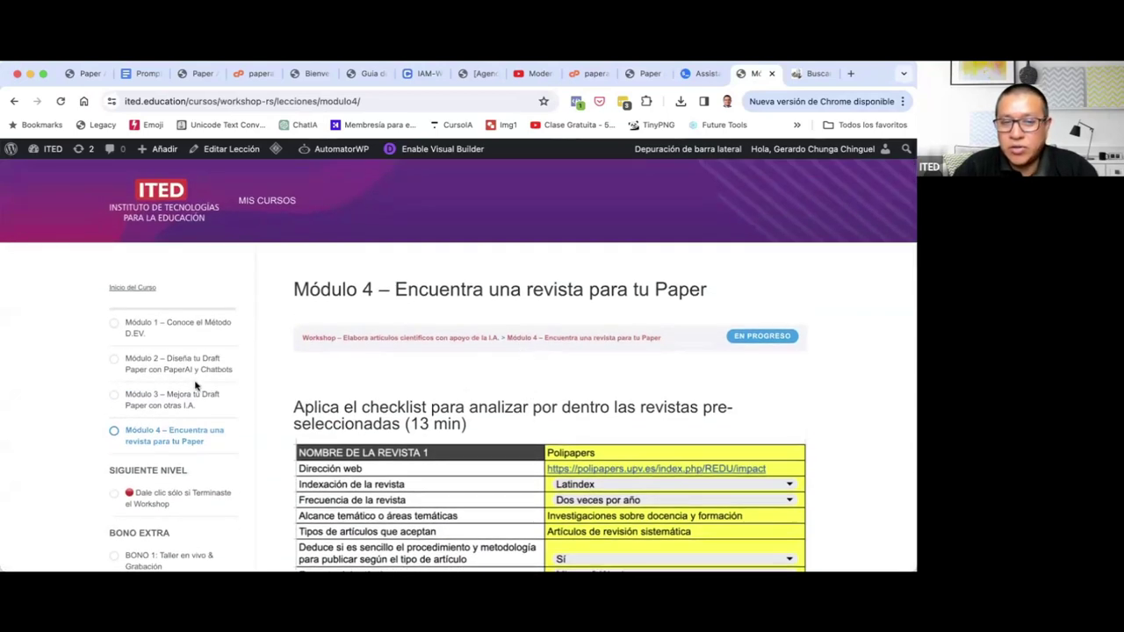
click(204, 372)
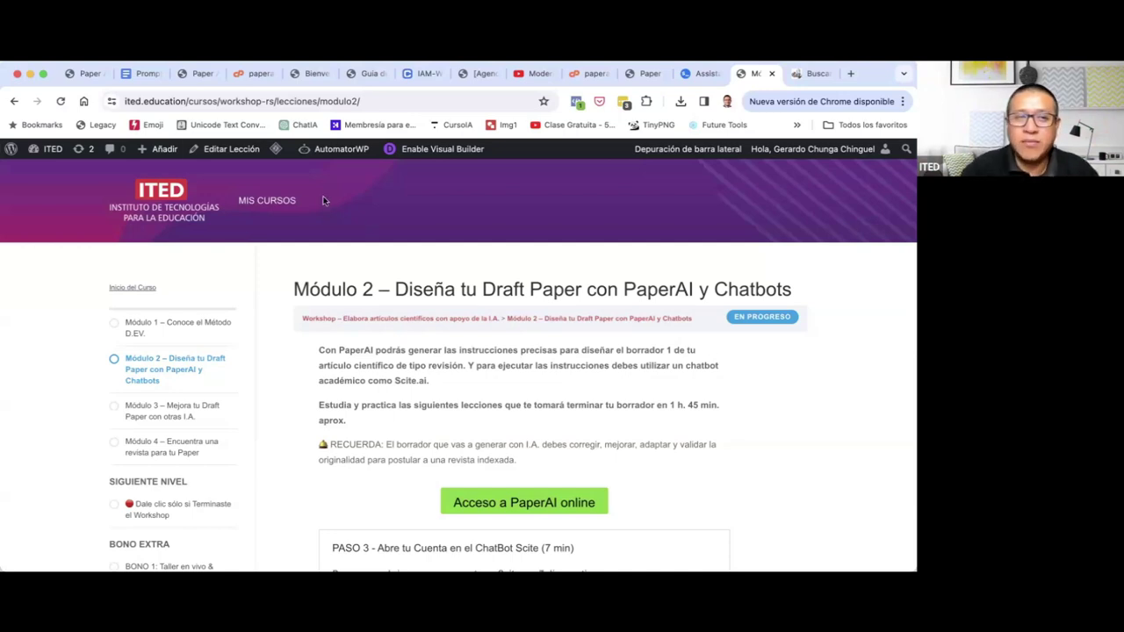
View the "Prompts Extra WRS" document, then locate the extra prompts and chatbot links at the end of the PaperAI page.
click(140, 74)
scroll(233, 298, down, 3)
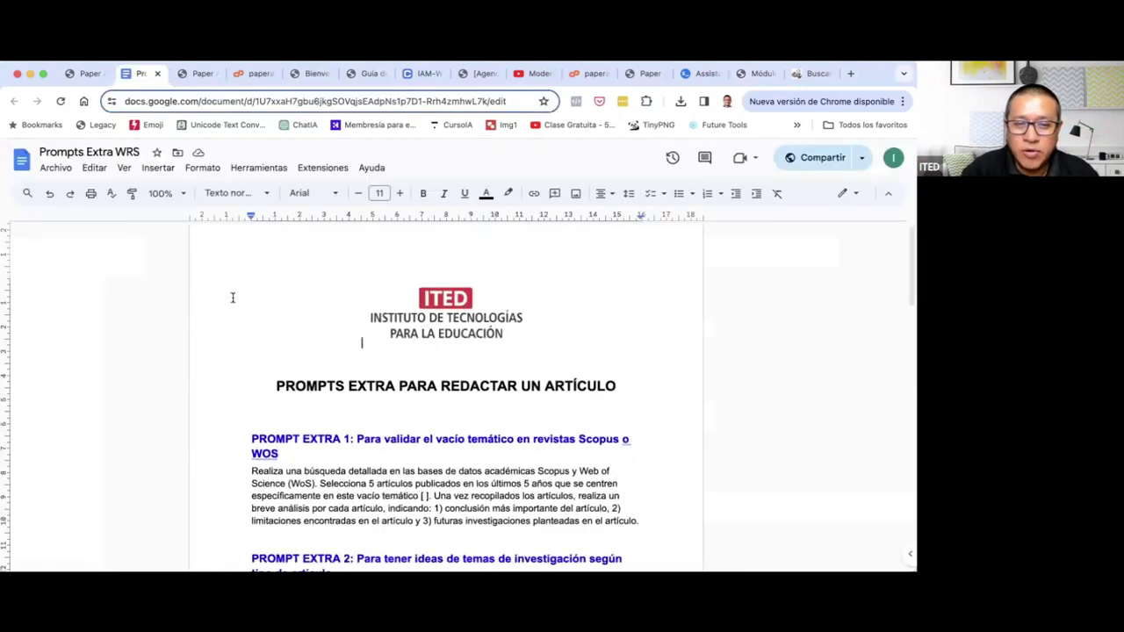
click(647, 74)
scroll(509, 291, down, 10)
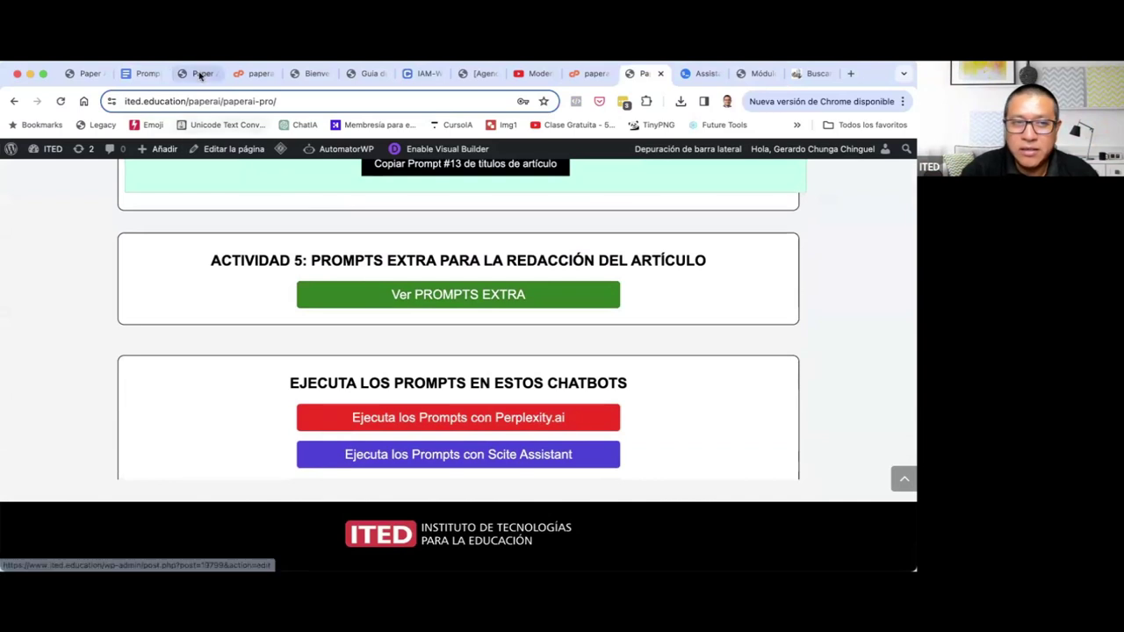
Copy the prompt text under "PROMPT EXTRA 2", beginning "Del texto anterior, Dame 3 ejemplos", from the "Prompts Extra WRS" document.
click(146, 75)
scroll(439, 272, down, 1)
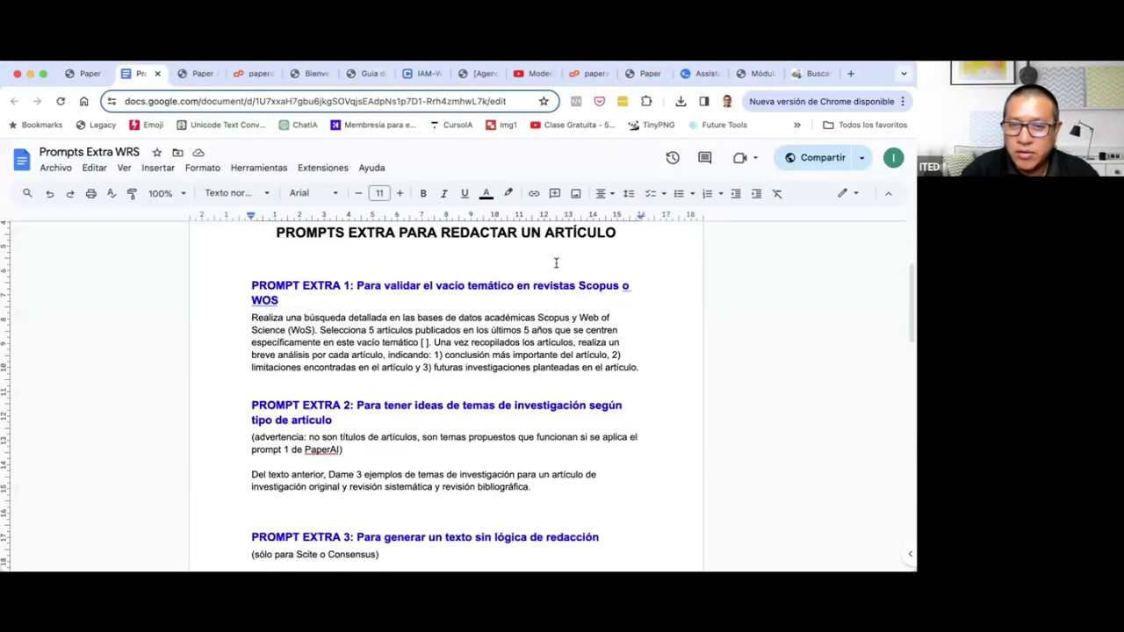
scroll(533, 300, down, 1)
scroll(533, 301, down, 1)
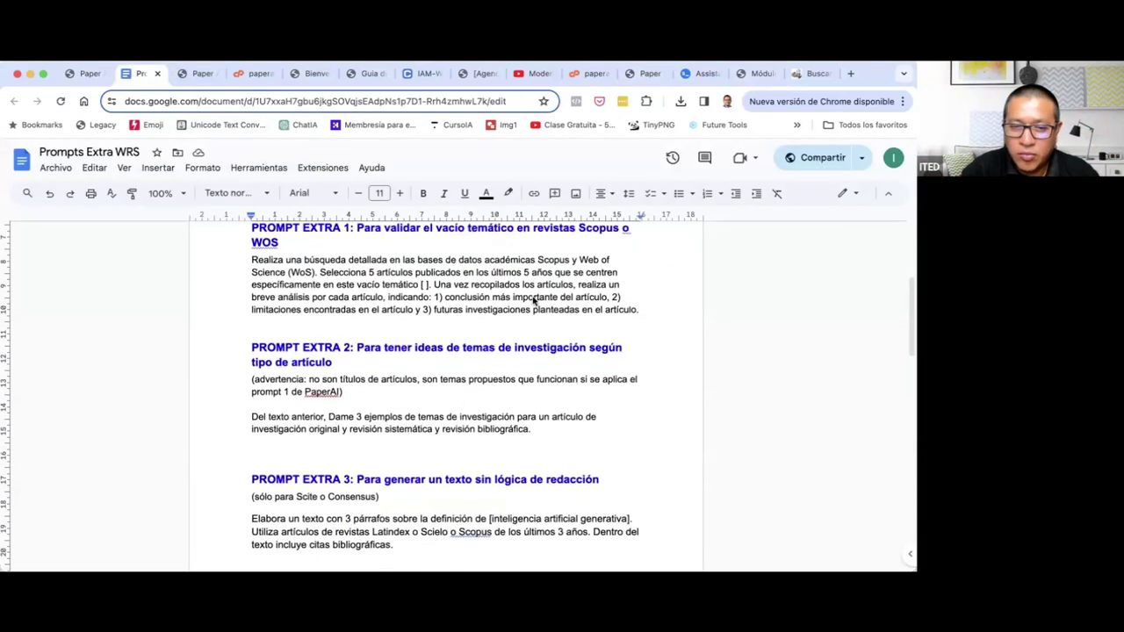
drag(532, 432, 544, 433)
click(311, 418)
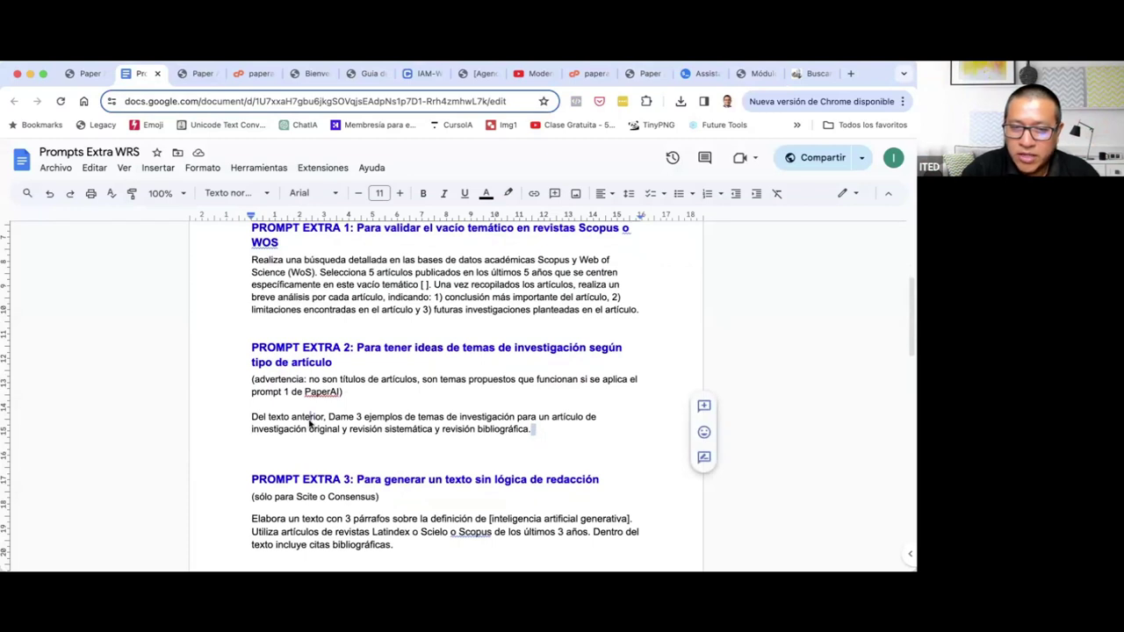
key(Return)
key(ctrl+z)
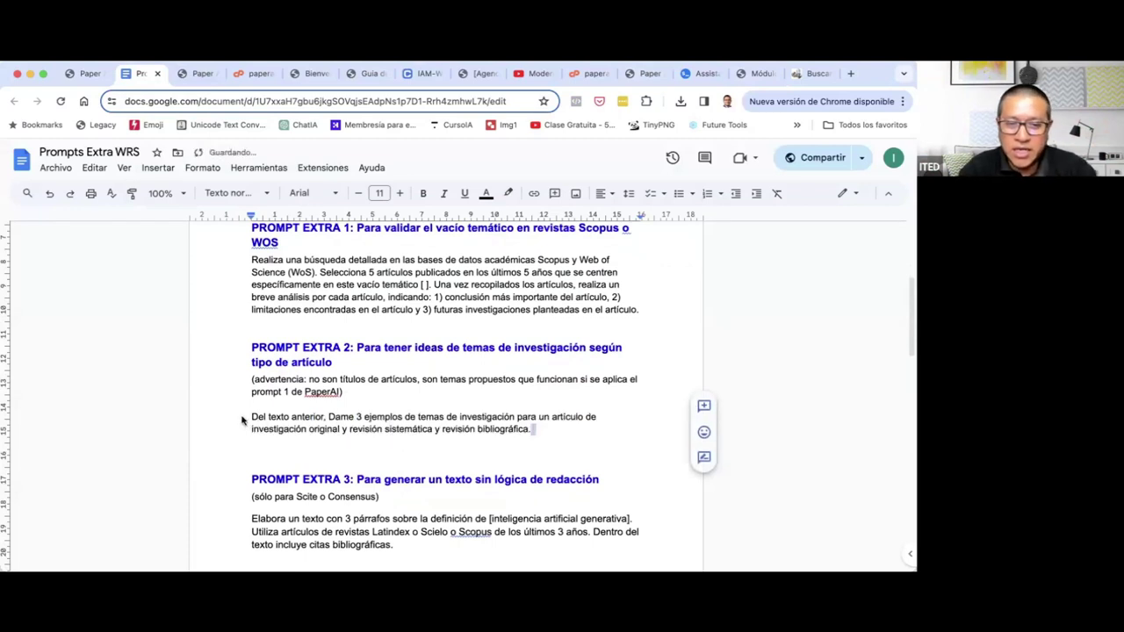
drag(252, 418, 591, 430)
key(super+c)
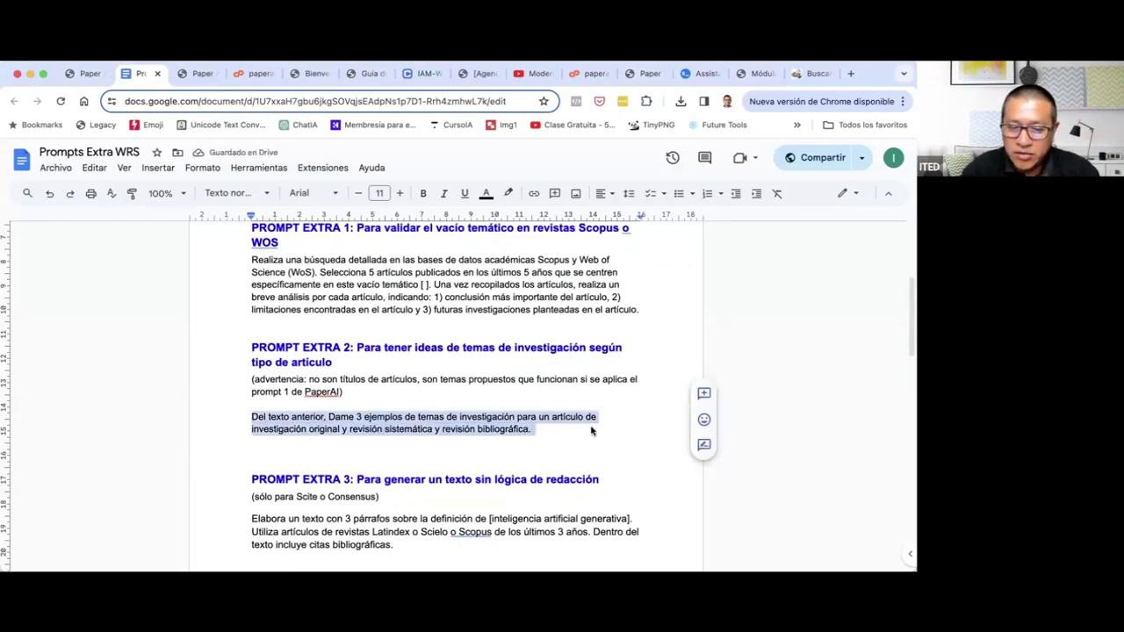
Switch to scite Assistant, start a new conversation, and paste the copied prompt into the question box.
click(700, 74)
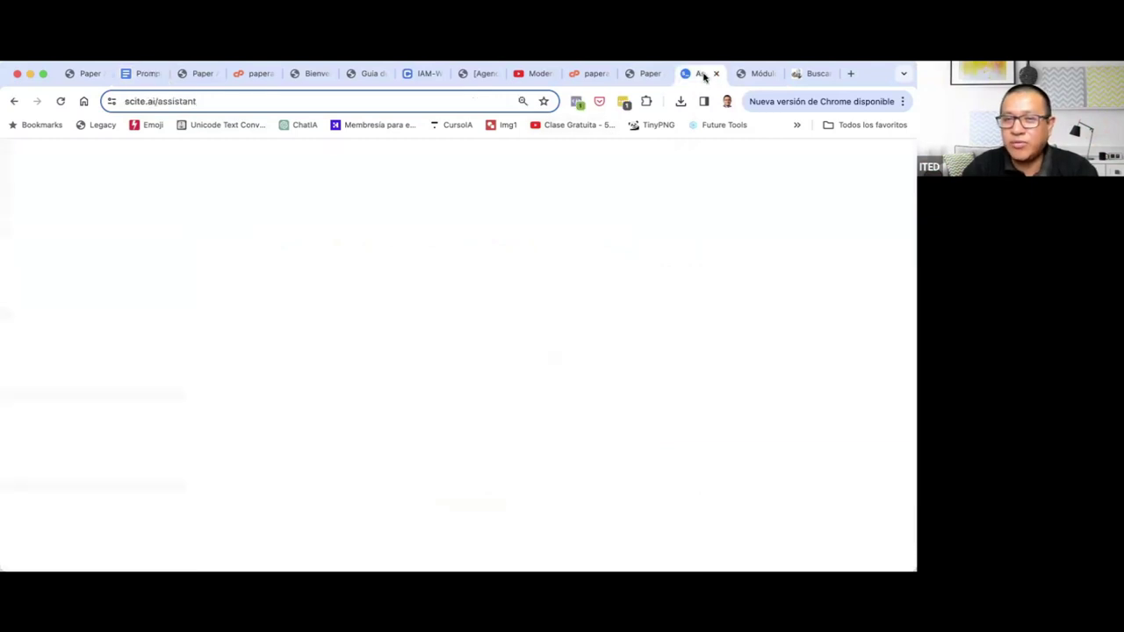
click(354, 548)
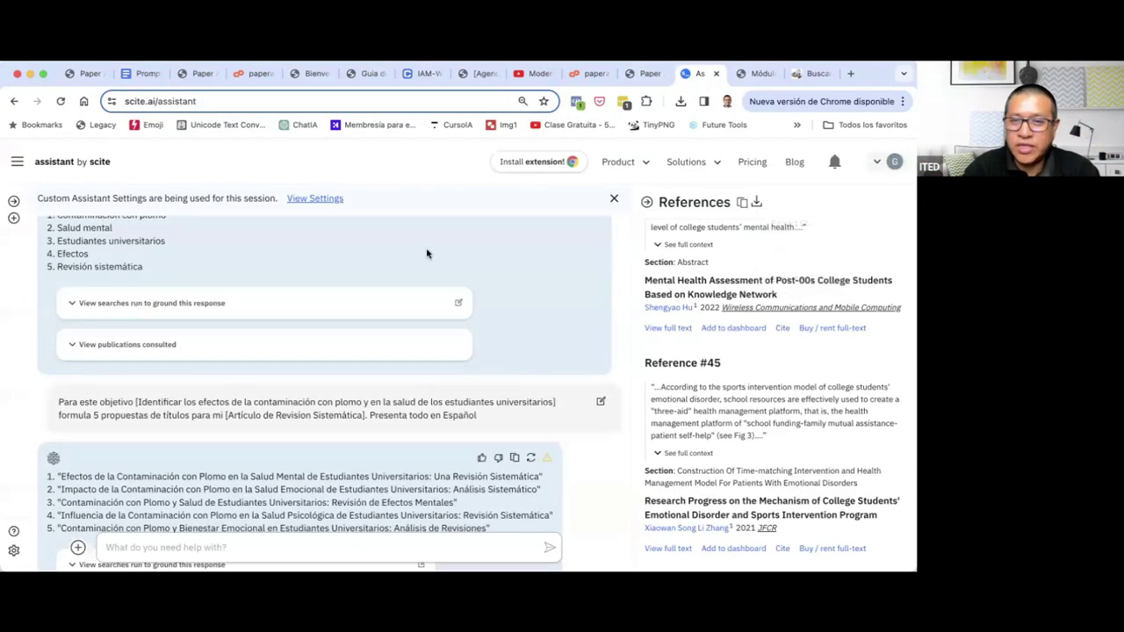
click(14, 204)
click(95, 205)
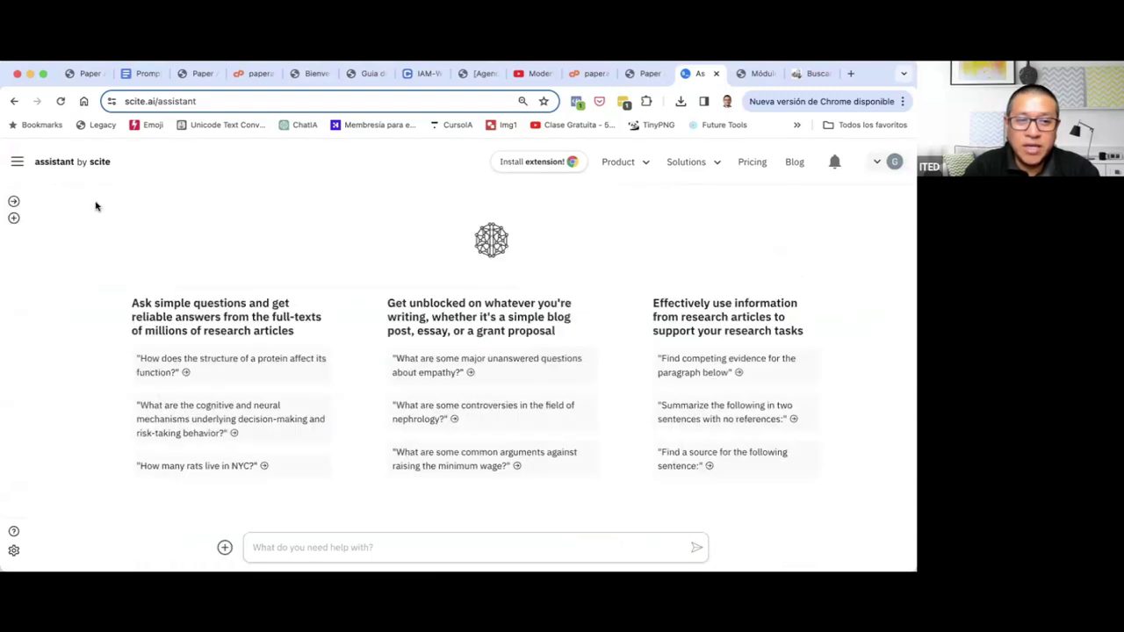
click(304, 537)
key(super+v)
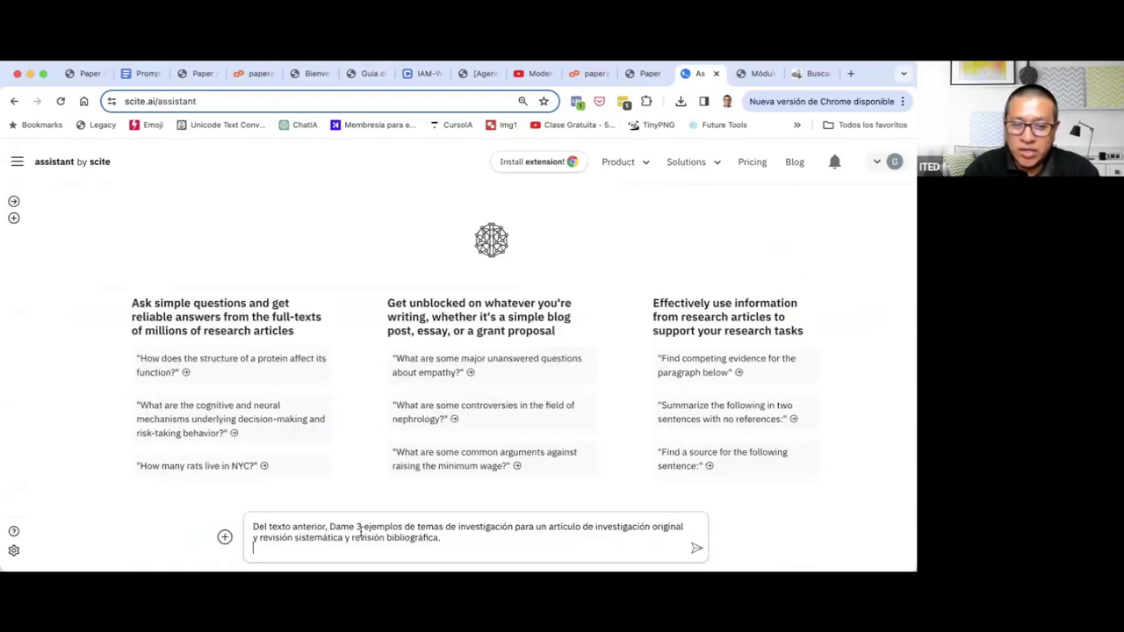
Replace "Del texto anterior" in the prompt with: De este tema "contaminación del plomo en estudiantes universitarios".
drag(327, 526, 247, 525)
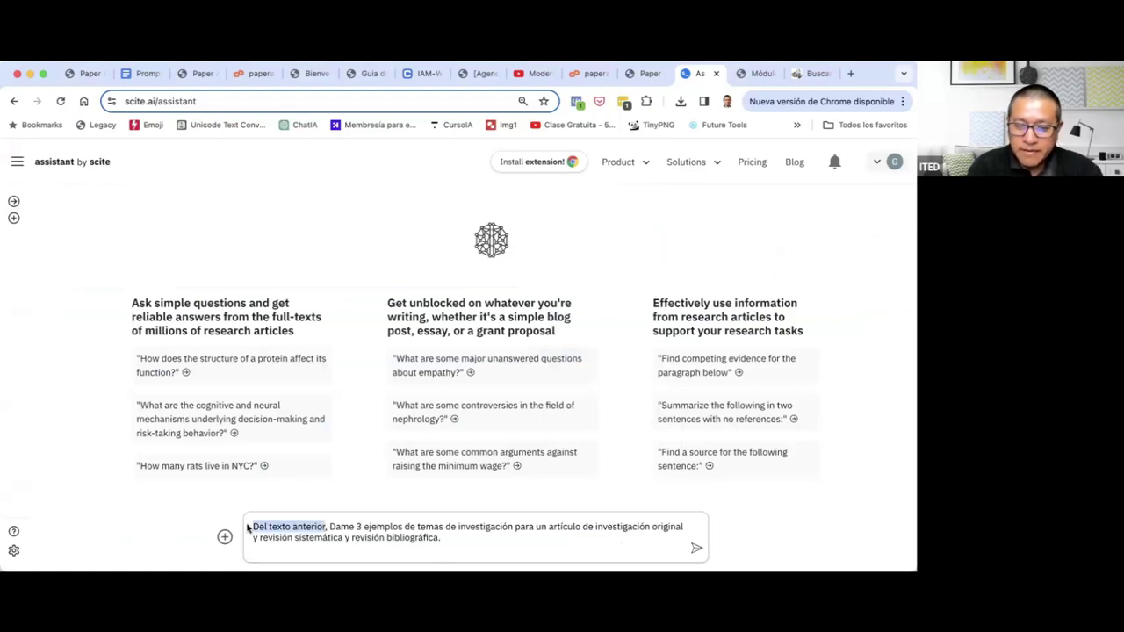
text(De este)
key(BackSpace)
key(BackSpace)
key(BackSpace)
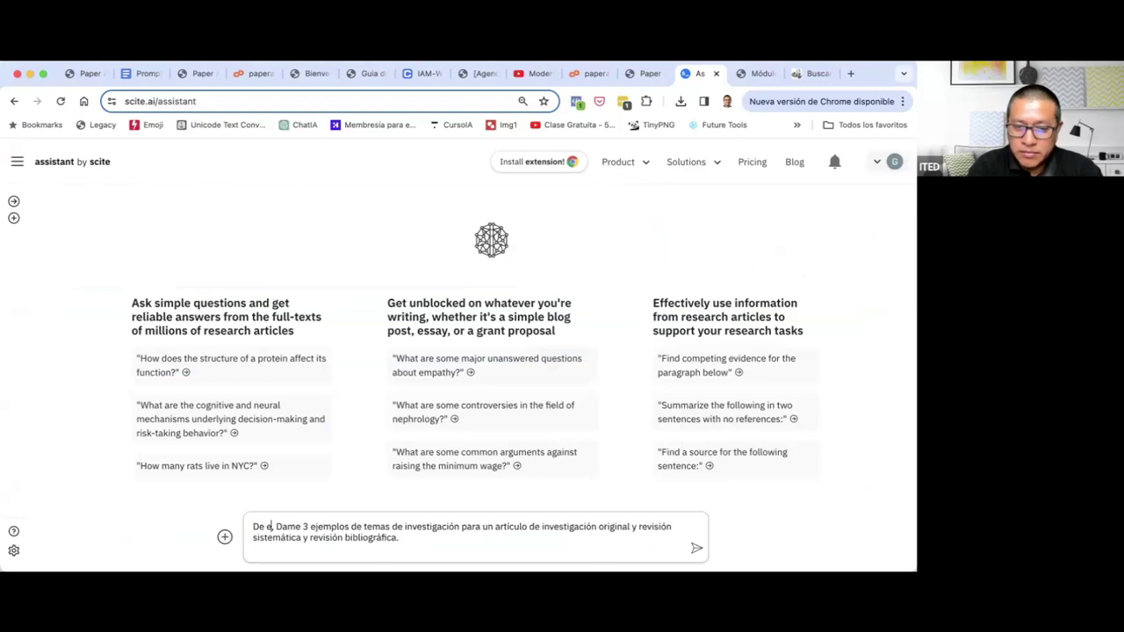
text(ste tema )
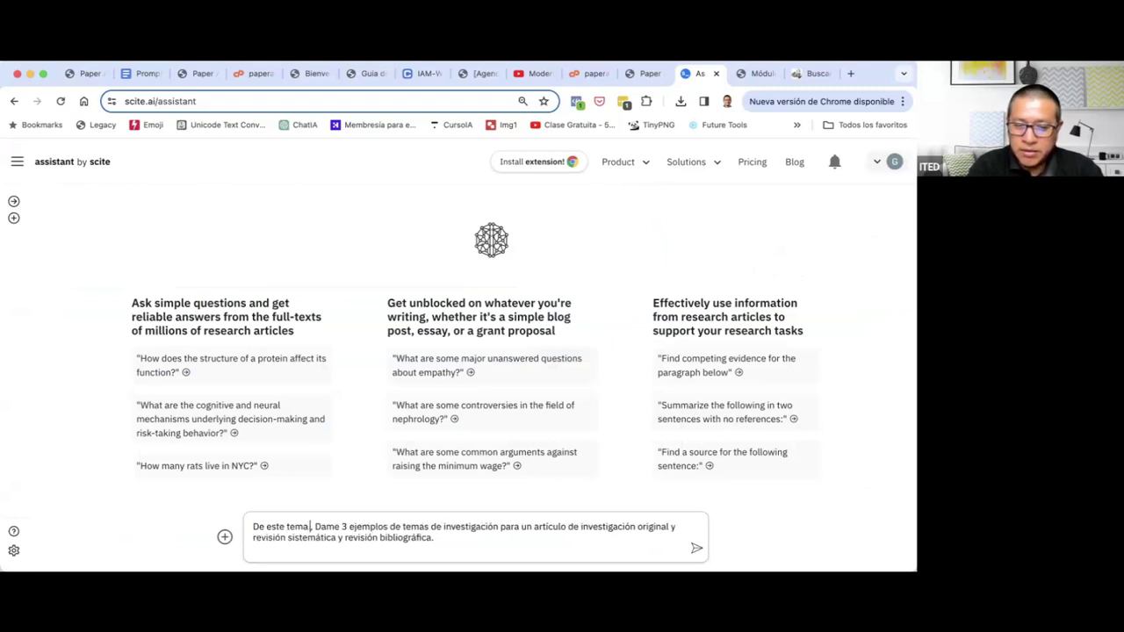
text("contaminación del)
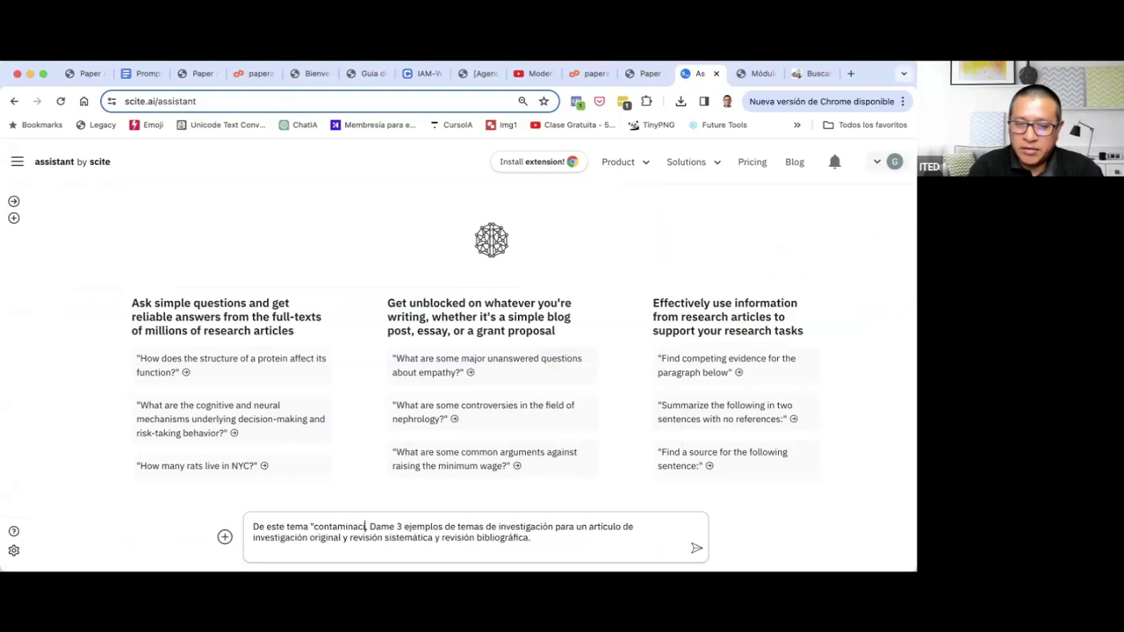
text( plomo en)
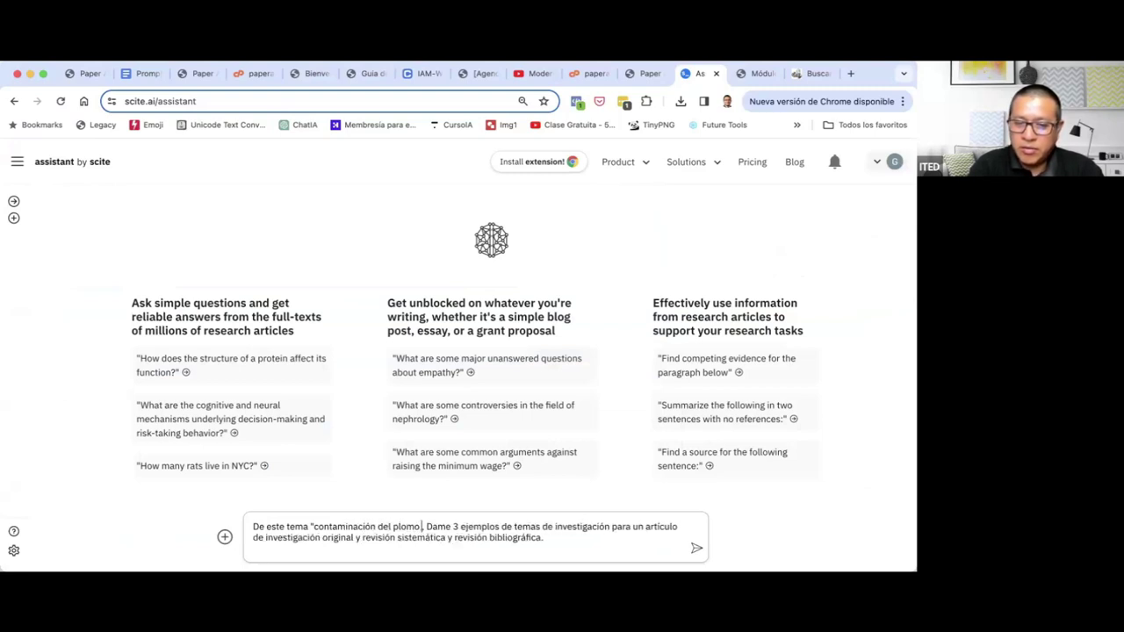
text( estudia)
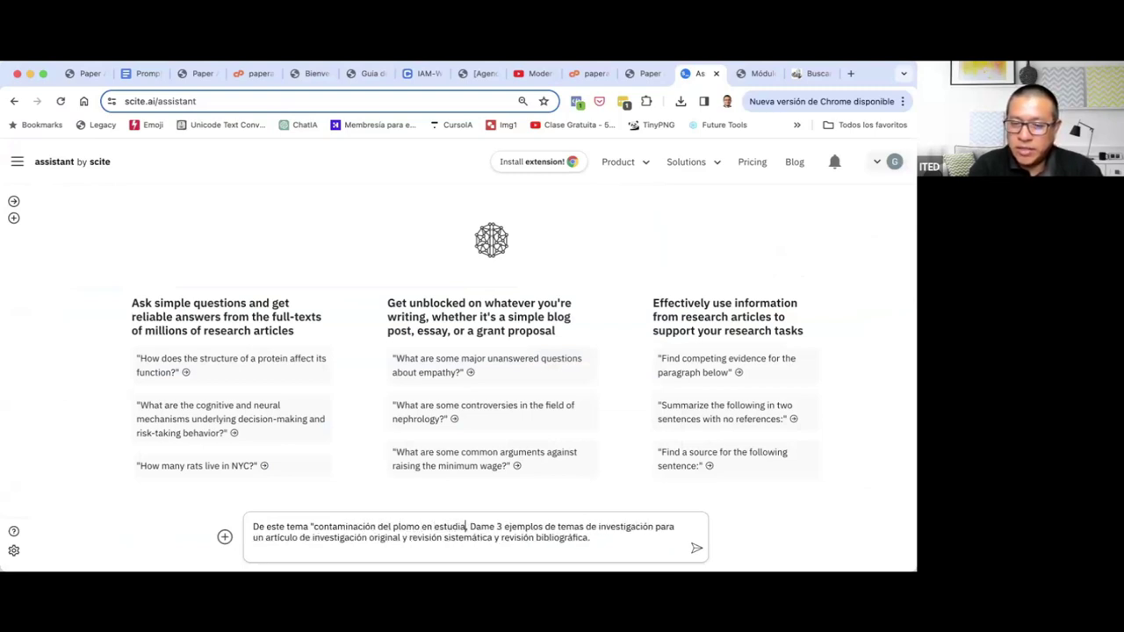
text(ntes univerts)
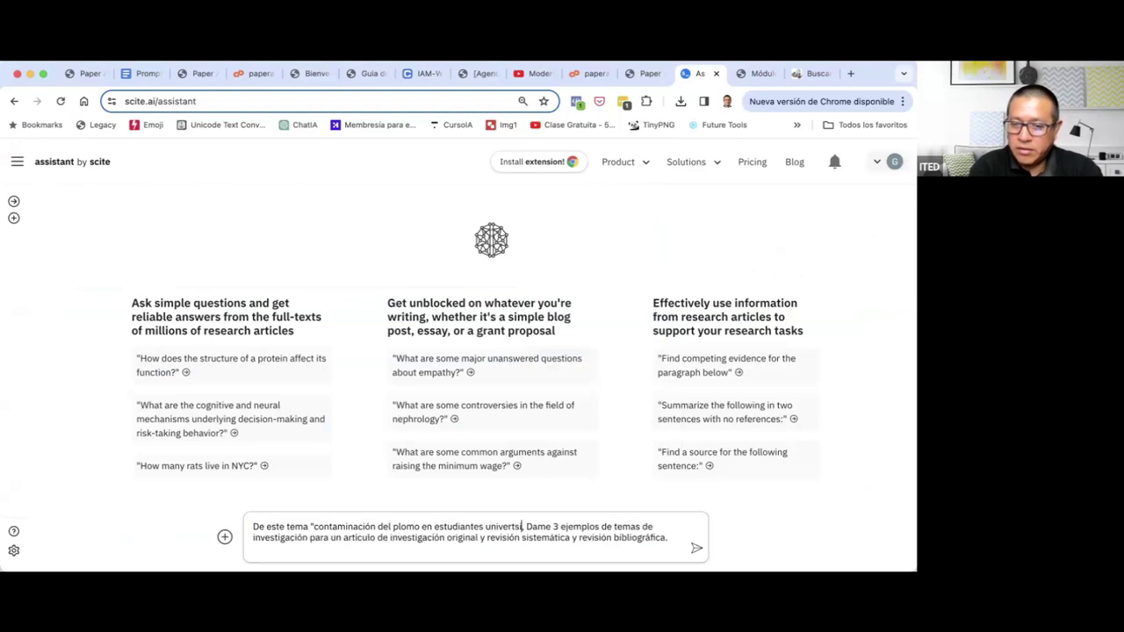
key(BackSpace)
key(BackSpace)
key(BackSpace)
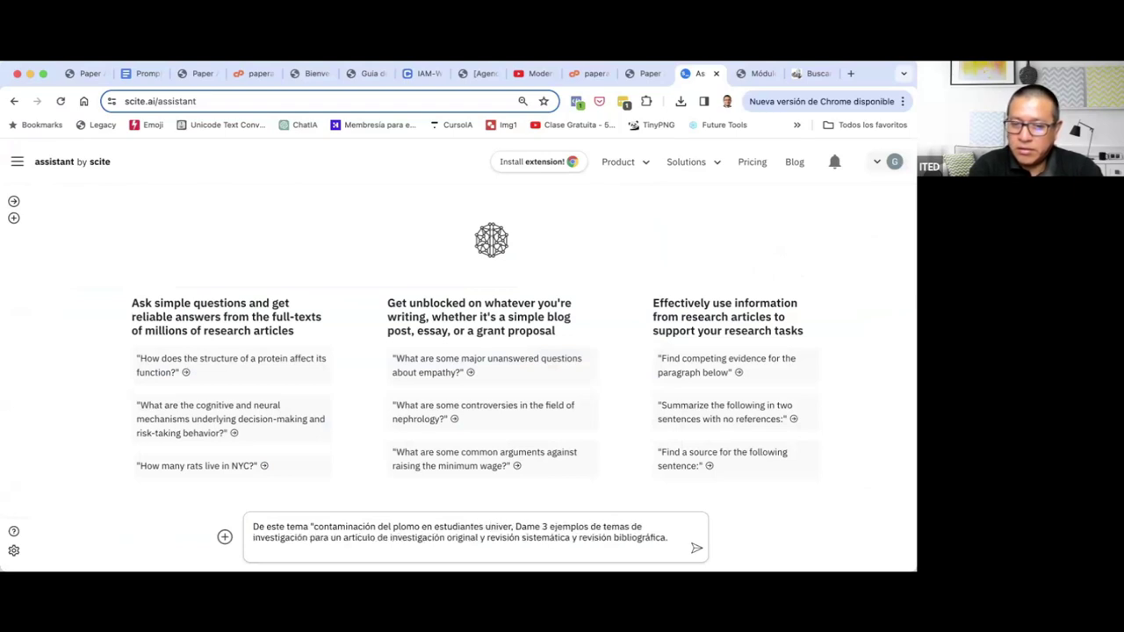
text(sitarios)
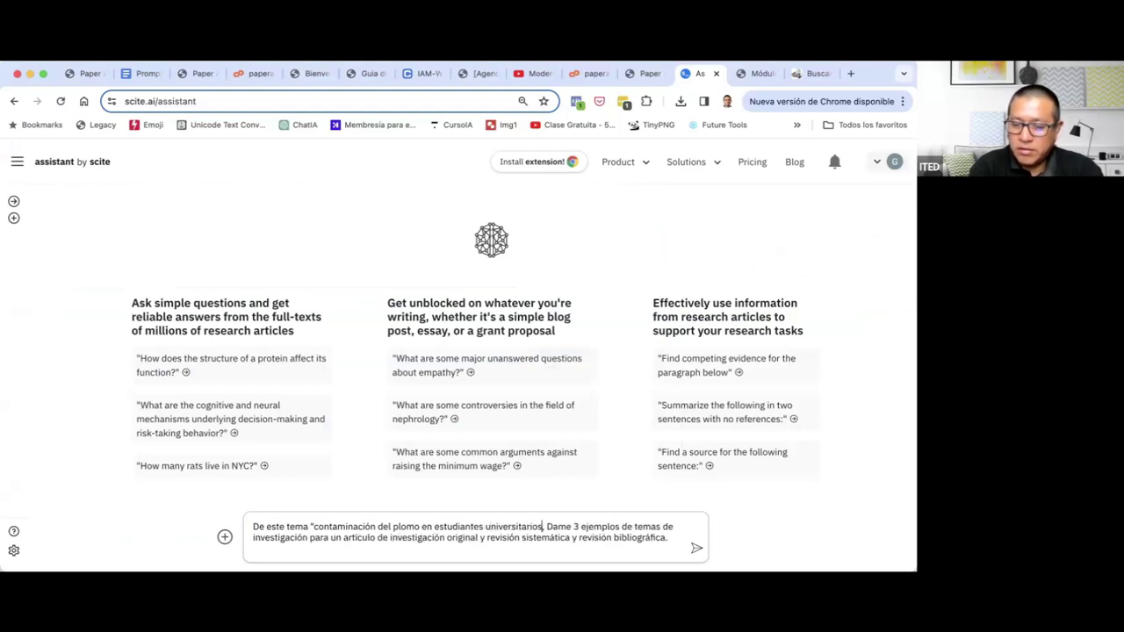
text(")
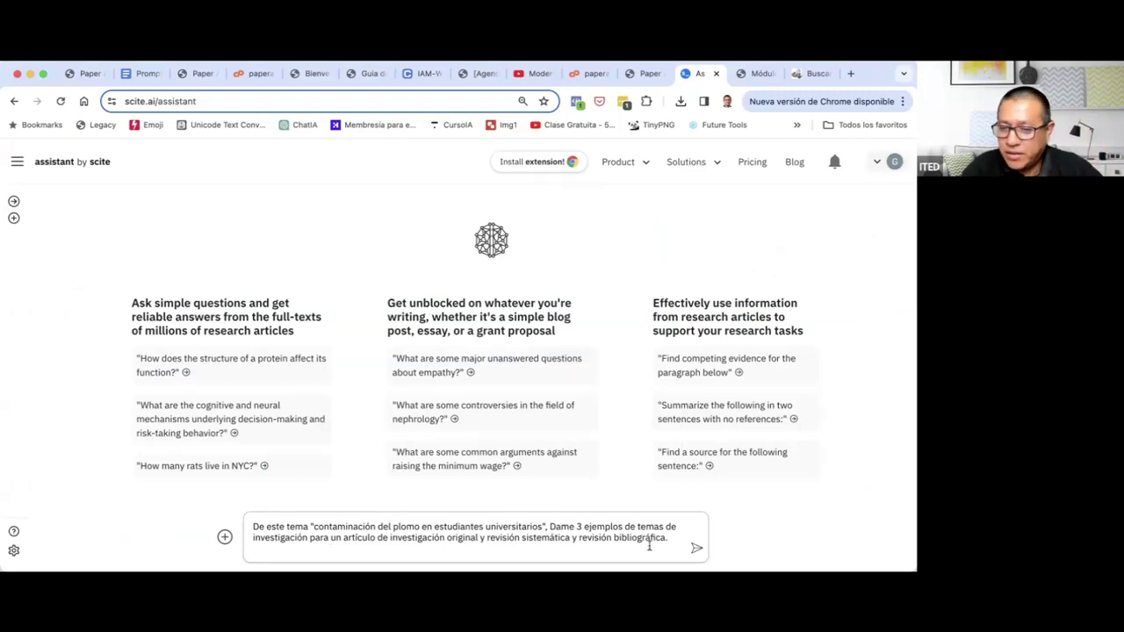
Submit the prompt and read the research topics proposed for the original article and the reviews.
click(695, 548)
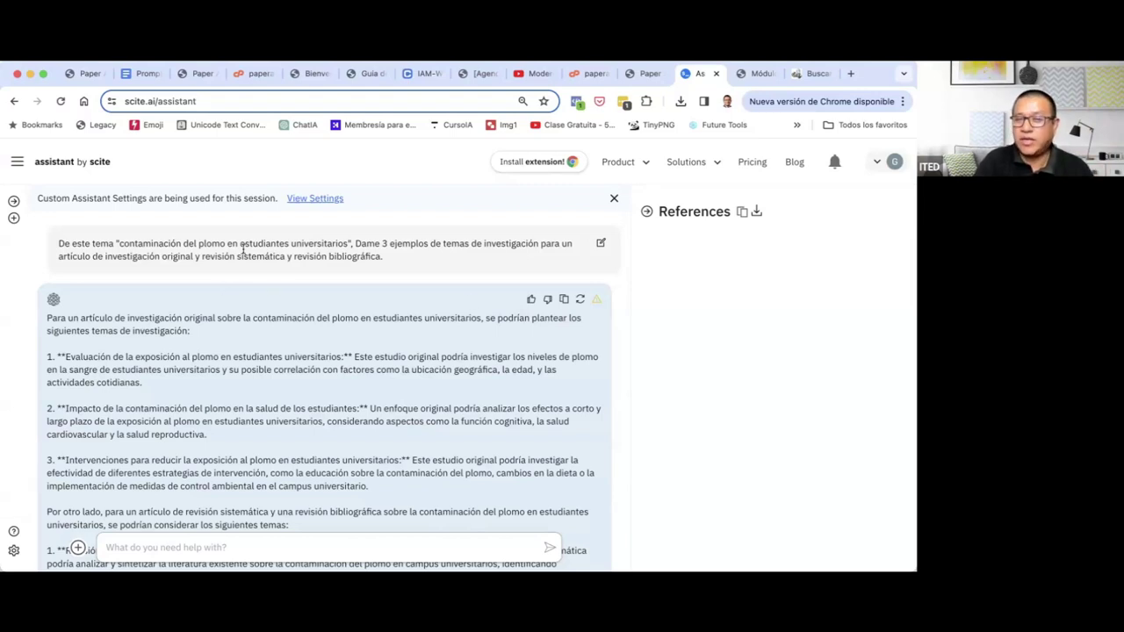
scroll(243, 250, down, 1)
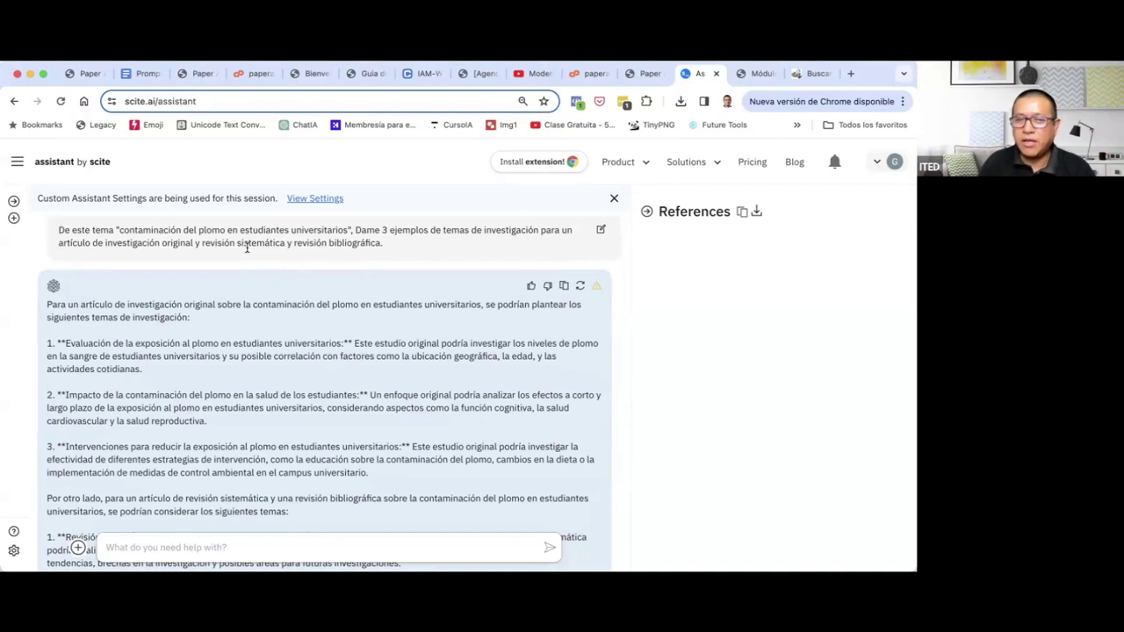
scroll(246, 249, down, 1)
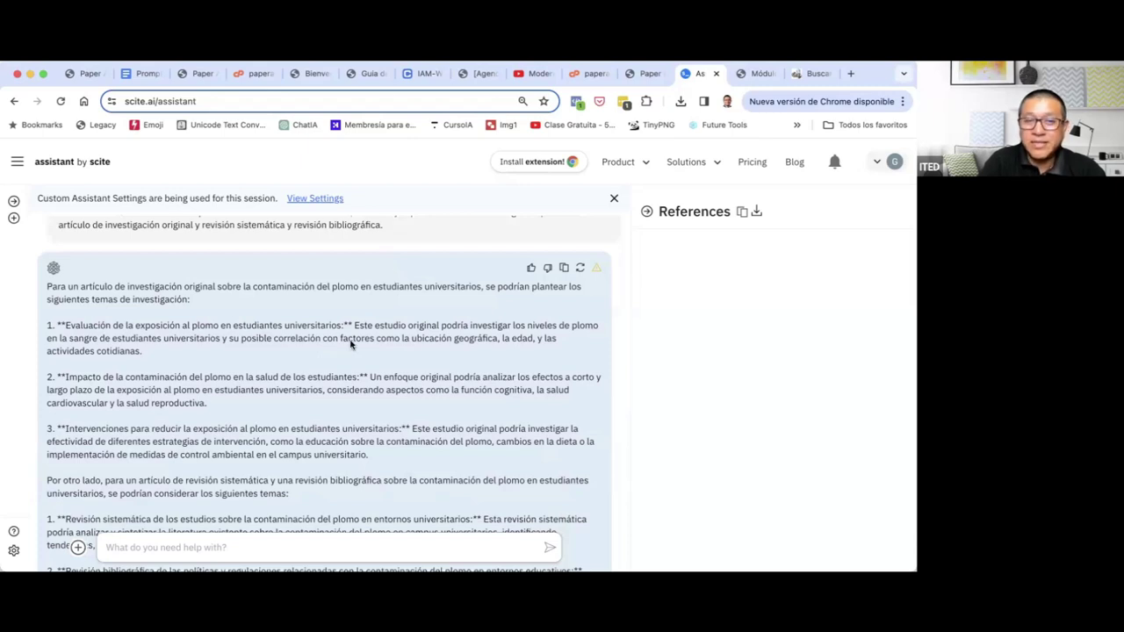
scroll(350, 344, up, 1)
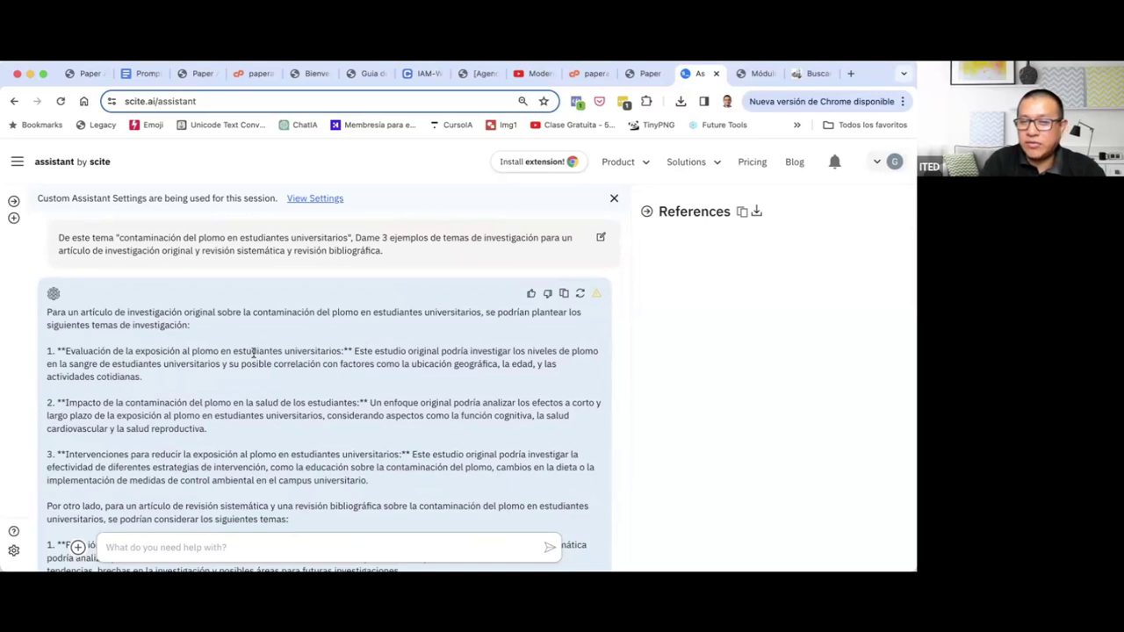
scroll(254, 352, down, 1)
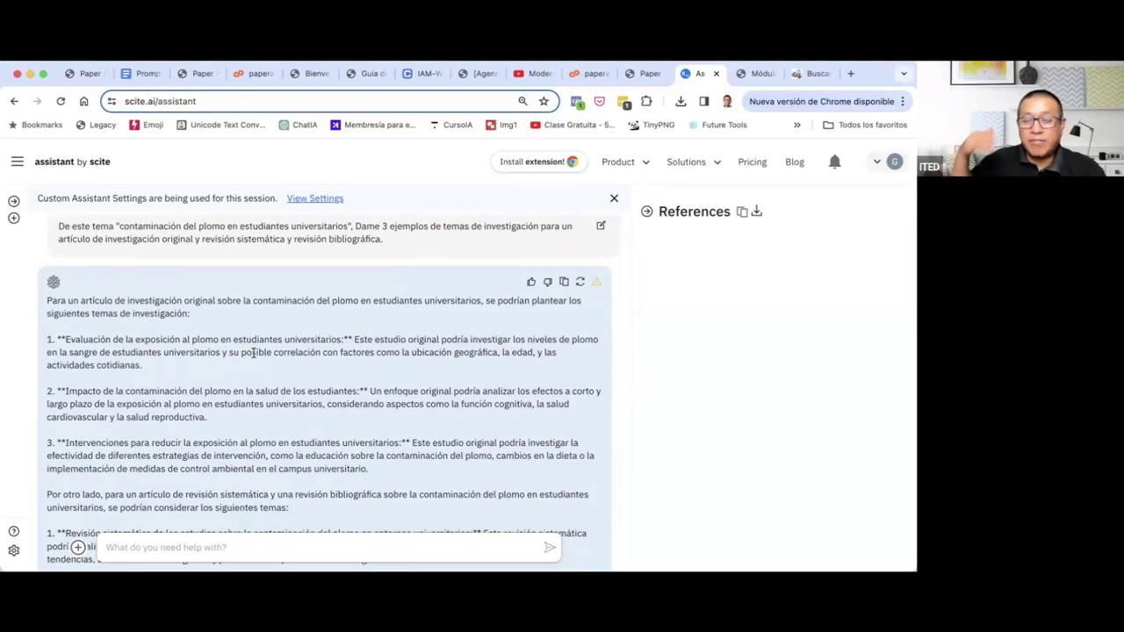